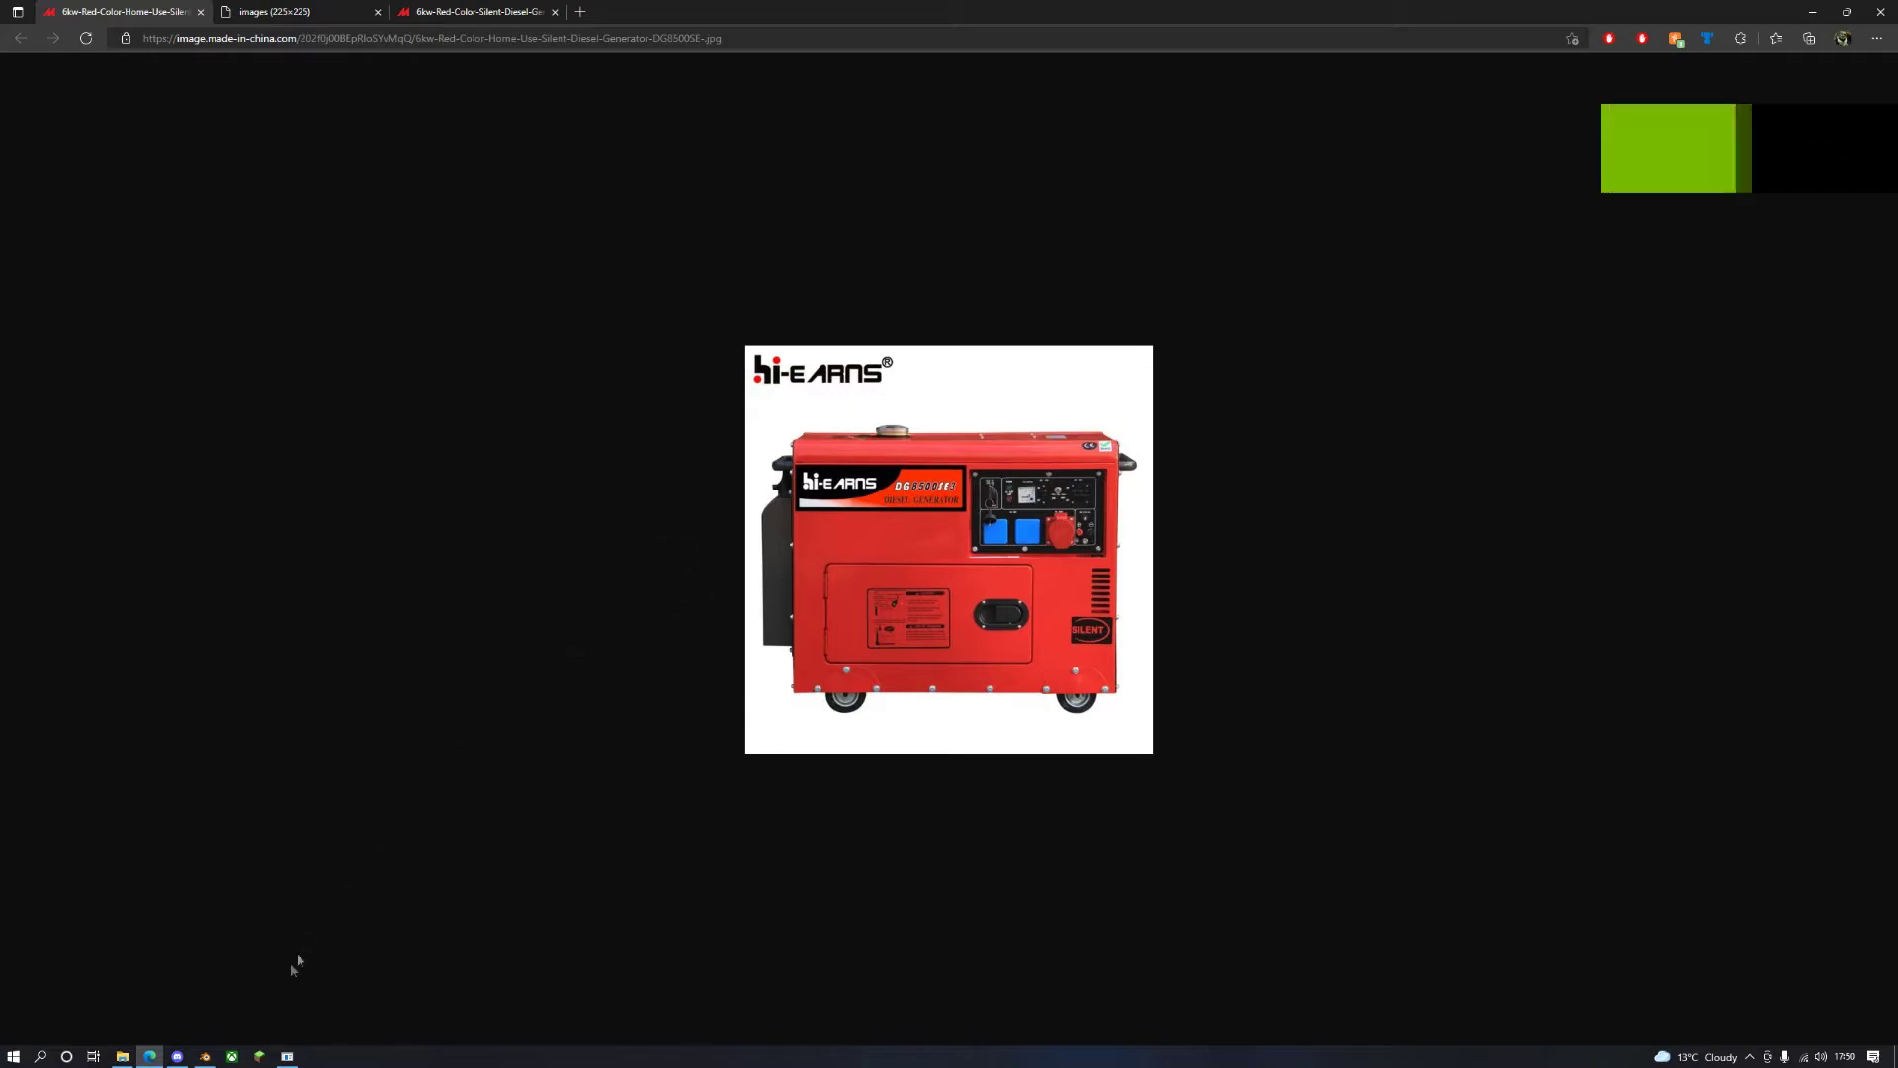
Step: Start a new General scene in Blender and view it from the front
left_click(205, 1055)
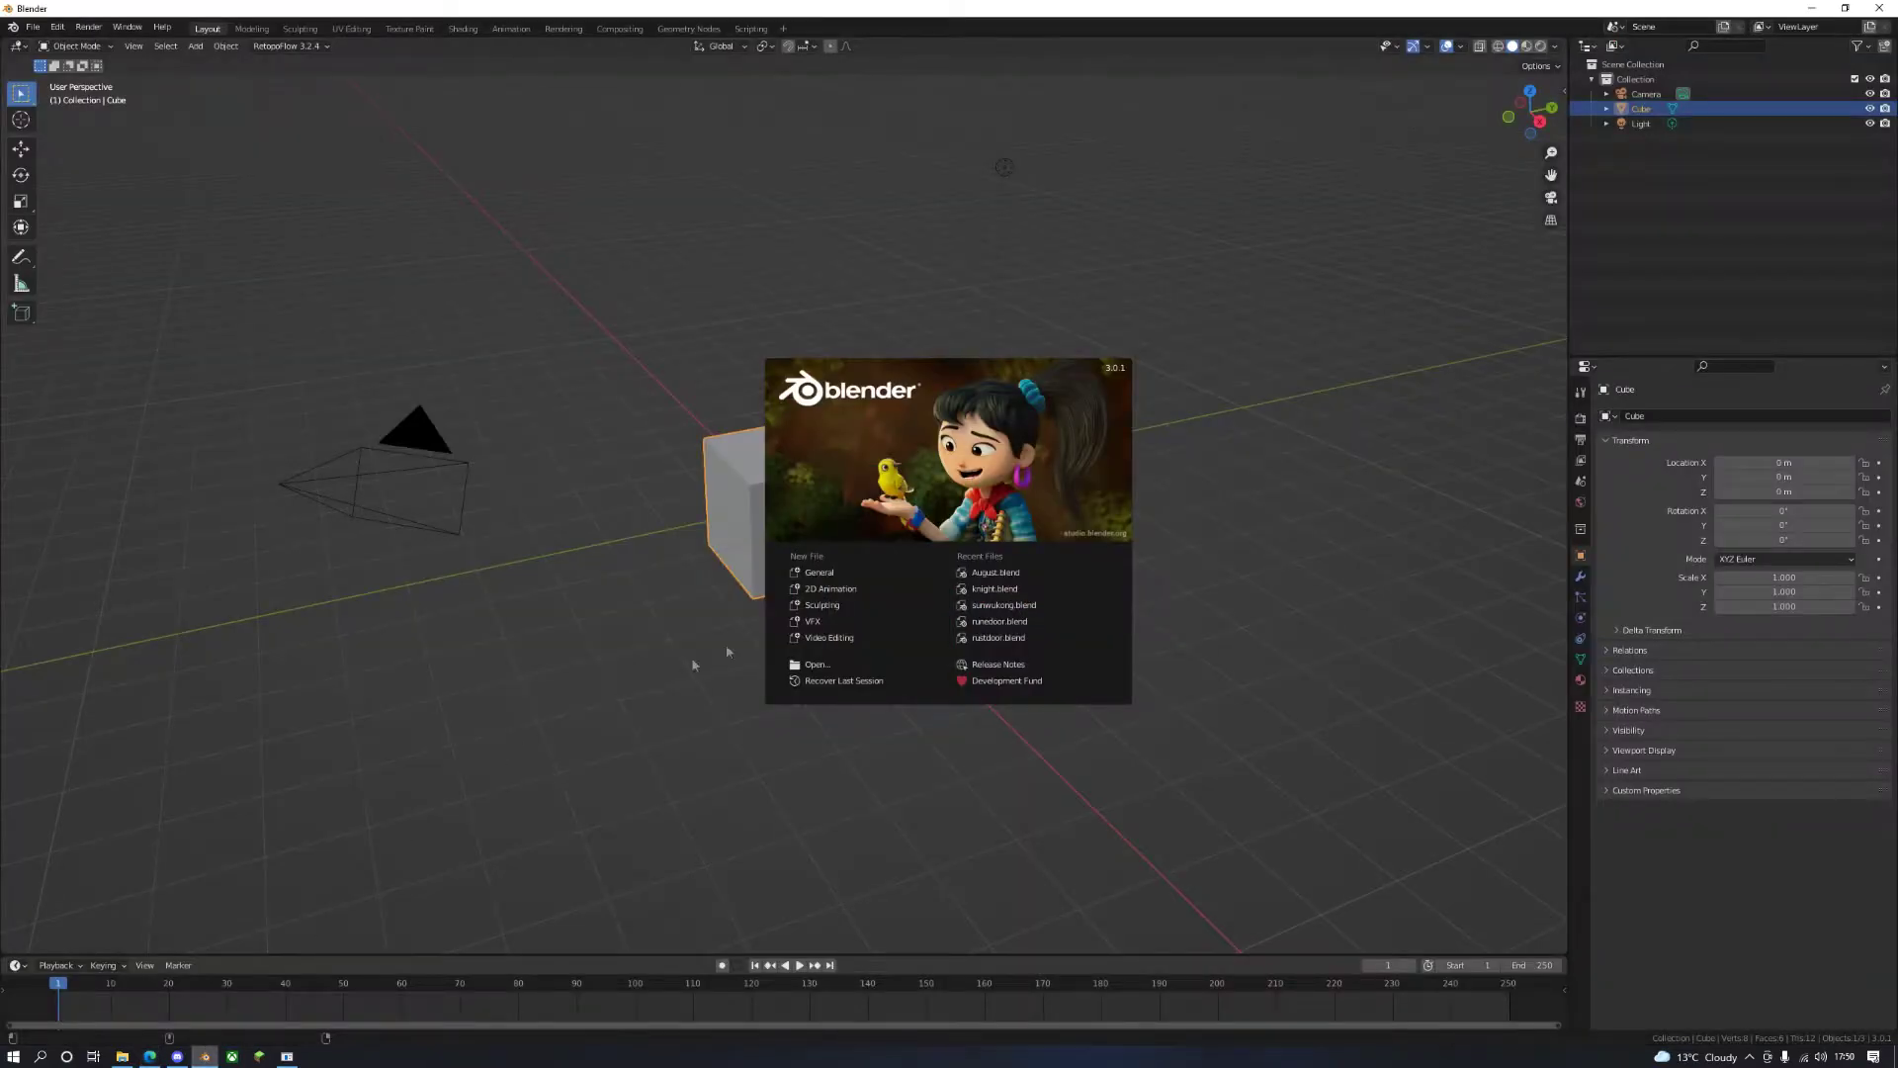
left_click(820, 573)
key("KP_1")
Step: Look over the larger and hi-EARNS generator reference images in the browser
key("alt+Tab")
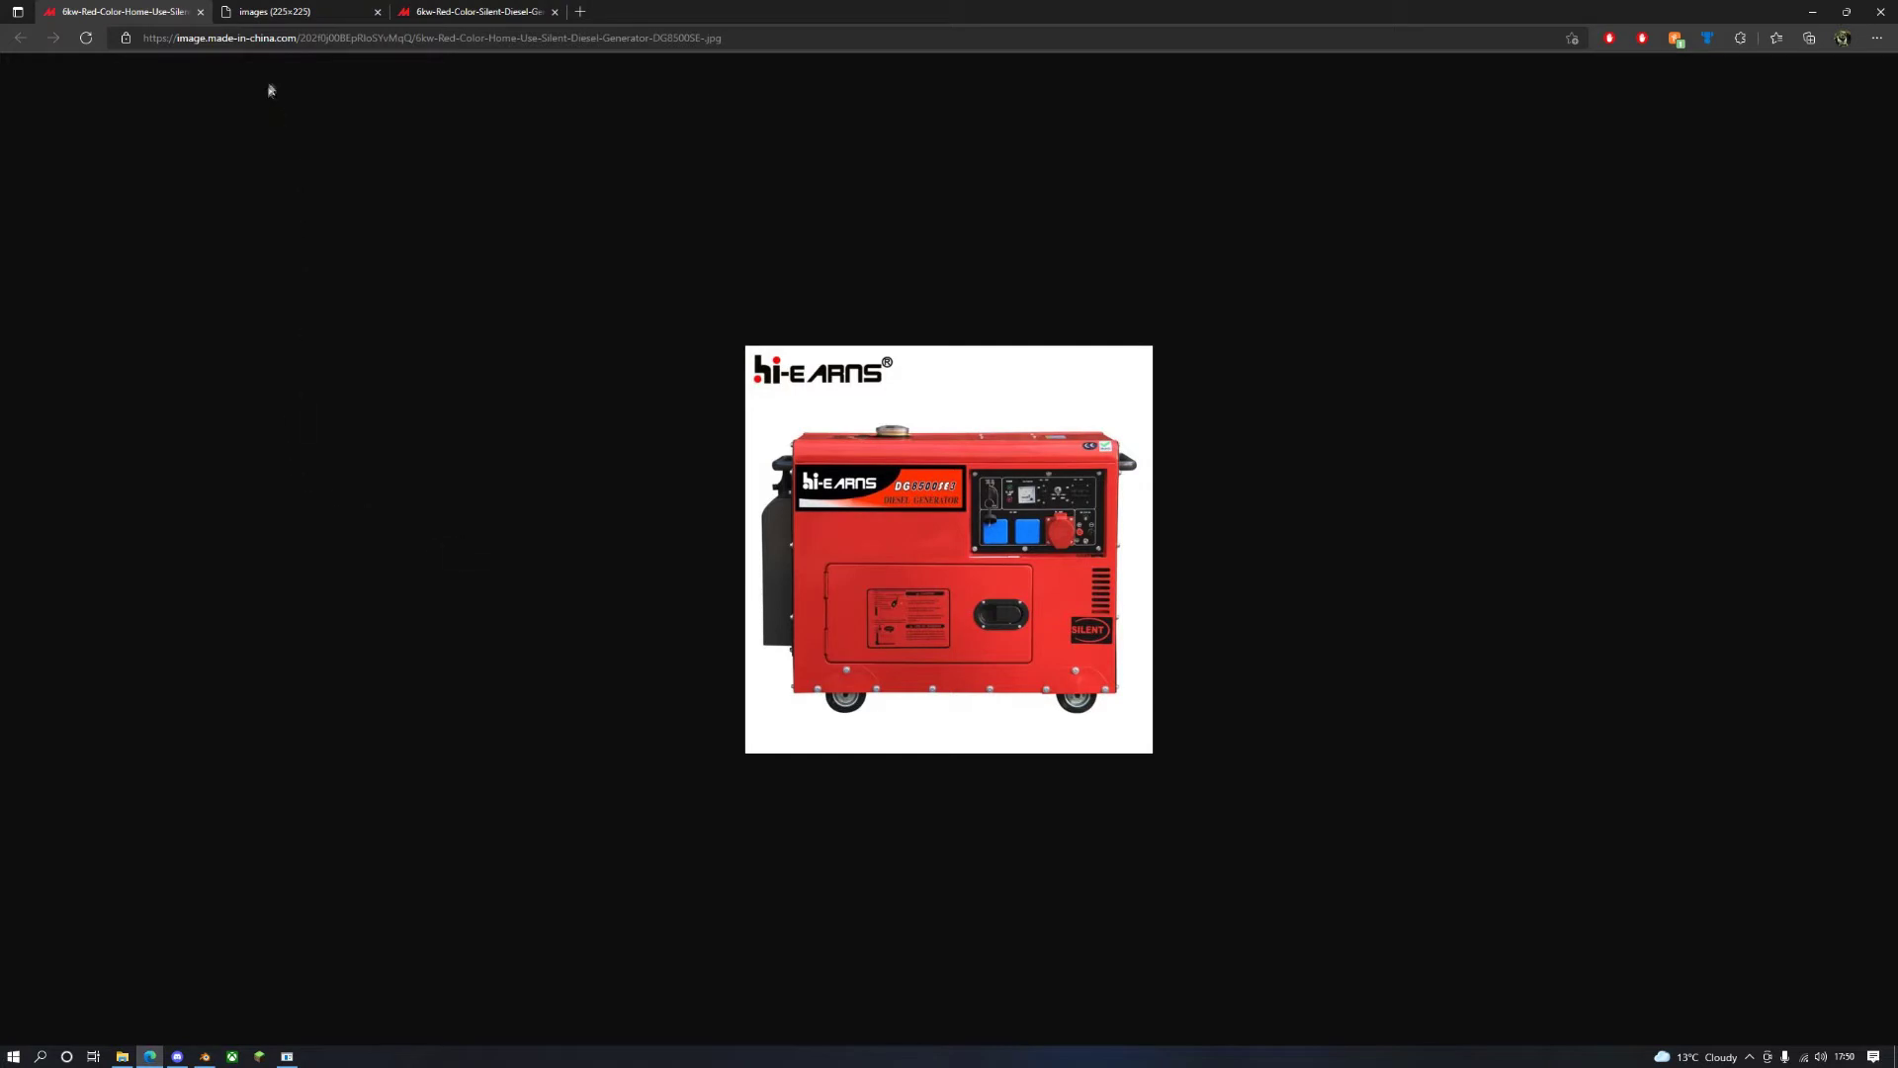
left_click(227, 11)
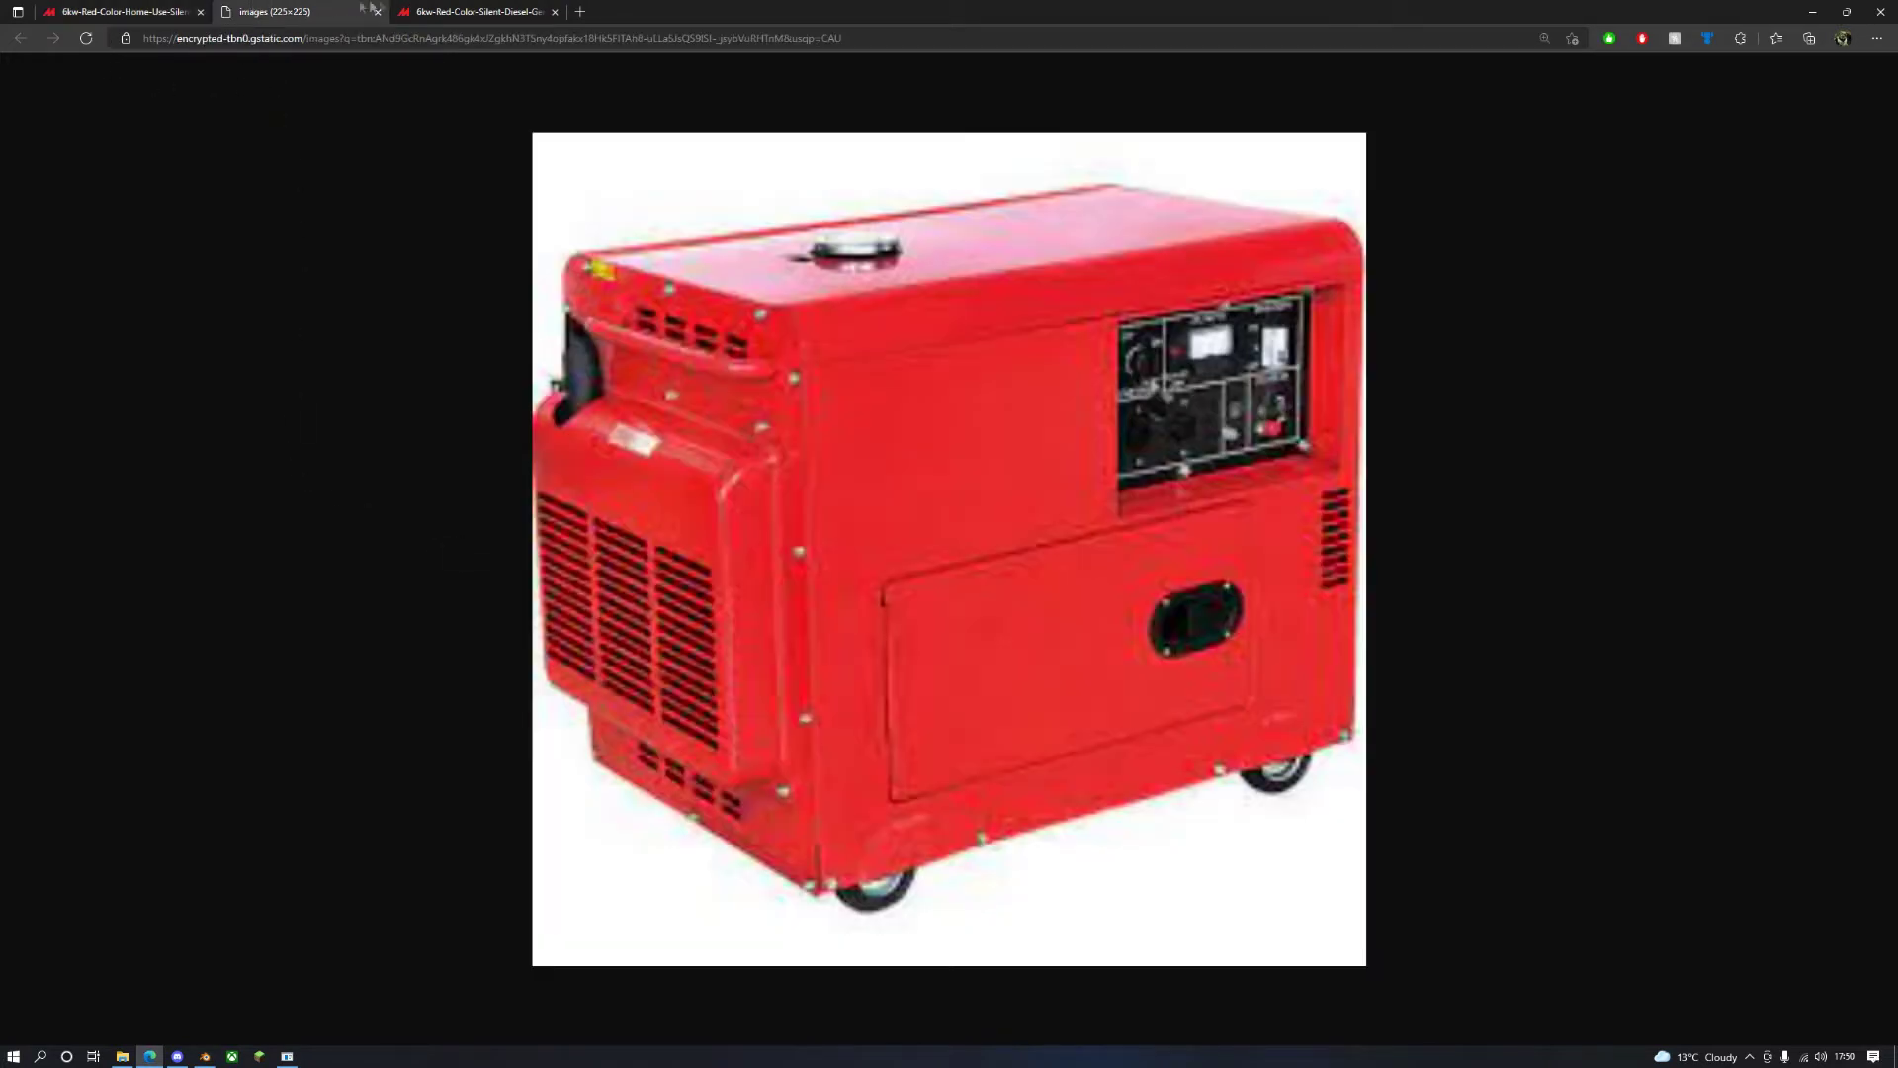
left_click(458, 9)
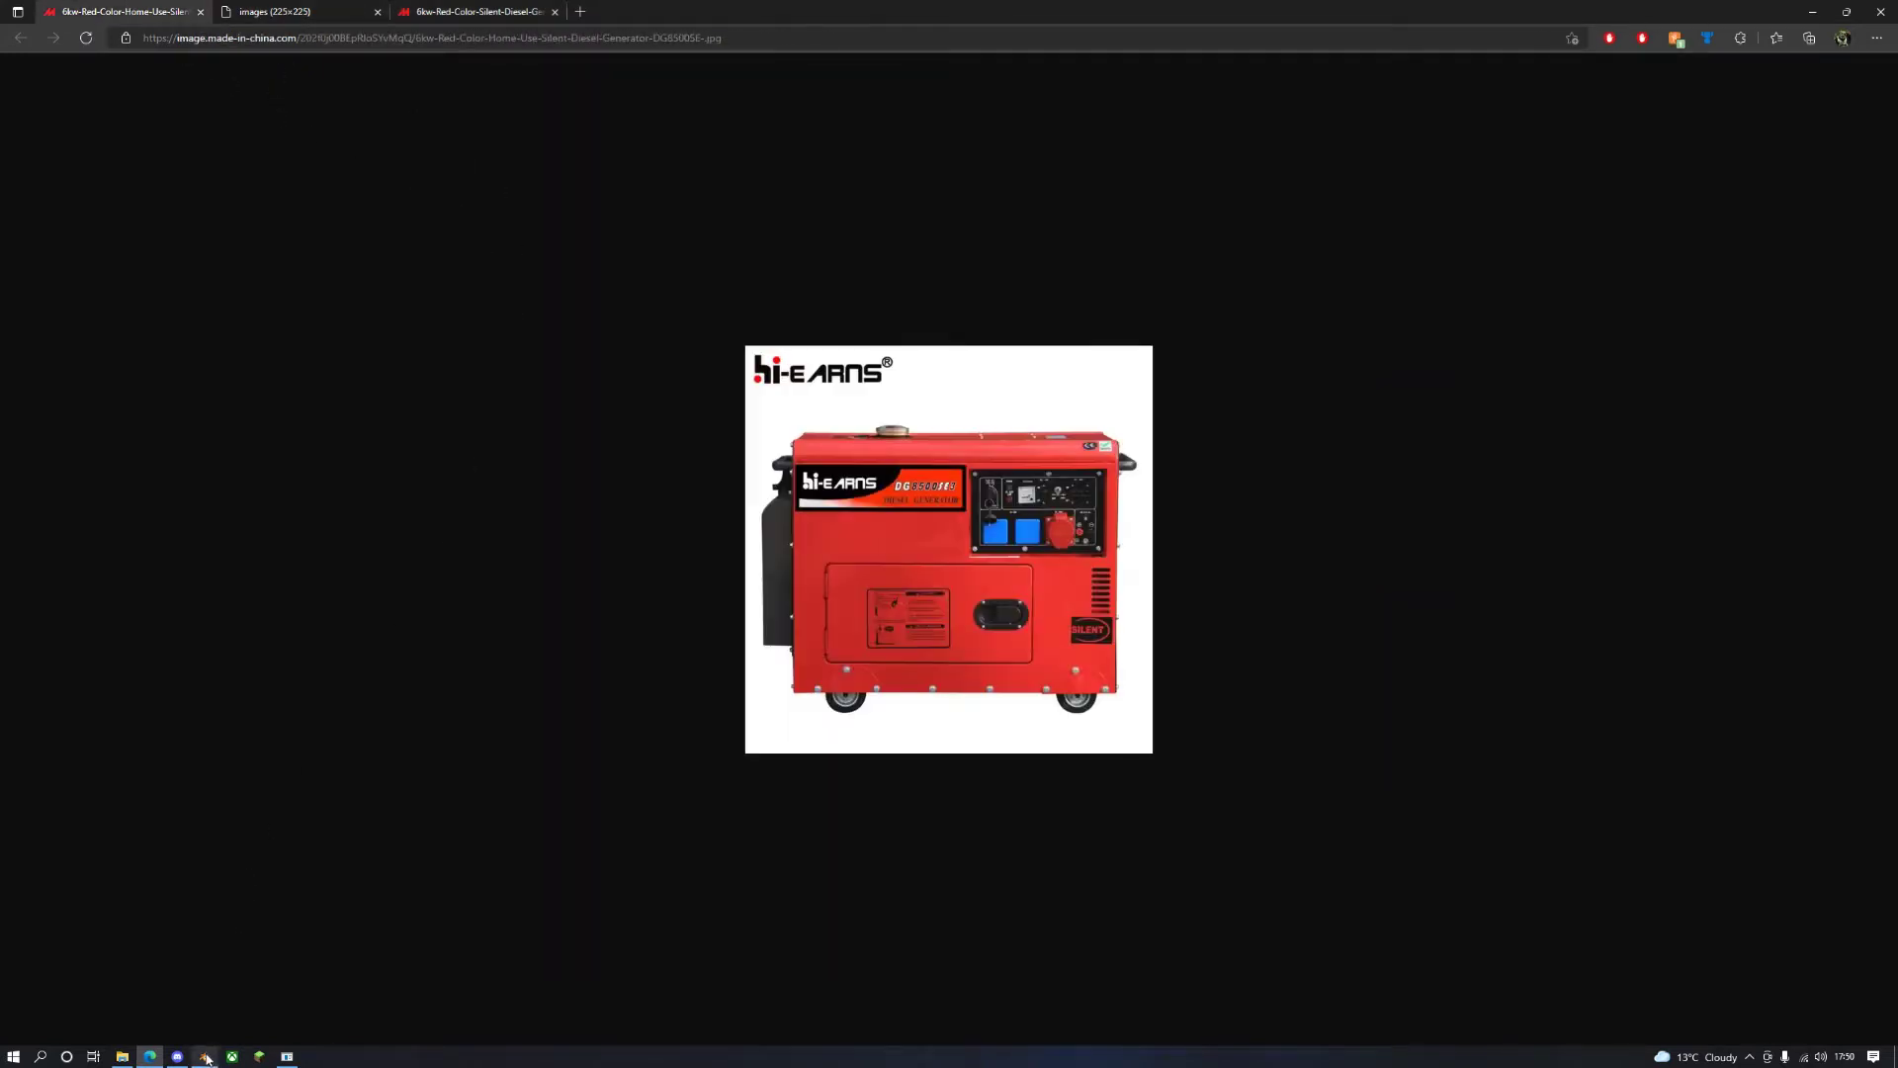
Step: Begin a new Photoshop document, then dismiss the new-document settings
left_click(288, 1056)
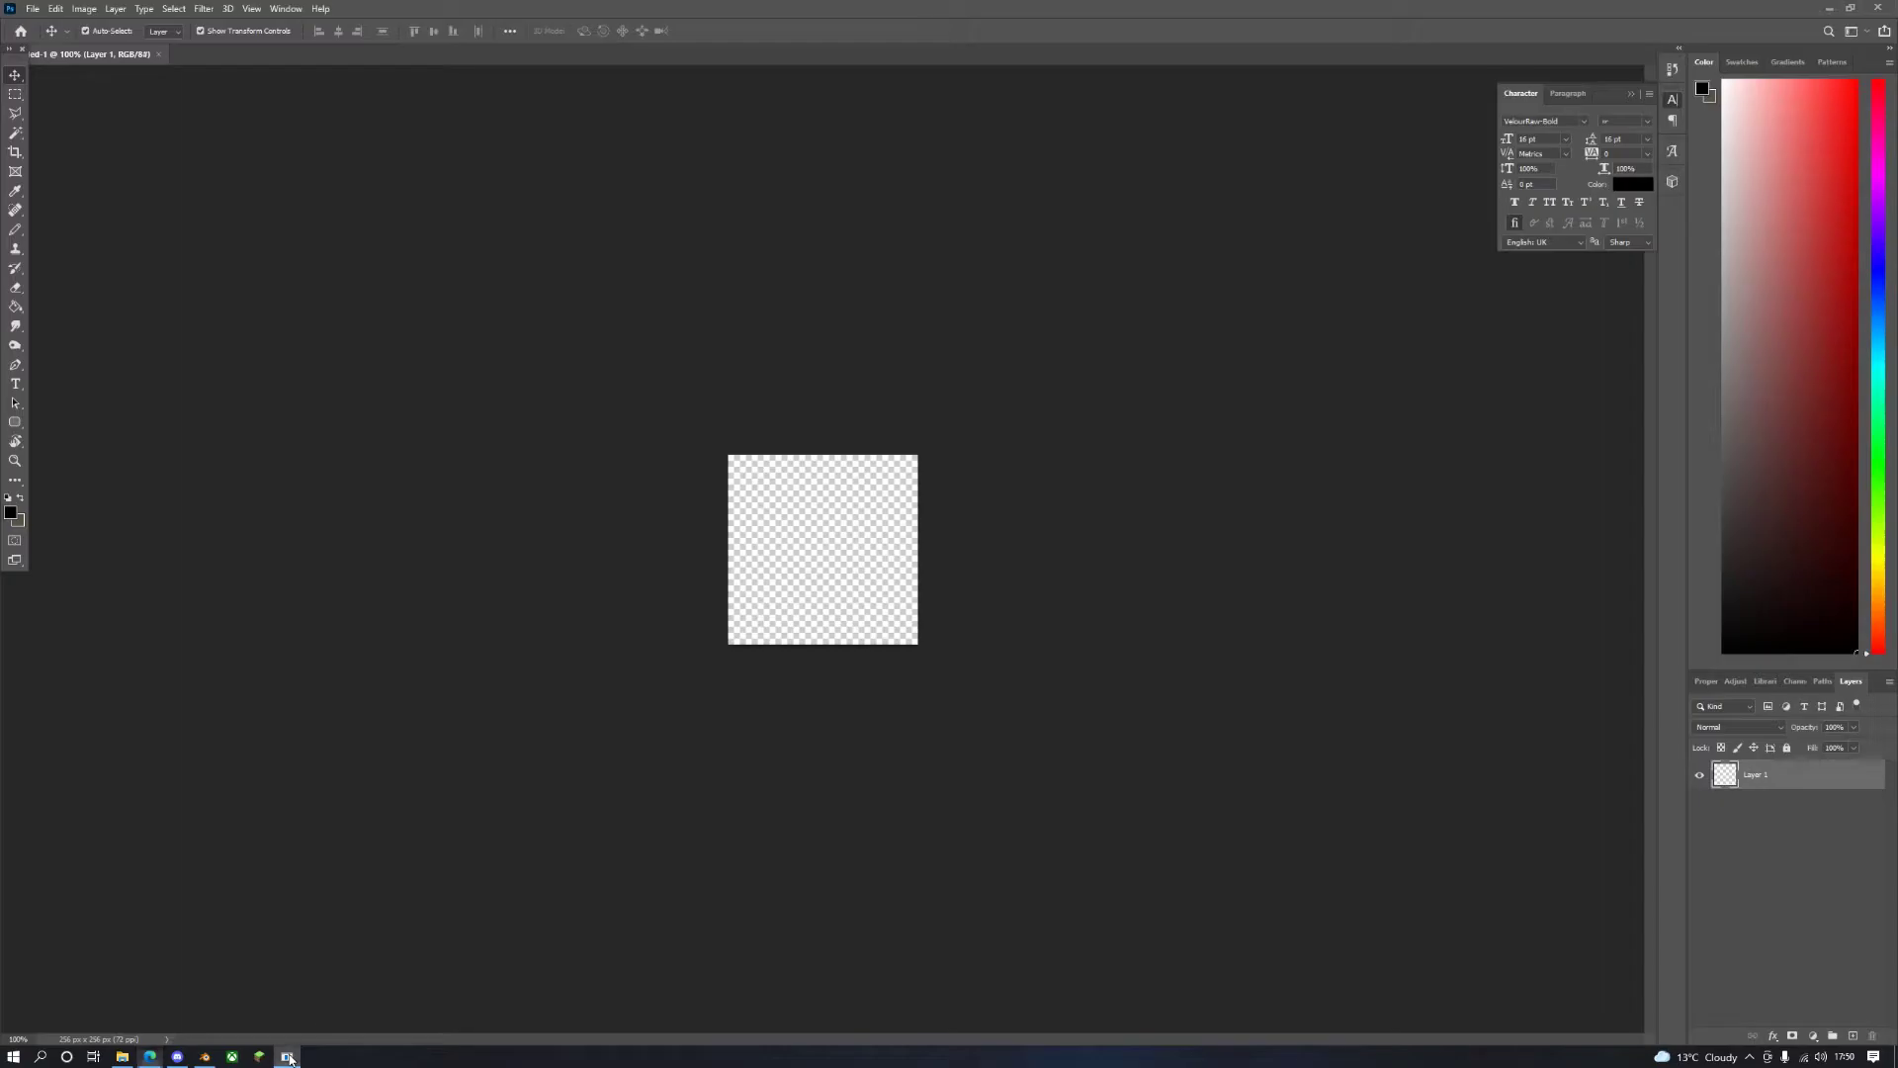
left_click(32, 10)
left_click(45, 22)
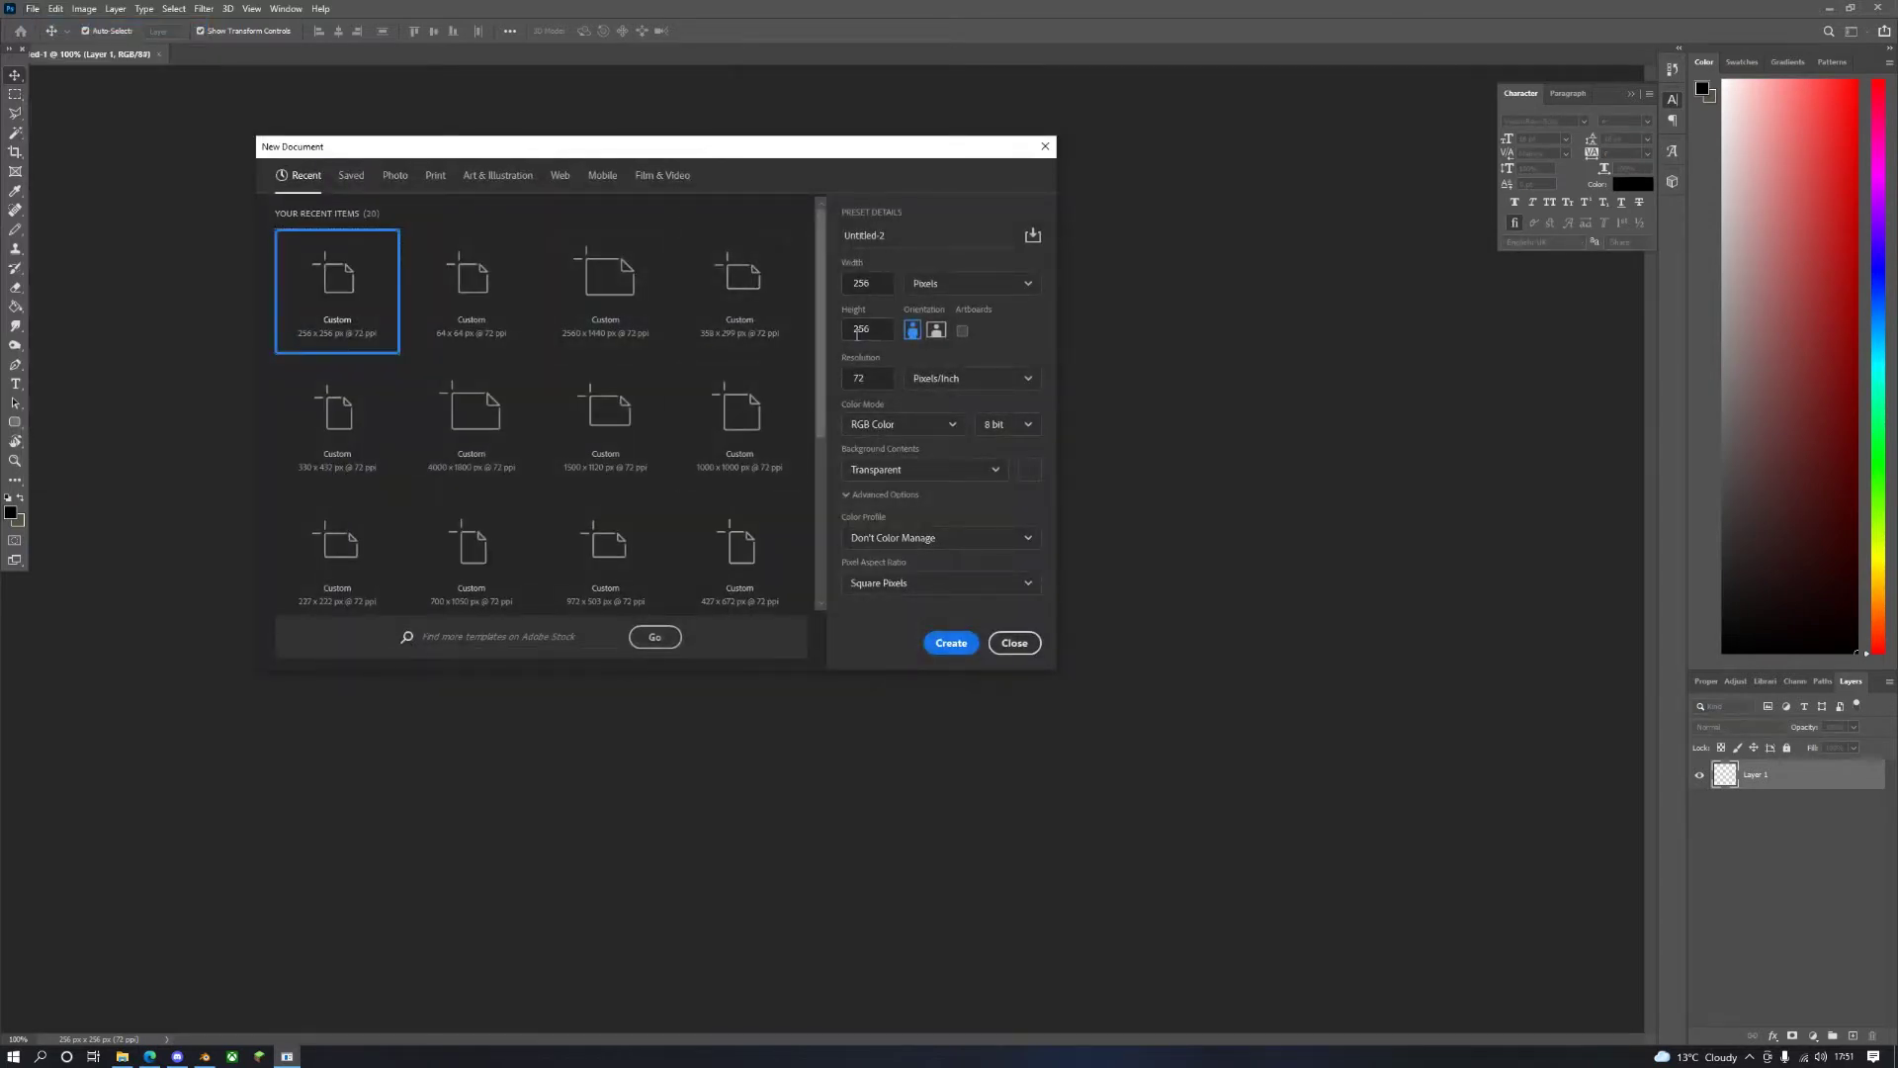
left_click(1014, 643)
key("alt+Tab")
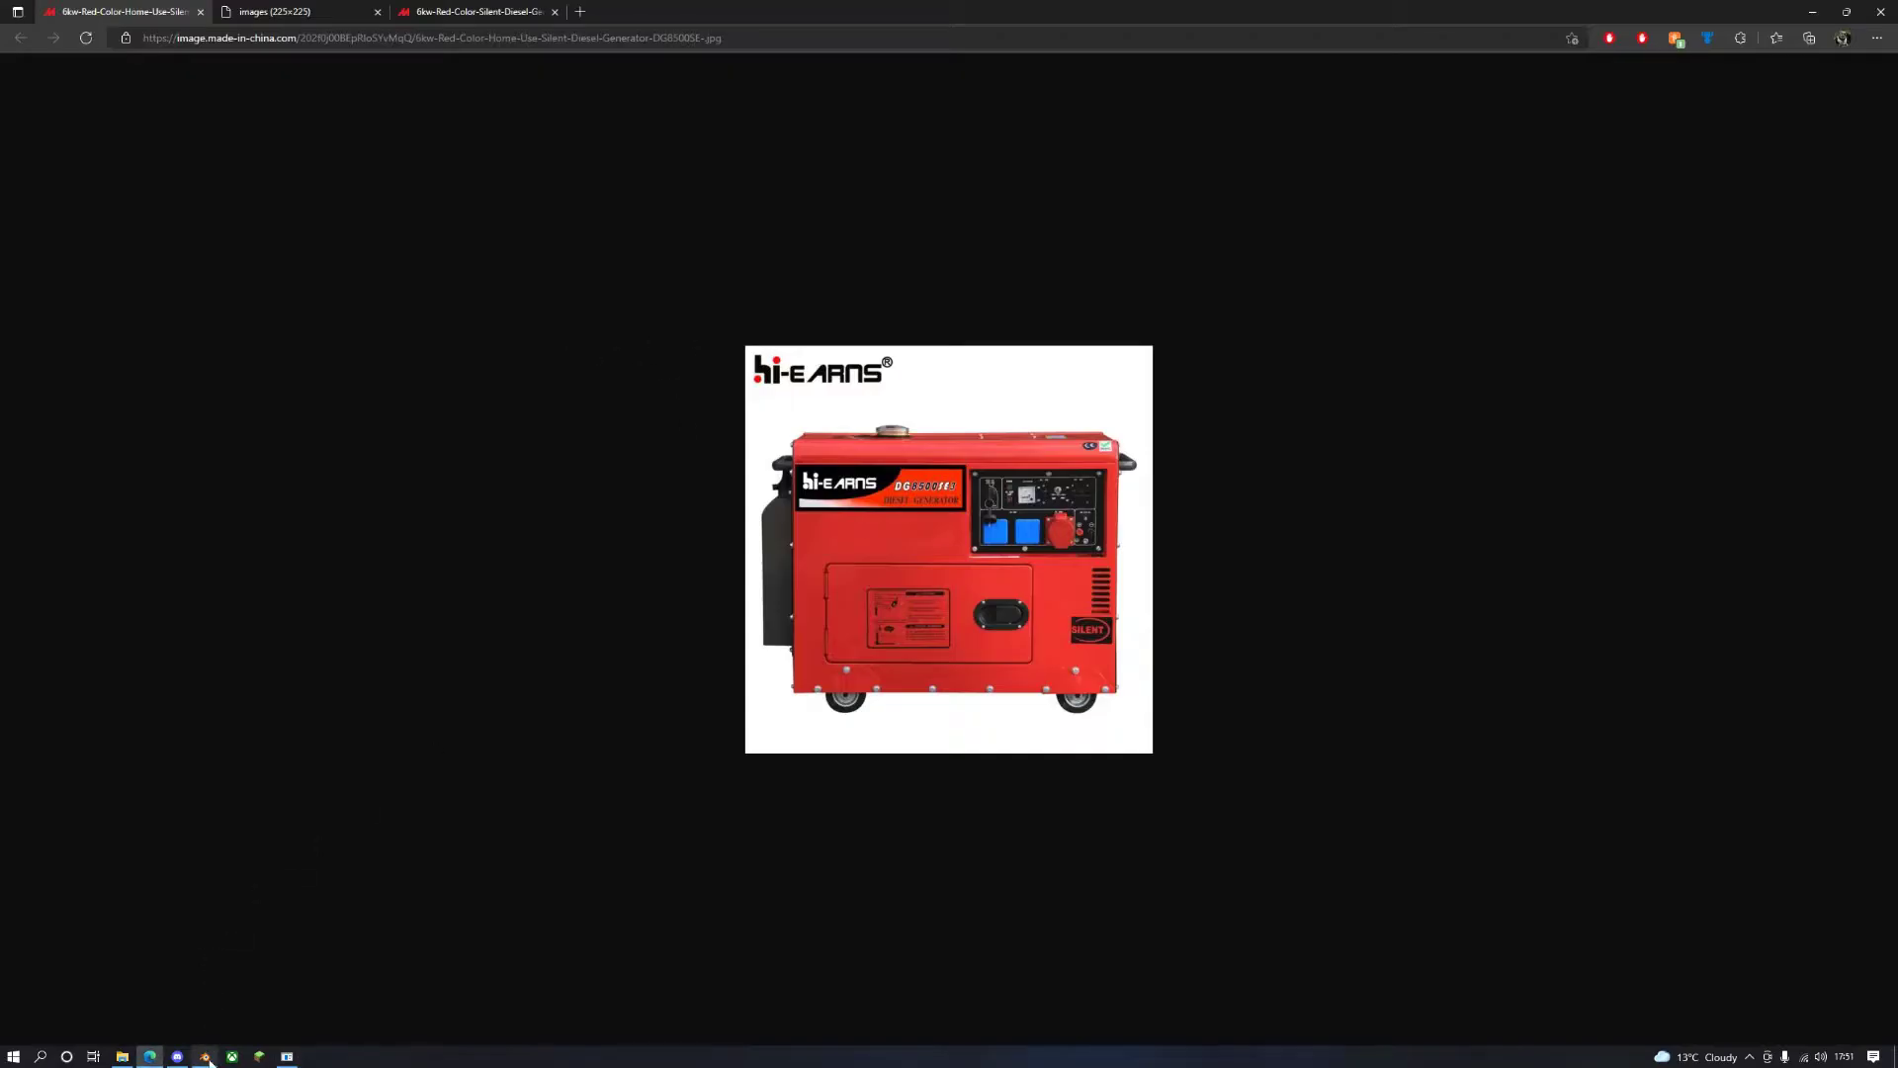
Step: Delete the default camera and light from the Blender scene
left_click(206, 1056)
scroll(754, 468, "up", 2)
middle_click_drag(753, 468, 862, 445)
scroll(951, 292, "down", 4)
left_click_drag(676, 211, 1056, 373)
key("Delete")
Step: In Edit Mode, scale the whole cube horizontally into a wide box
scroll(761, 465, "up", 2)
left_click(761, 464)
left_click(74, 45)
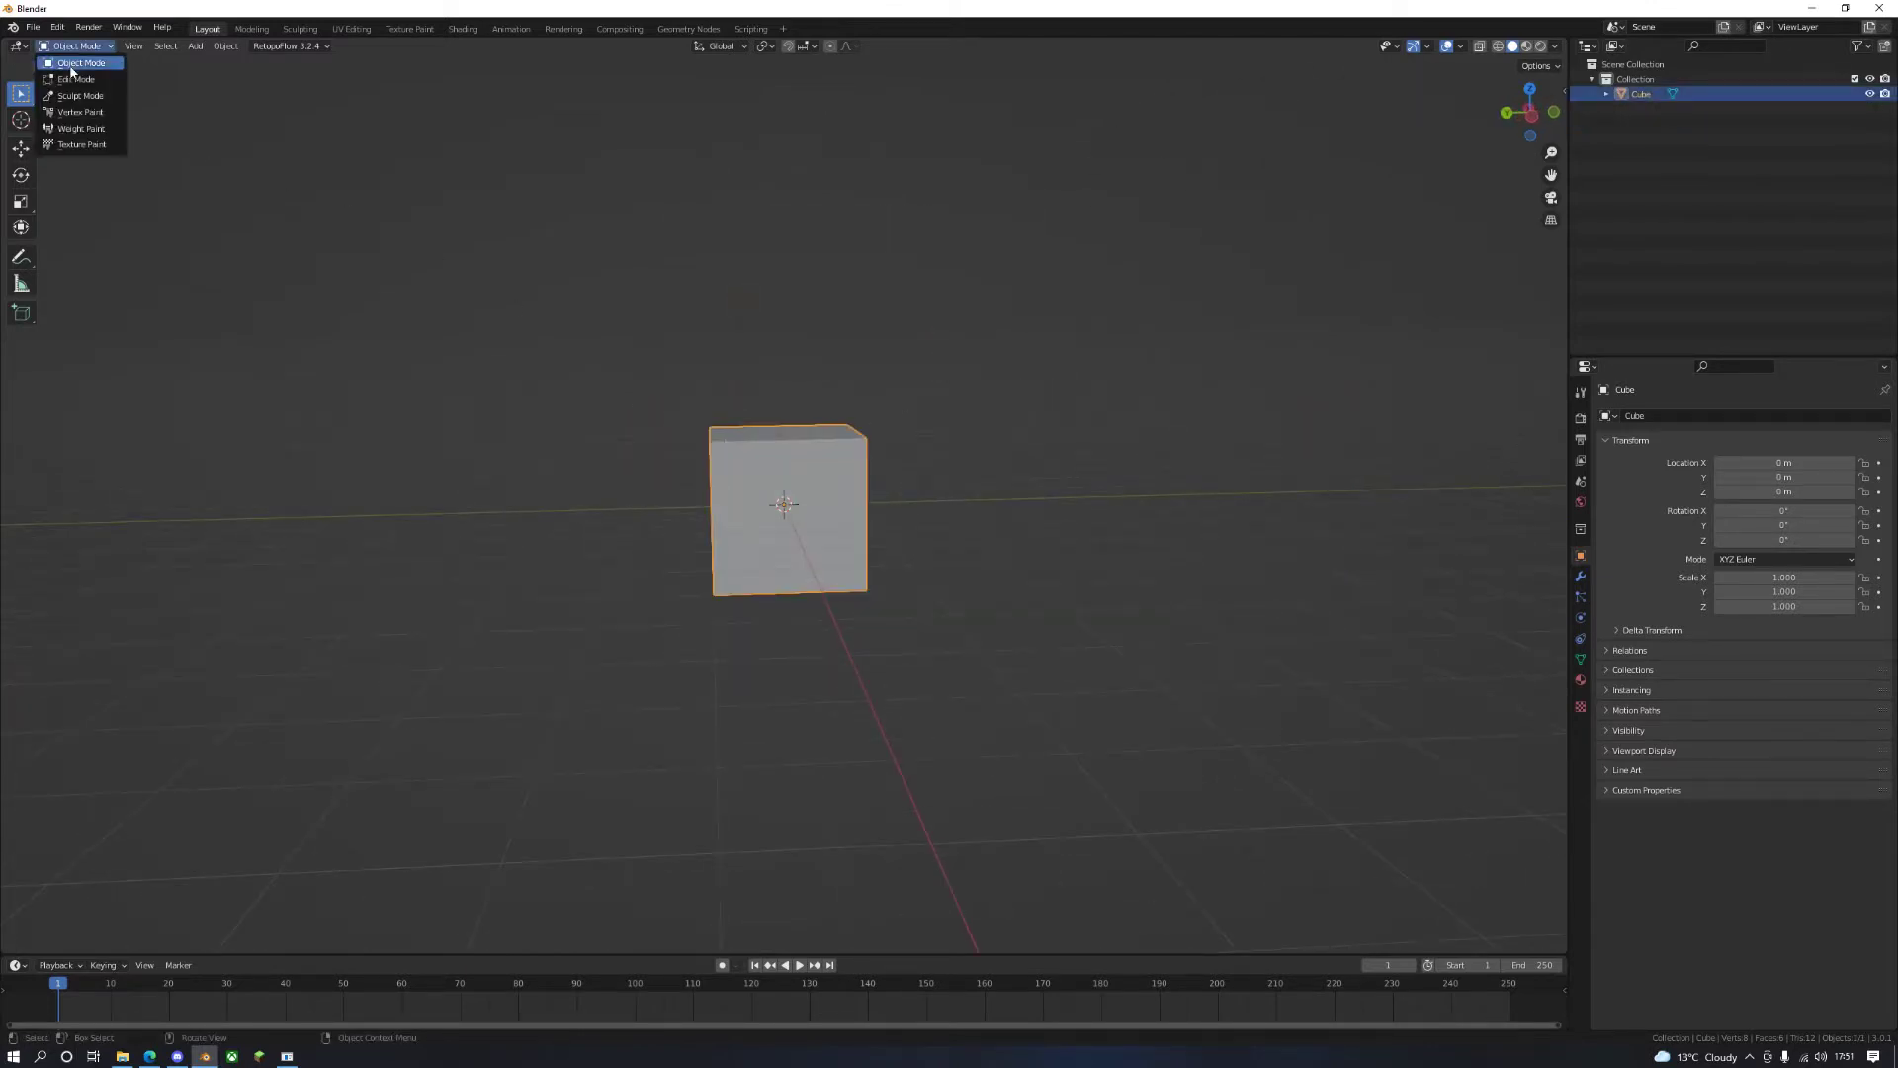
left_click(74, 79)
middle_click_drag(570, 306, 616, 347)
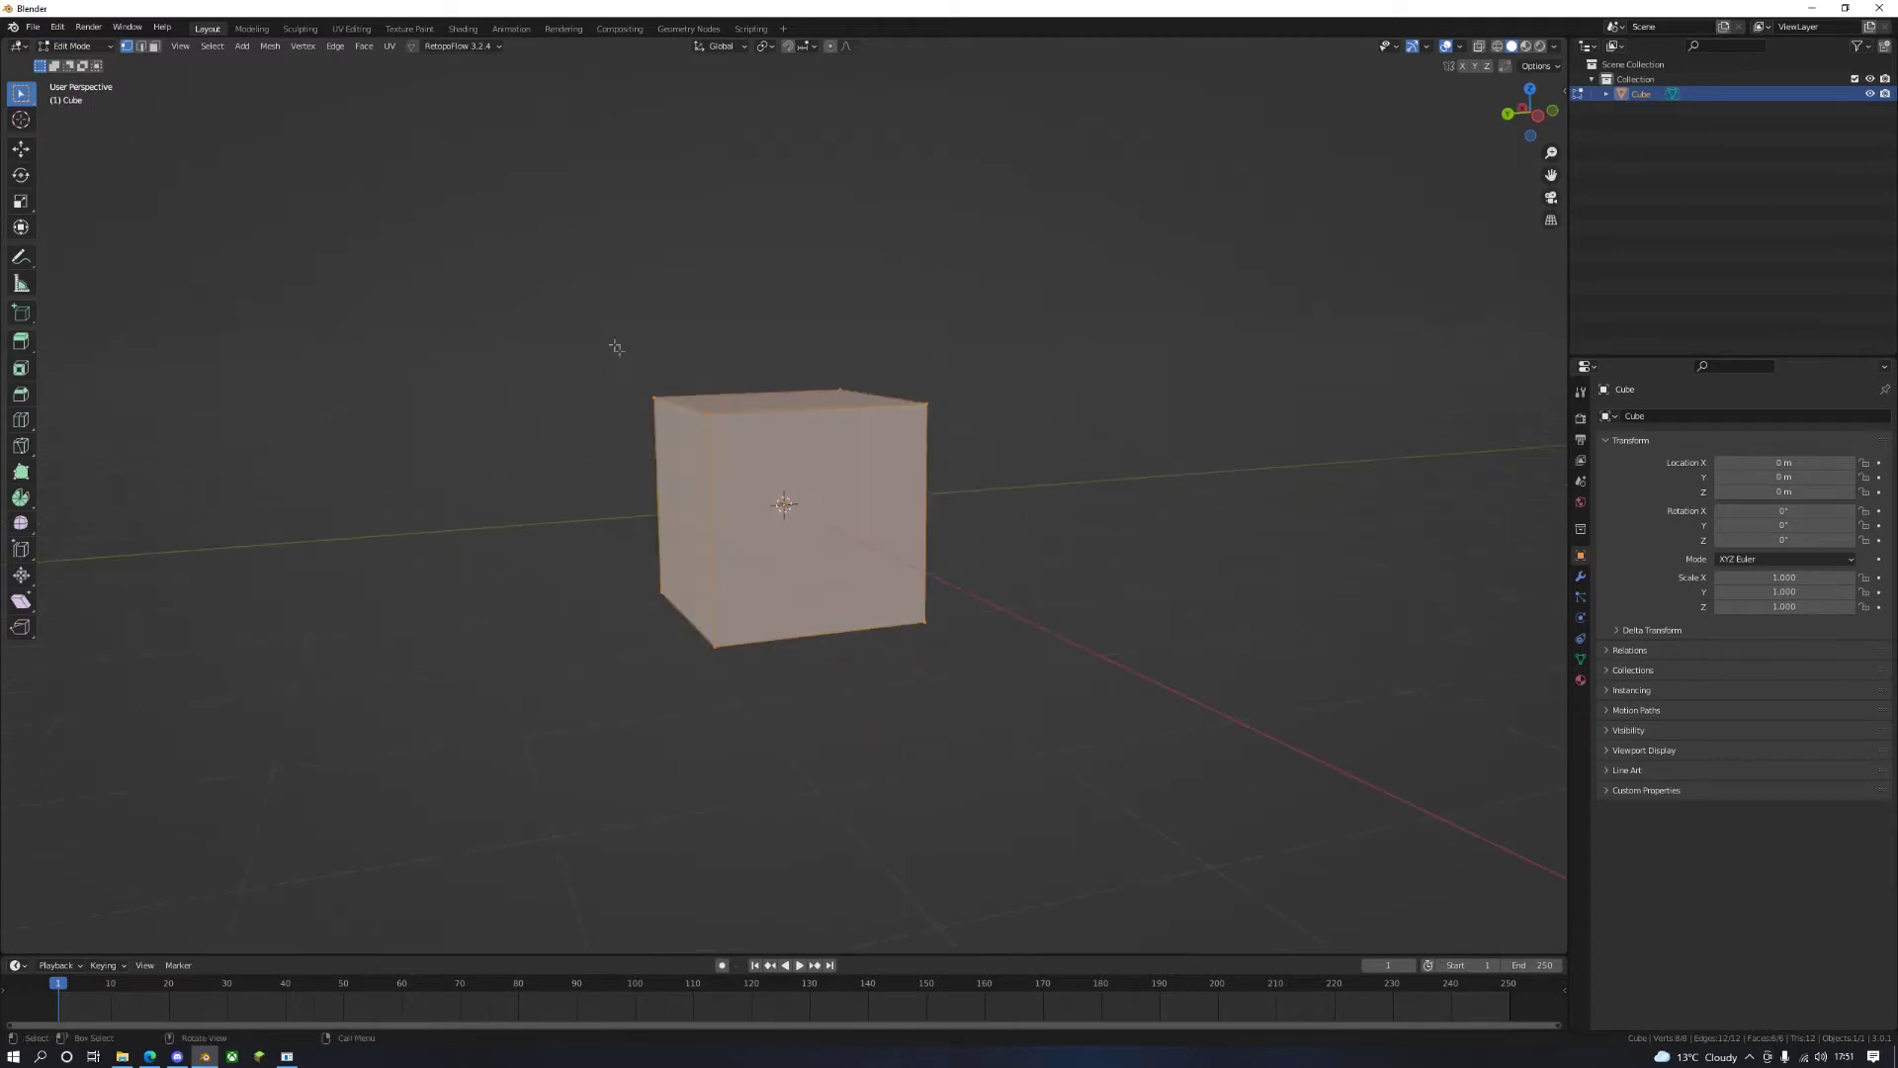
left_click(652, 396)
left_click(708, 413, "shift")
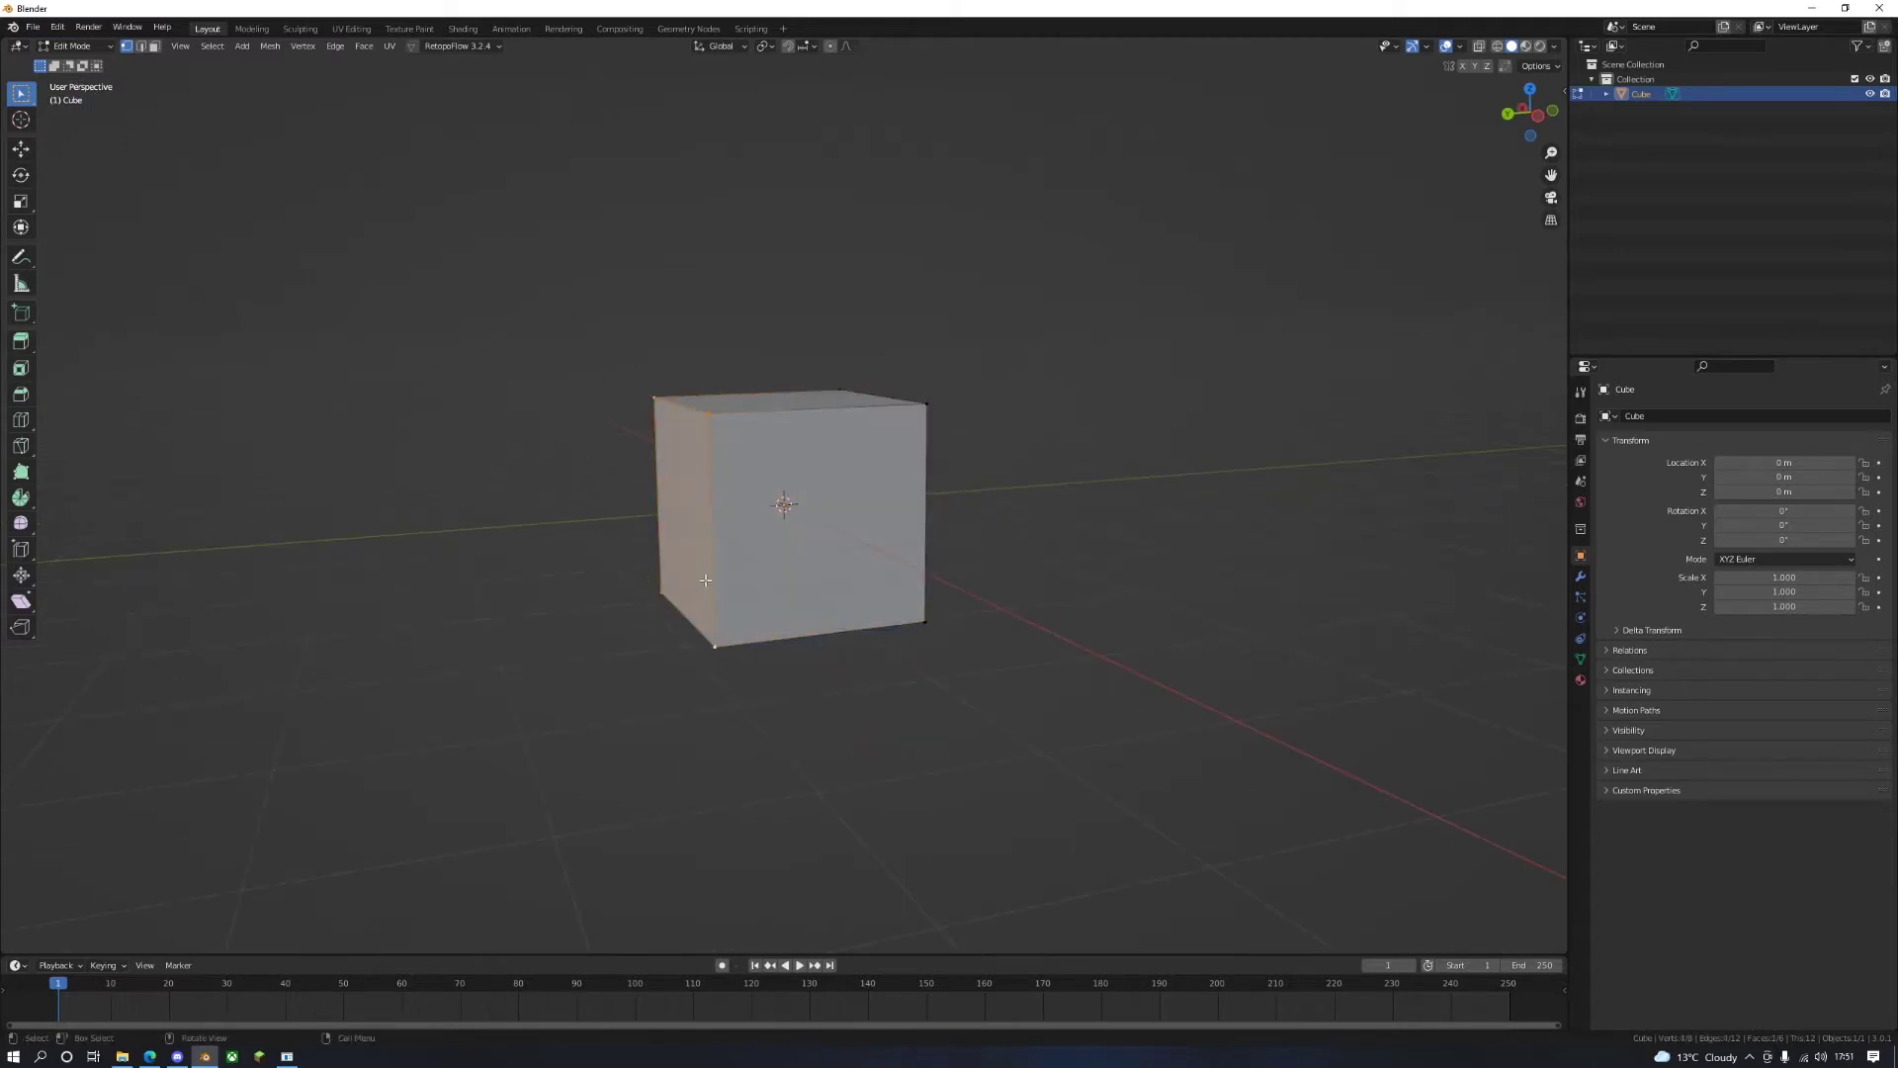
middle_click_drag(704, 580, 692, 553)
key("a")
left_click(20, 201)
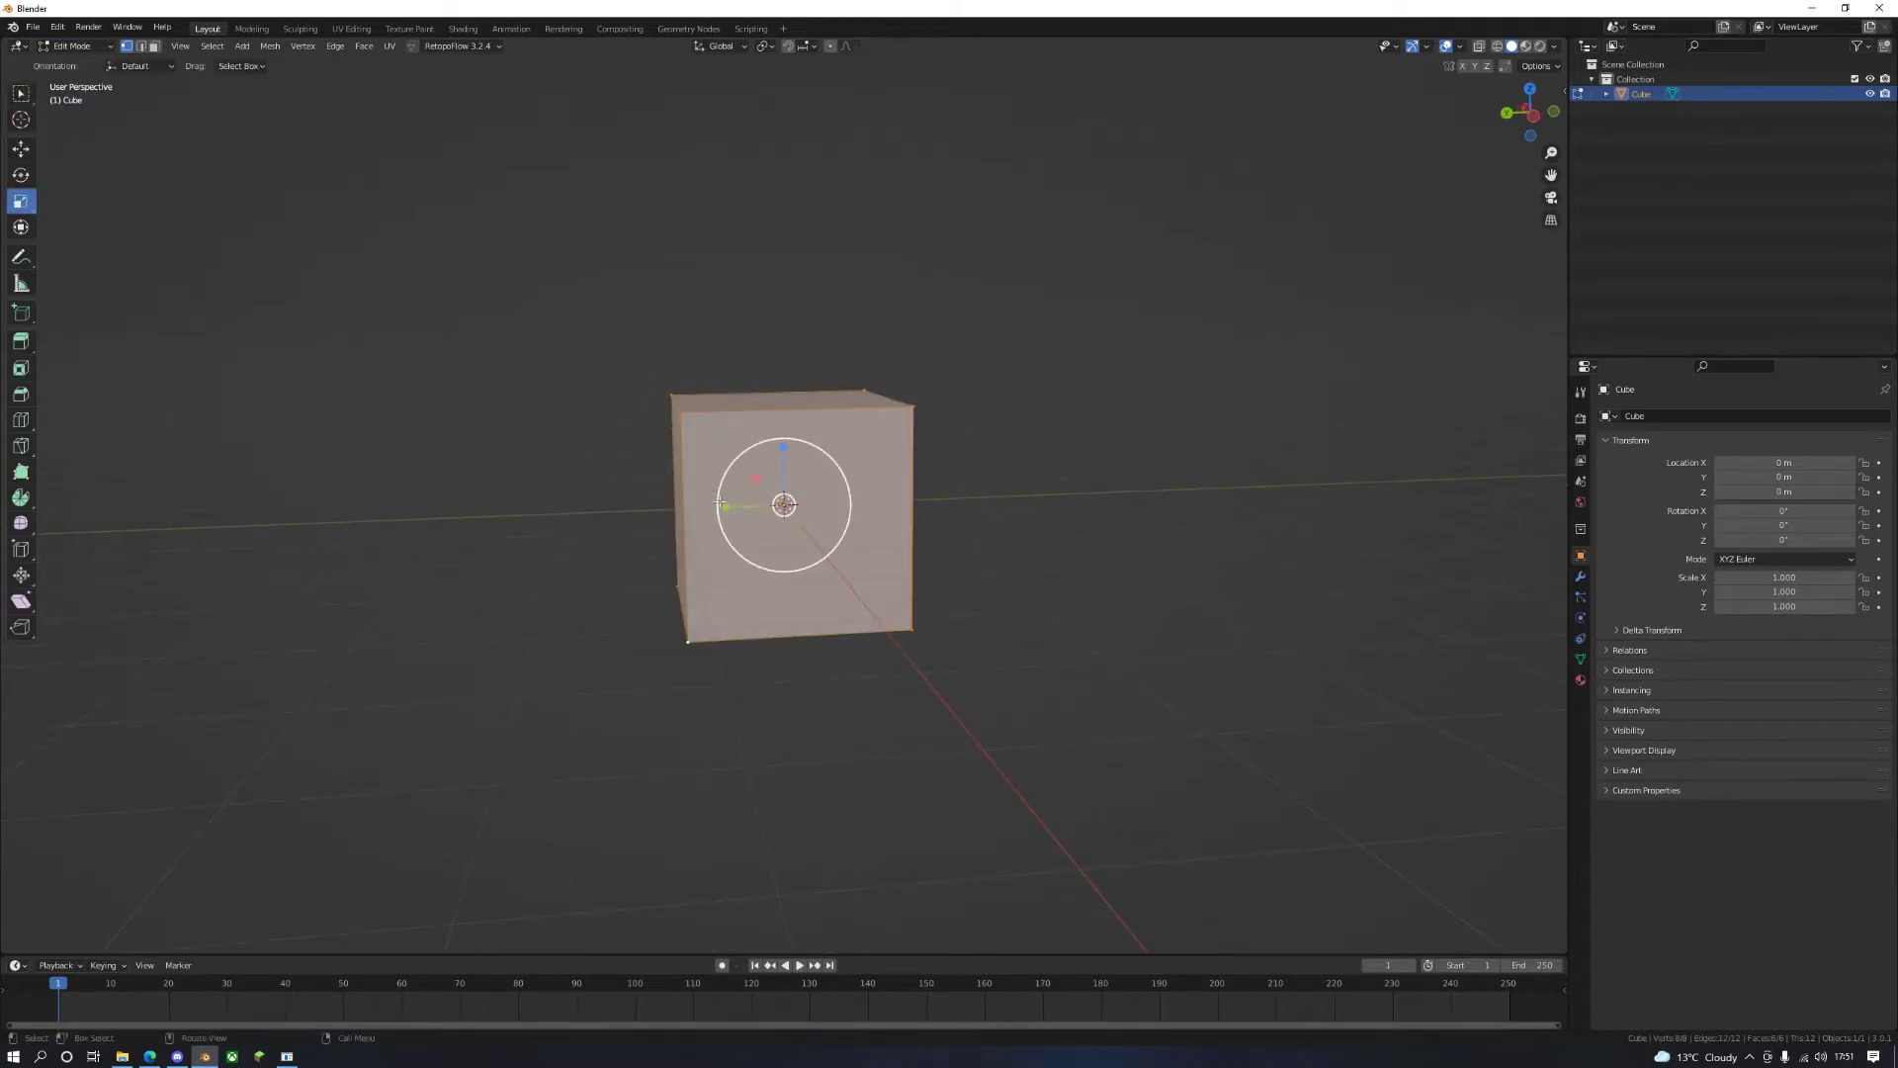
left_click_drag(721, 503, 675, 505)
Step: Select the top-front left and right vertices, then check the larger reference image
middle_click_drag(675, 504, 750, 489)
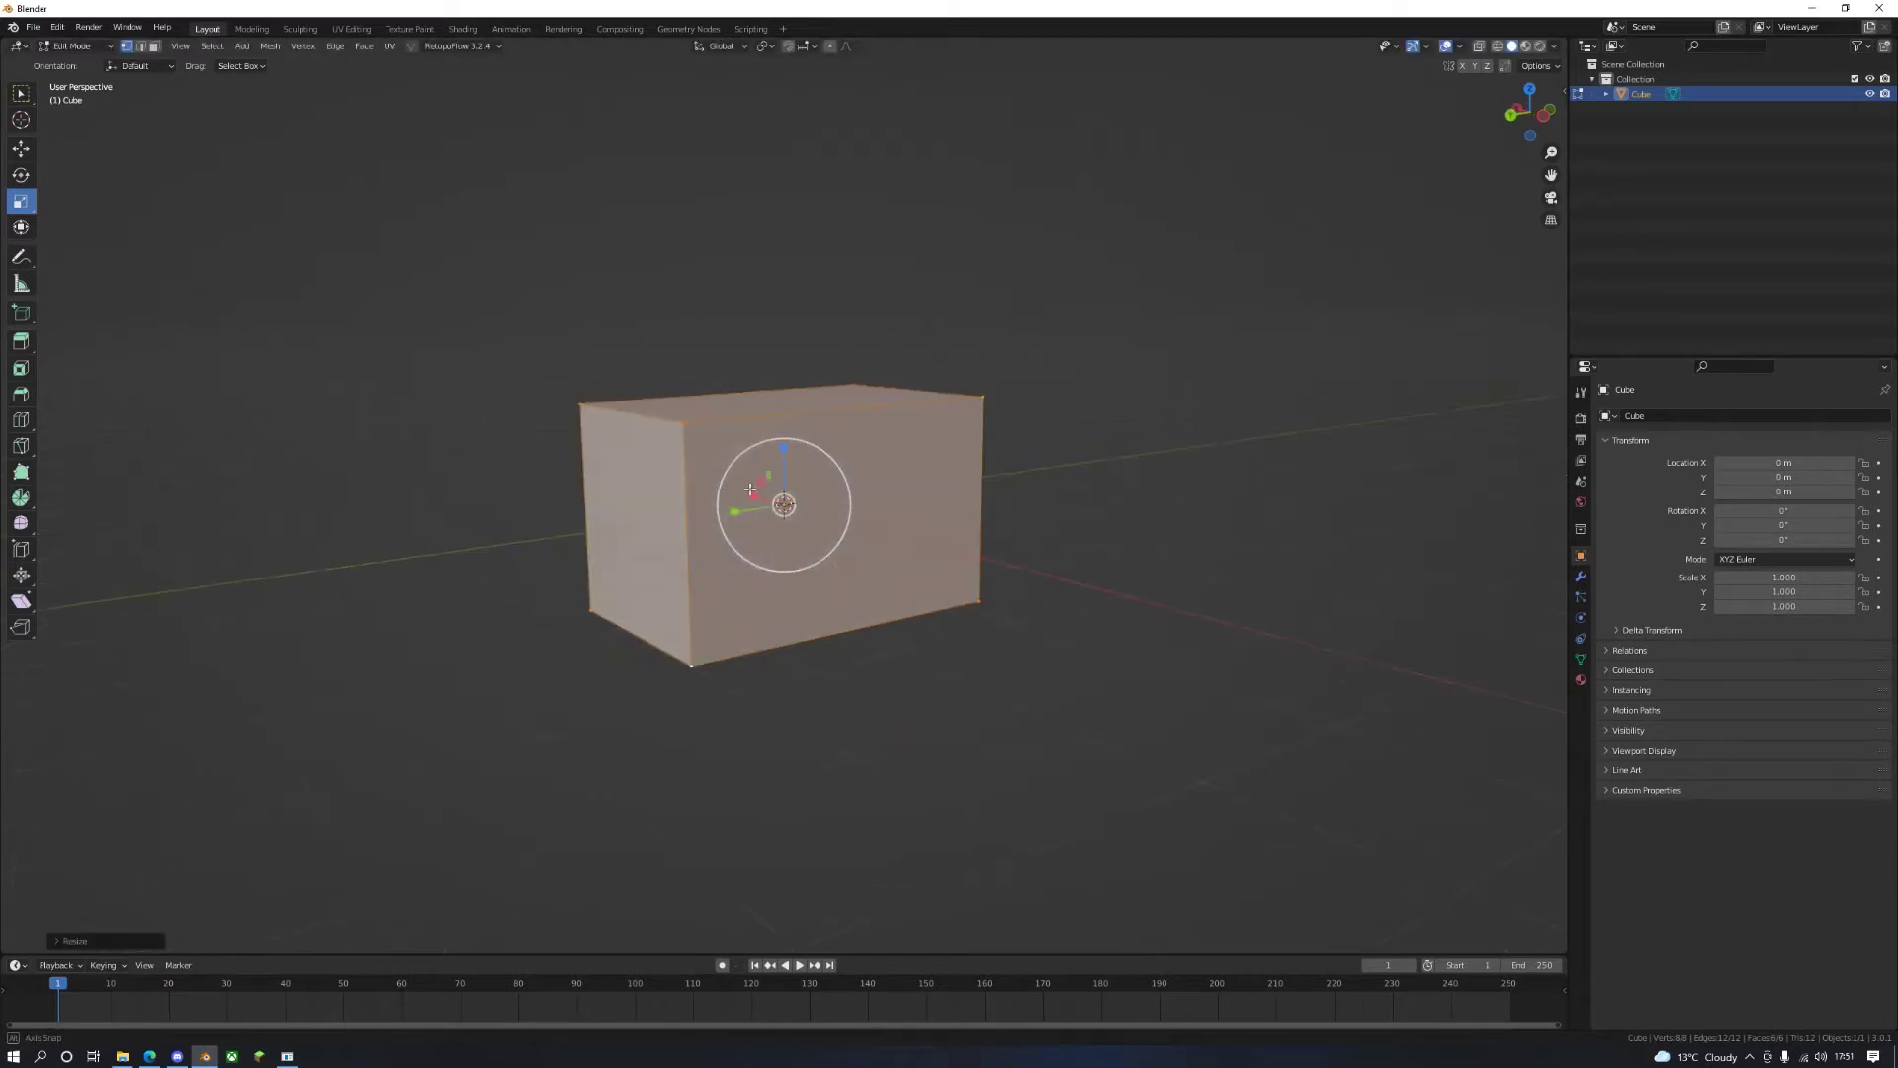
left_click(685, 425)
left_click(981, 396, "shift")
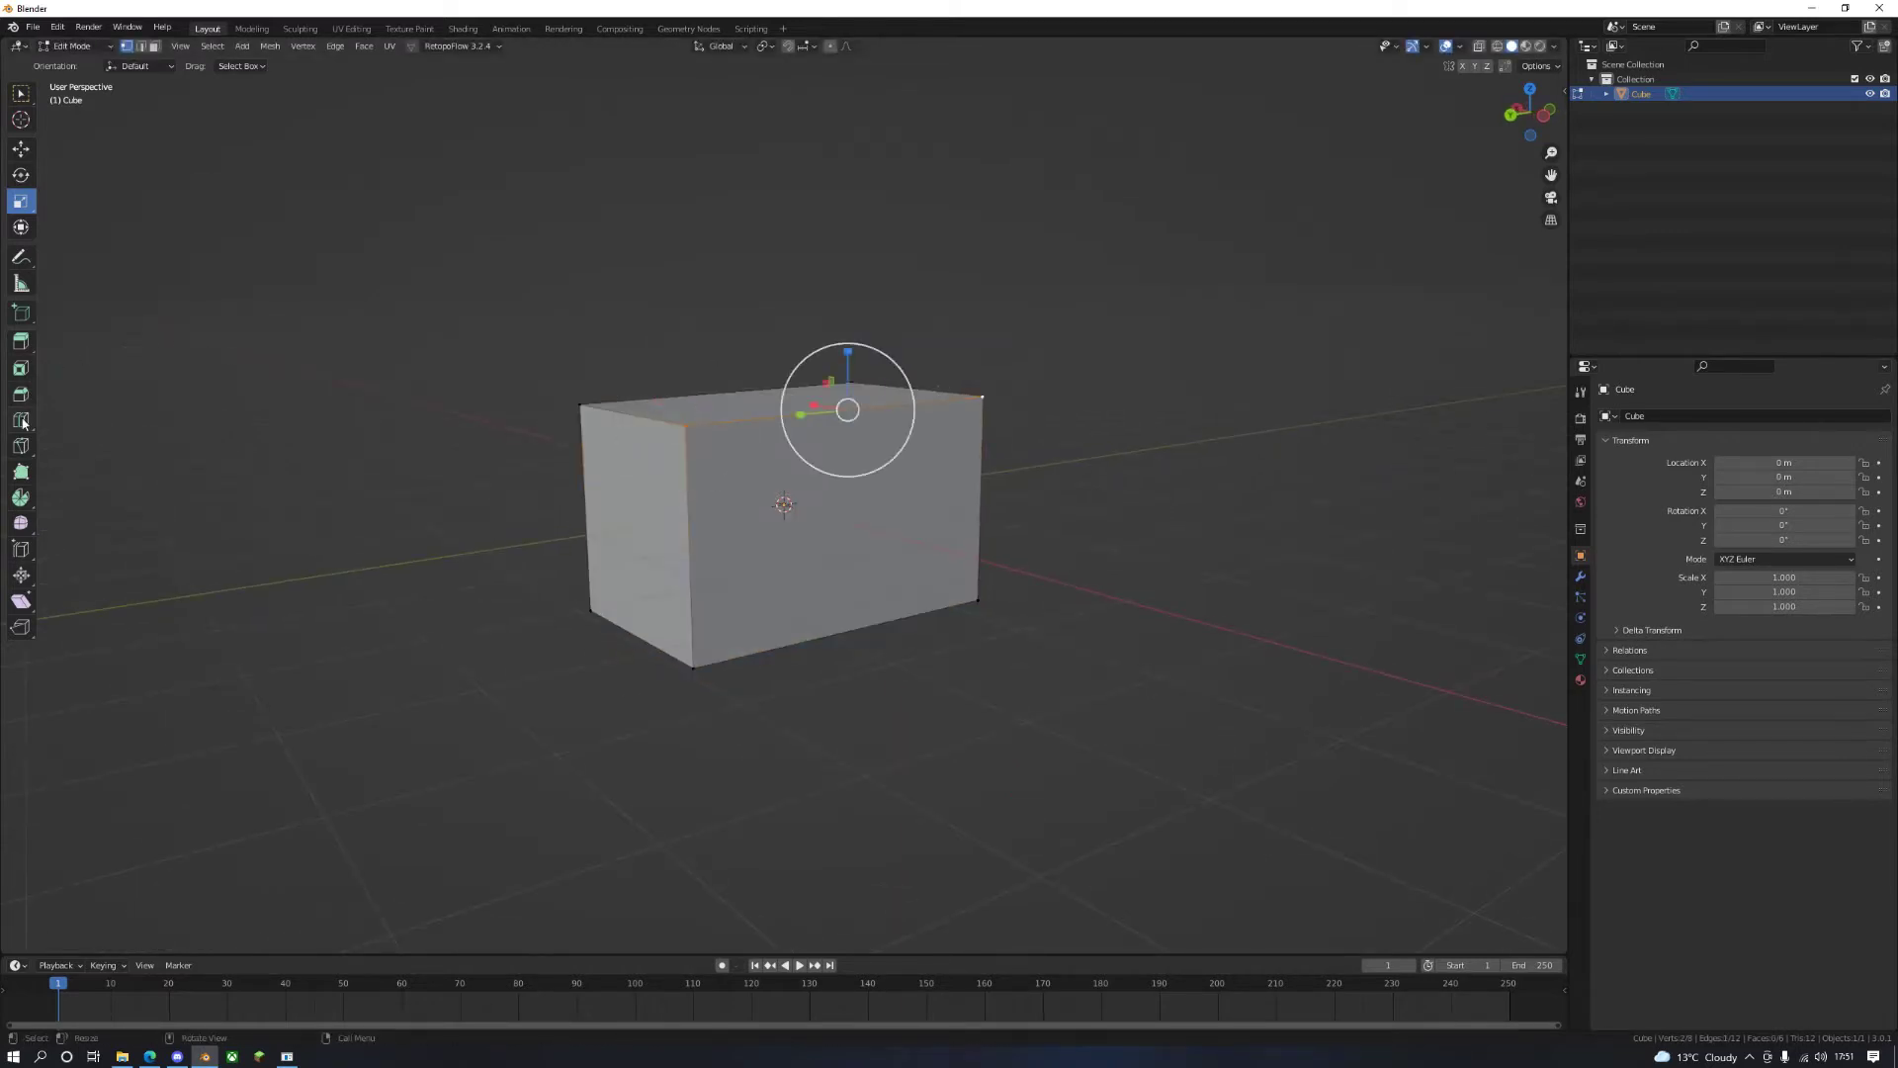
key("alt+Tab")
left_click(304, 11)
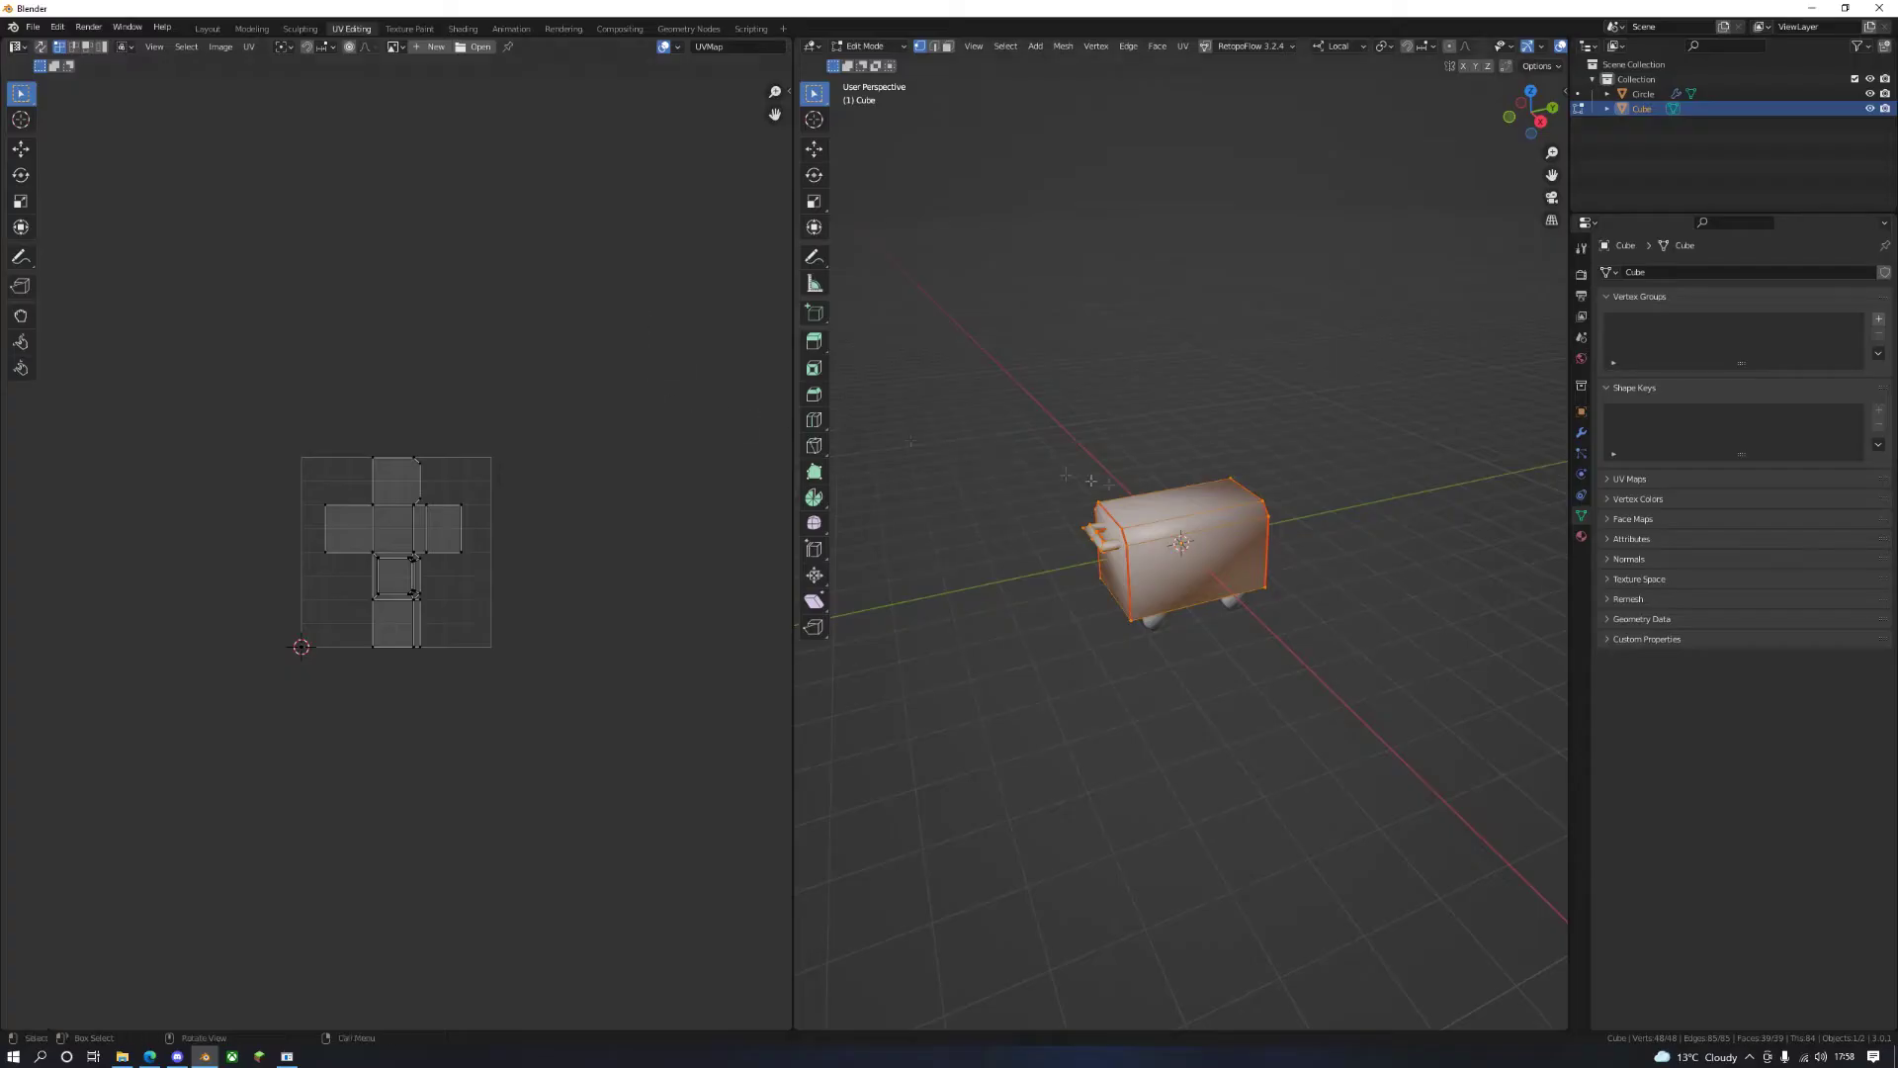
Step: Re-unwrap the generator body mesh with UV > Unwrap
scroll(1176, 554, "up", 5)
scroll(501, 550, "up", 5)
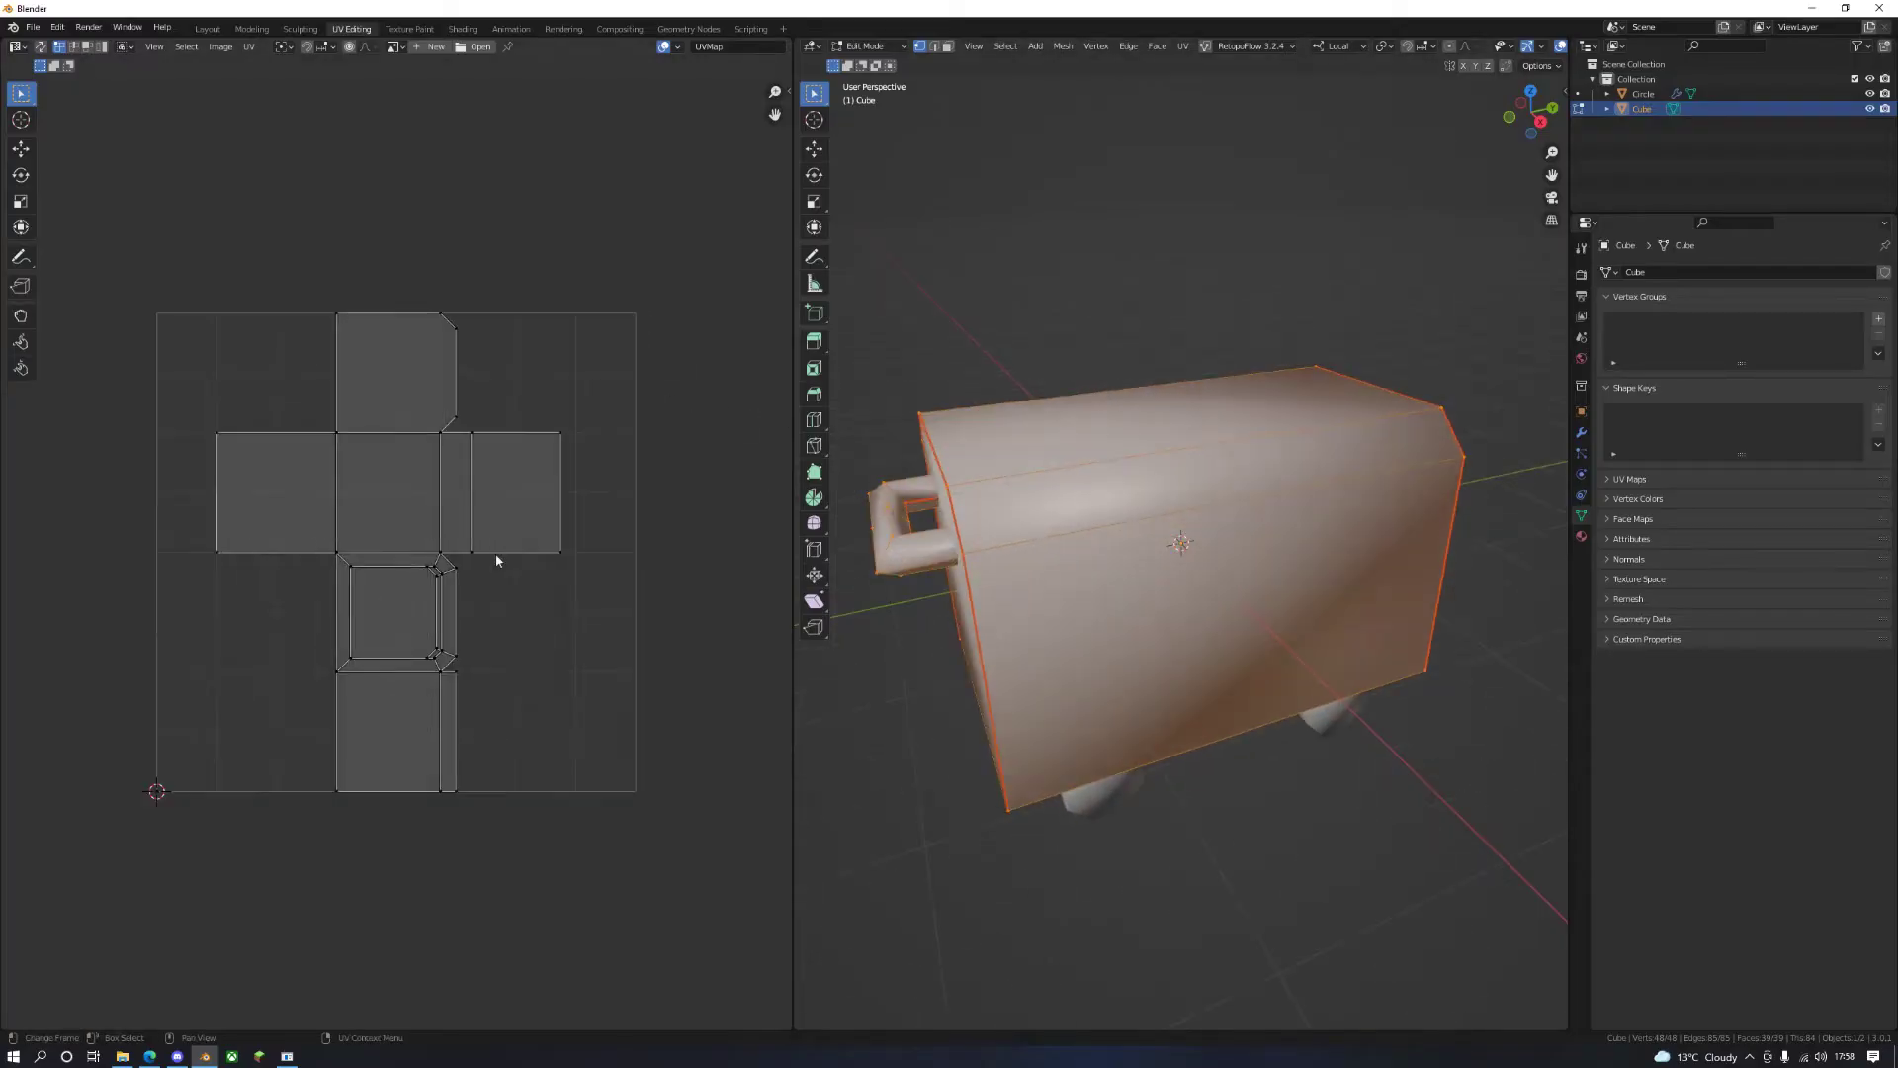
middle_click_drag(502, 550, 420, 471)
middle_click_drag(1285, 416, 974, 399)
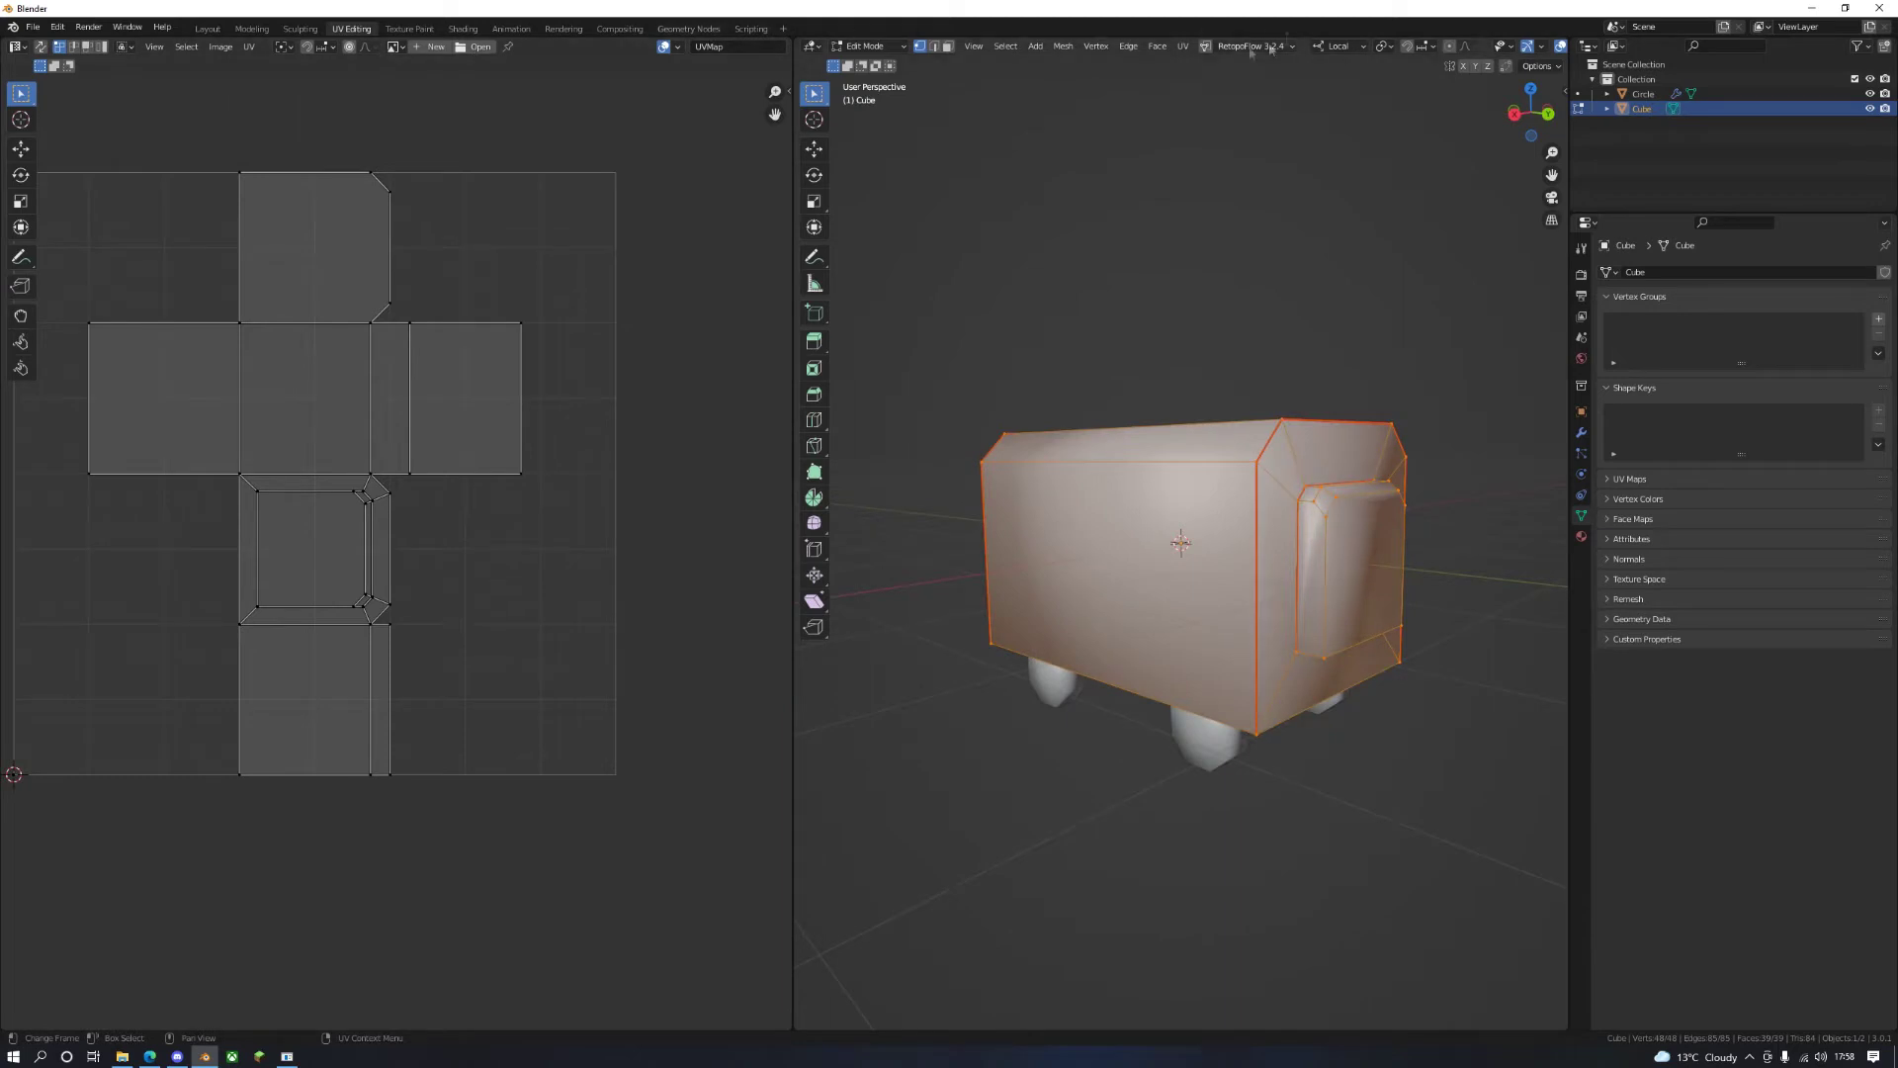
left_click(1182, 47)
left_click(1210, 64)
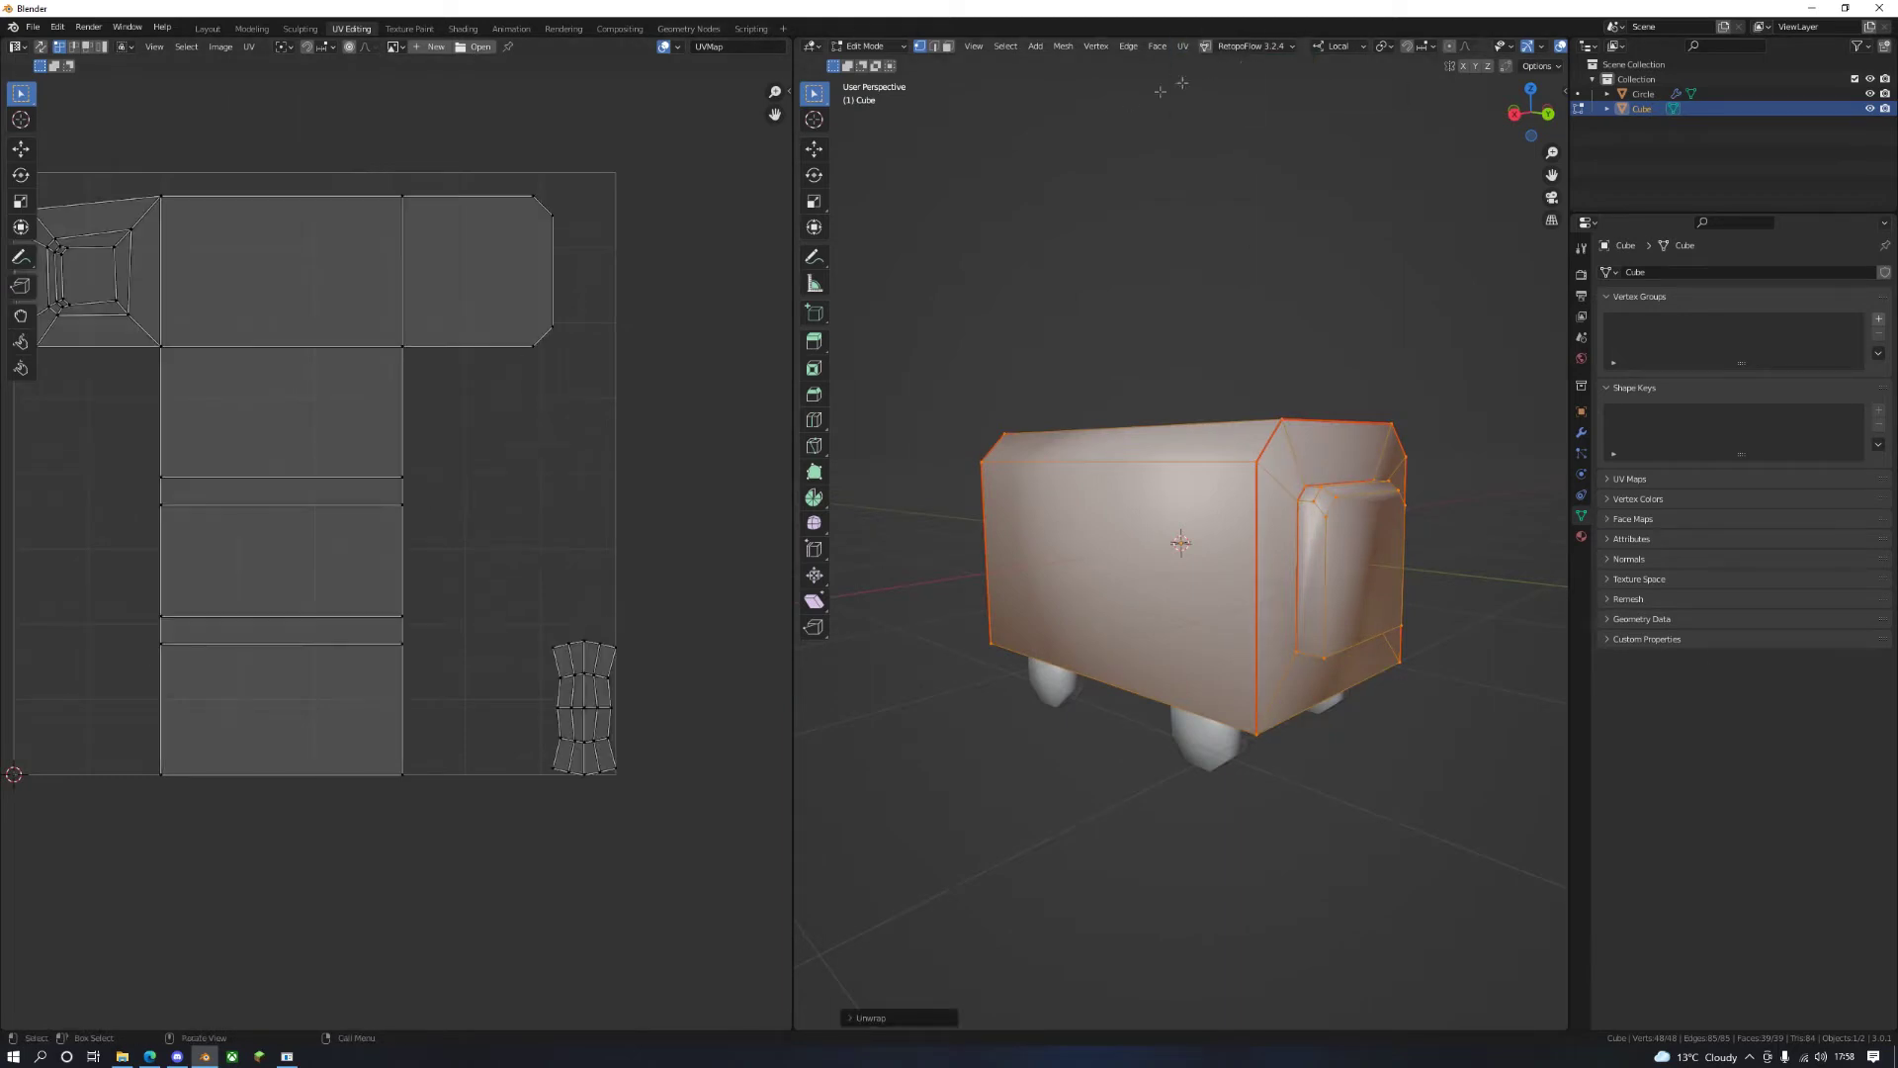
Step: Shrink all UV islands slightly, move them into place, and reposition the small right-hand island
key("Home")
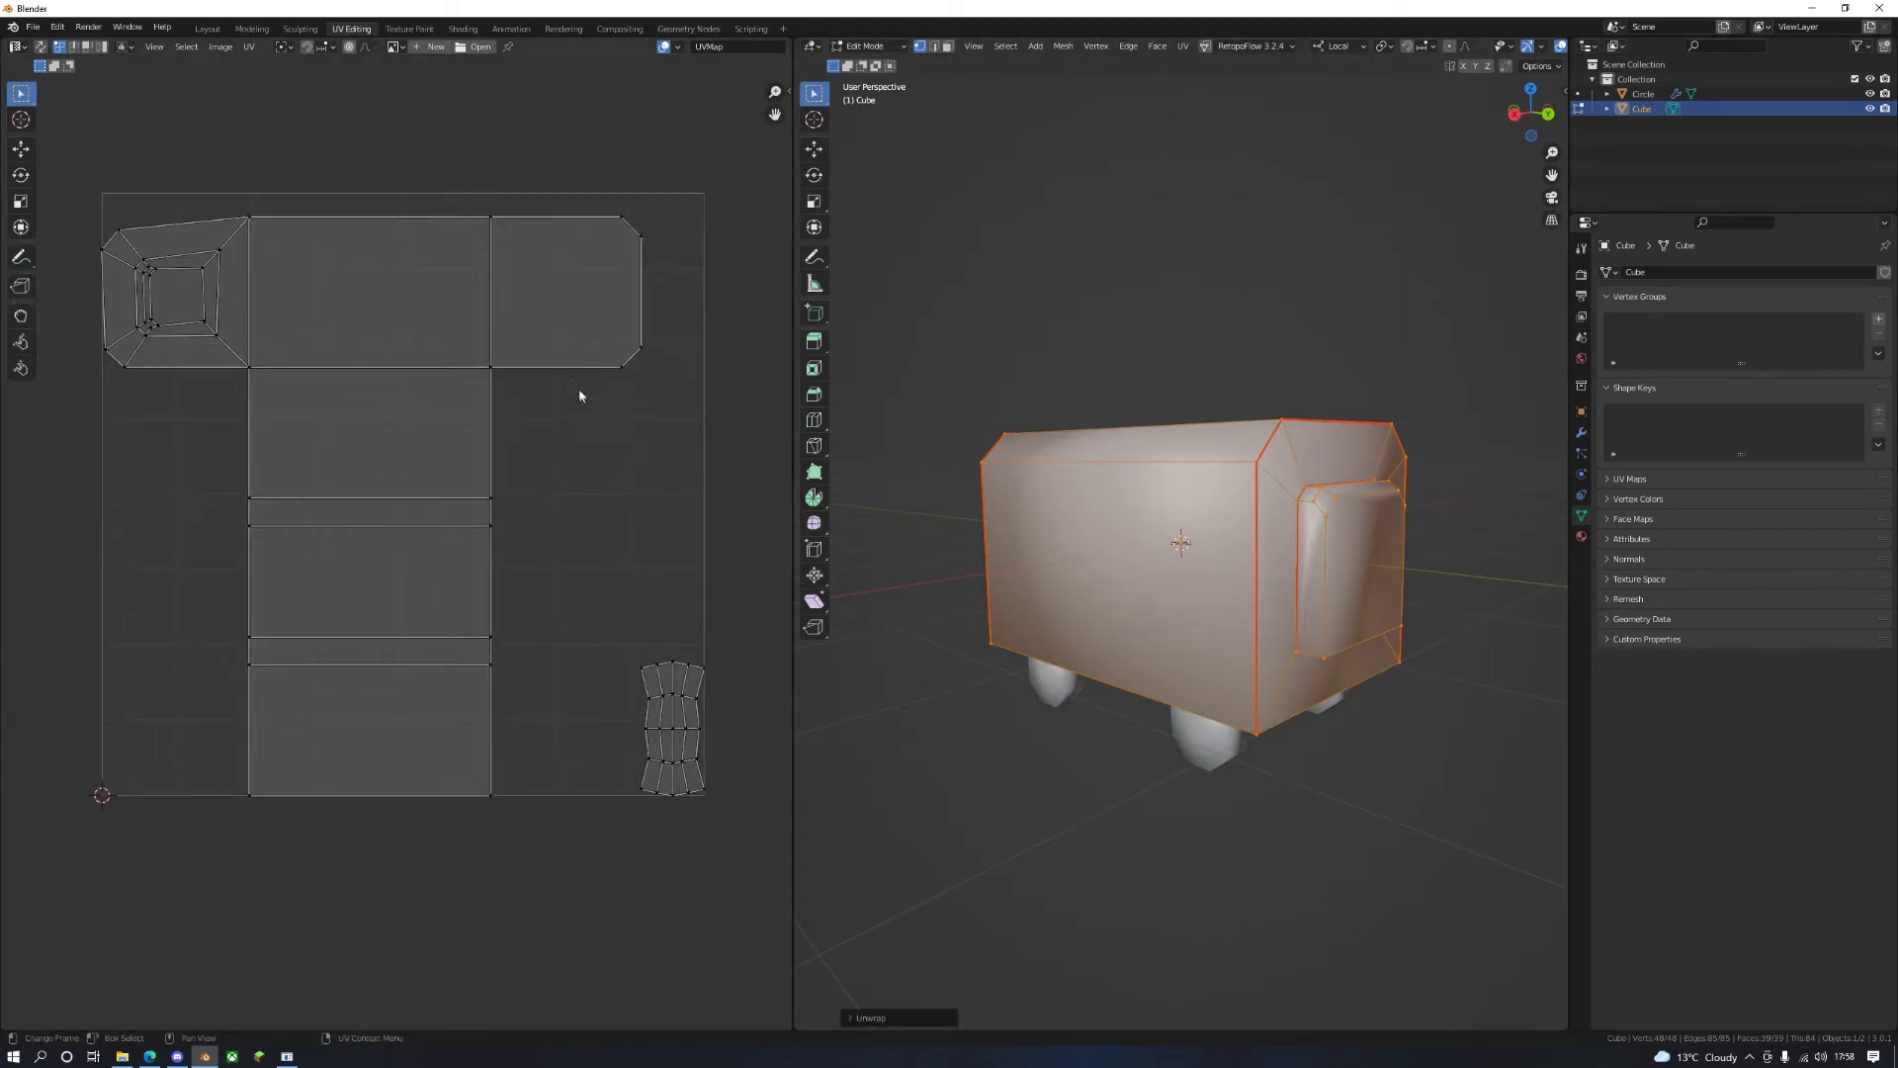
left_click_drag(567, 634, 750, 818)
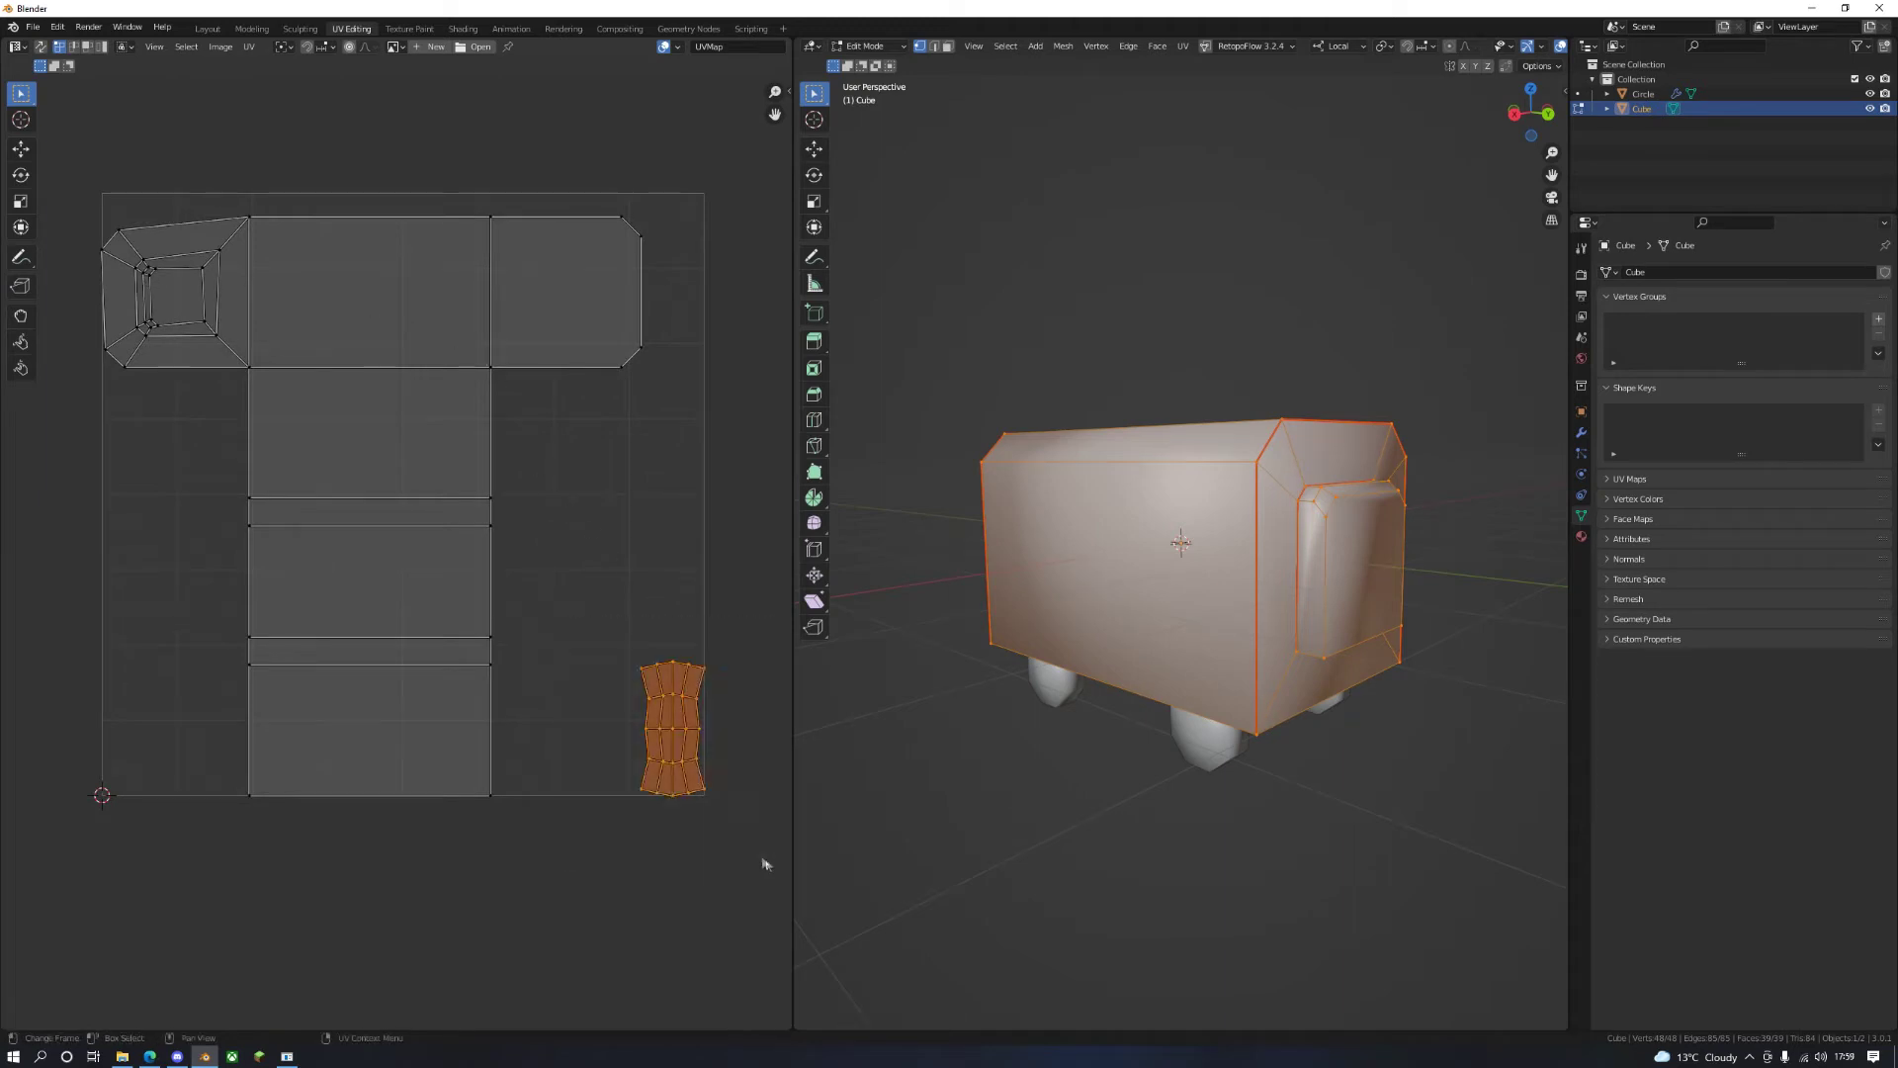
left_click(21, 148)
key("a")
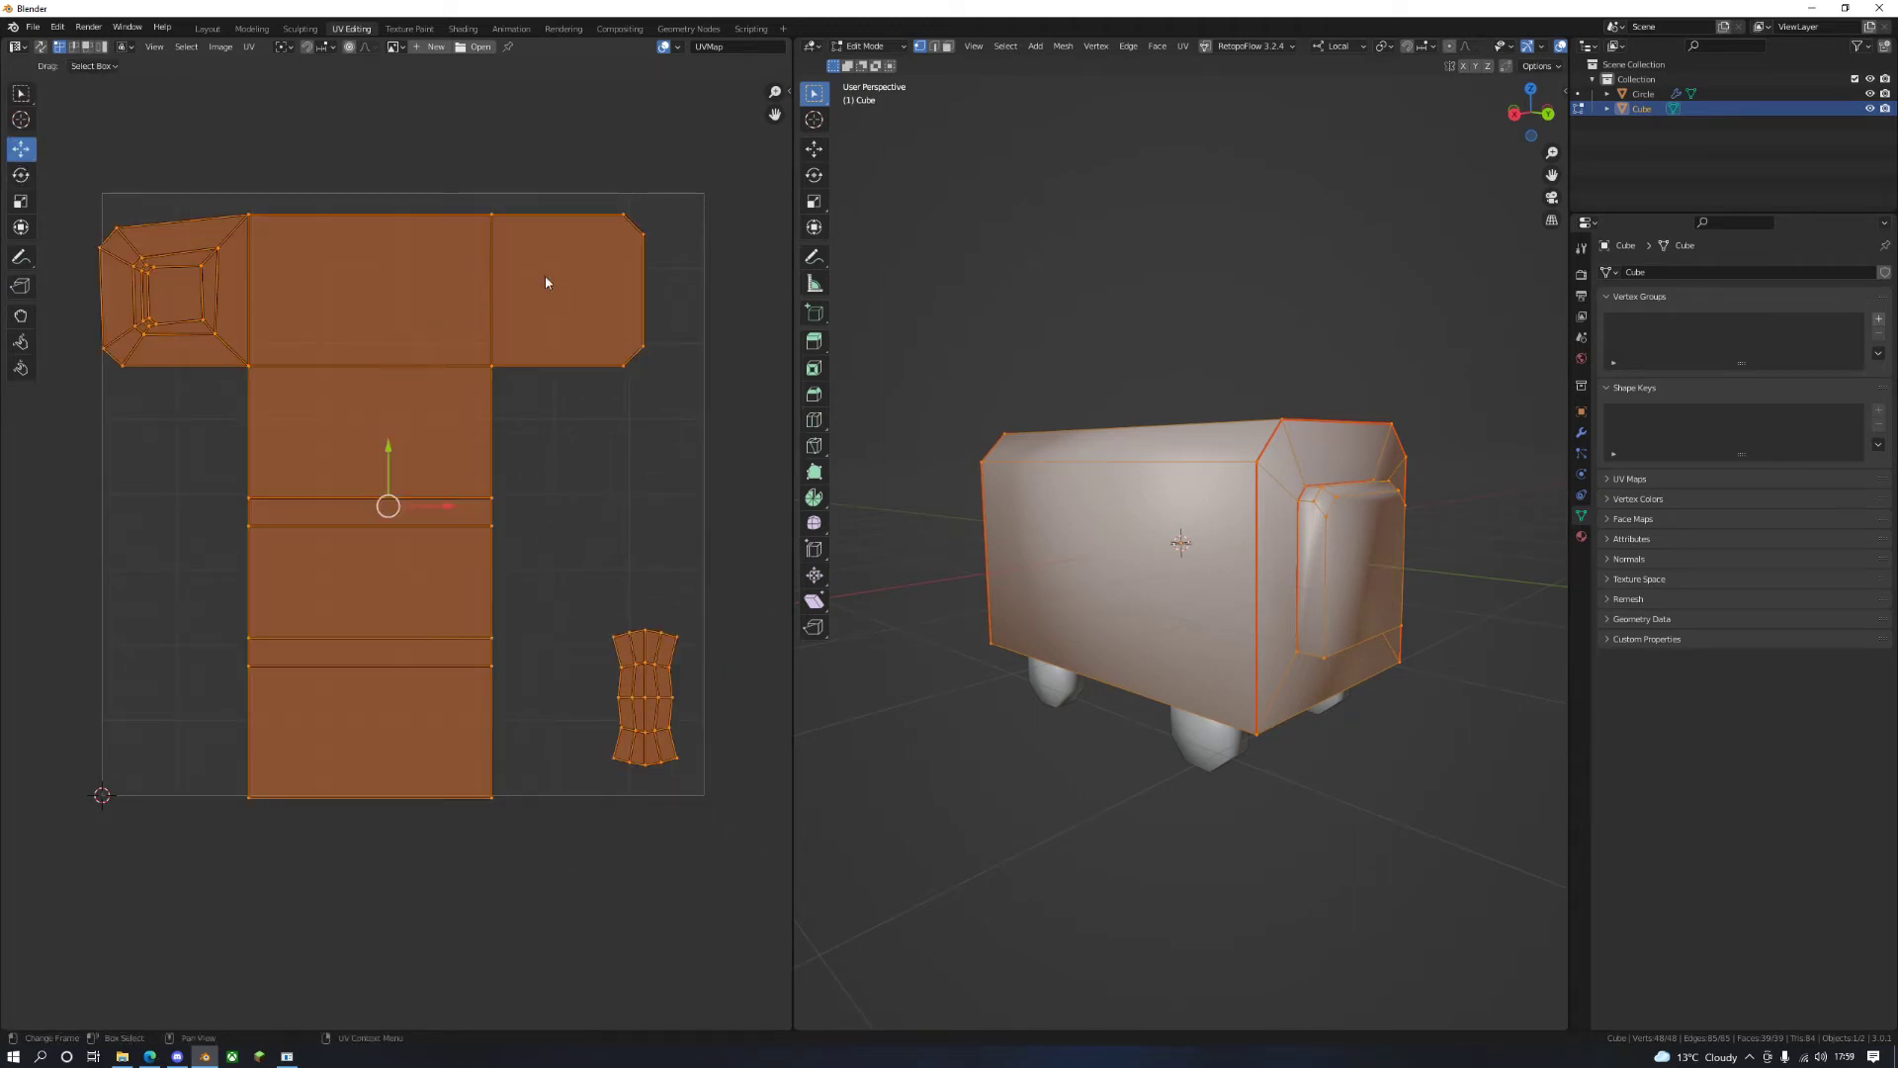
key("s")
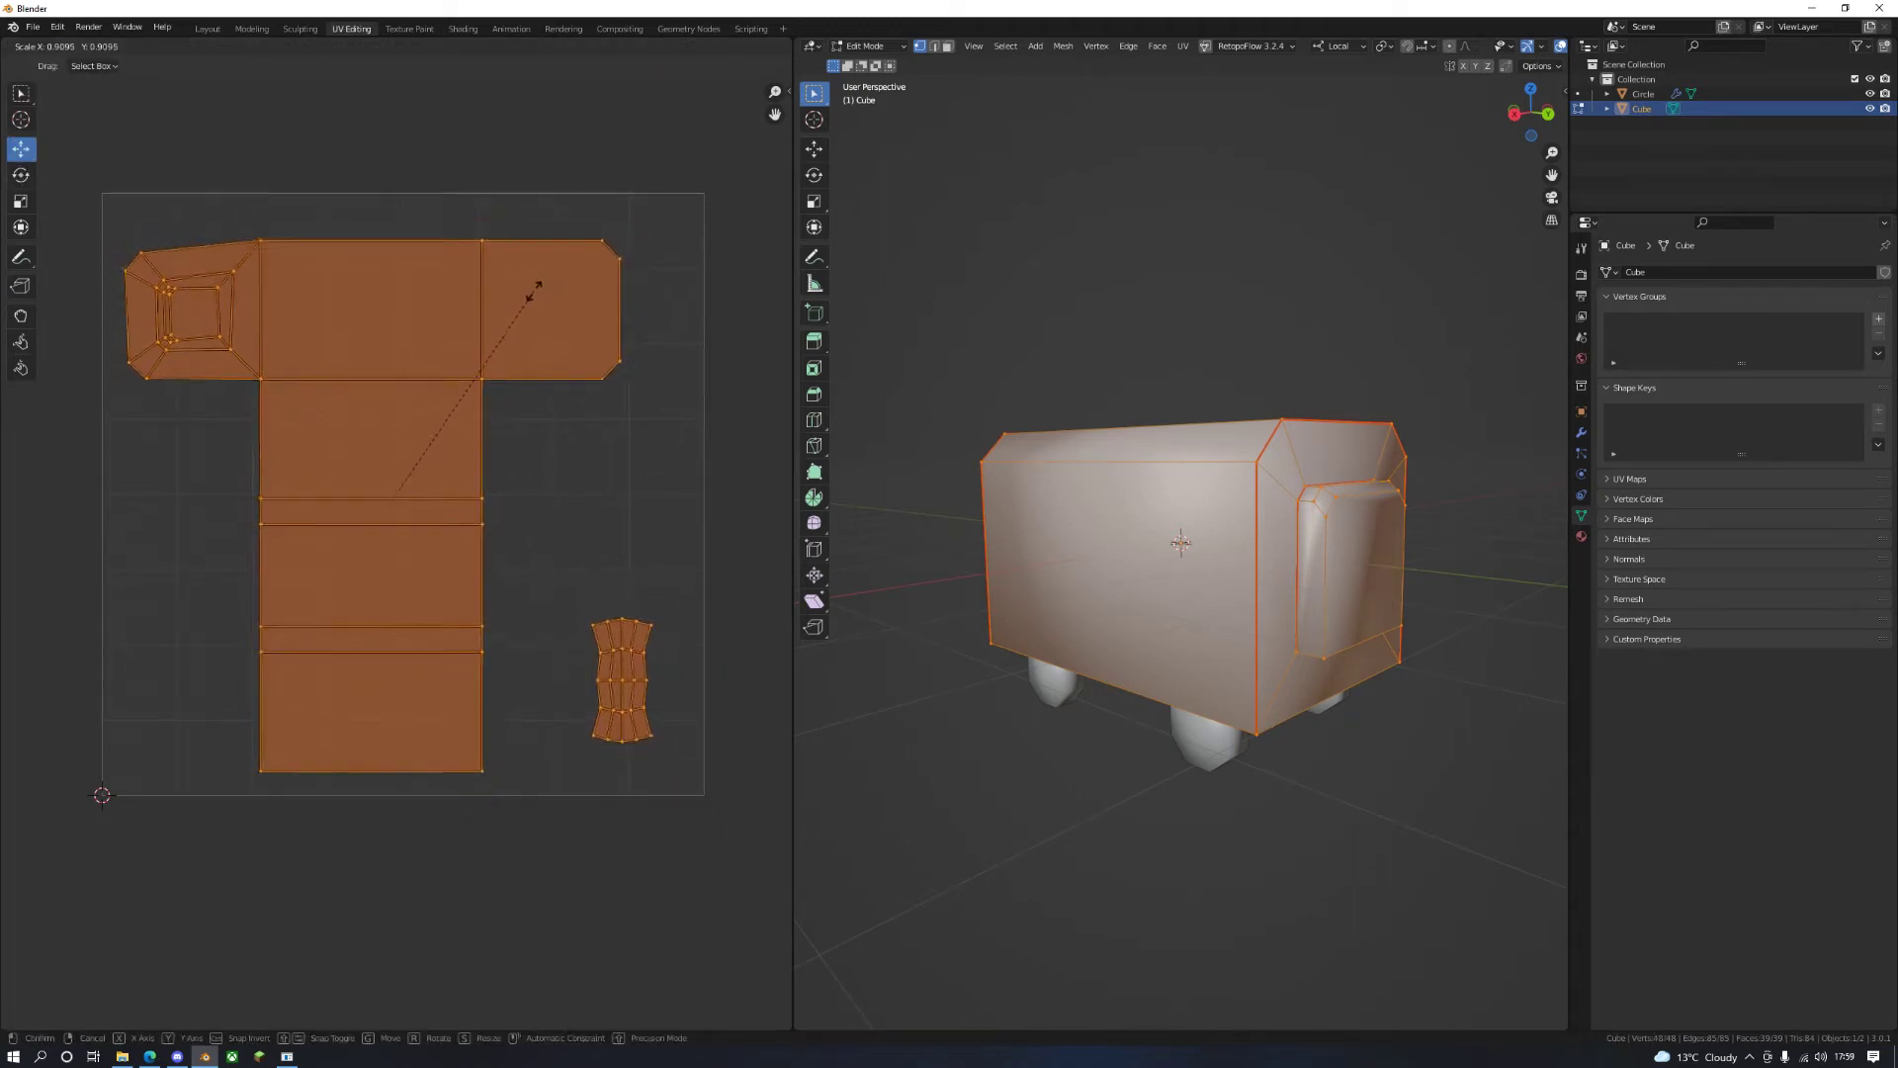
left_click(522, 296)
key("g")
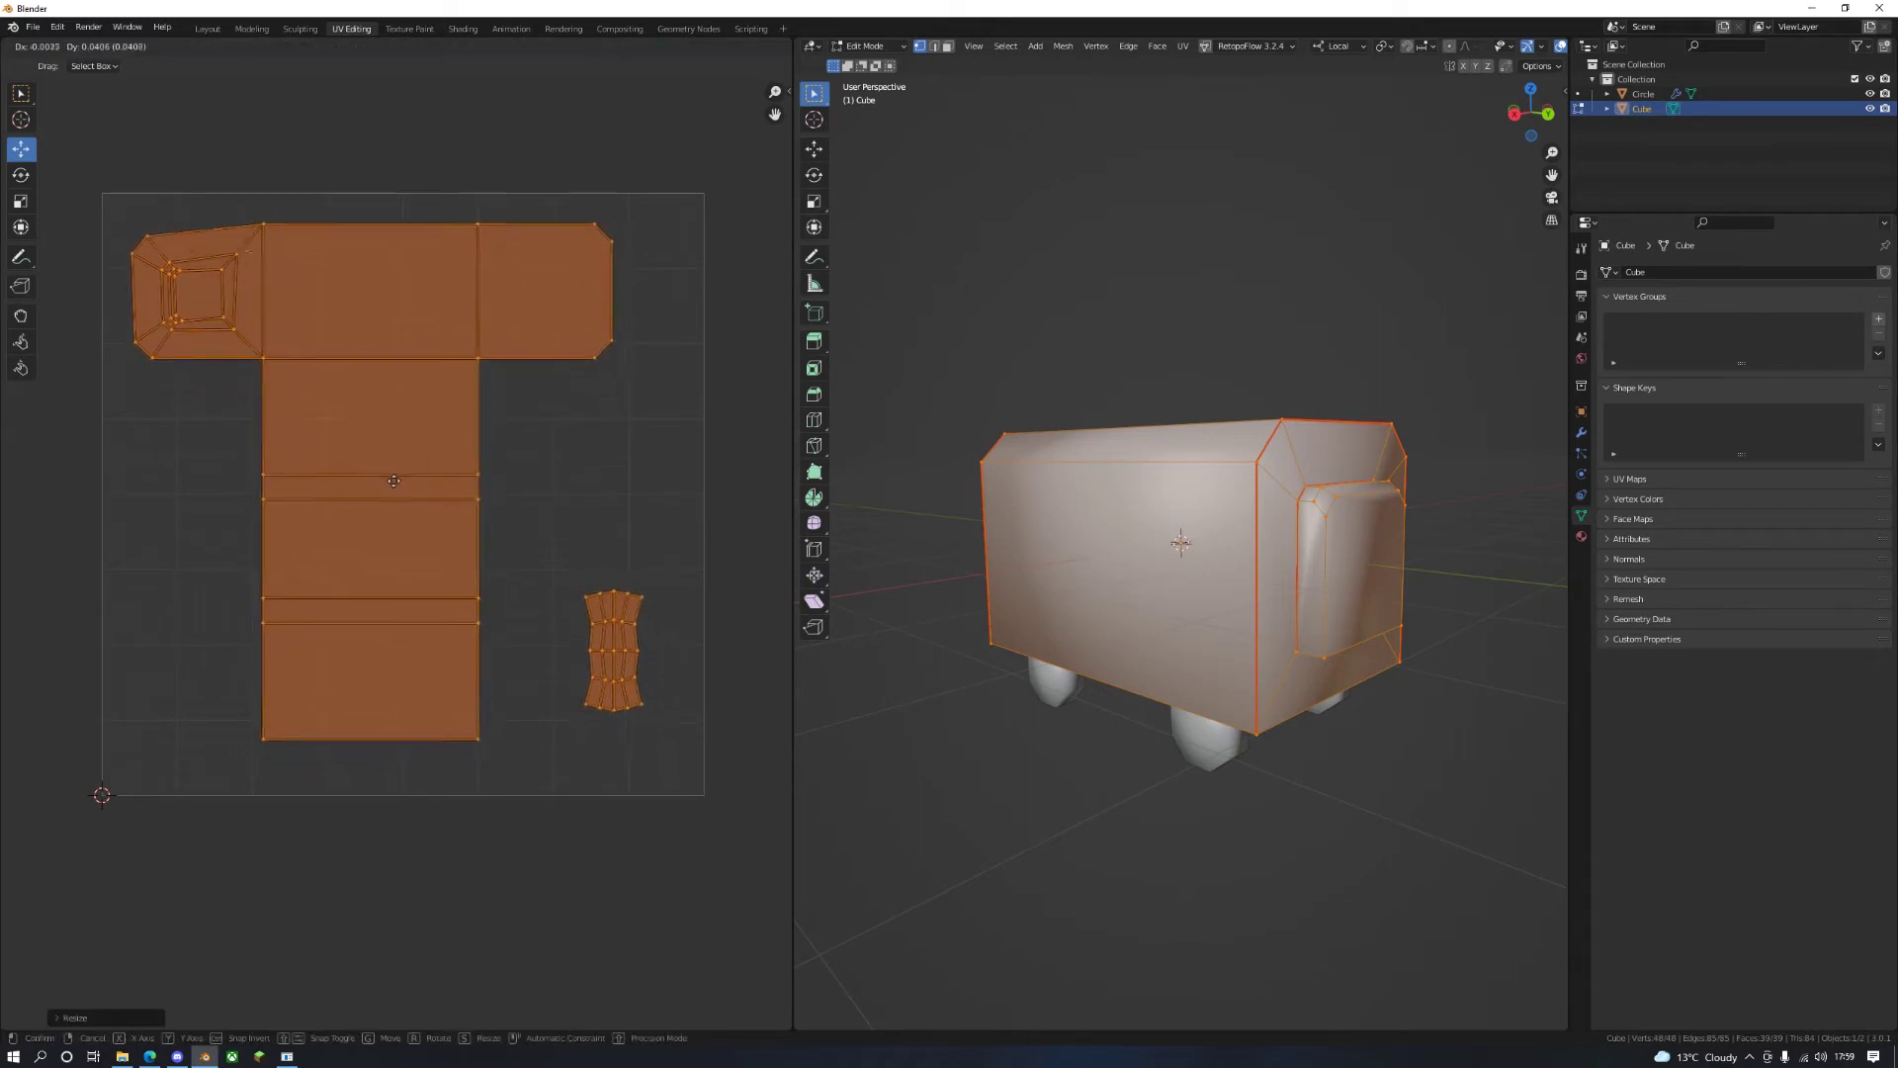
left_click(388, 479)
left_click_drag(613, 657, 602, 682)
Step: Widen the T-shaped UV island and make it slightly taller
left_click_drag(103, 183, 538, 767)
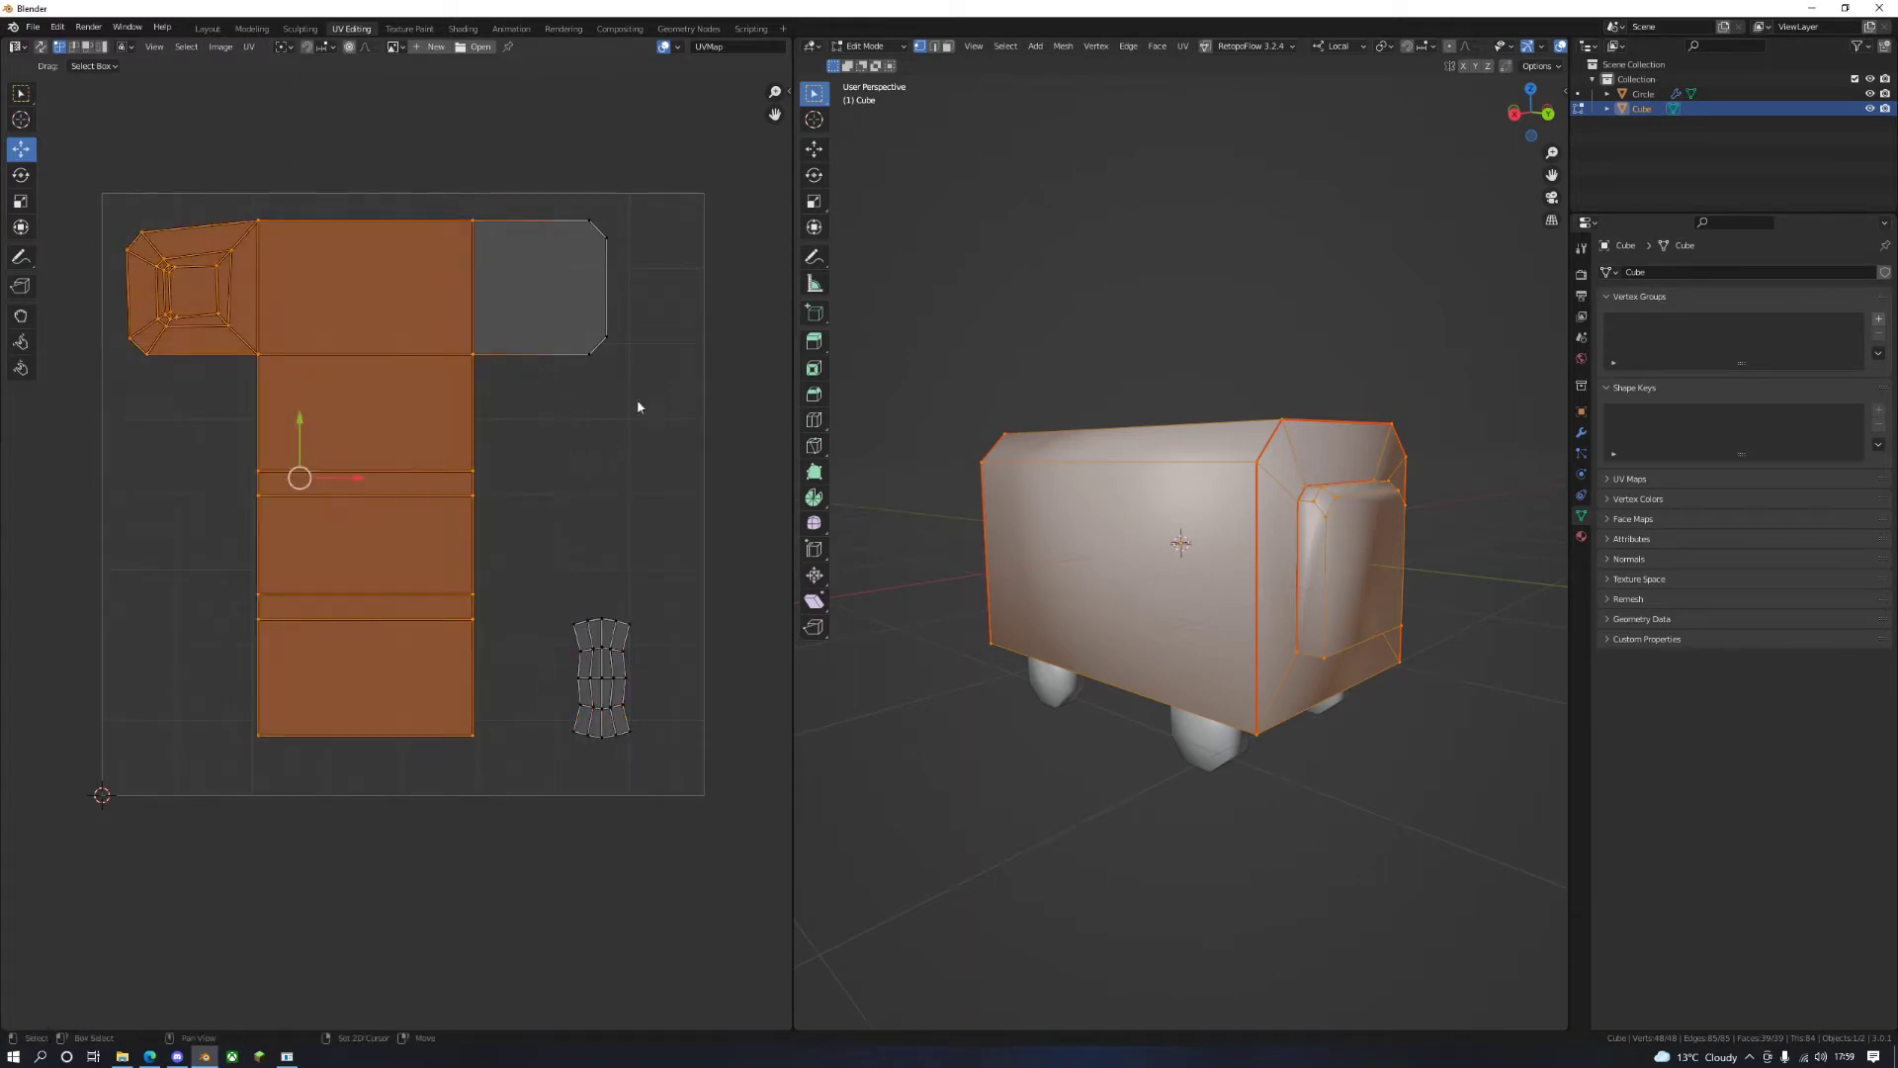
left_click(20, 201)
left_click_drag(421, 479, 425, 480)
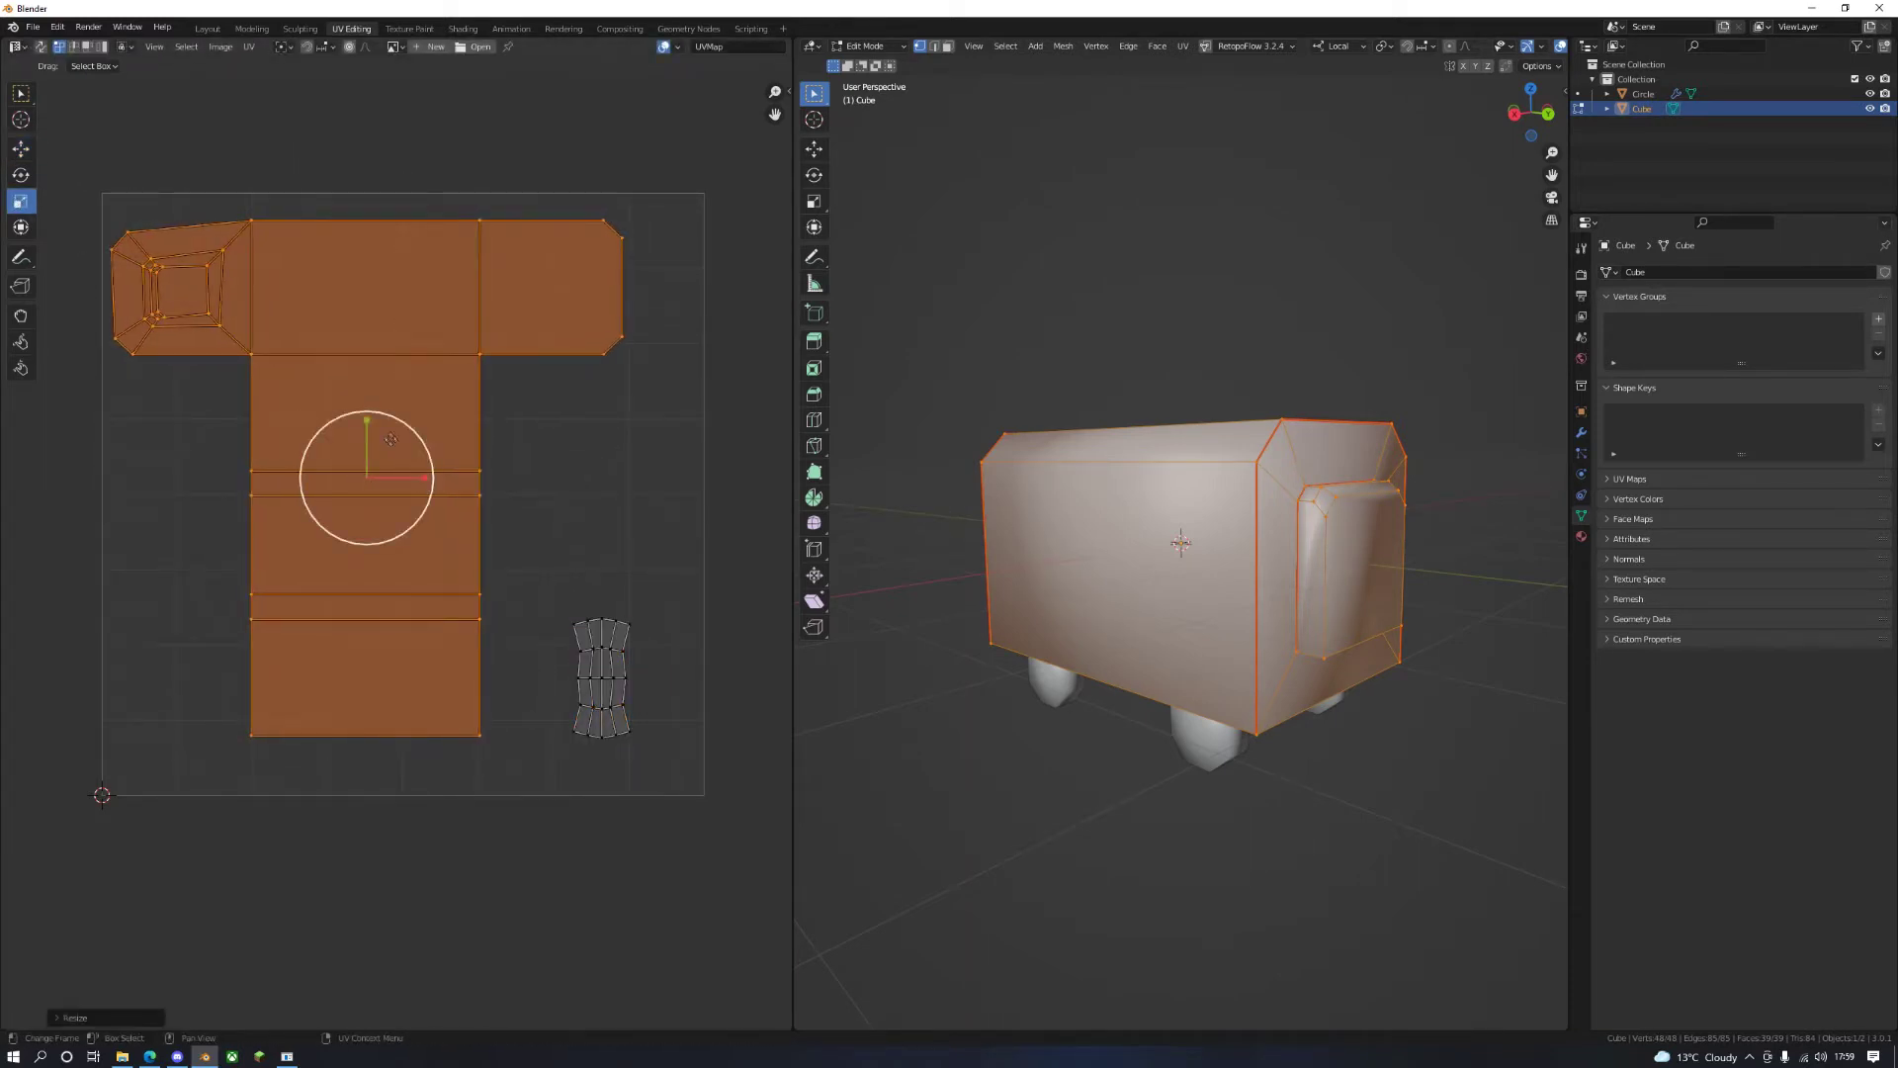
left_click_drag(368, 423, 385, 492)
left_click(20, 148)
left_click(634, 498)
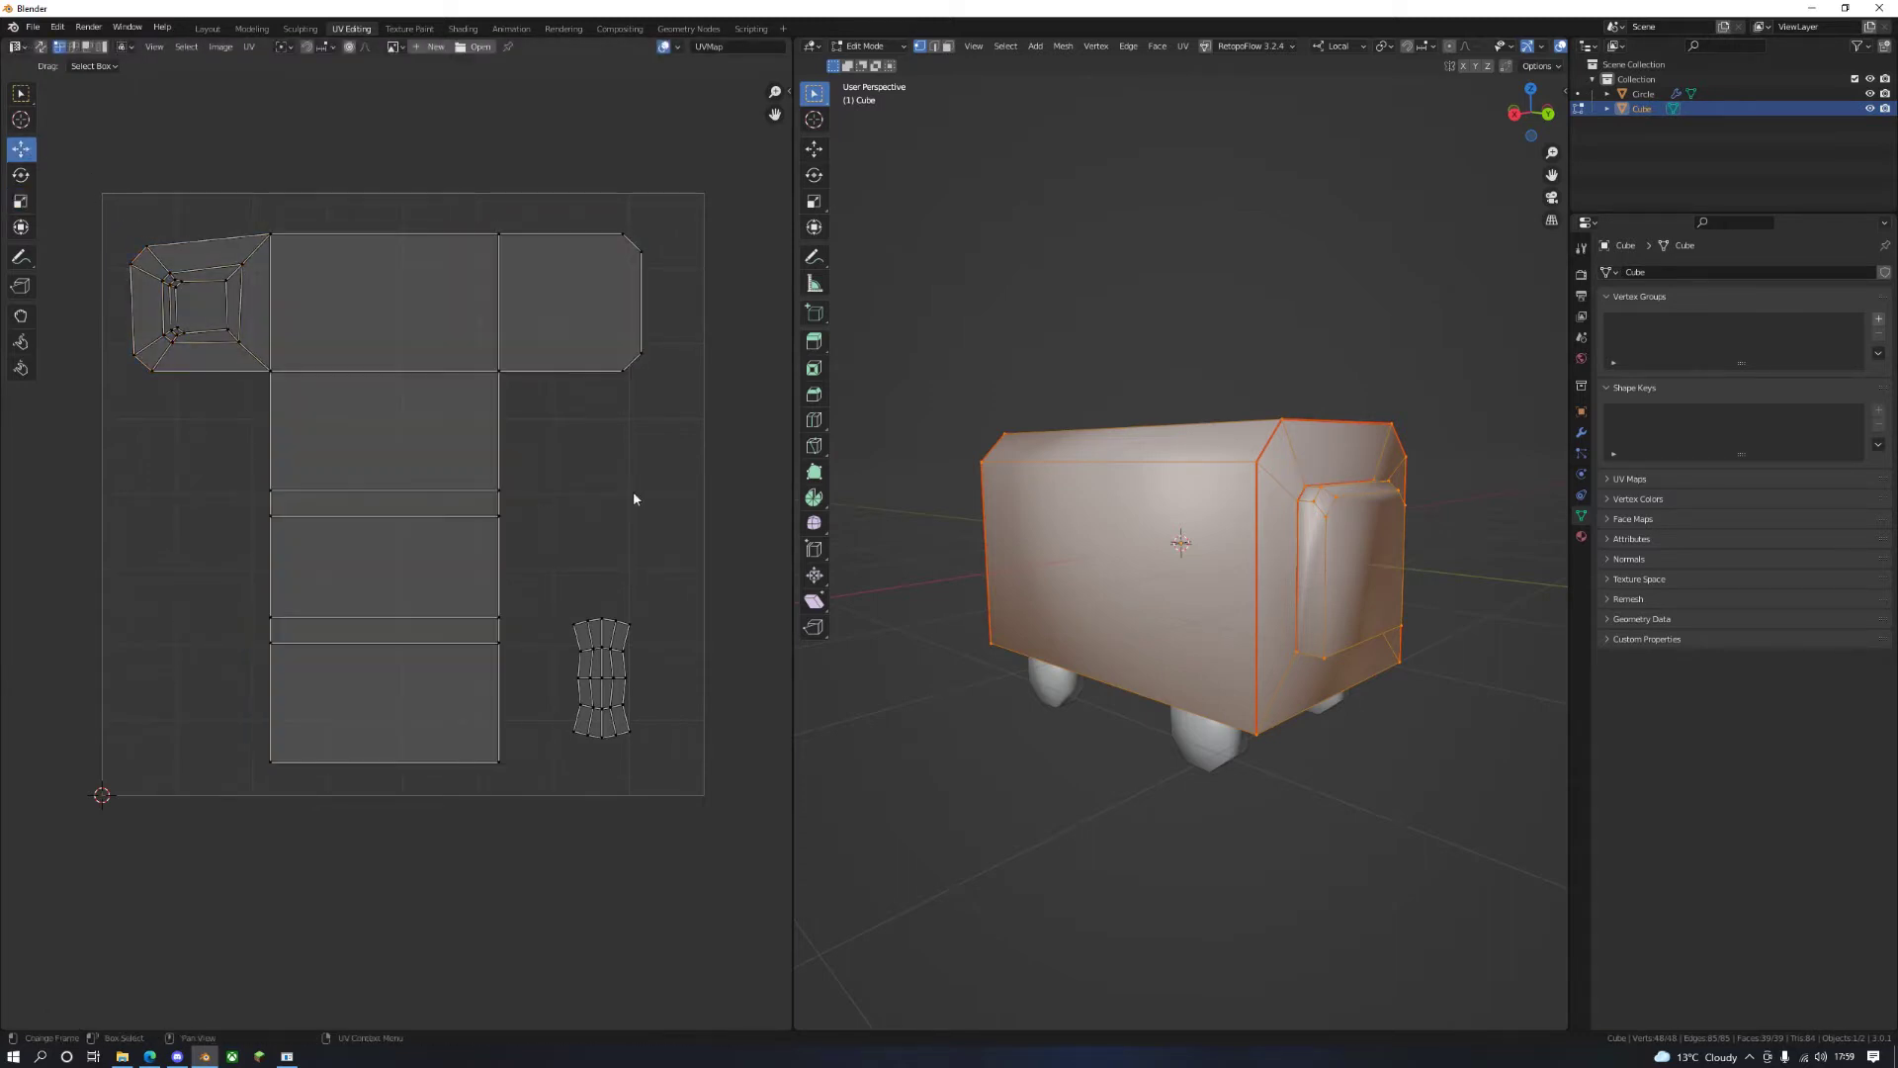
Step: Rename the Circle wheels object to 'wheel' in the Outliner
left_click(208, 28)
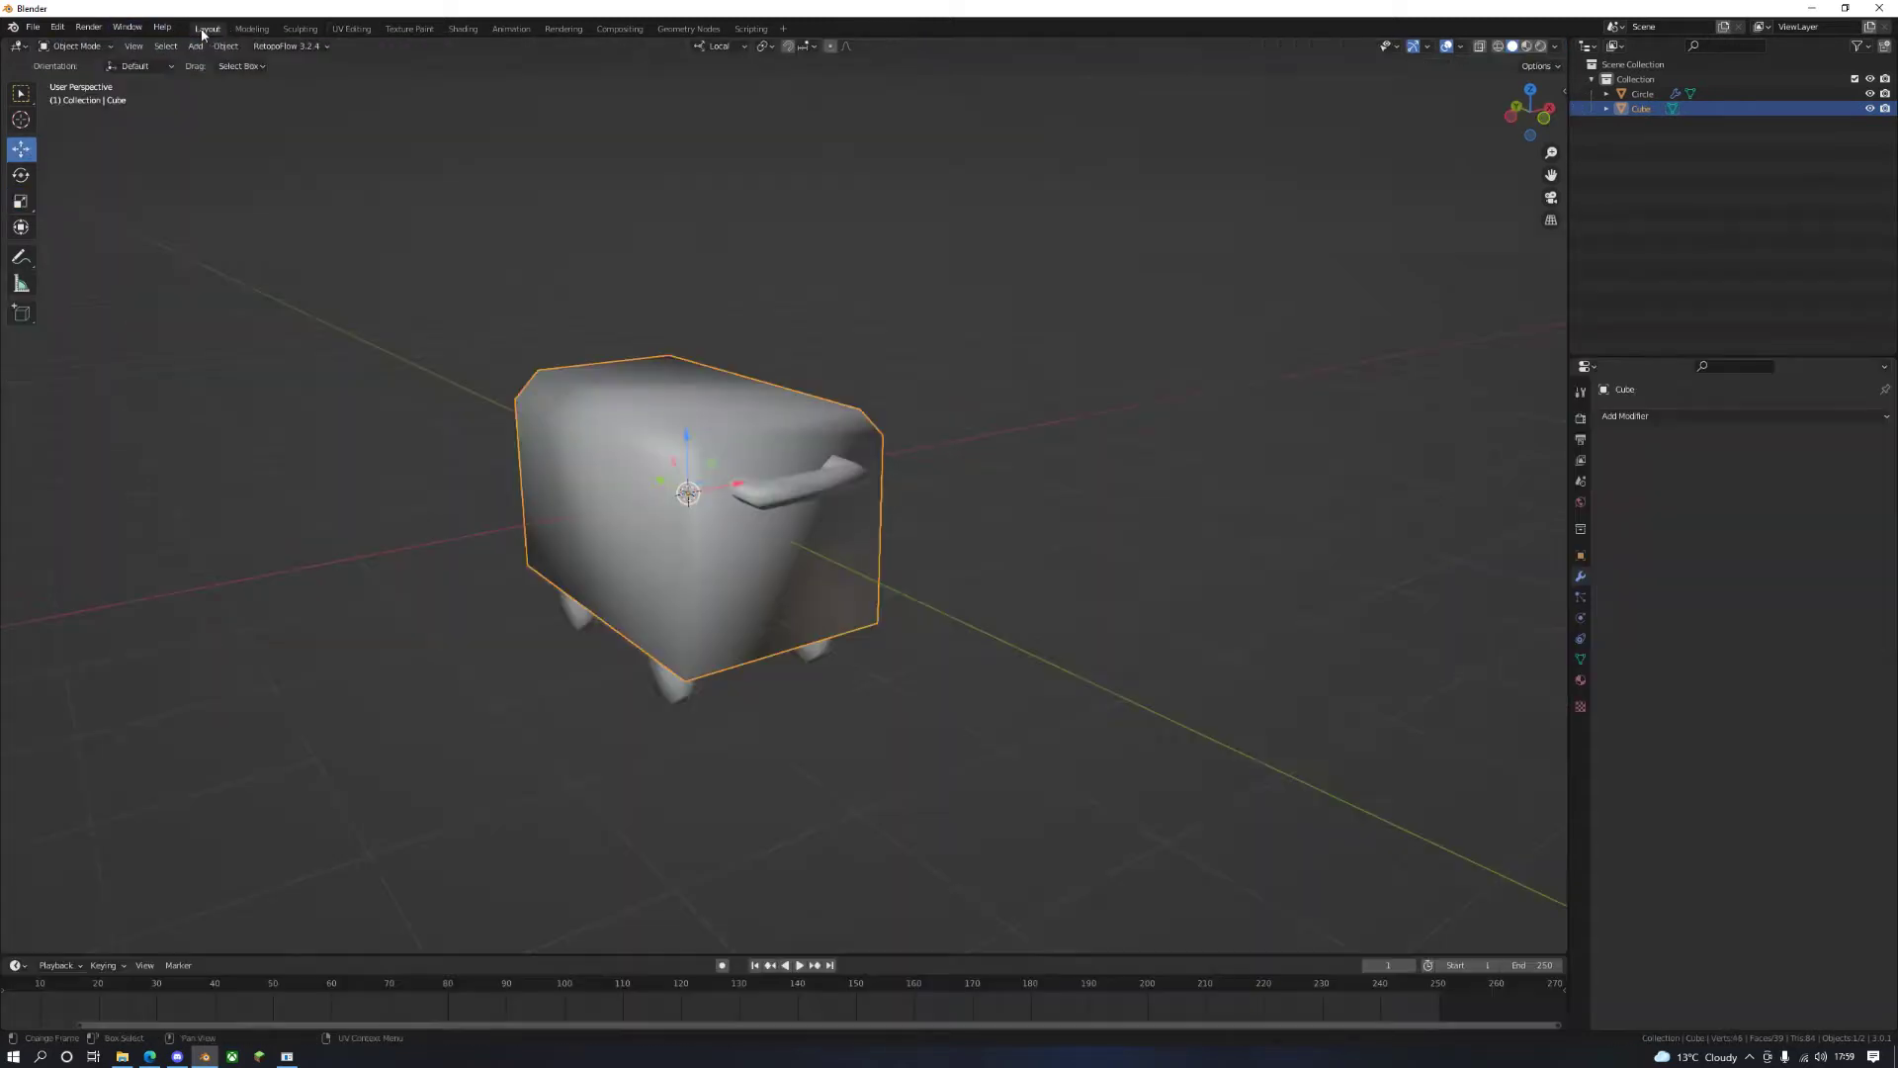
left_click(573, 246)
scroll(712, 352, "up", 6)
scroll(616, 522, "down", 3)
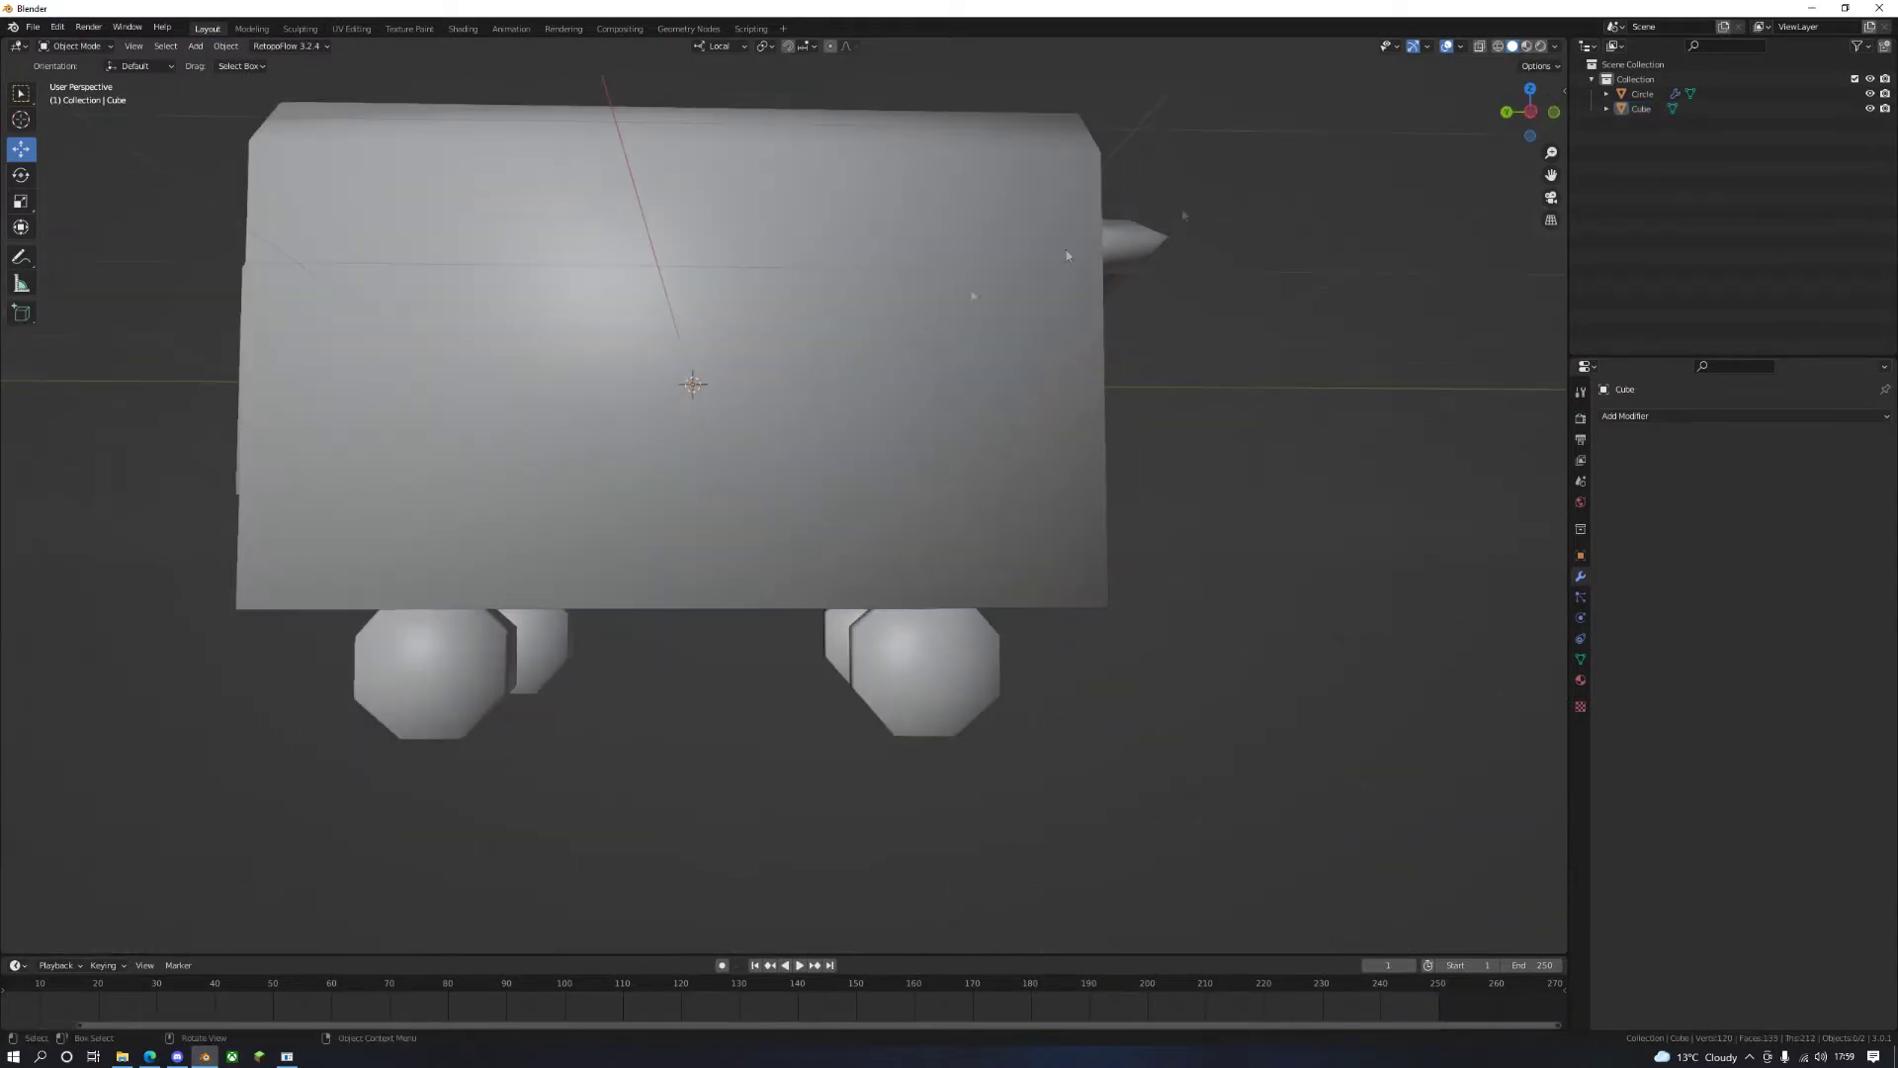
left_click(1739, 94)
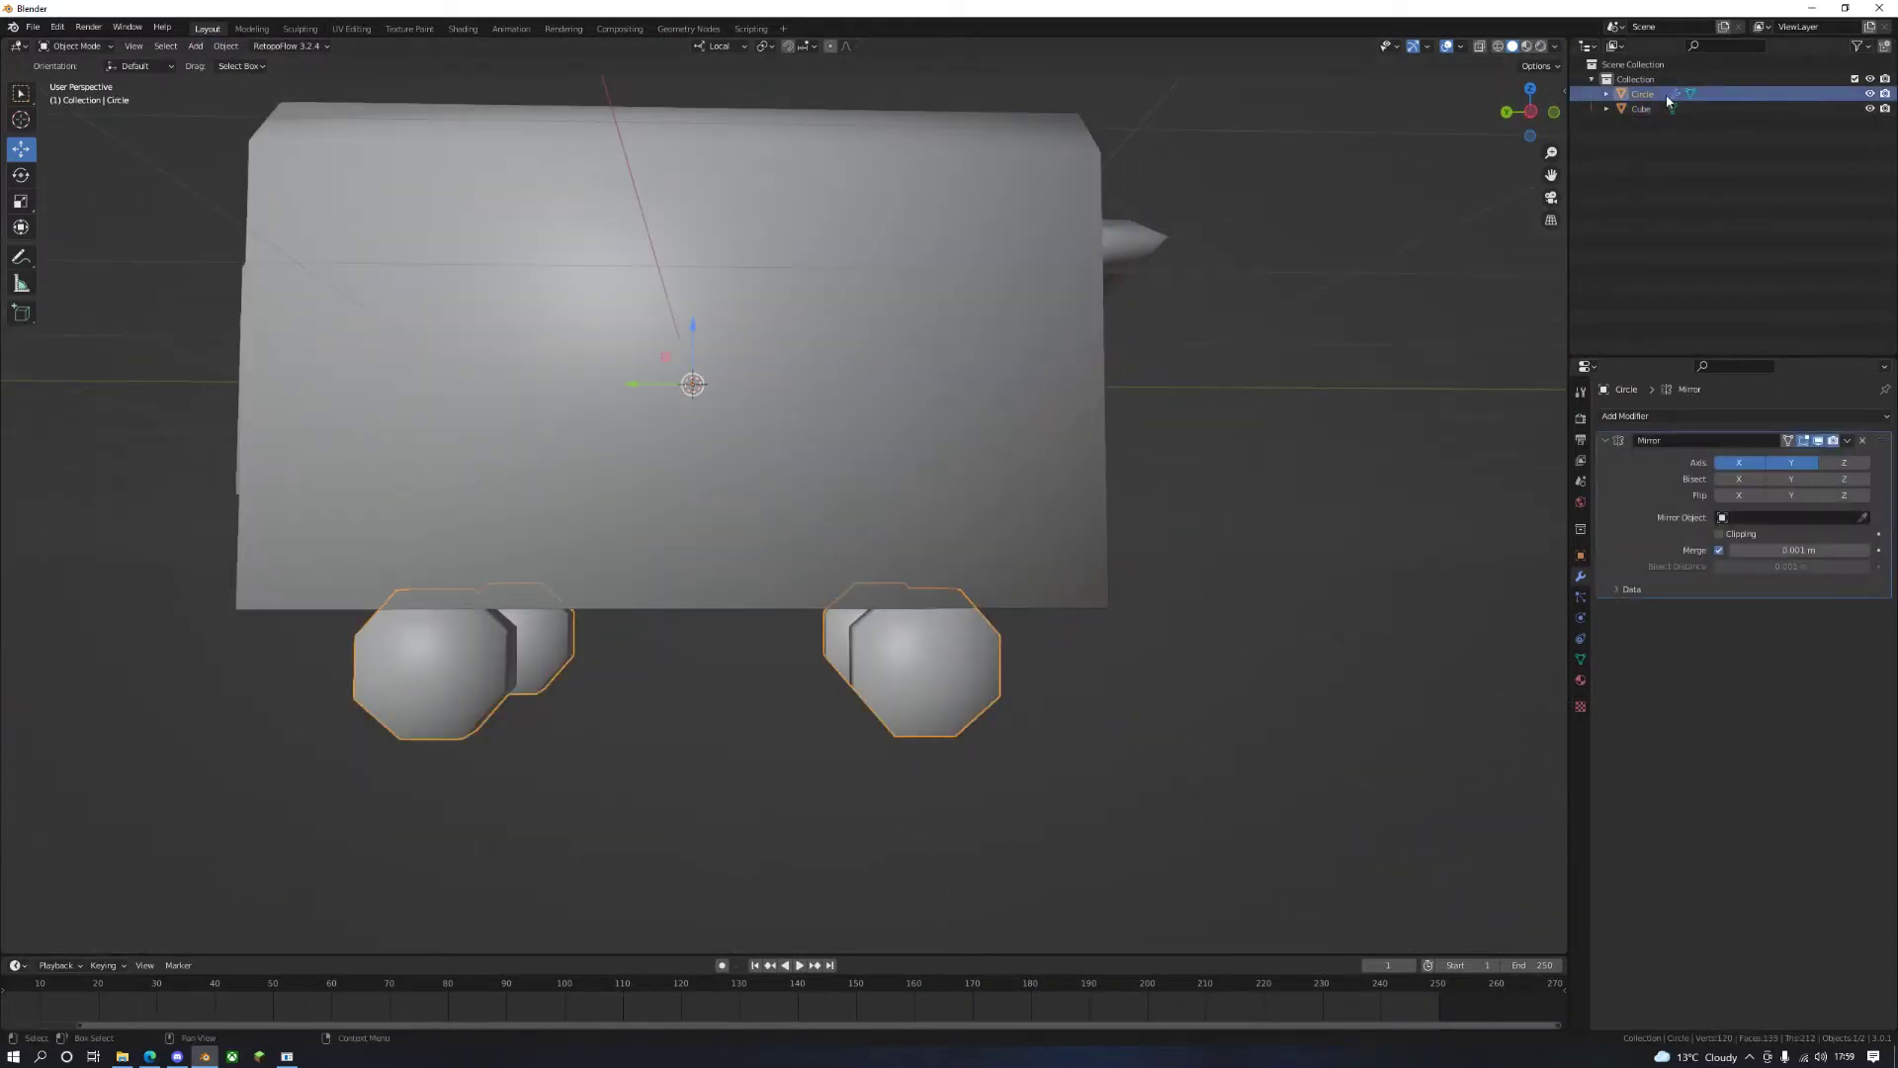
double_click(1645, 94)
type("wheel")
key("Return")
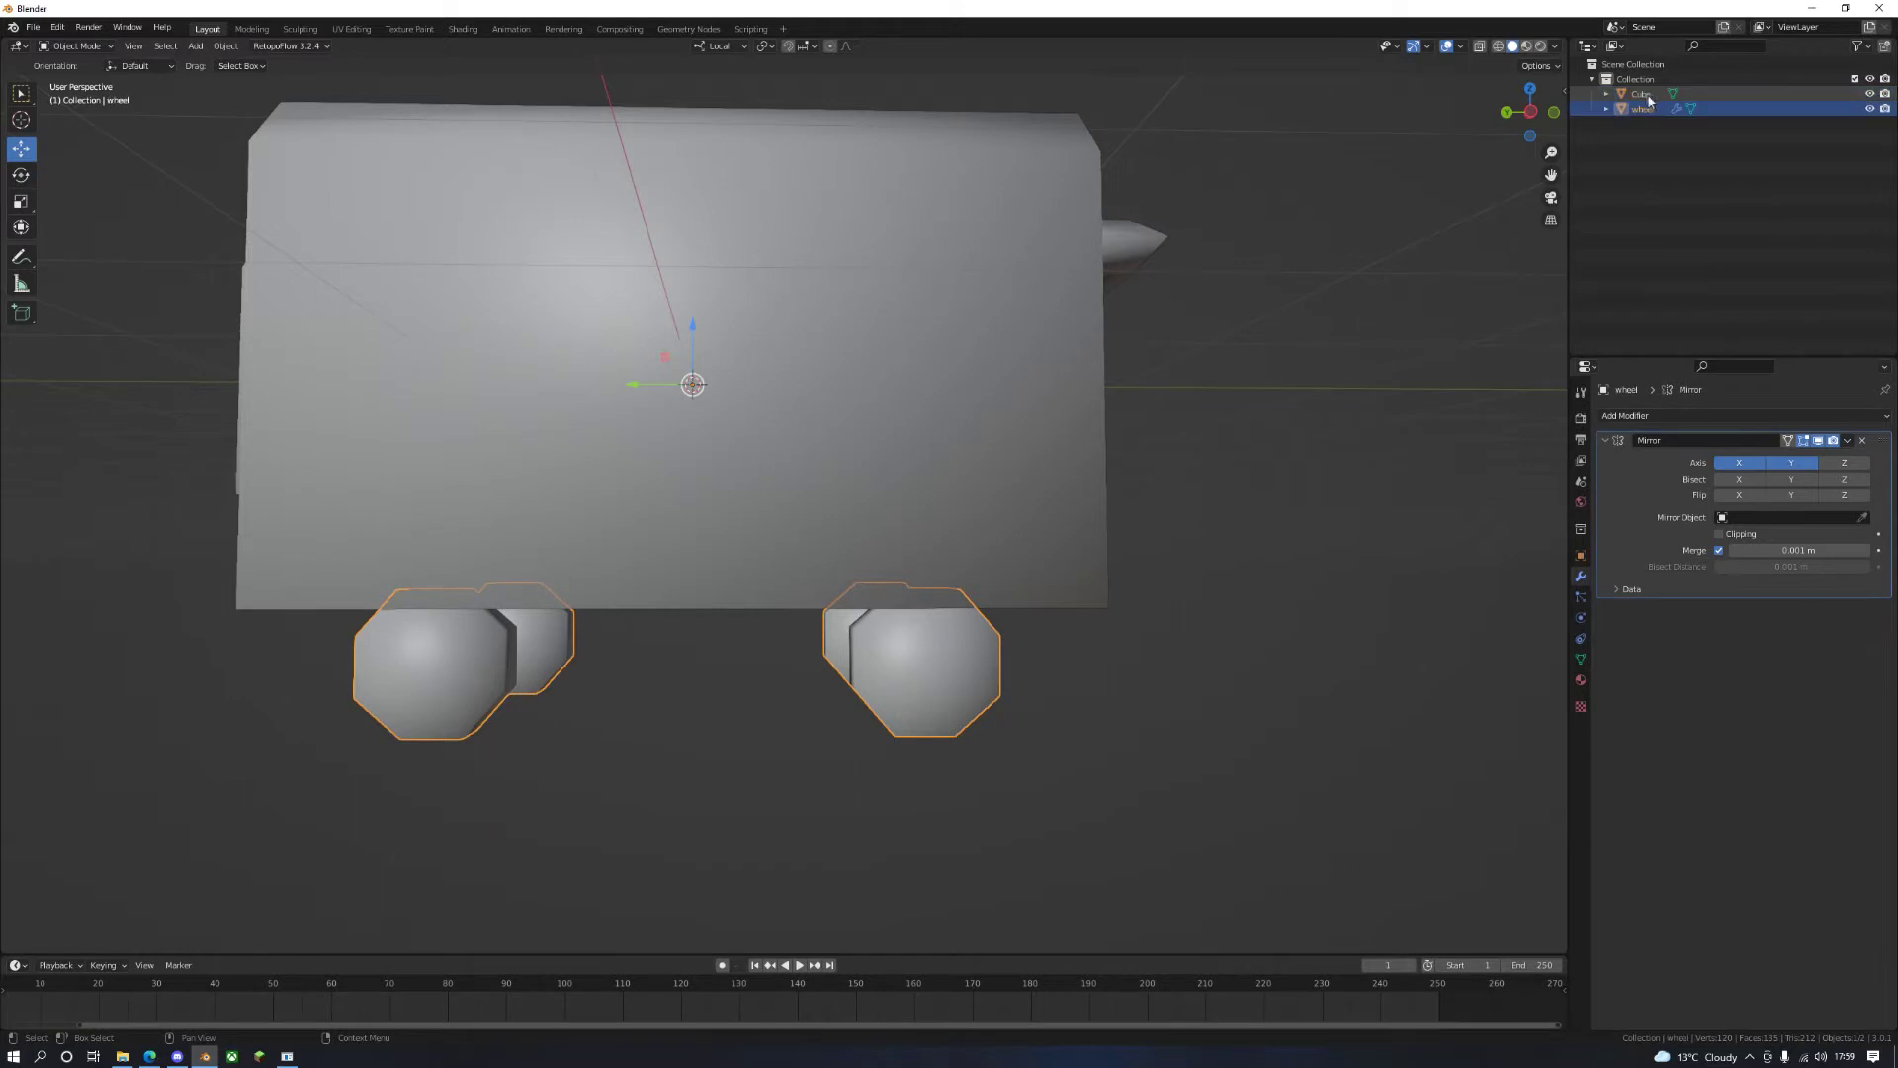
Step: Reselect the generator body and orbit the view around it
left_click(1645, 93)
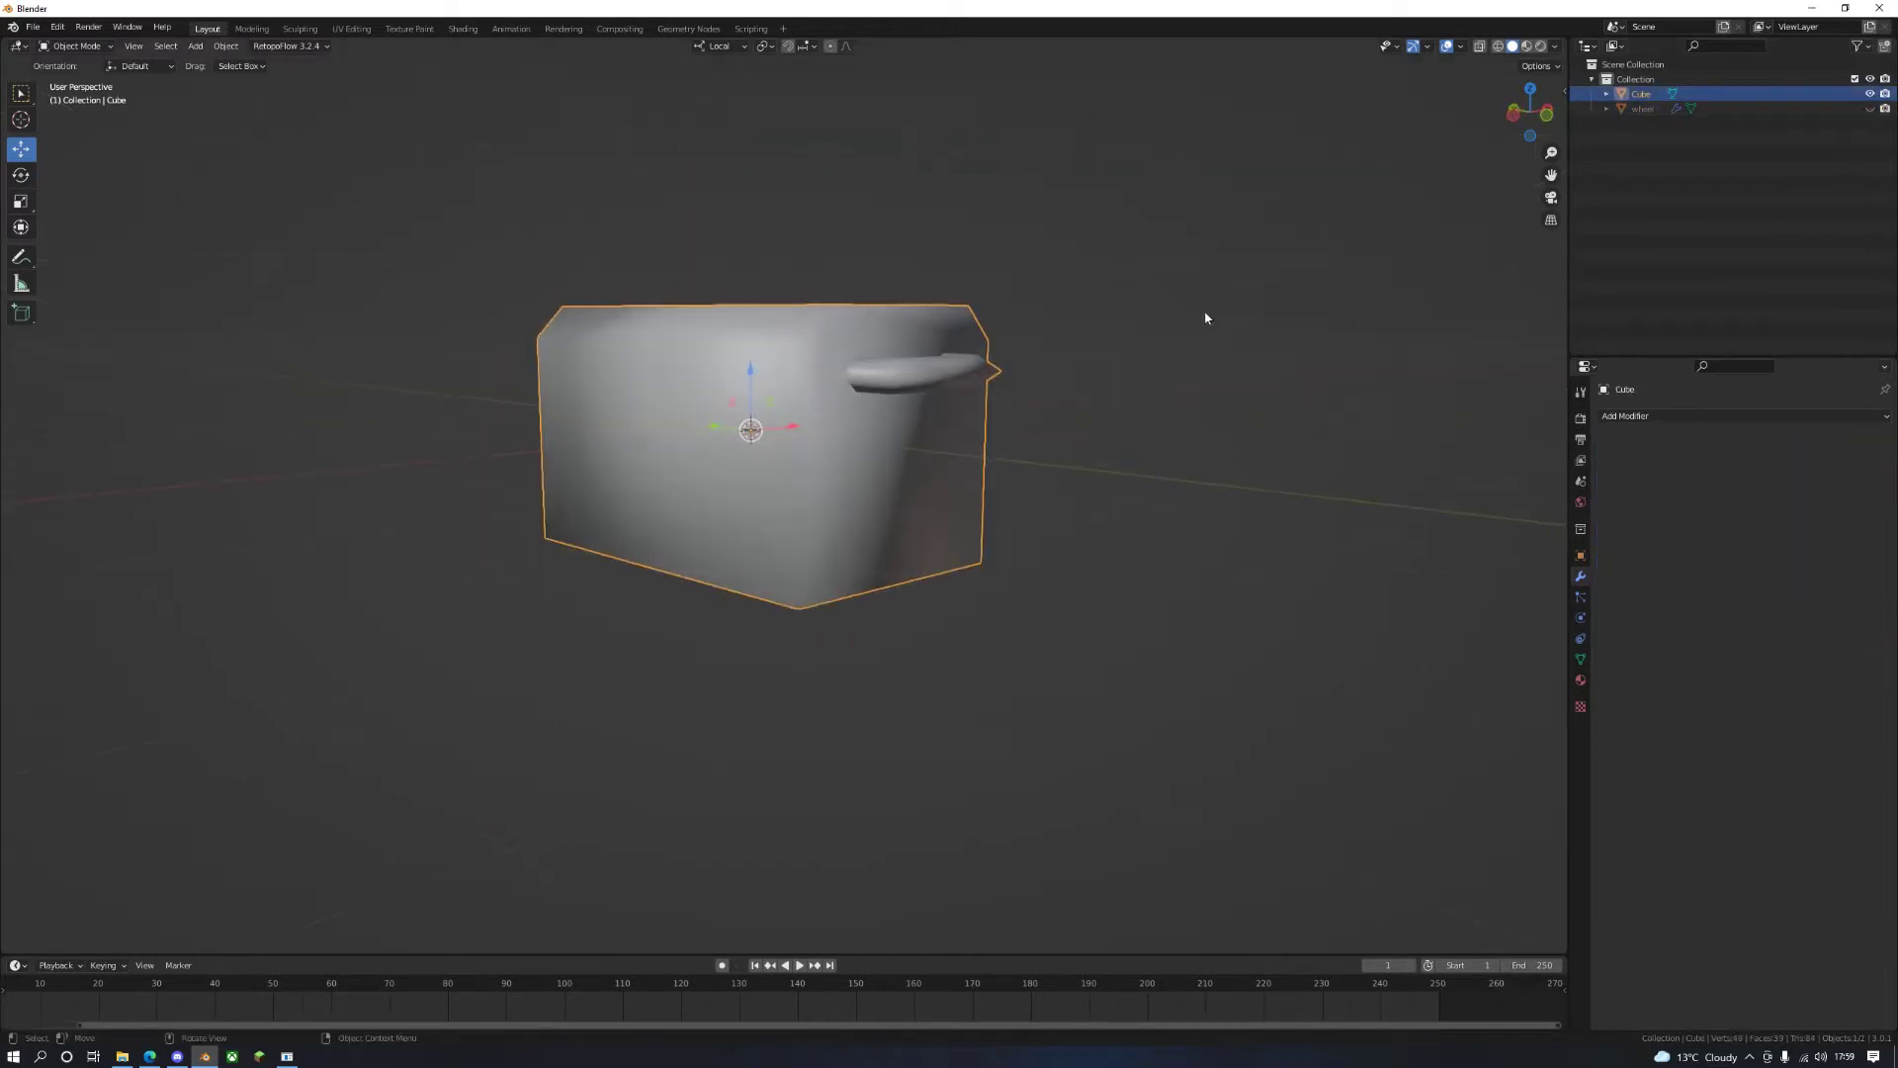
left_click(1204, 317)
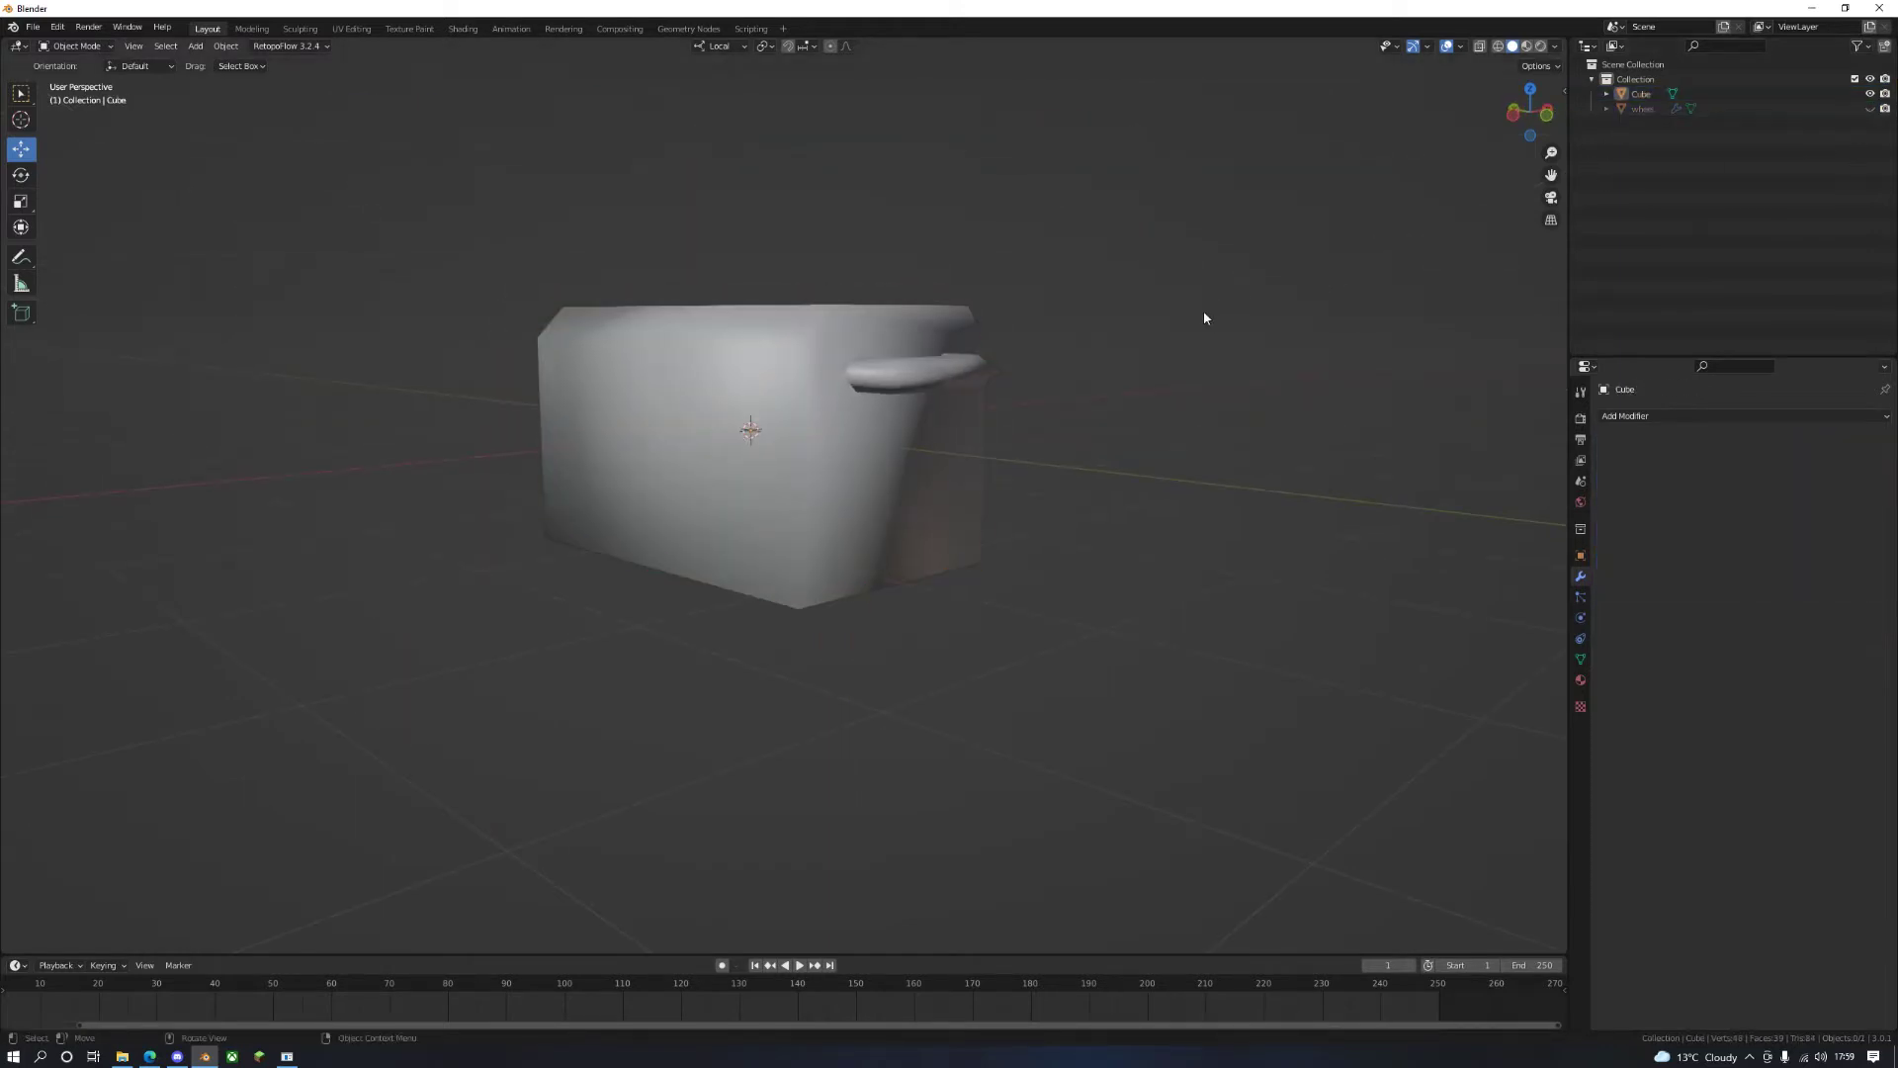
left_click(553, 318)
middle_click_drag(521, 297, 607, 337)
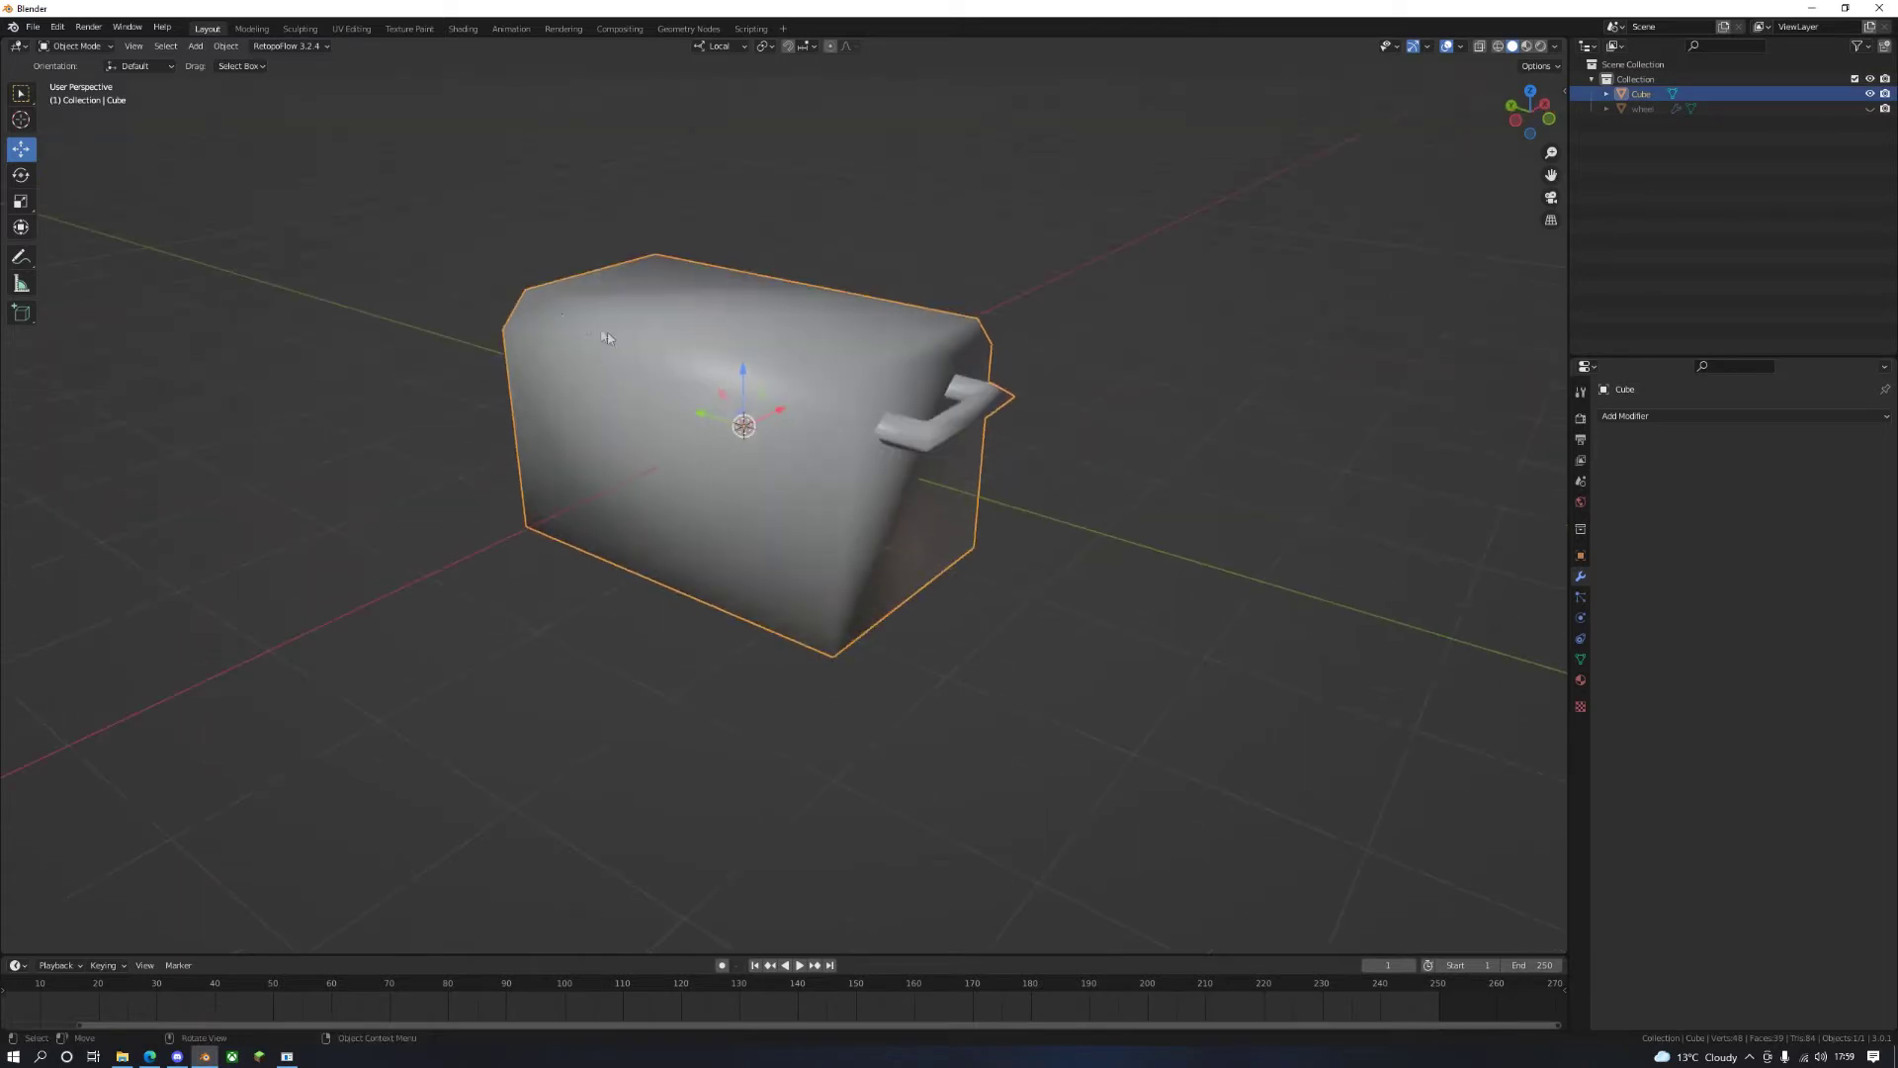
left_click(79, 48)
Step: In Edit Mode, select the body's front pentagonal face and mark its bottom edge sharp
left_click(71, 83)
left_click(298, 300)
middle_click_drag(297, 299, 769, 383)
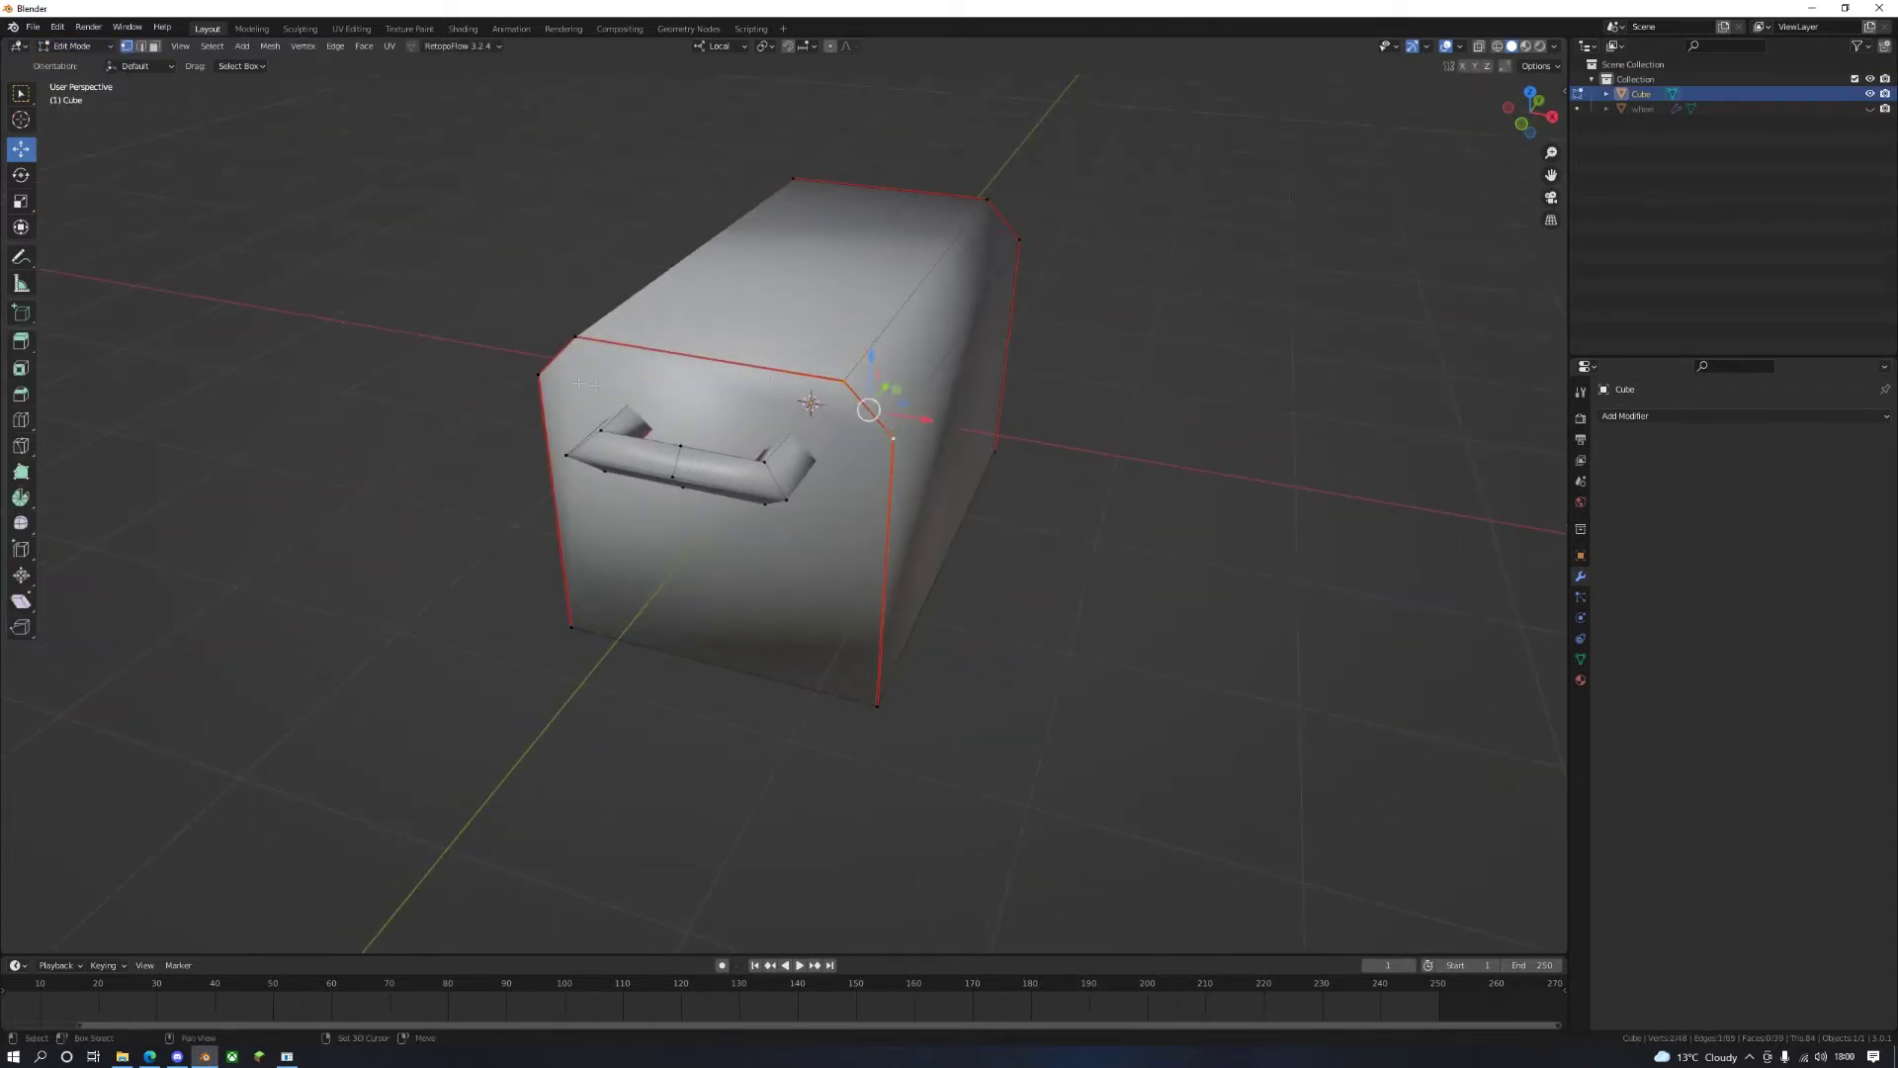
middle_click_drag(567, 353, 751, 465)
left_click(717, 657, "shift")
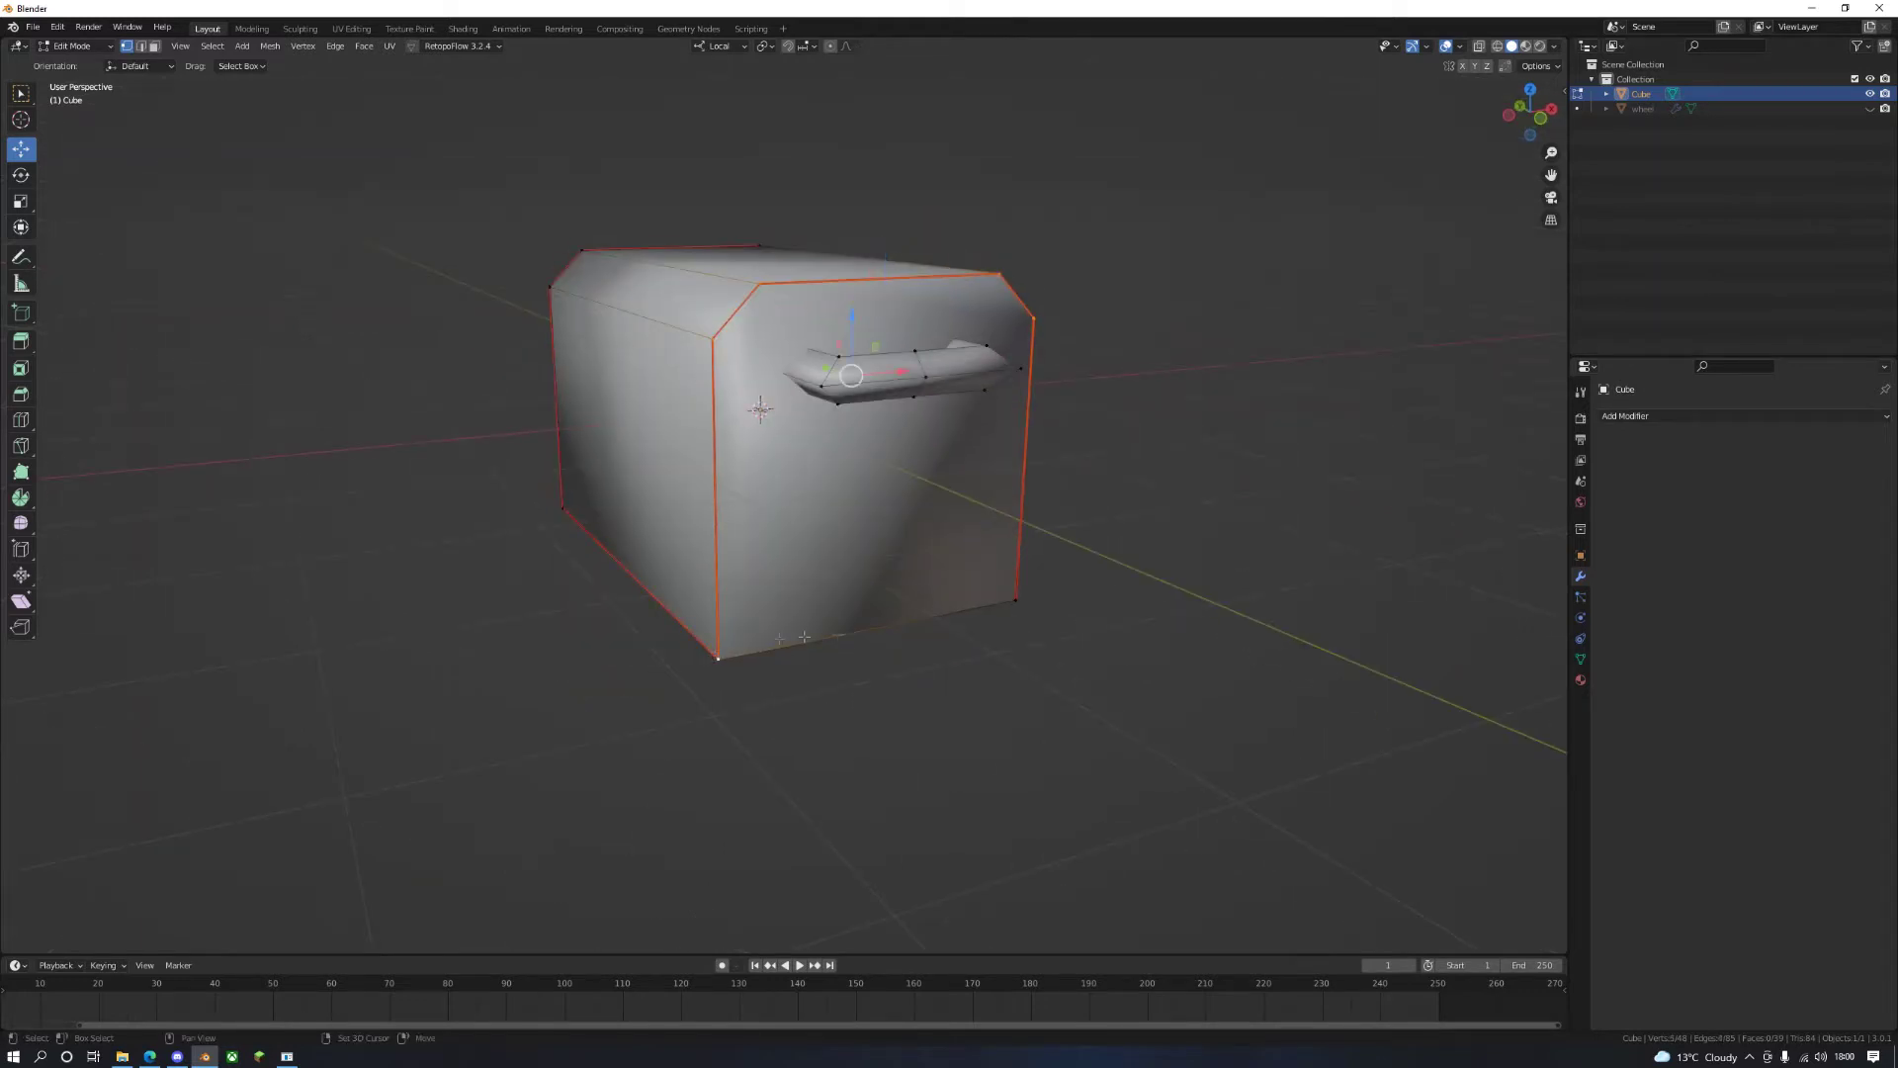
left_click(1016, 605, "shift")
left_click(303, 46)
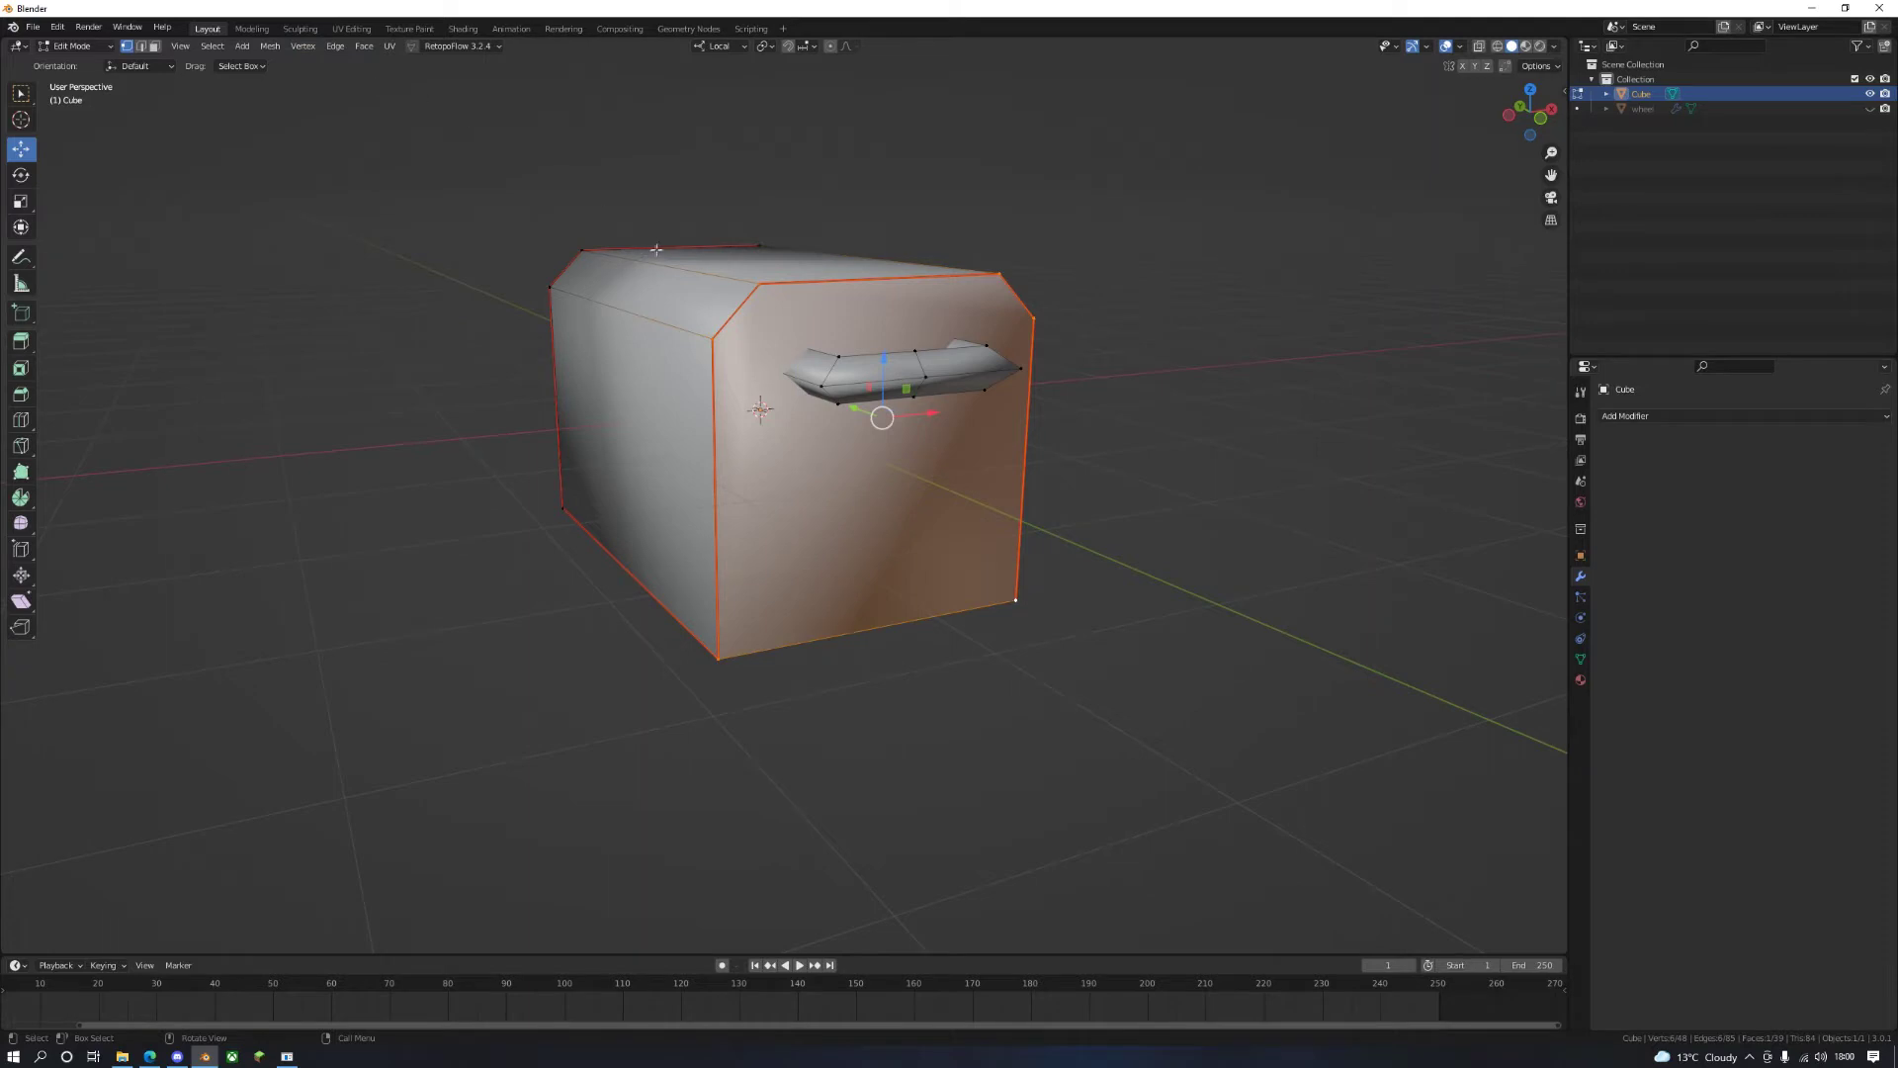
left_click(329, 47)
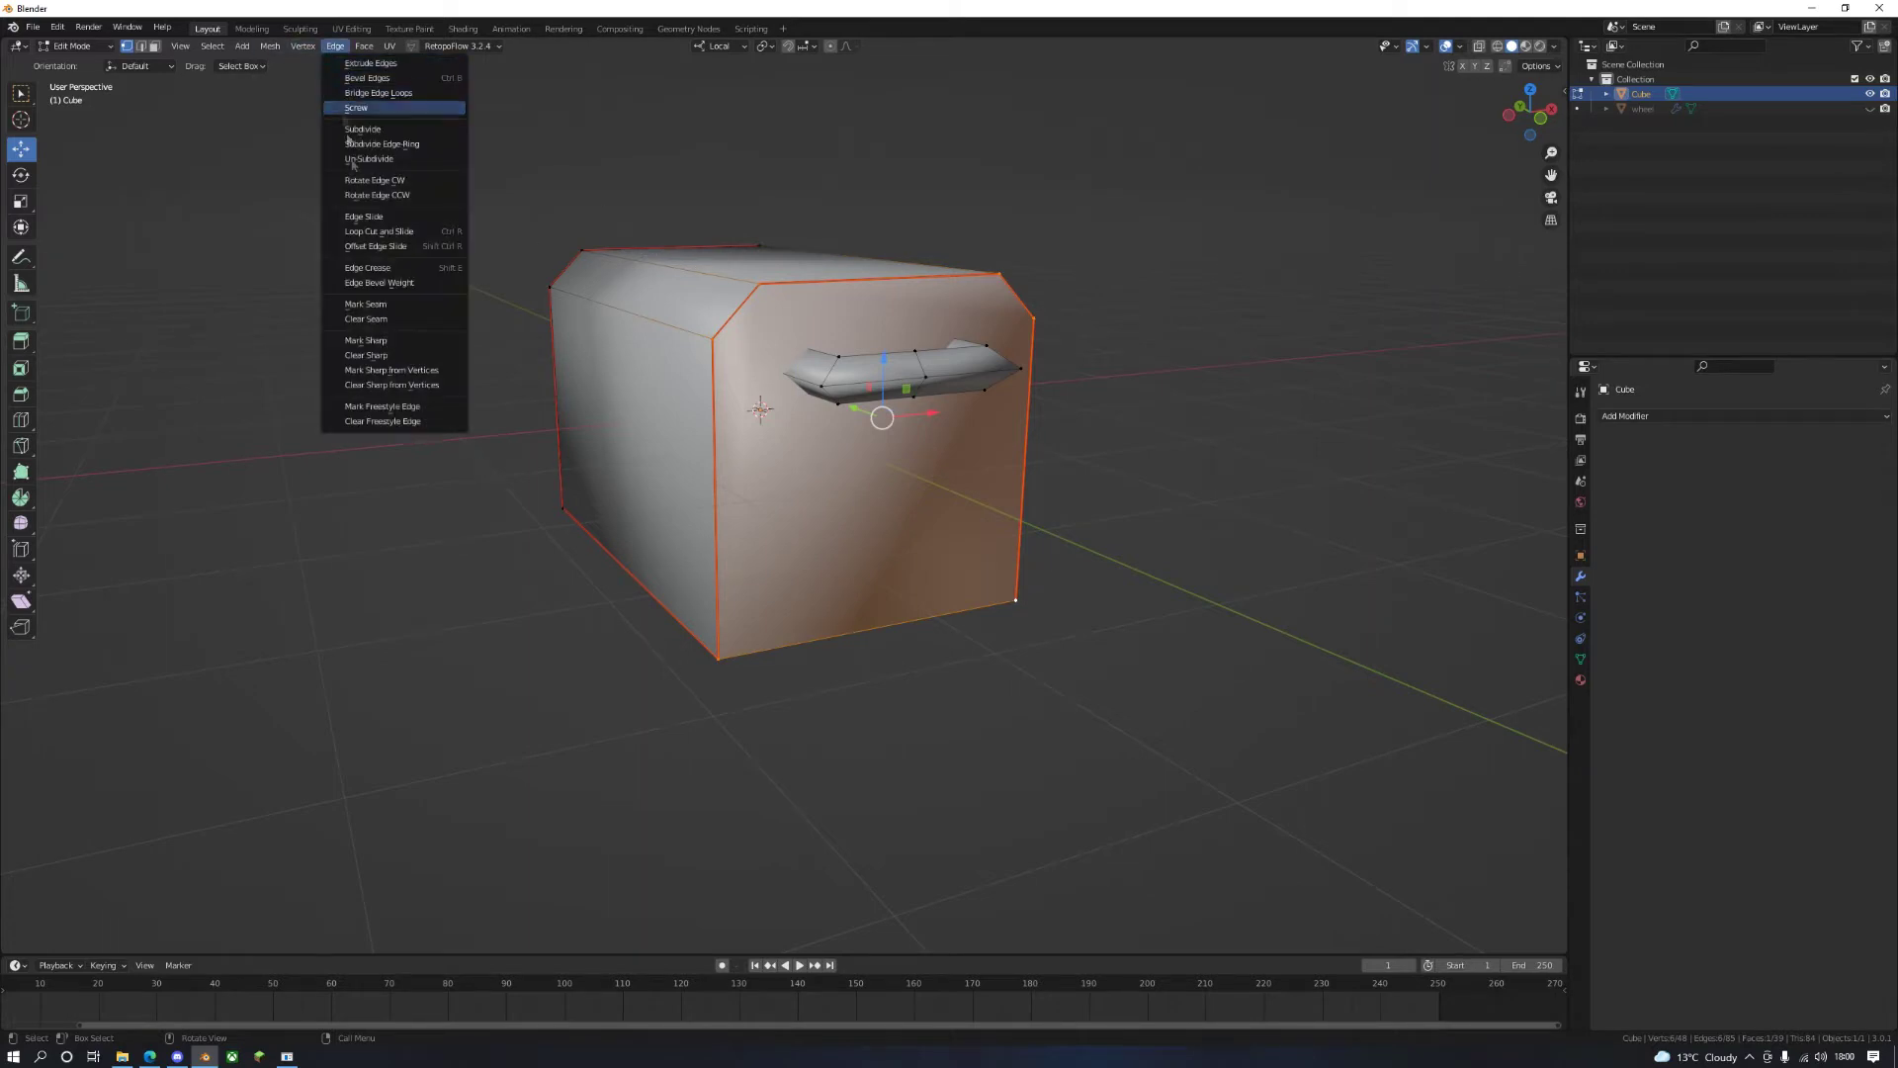
left_click(373, 337)
left_click(406, 321)
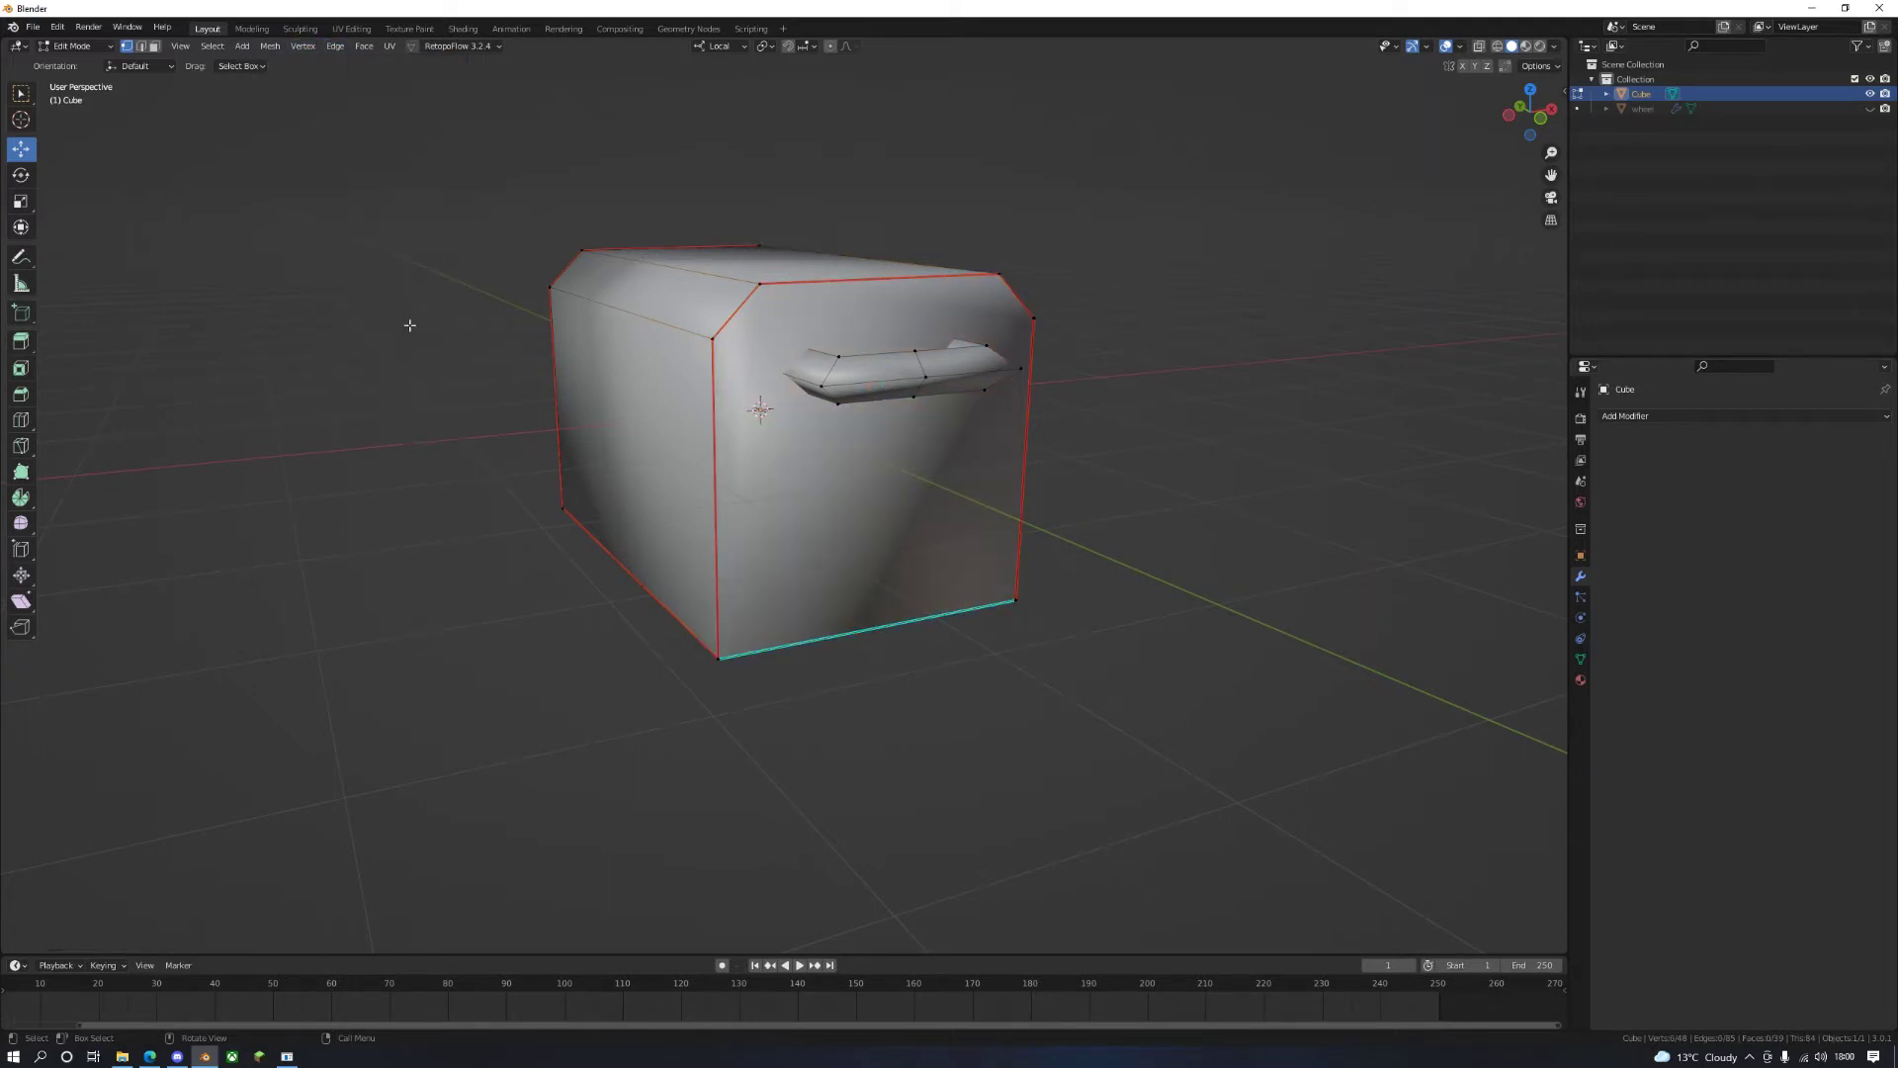
middle_click_drag(411, 323, 593, 381)
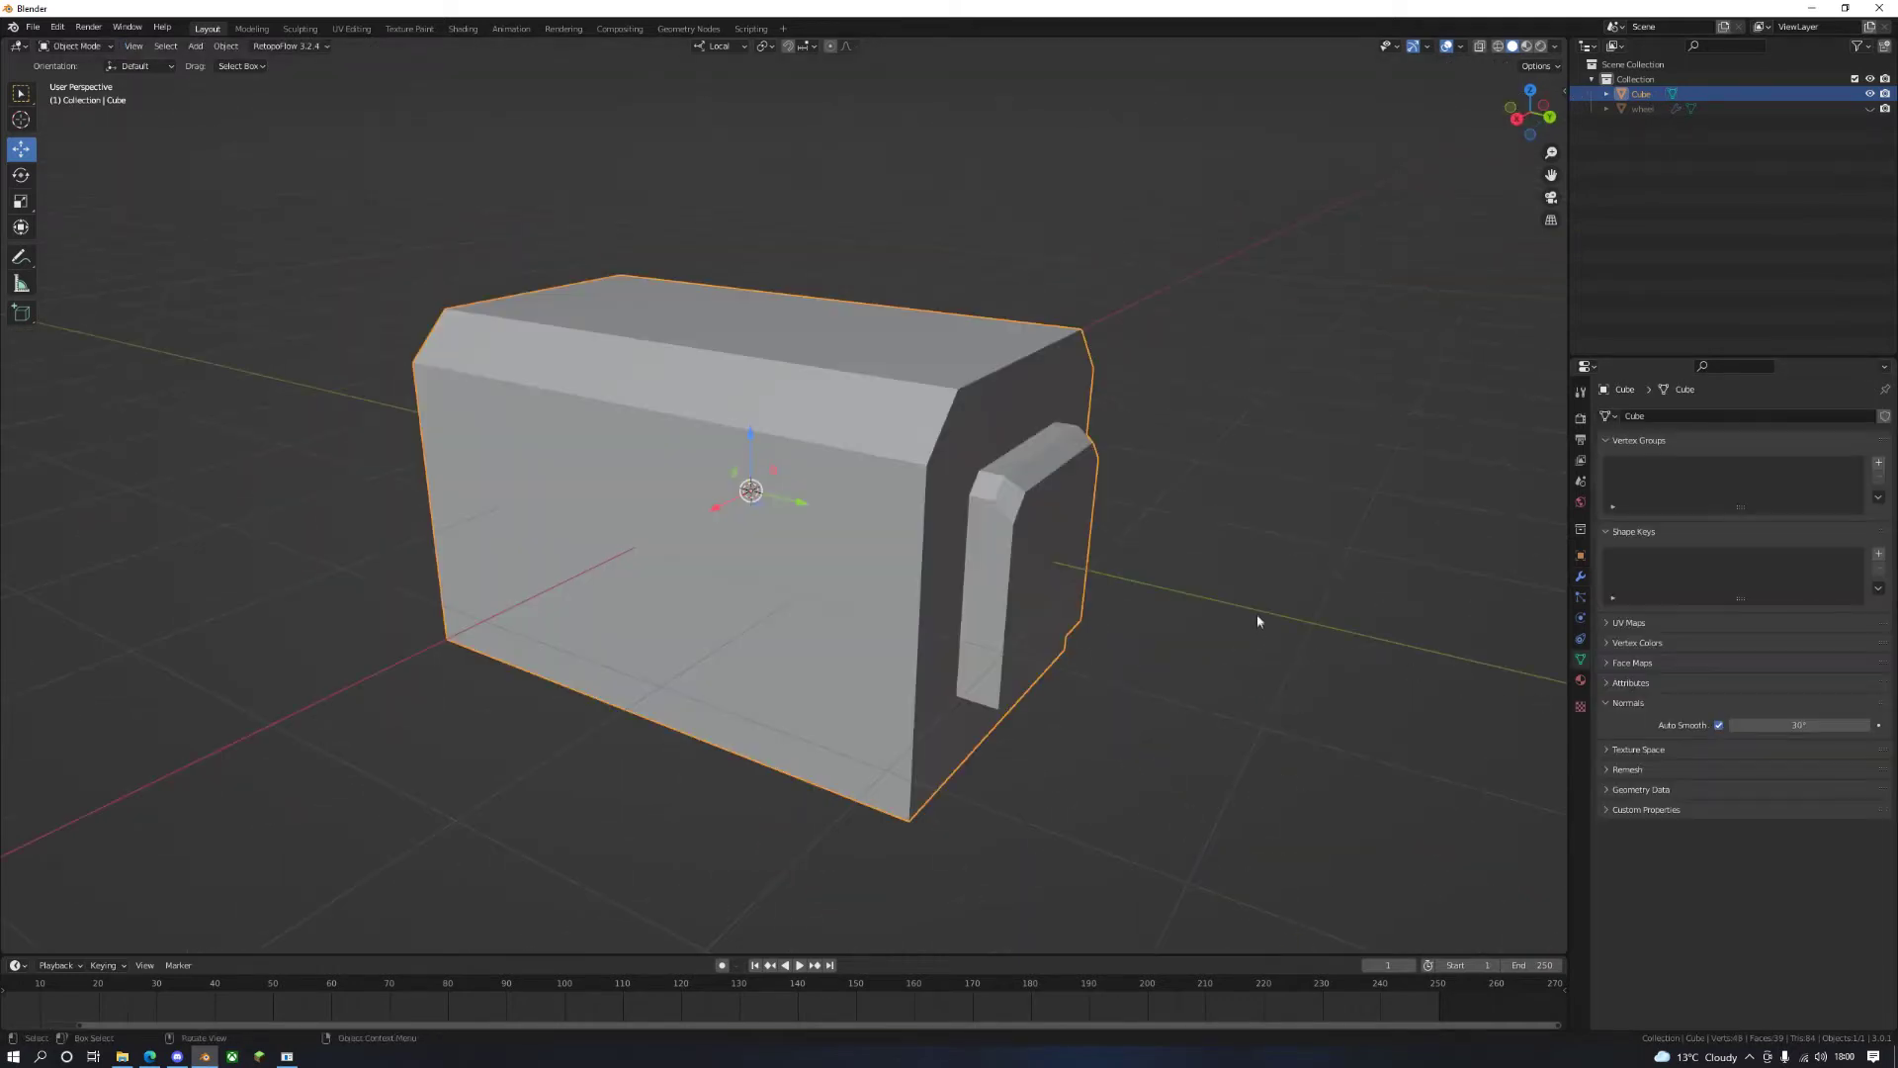
Step: Raise the generator body's Auto Smooth angle to 180° and orbit to inspect the shading
middle_click_drag(1258, 620, 1191, 594)
right_click(949, 406)
left_click_drag(1740, 724, 1858, 724)
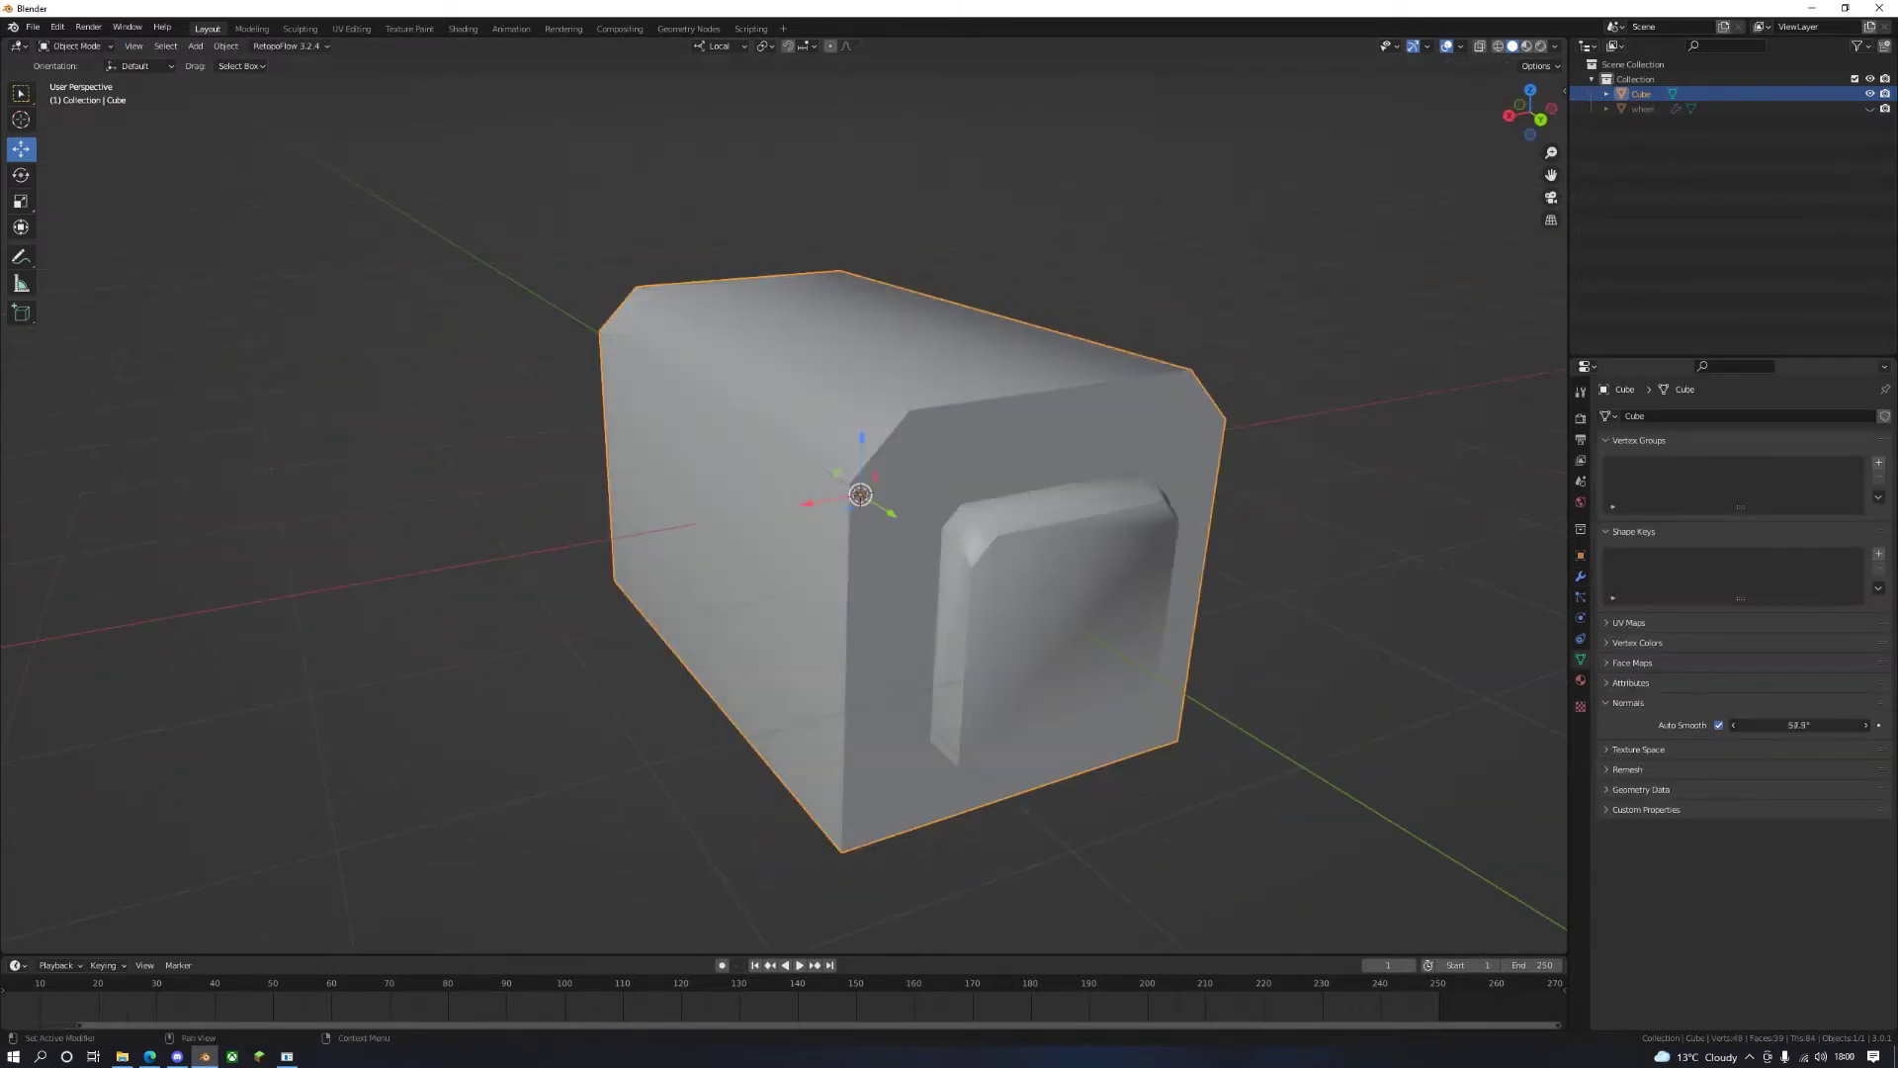
mouse_move(870, 539)
middle_mouse_down()
mouse_move(699, 424)
mouse_move(656, 458)
mouse_move(788, 550)
mouse_move(974, 556)
mouse_move(768, 555)
mouse_move(682, 511)
middle_mouse_up()
middle_click_drag(754, 388, 805, 370)
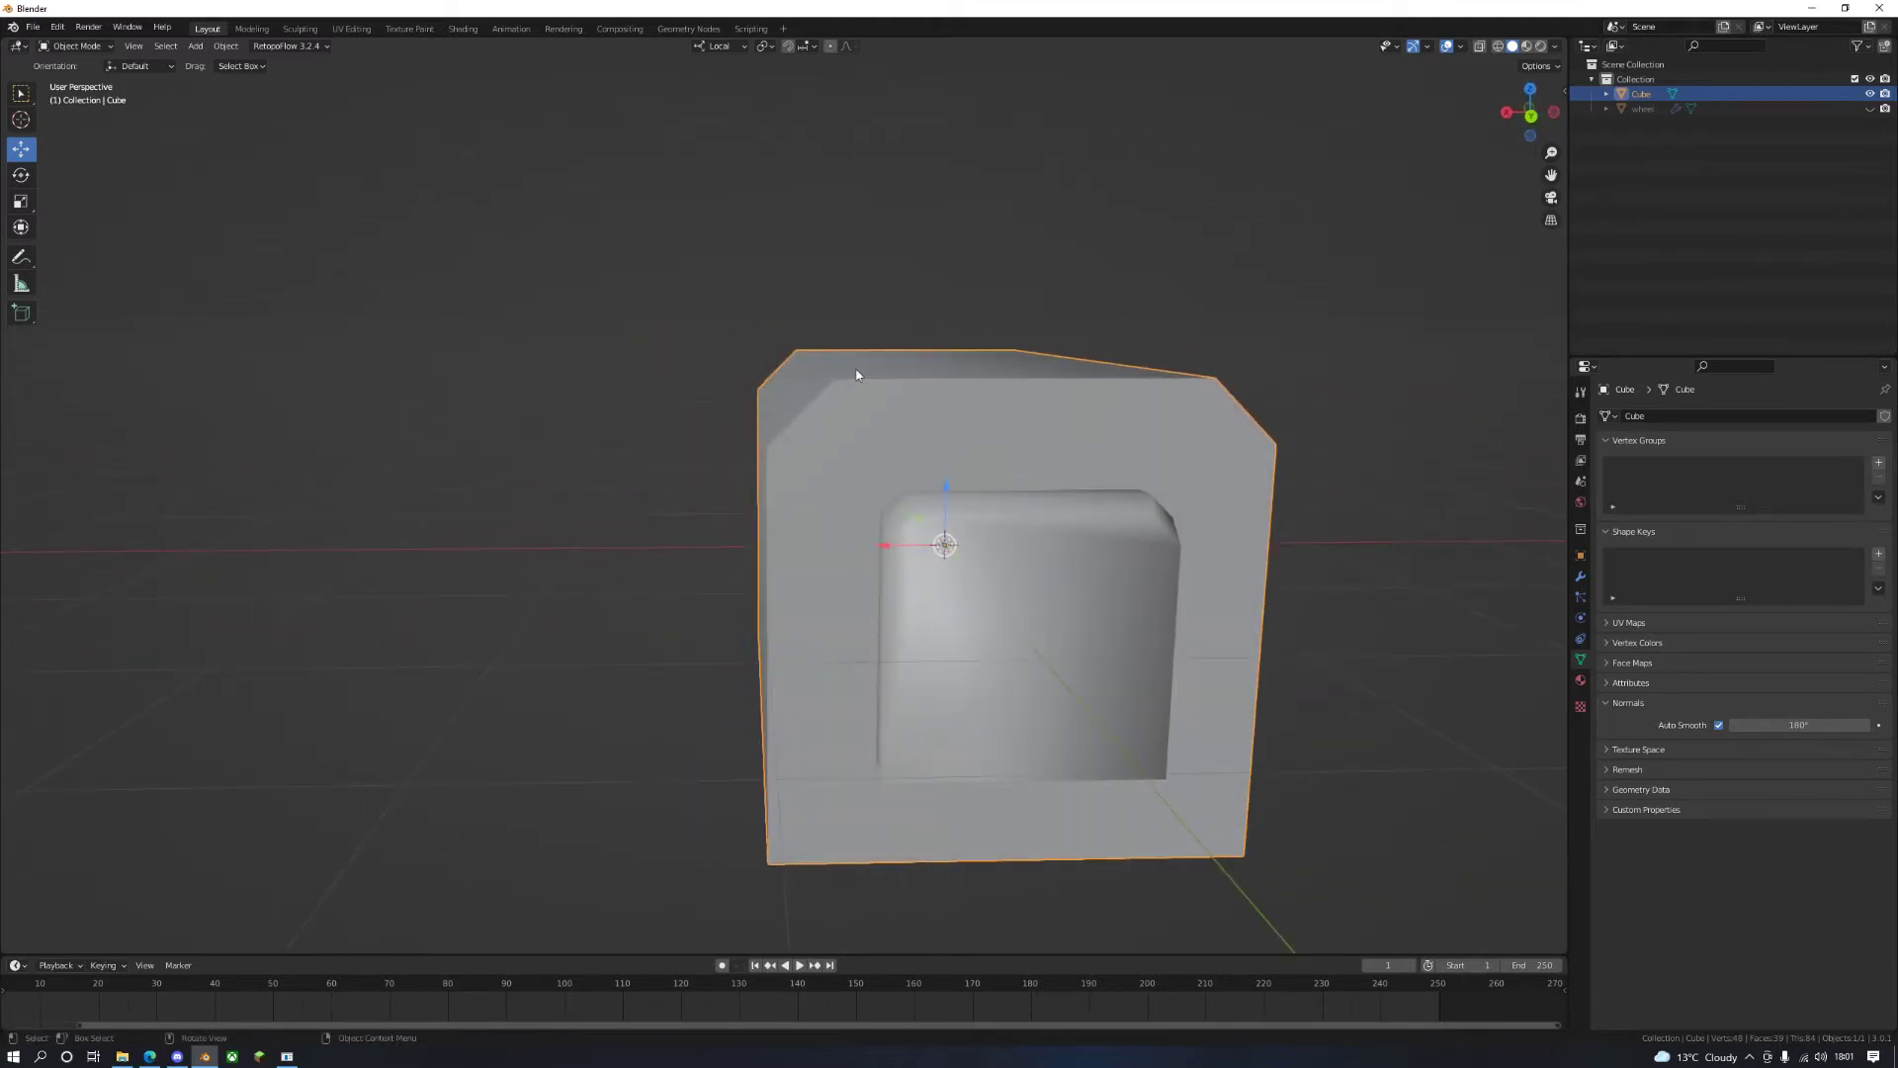
middle_click_drag(856, 374, 856, 390)
scroll(857, 413, "down", 3)
scroll(870, 484, "up", 3)
middle_click_drag(875, 484, 712, 524)
Step: Compare the red generator reference photos across the Edge tabs
key("alt+Tab")
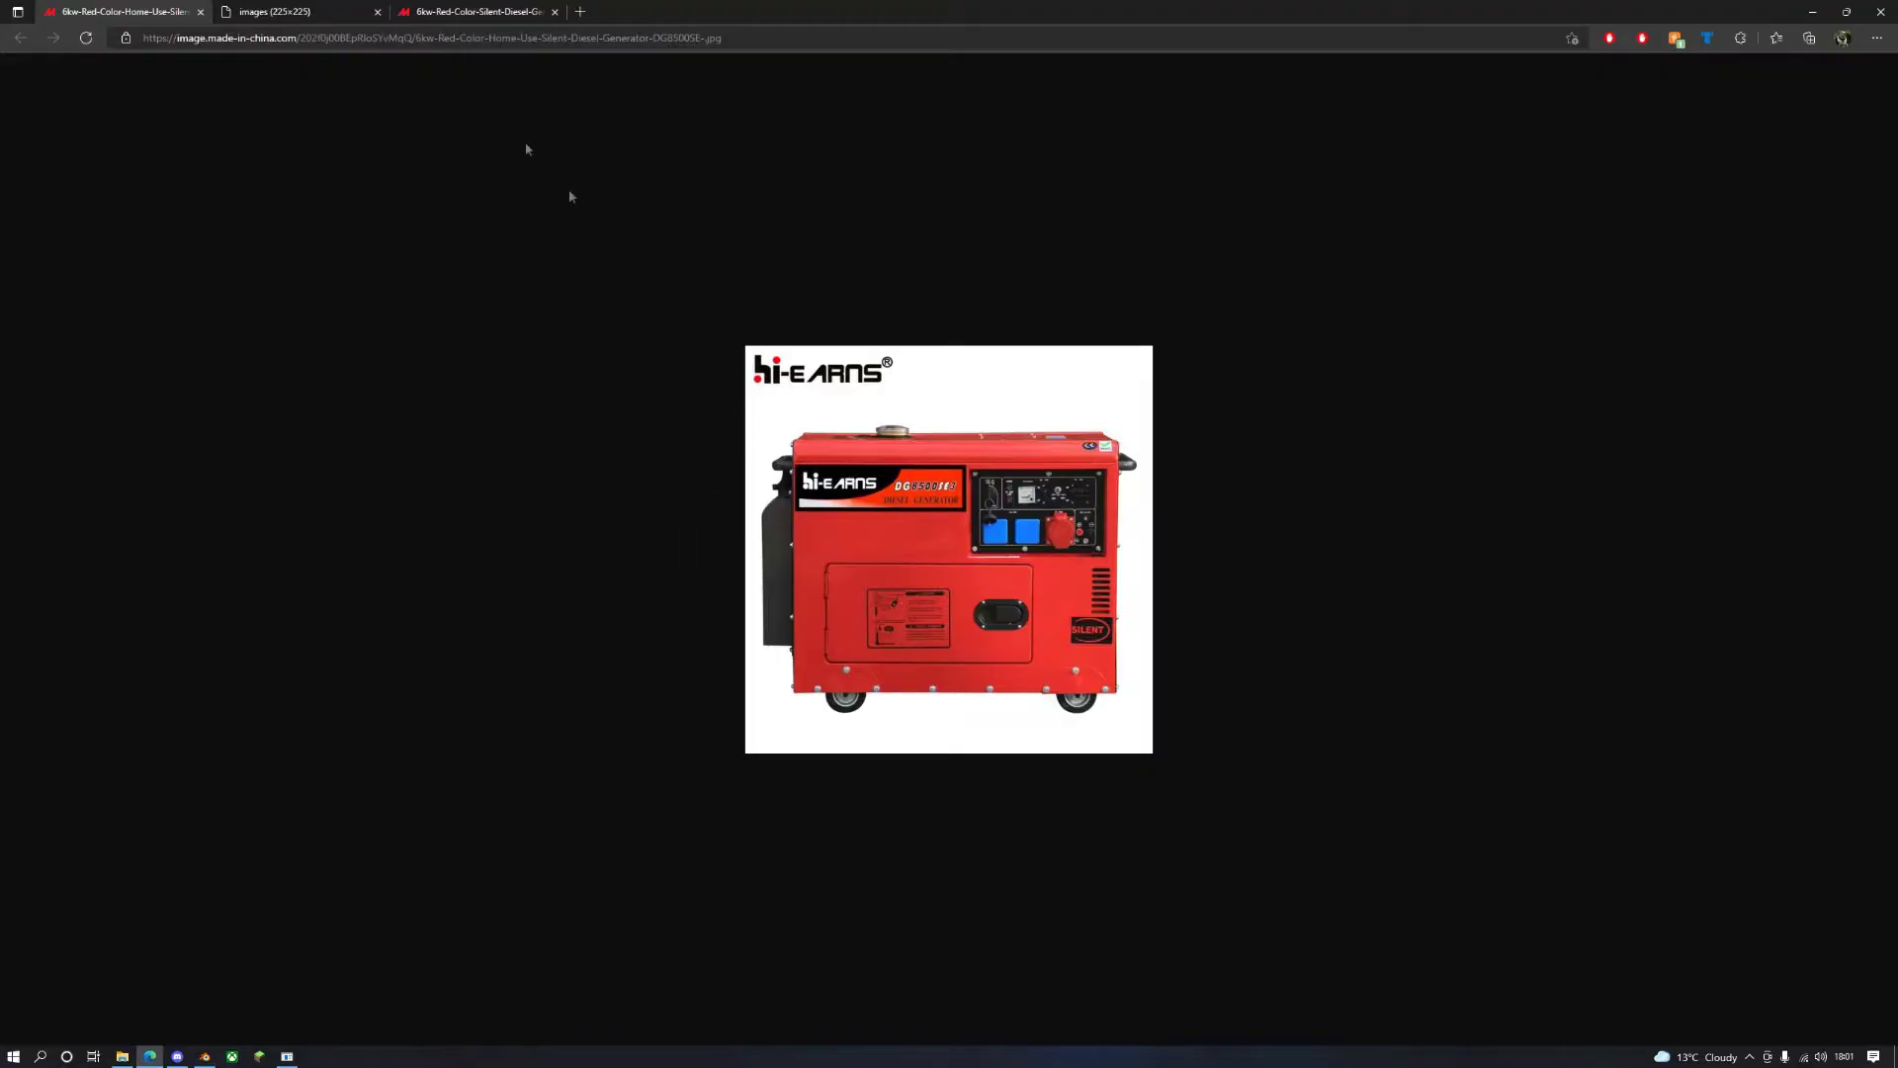
key("ctrl+plus")
key("ctrl+plus")
key("ctrl+plus")
key("ctrl+plus")
key("ctrl+plus")
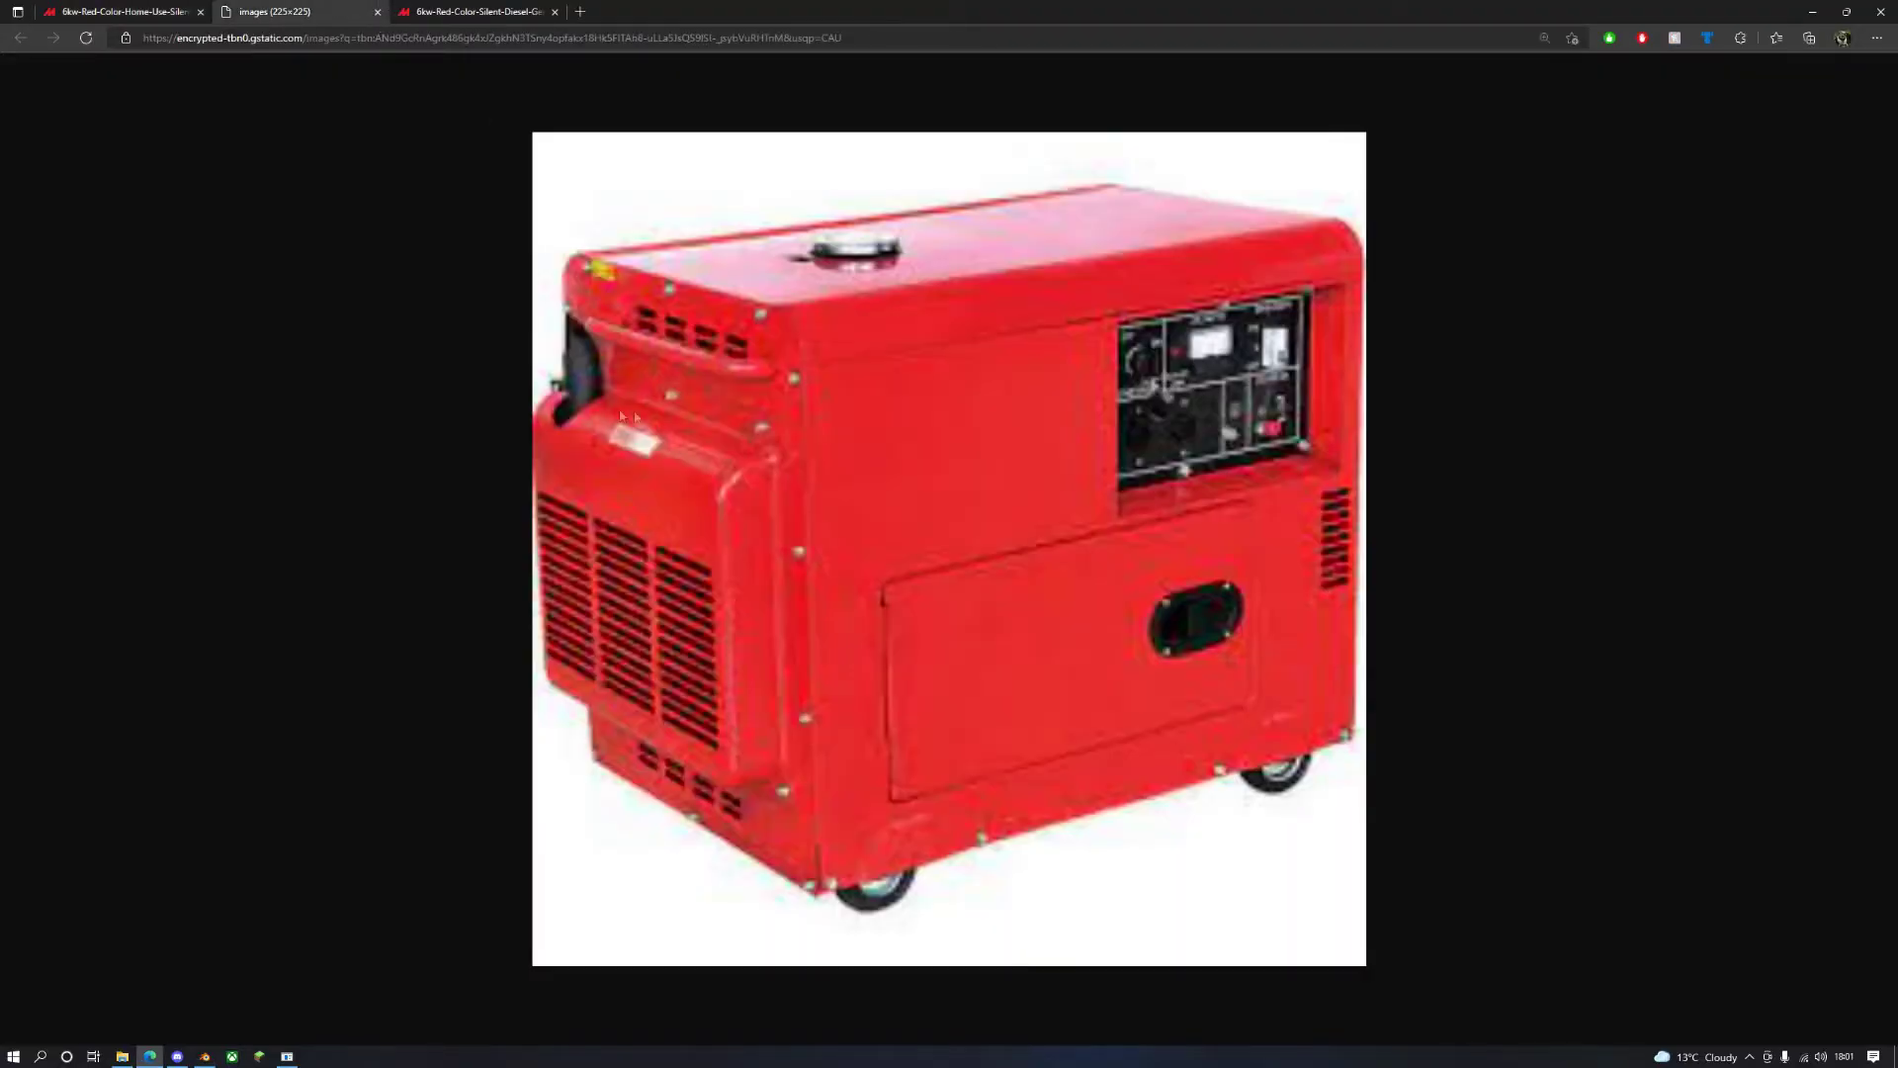
key("ctrl+Tab")
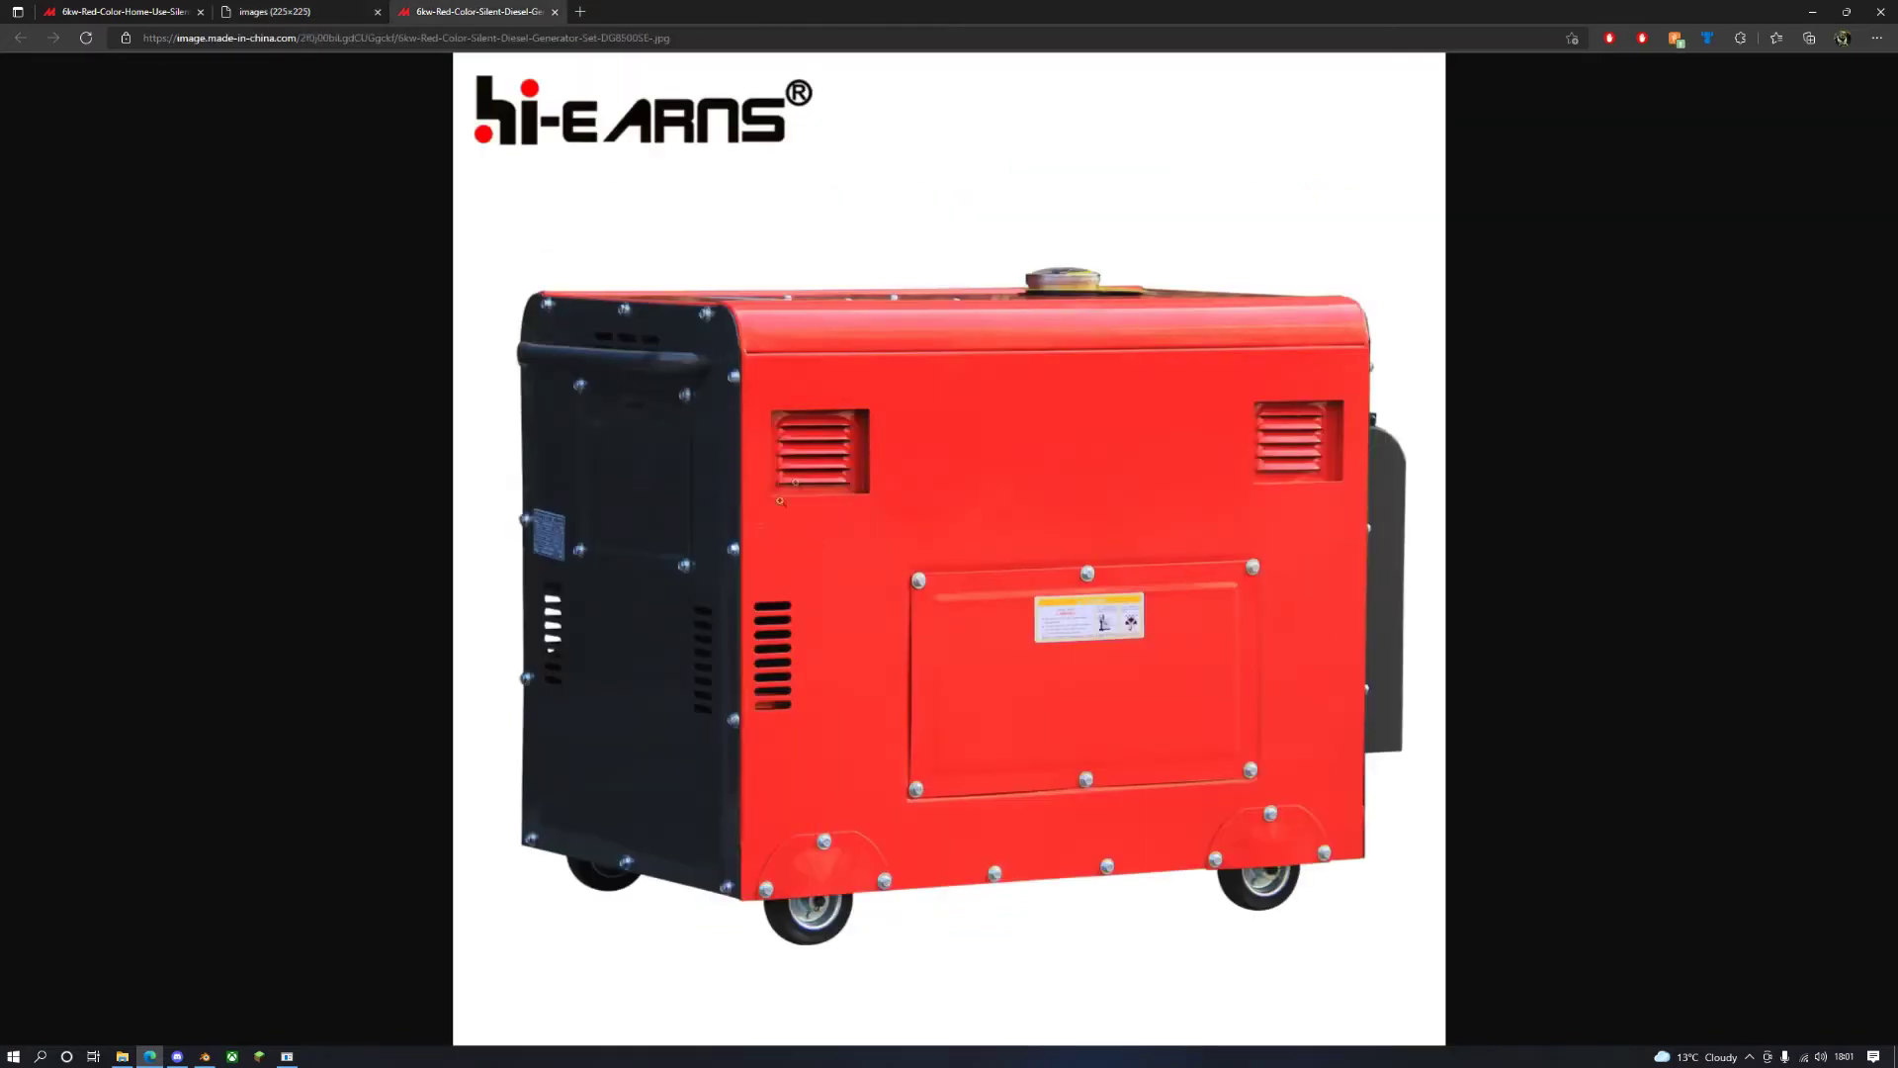
key("ctrl+shift+Tab")
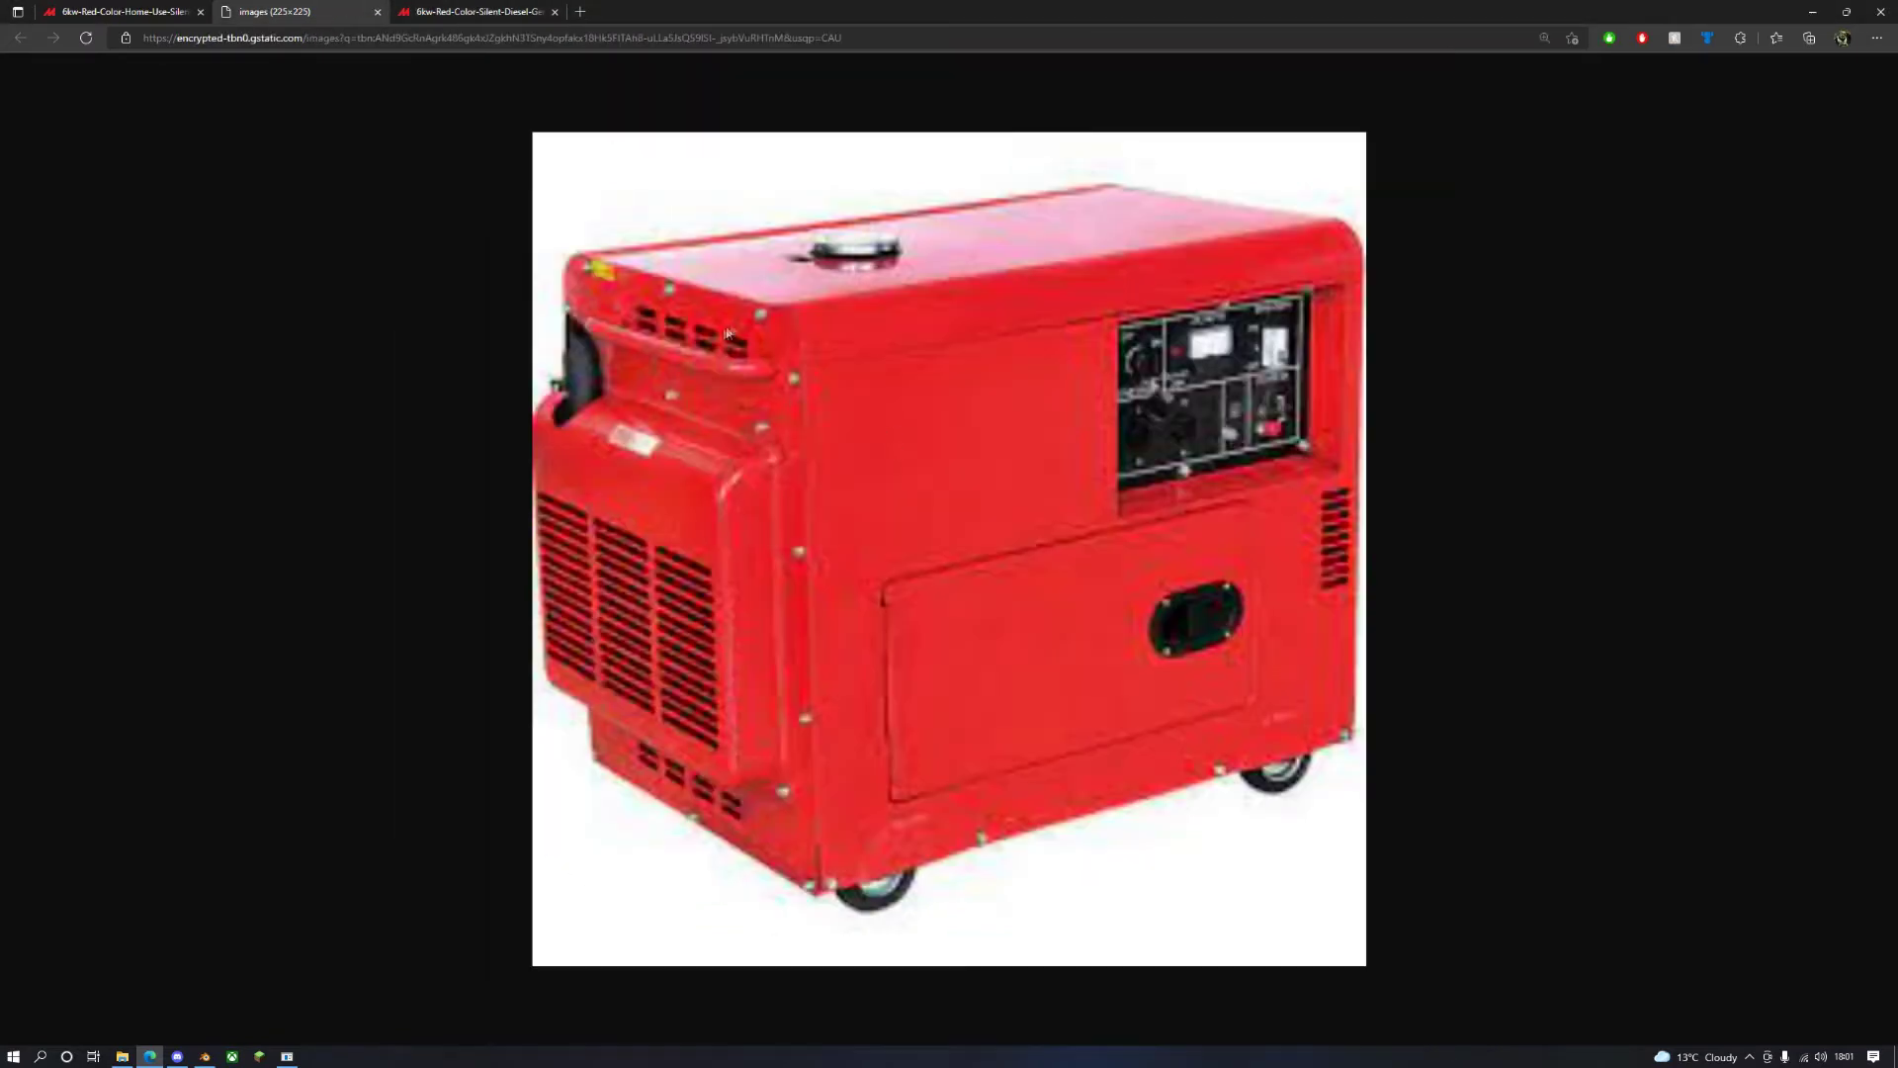
left_click(178, 11)
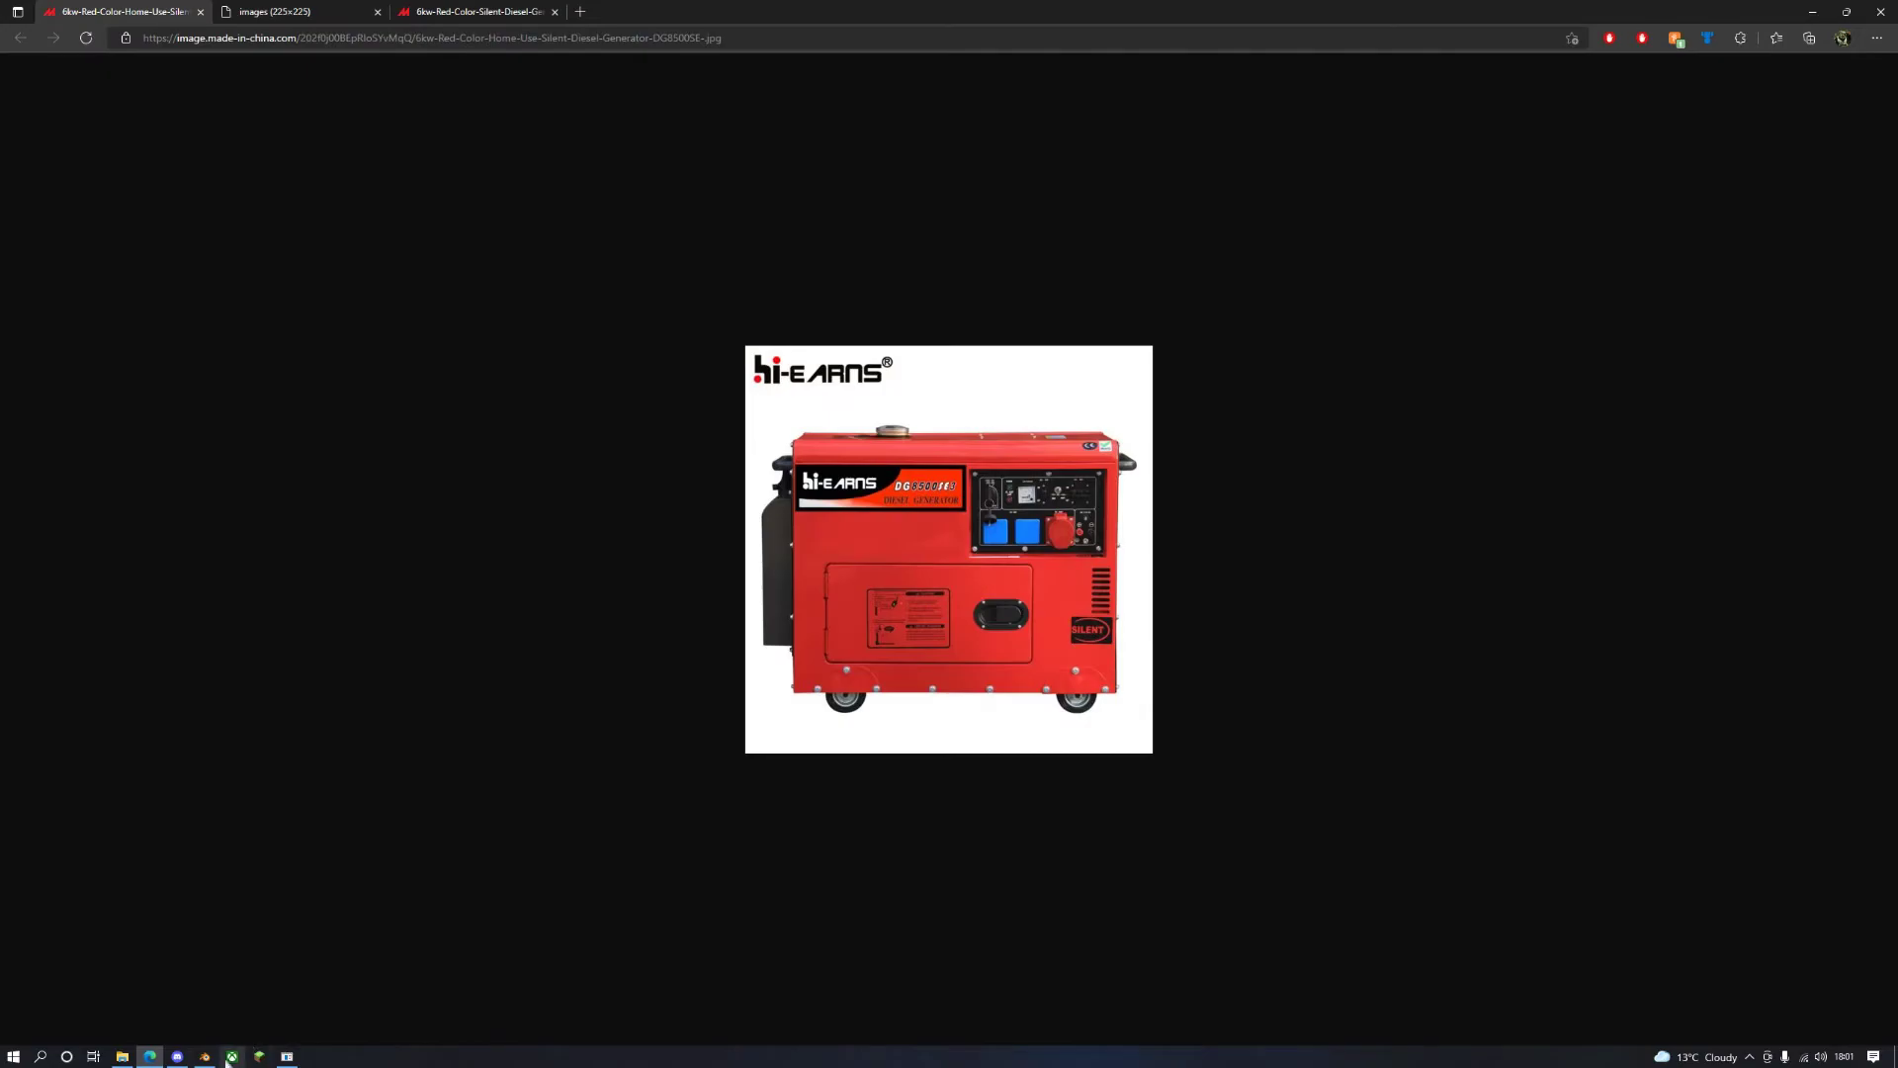
Step: Orbit the Blender generator body while checking it against the hi-earns photo
key("alt+Tab")
middle_click_drag(988, 509, 1151, 505)
key("alt+Tab")
key("alt+Tab")
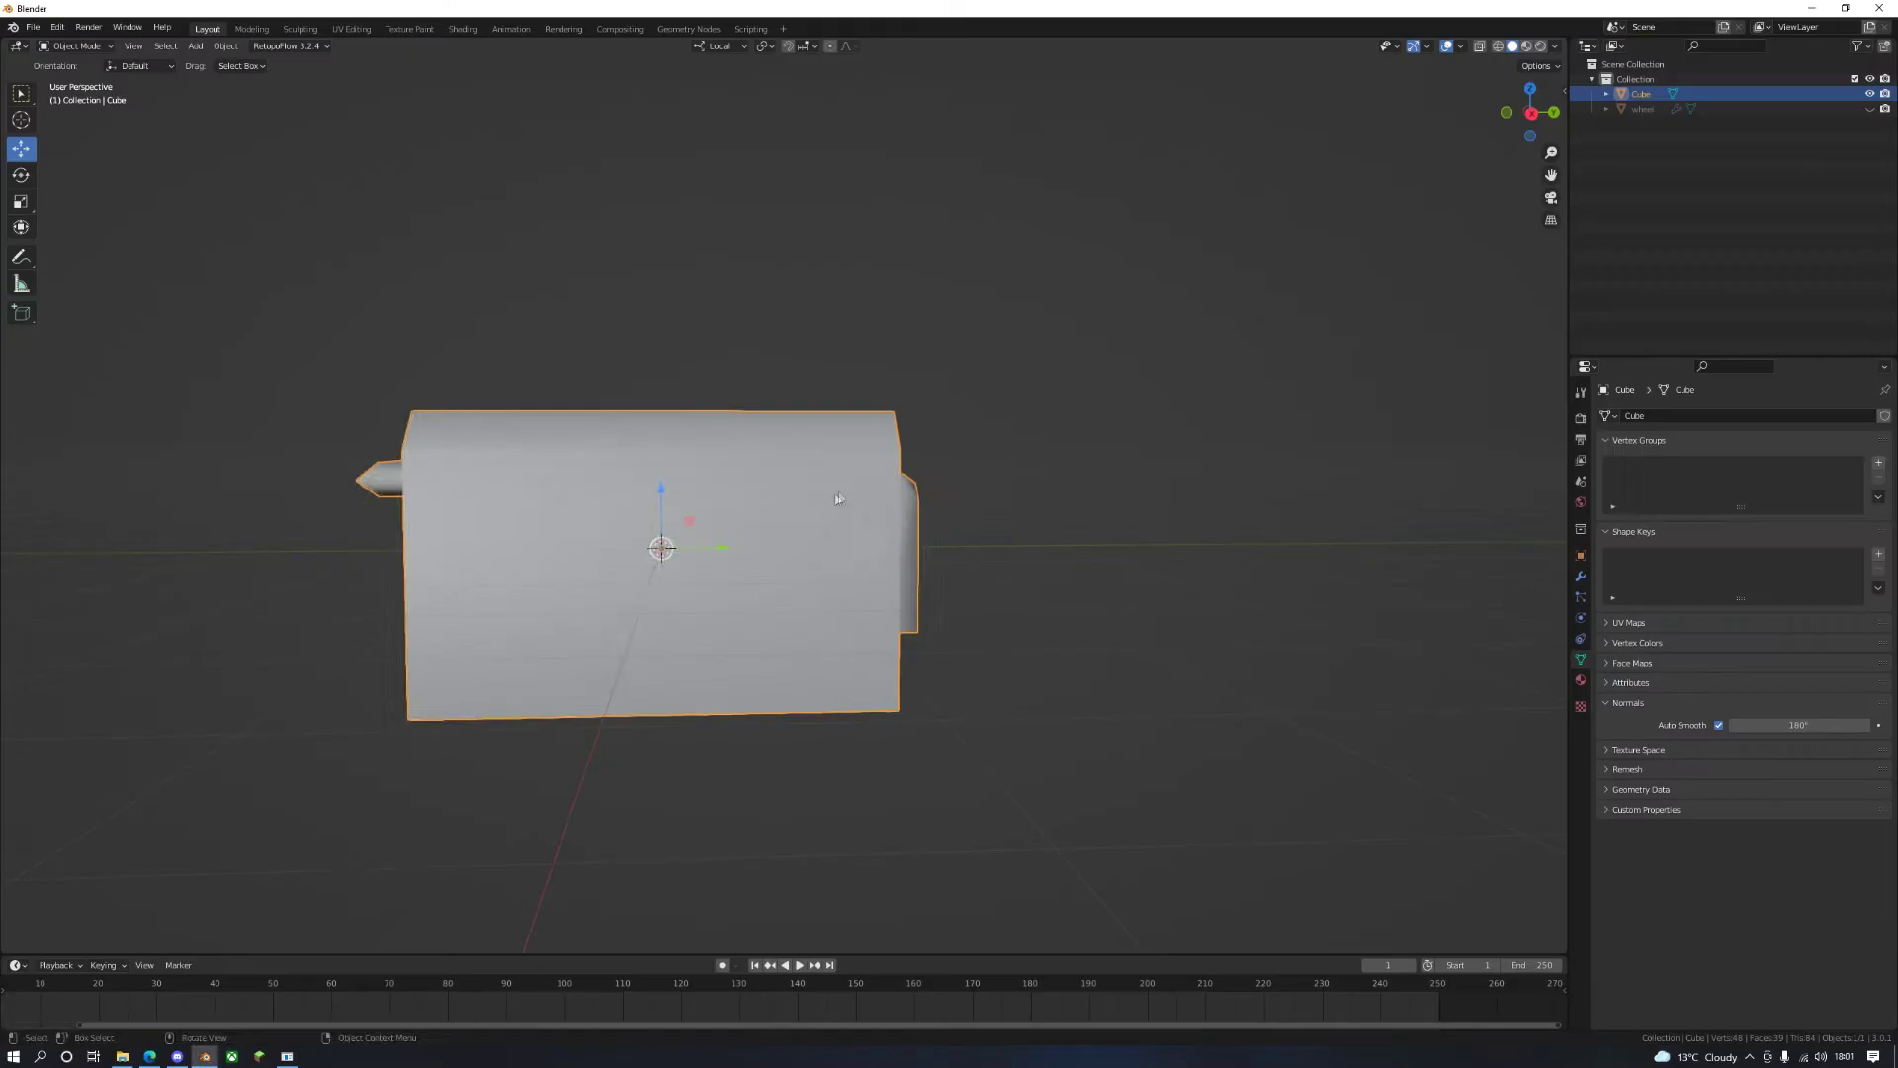
middle_click_drag(835, 500, 996, 489)
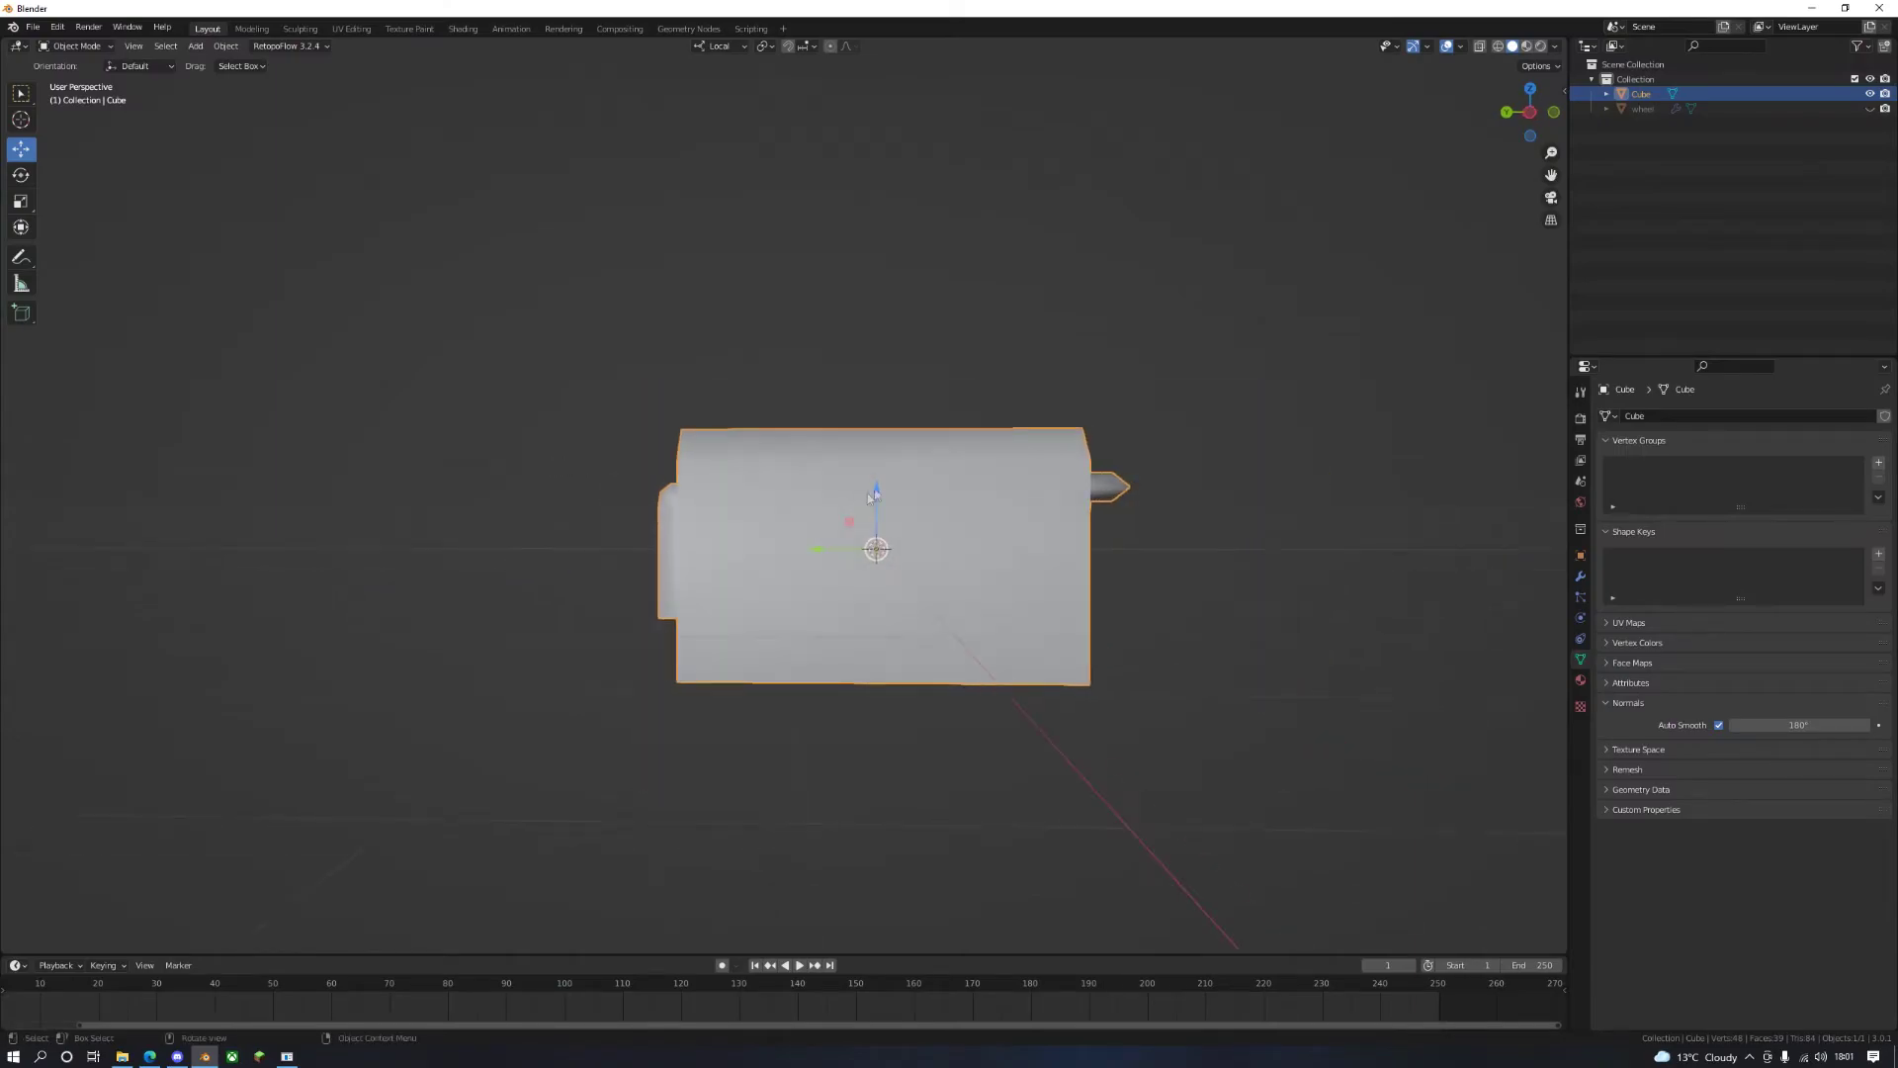
key("alt+Tab")
right_click(993, 487)
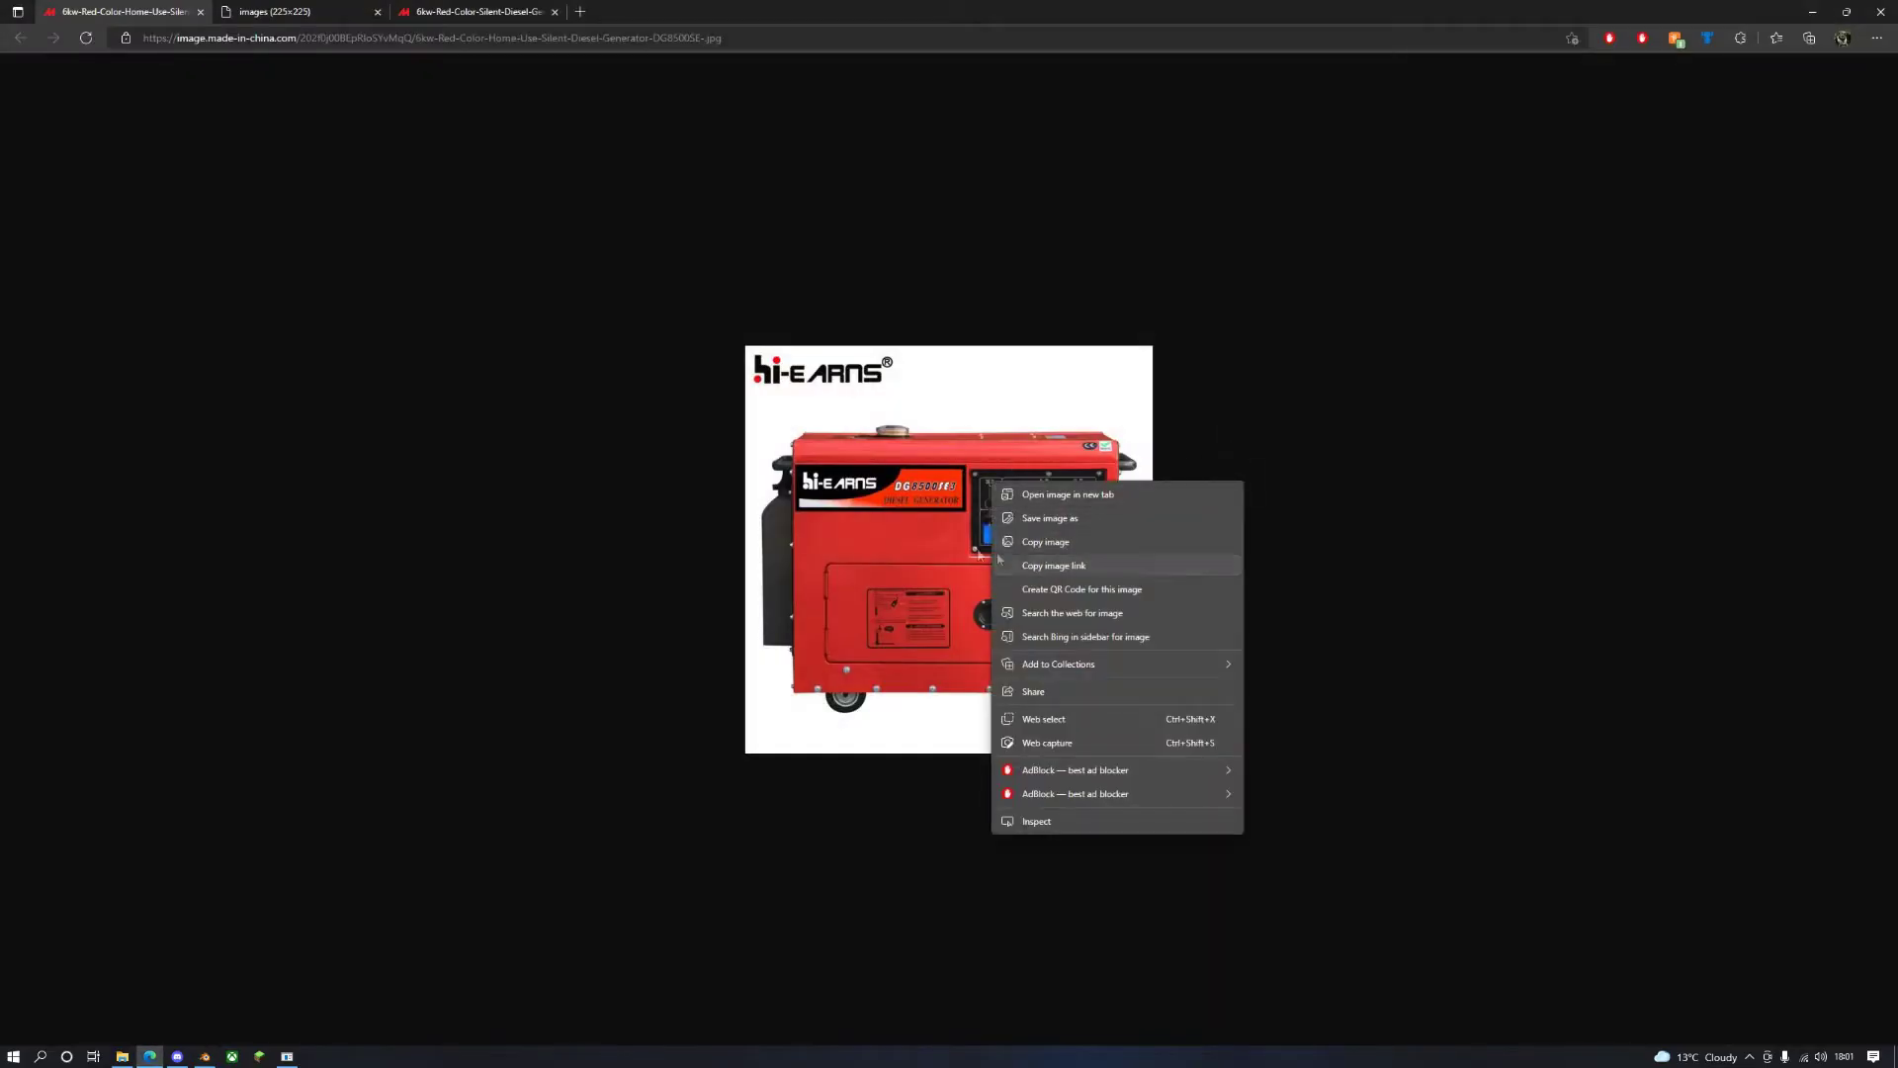
Step: Open the ps1 object folder holding the three saved generator images
left_click(288, 1057)
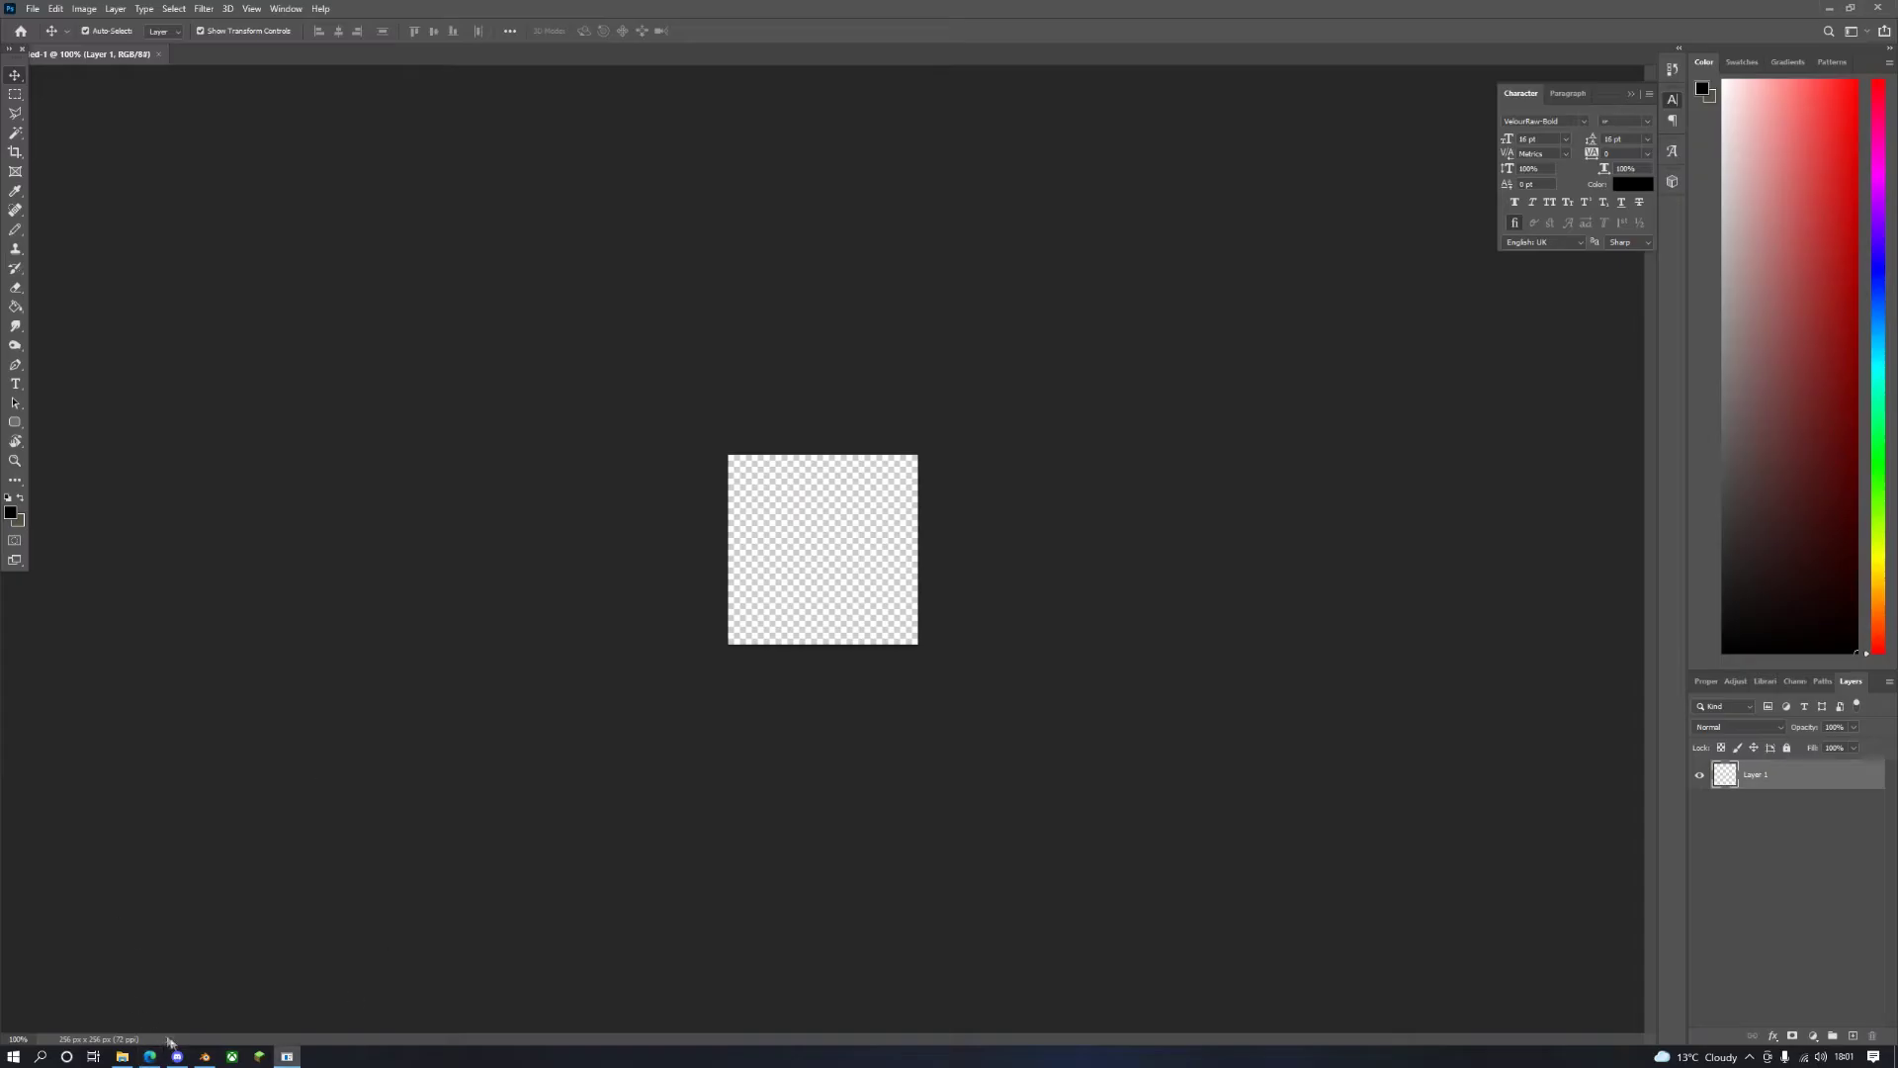
mouse_move(121, 1058)
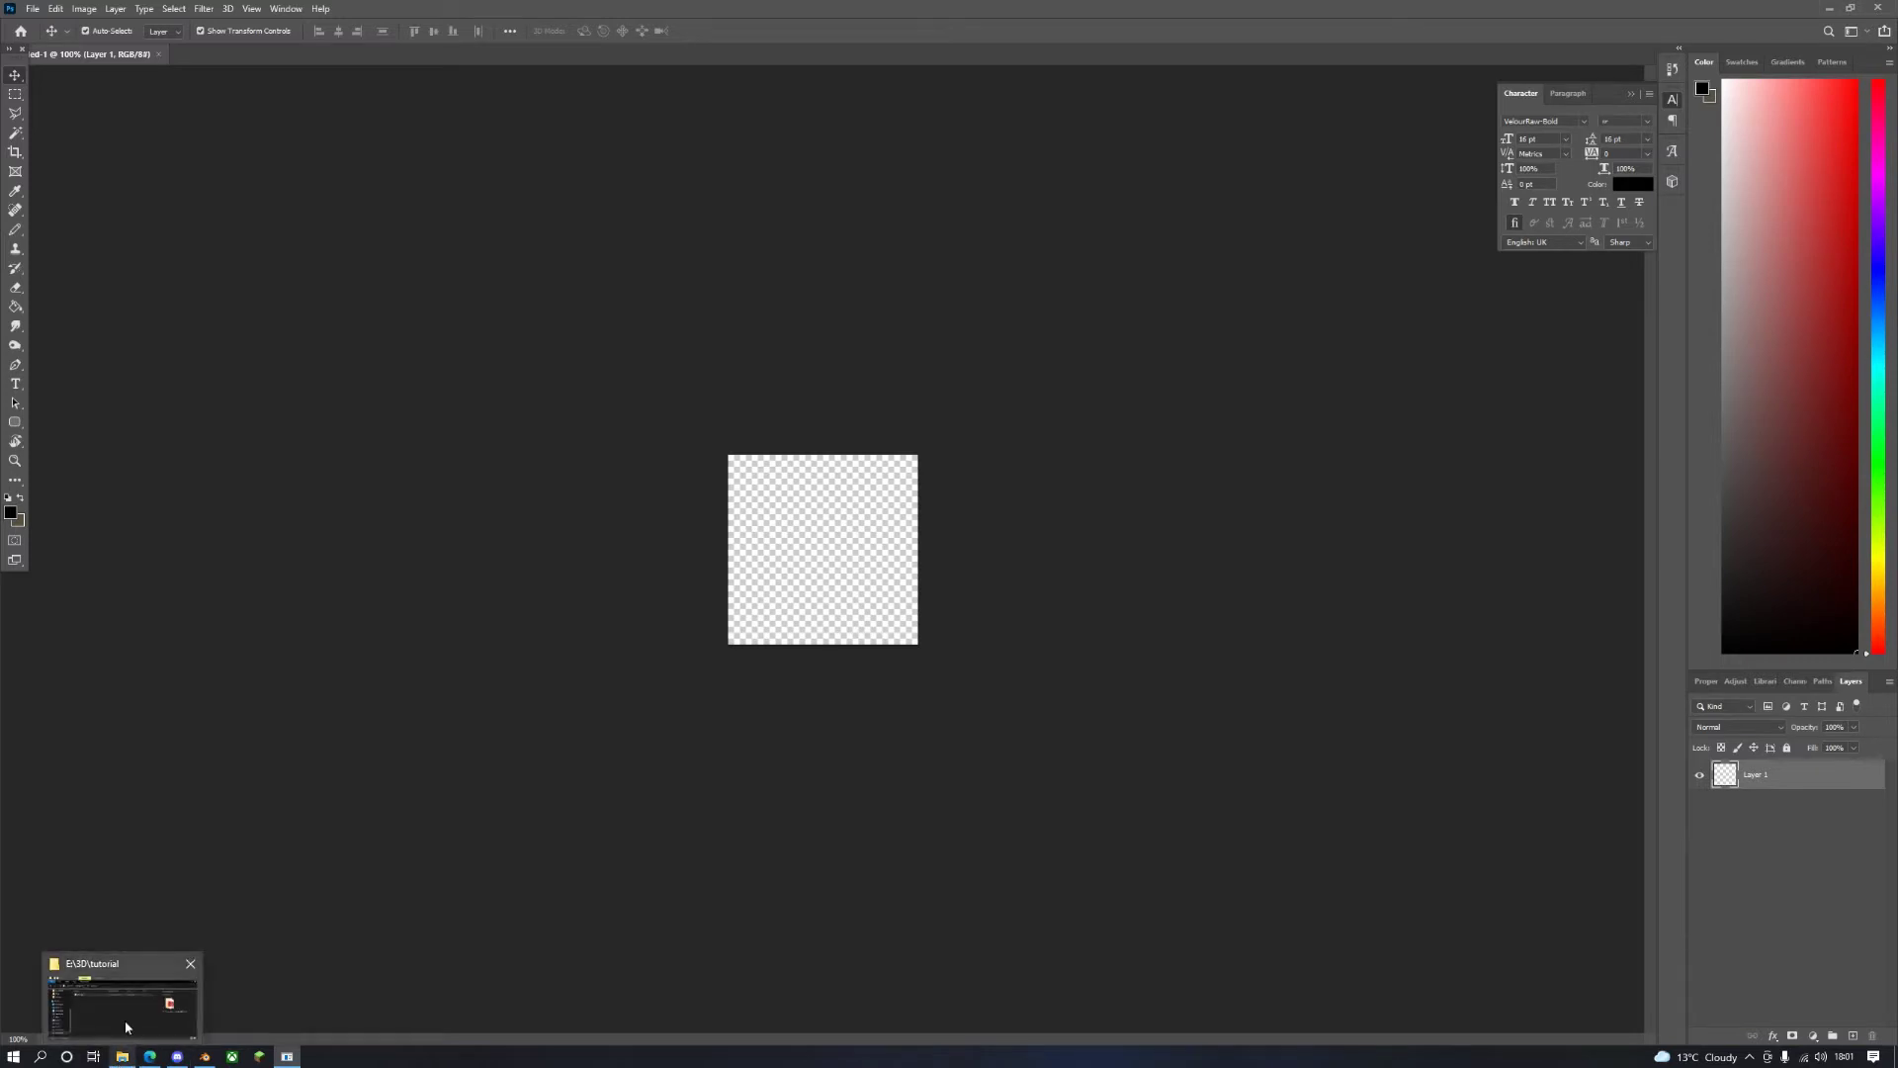
left_click(158, 1009)
double_click(1117, 319)
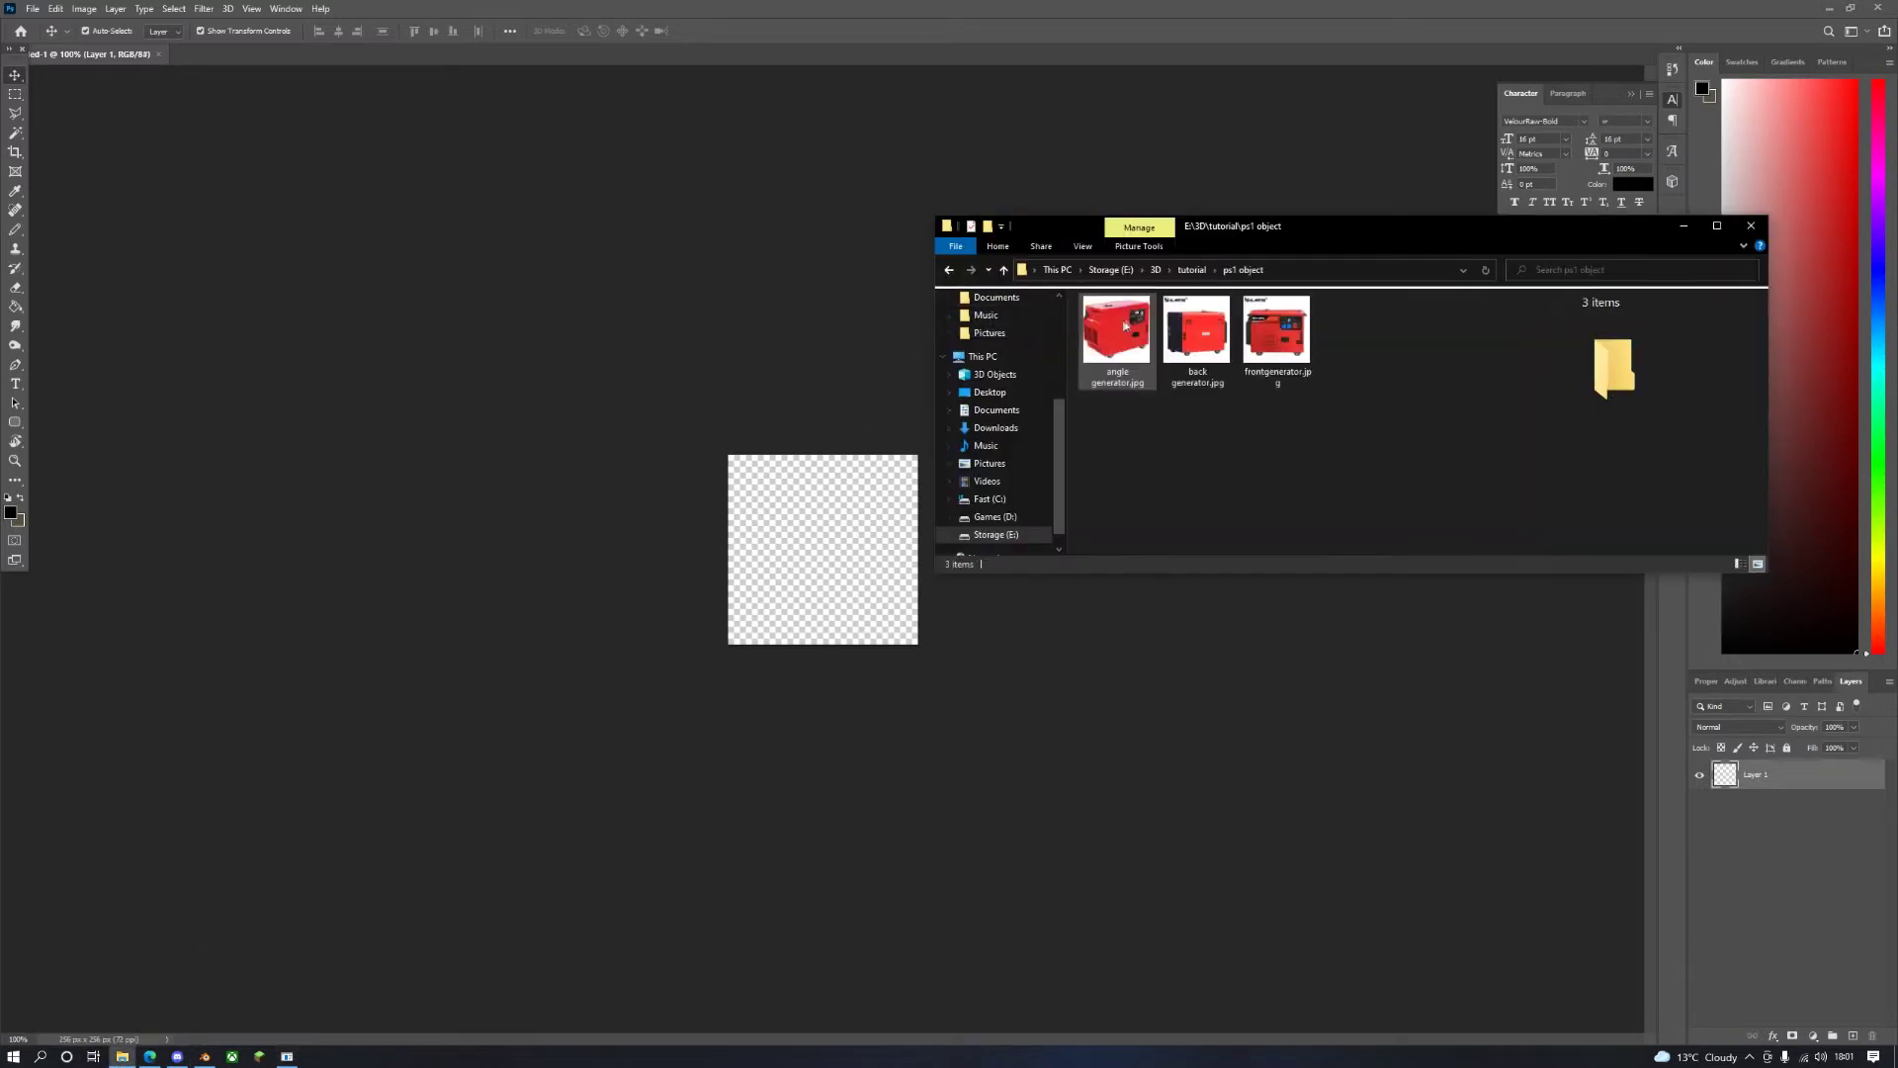
left_click(206, 1056)
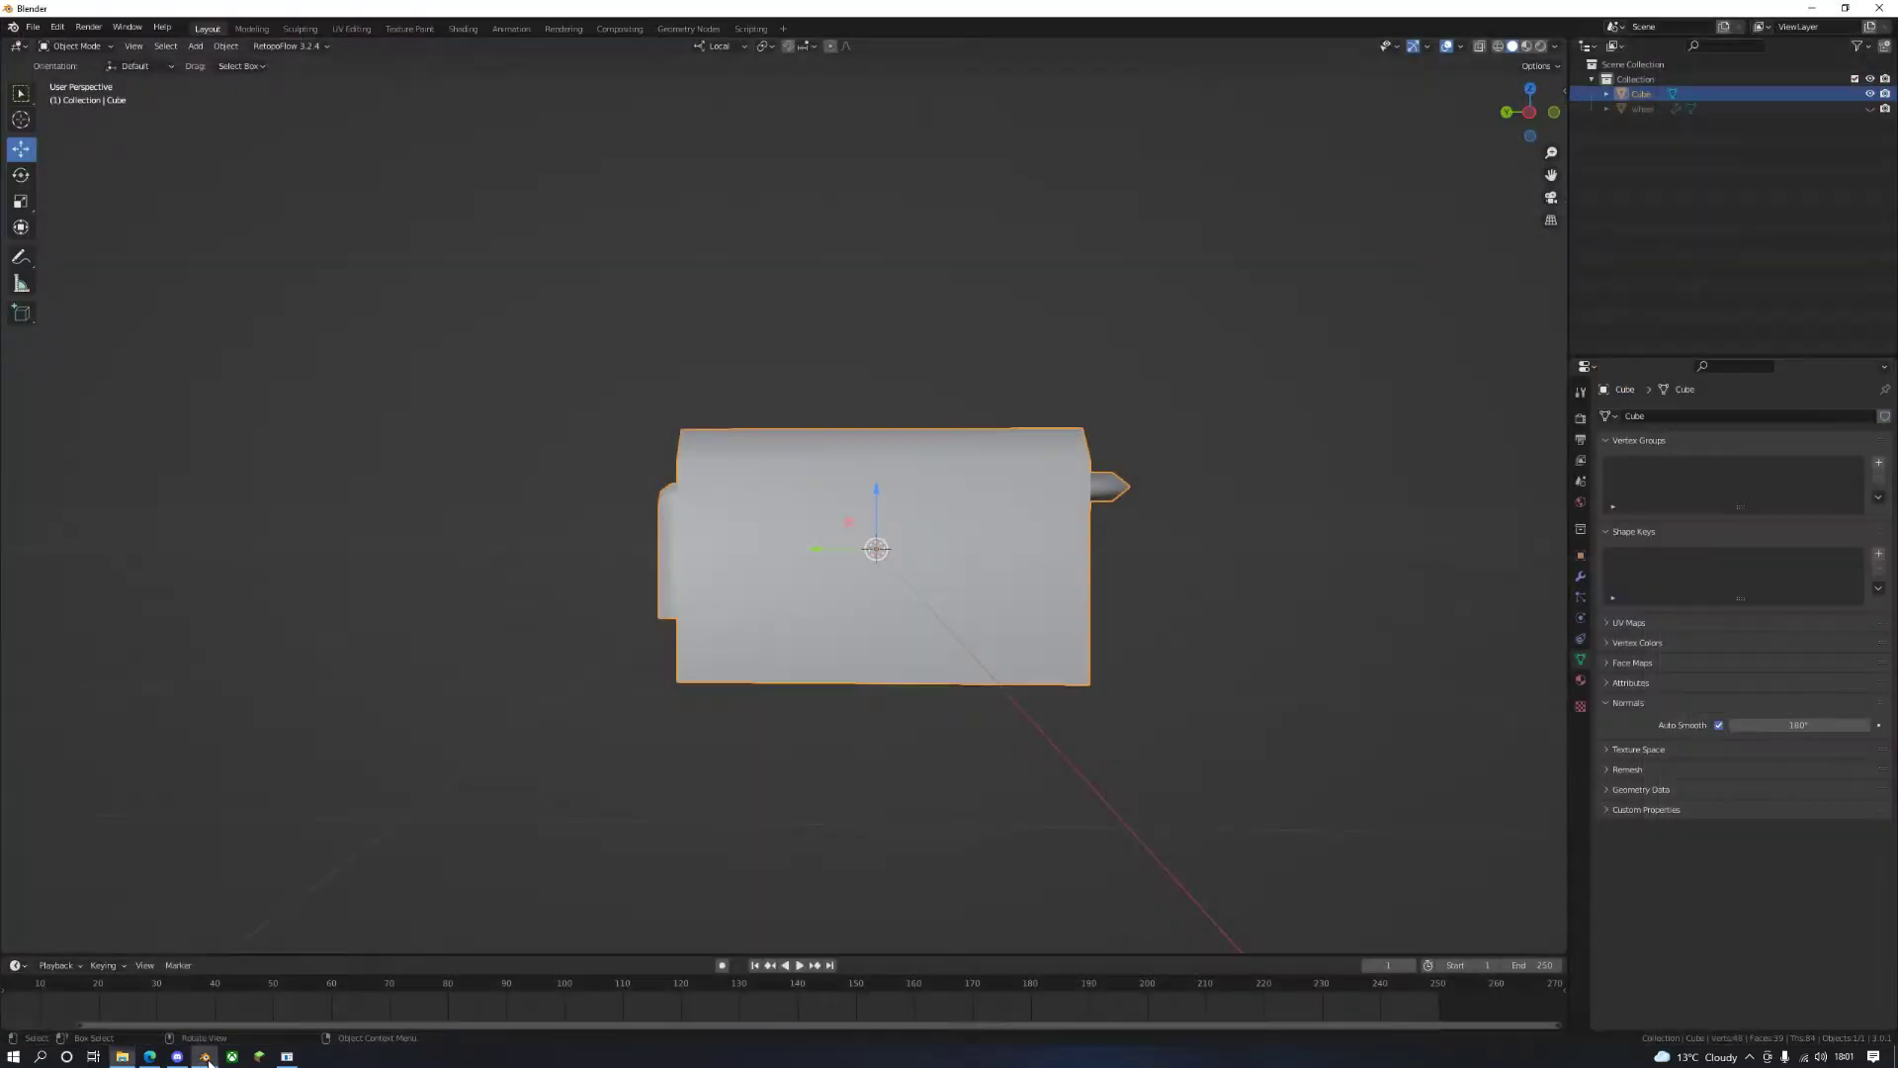
left_click(358, 30)
Step: In Texture Paint, assign the Untitled image as the body's paint texture
key("a")
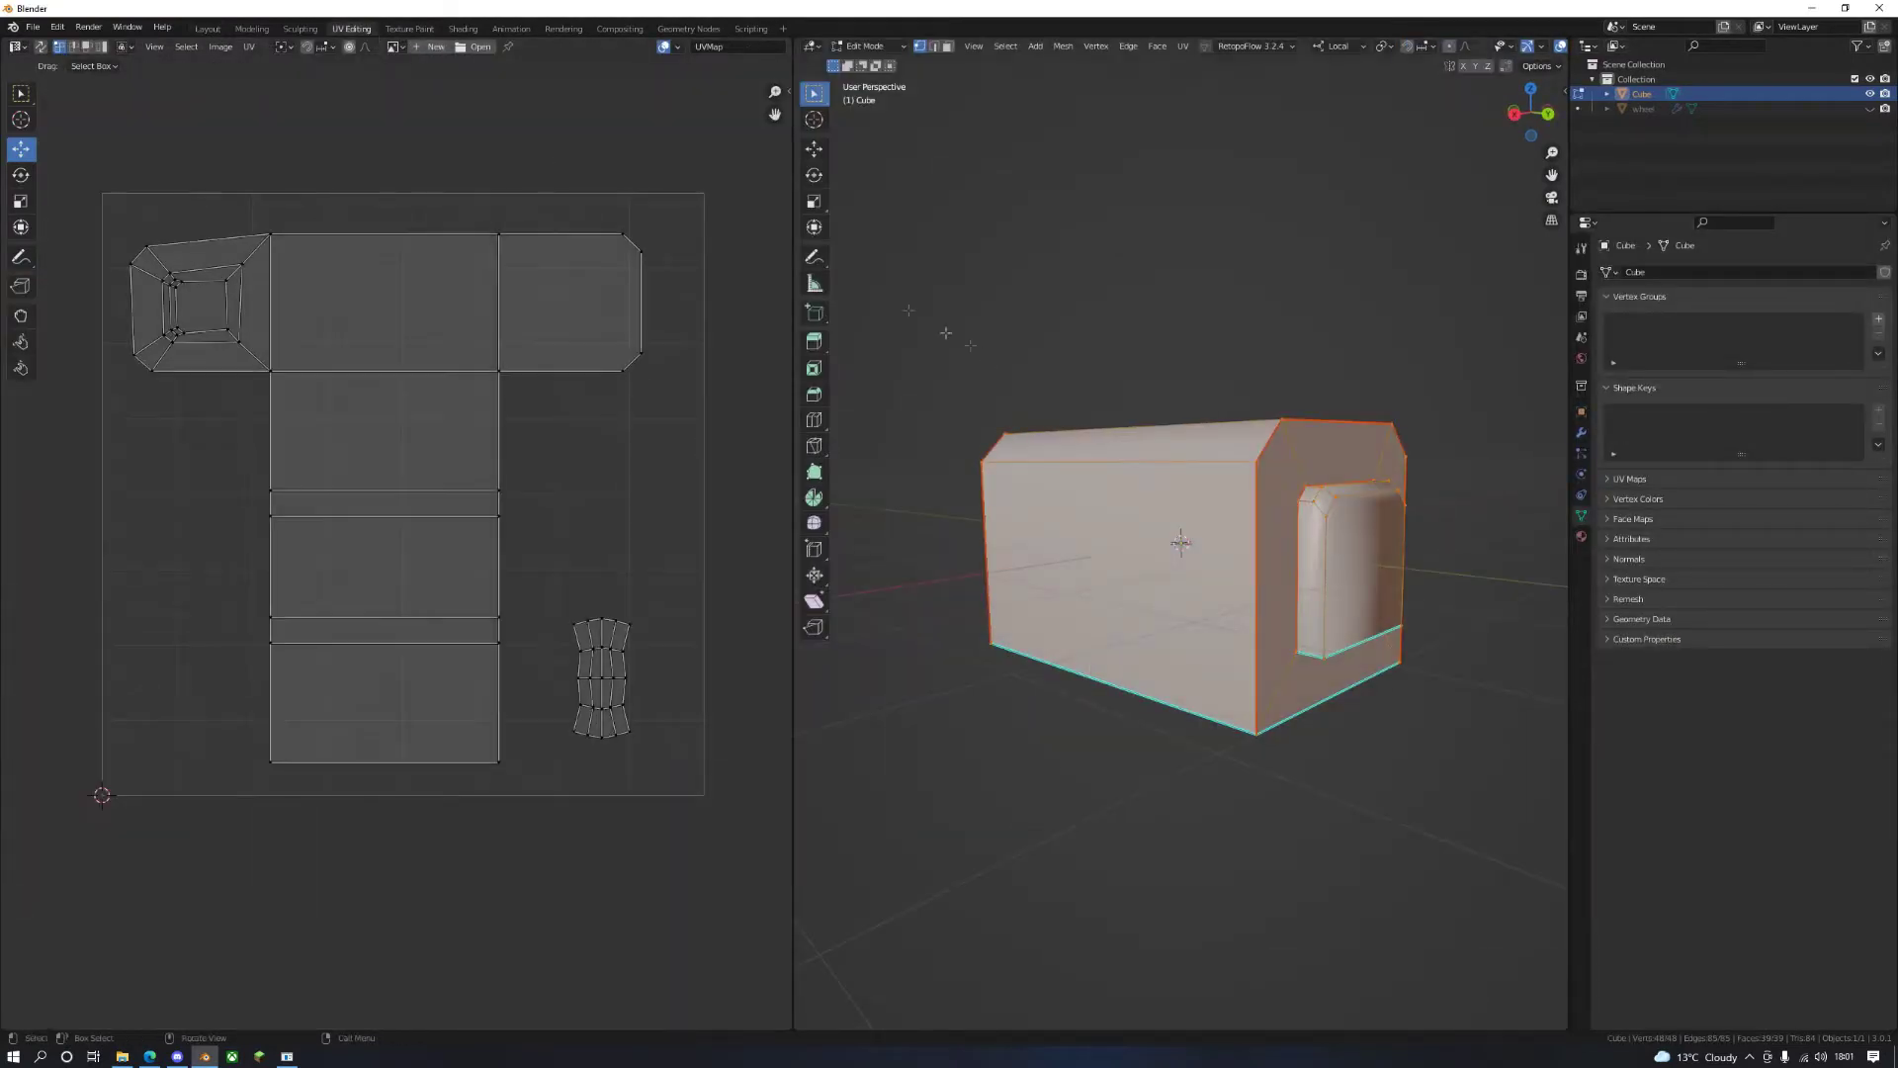
left_click(438, 30)
scroll(826, 352, "up", 5)
mouse_move(826, 352)
middle_mouse_down()
mouse_move(1068, 454)
mouse_move(1044, 436)
mouse_move(1097, 395)
mouse_move(1073, 332)
middle_mouse_up()
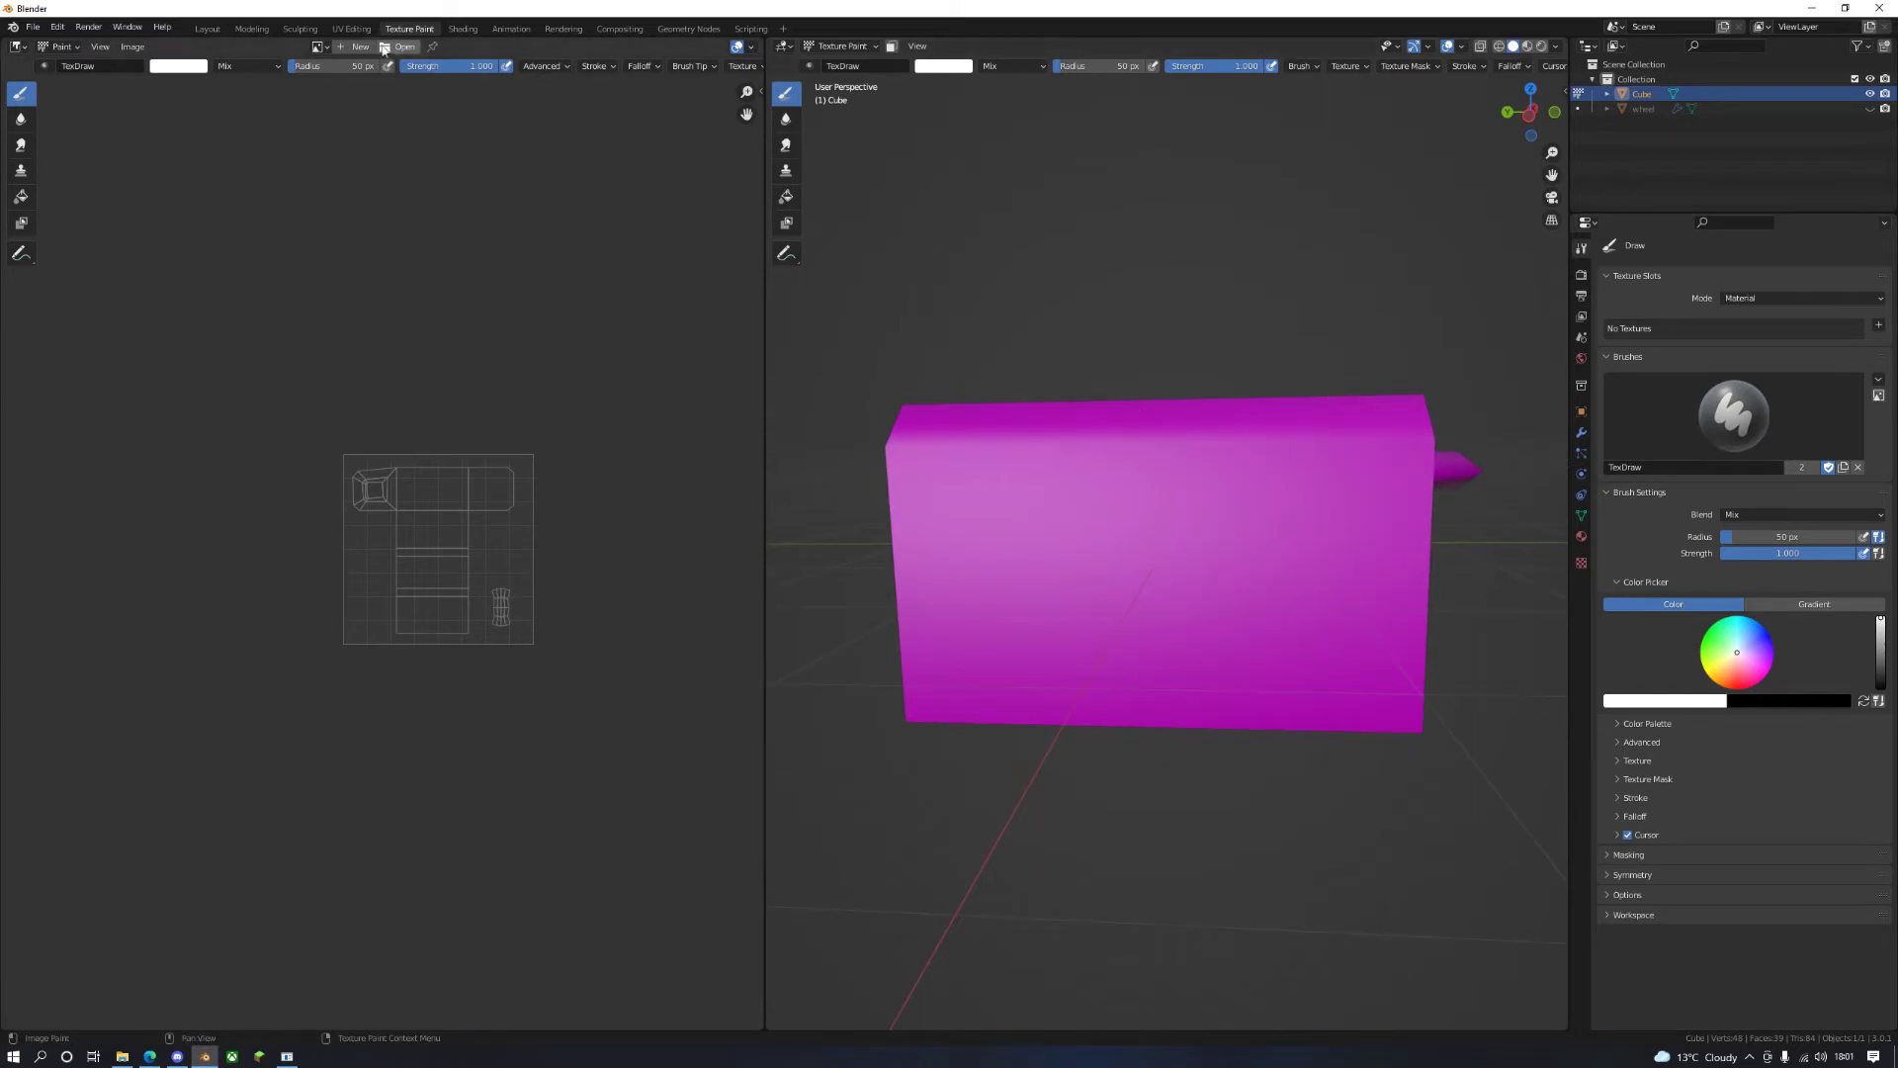
left_click(317, 46)
left_click(336, 69)
Step: Set the brush colour to black and paint an outline on the front face
left_click(178, 67)
left_click(276, 188)
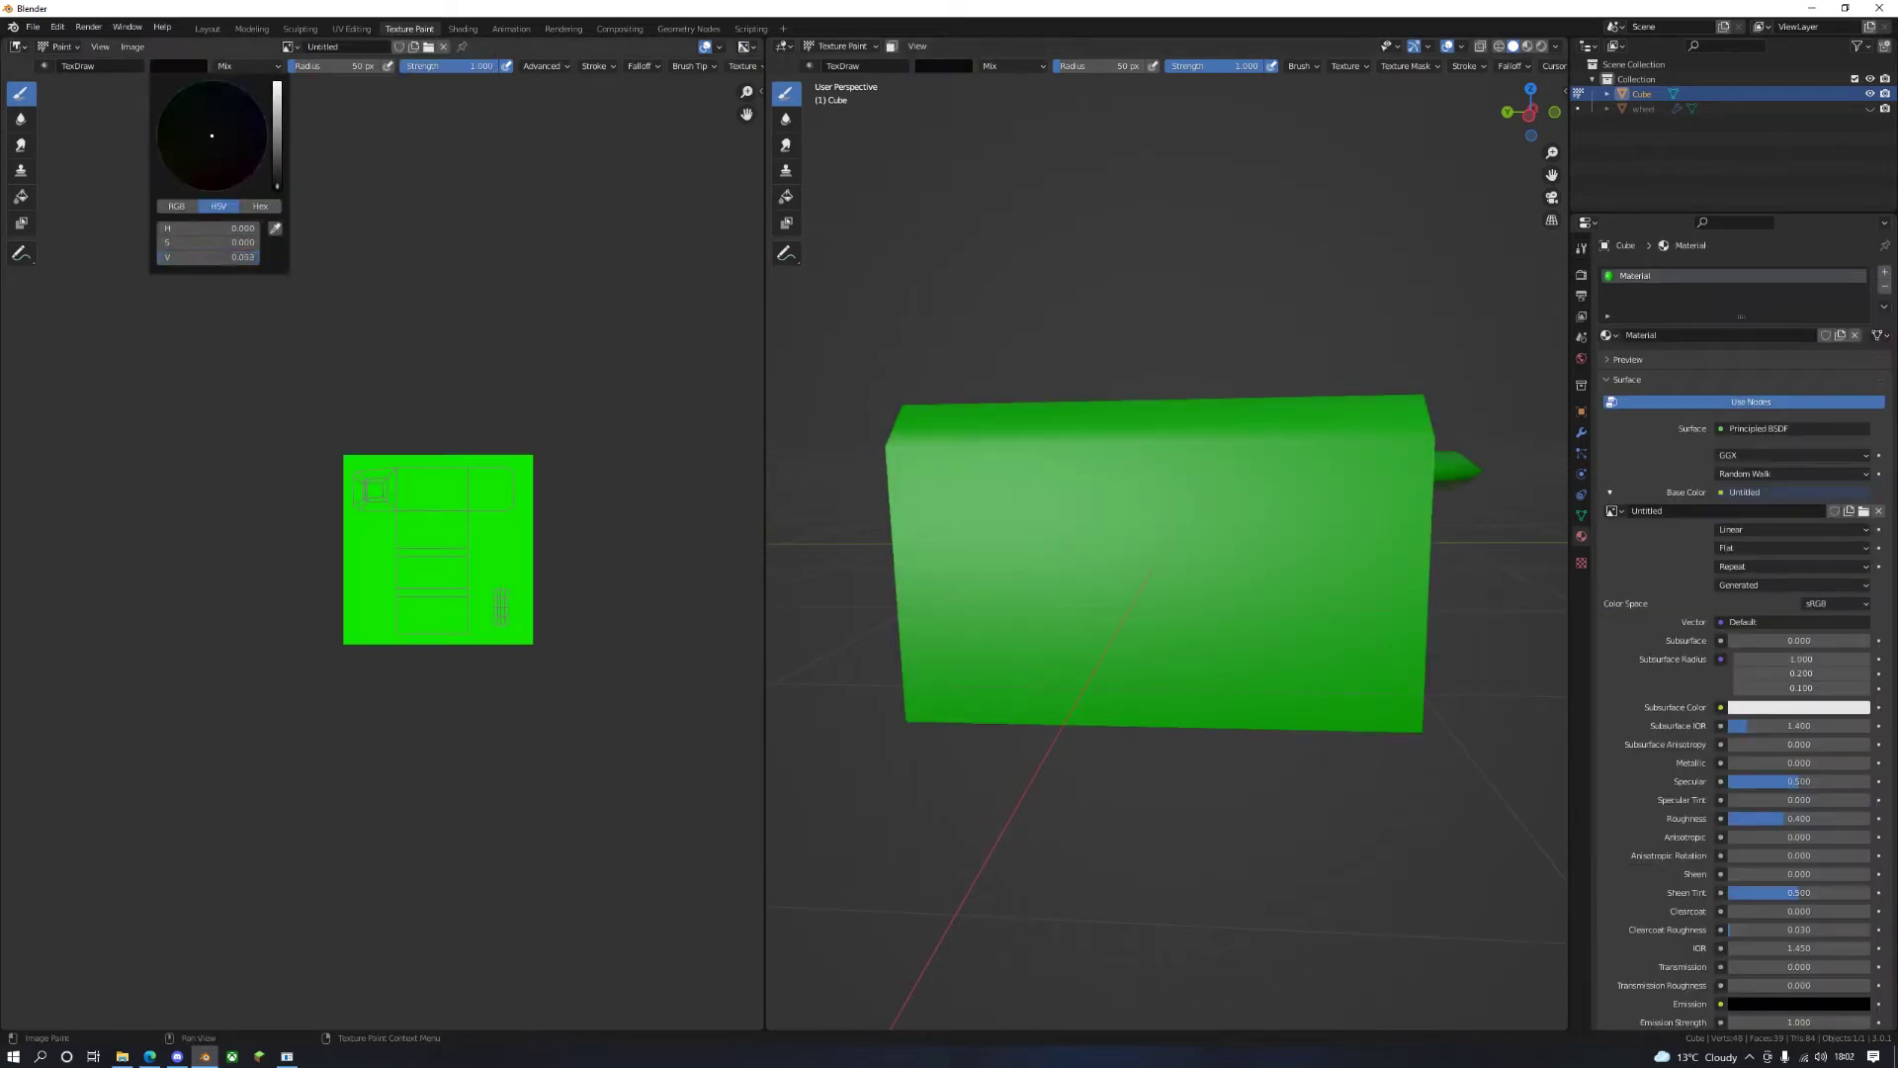
mouse_move(934, 465)
left_mouse_down()
mouse_move(1392, 473)
mouse_move(1405, 684)
mouse_move(1234, 692)
mouse_move(1196, 714)
mouse_move(1005, 680)
mouse_move(921, 546)
mouse_move(929, 472)
left_mouse_up()
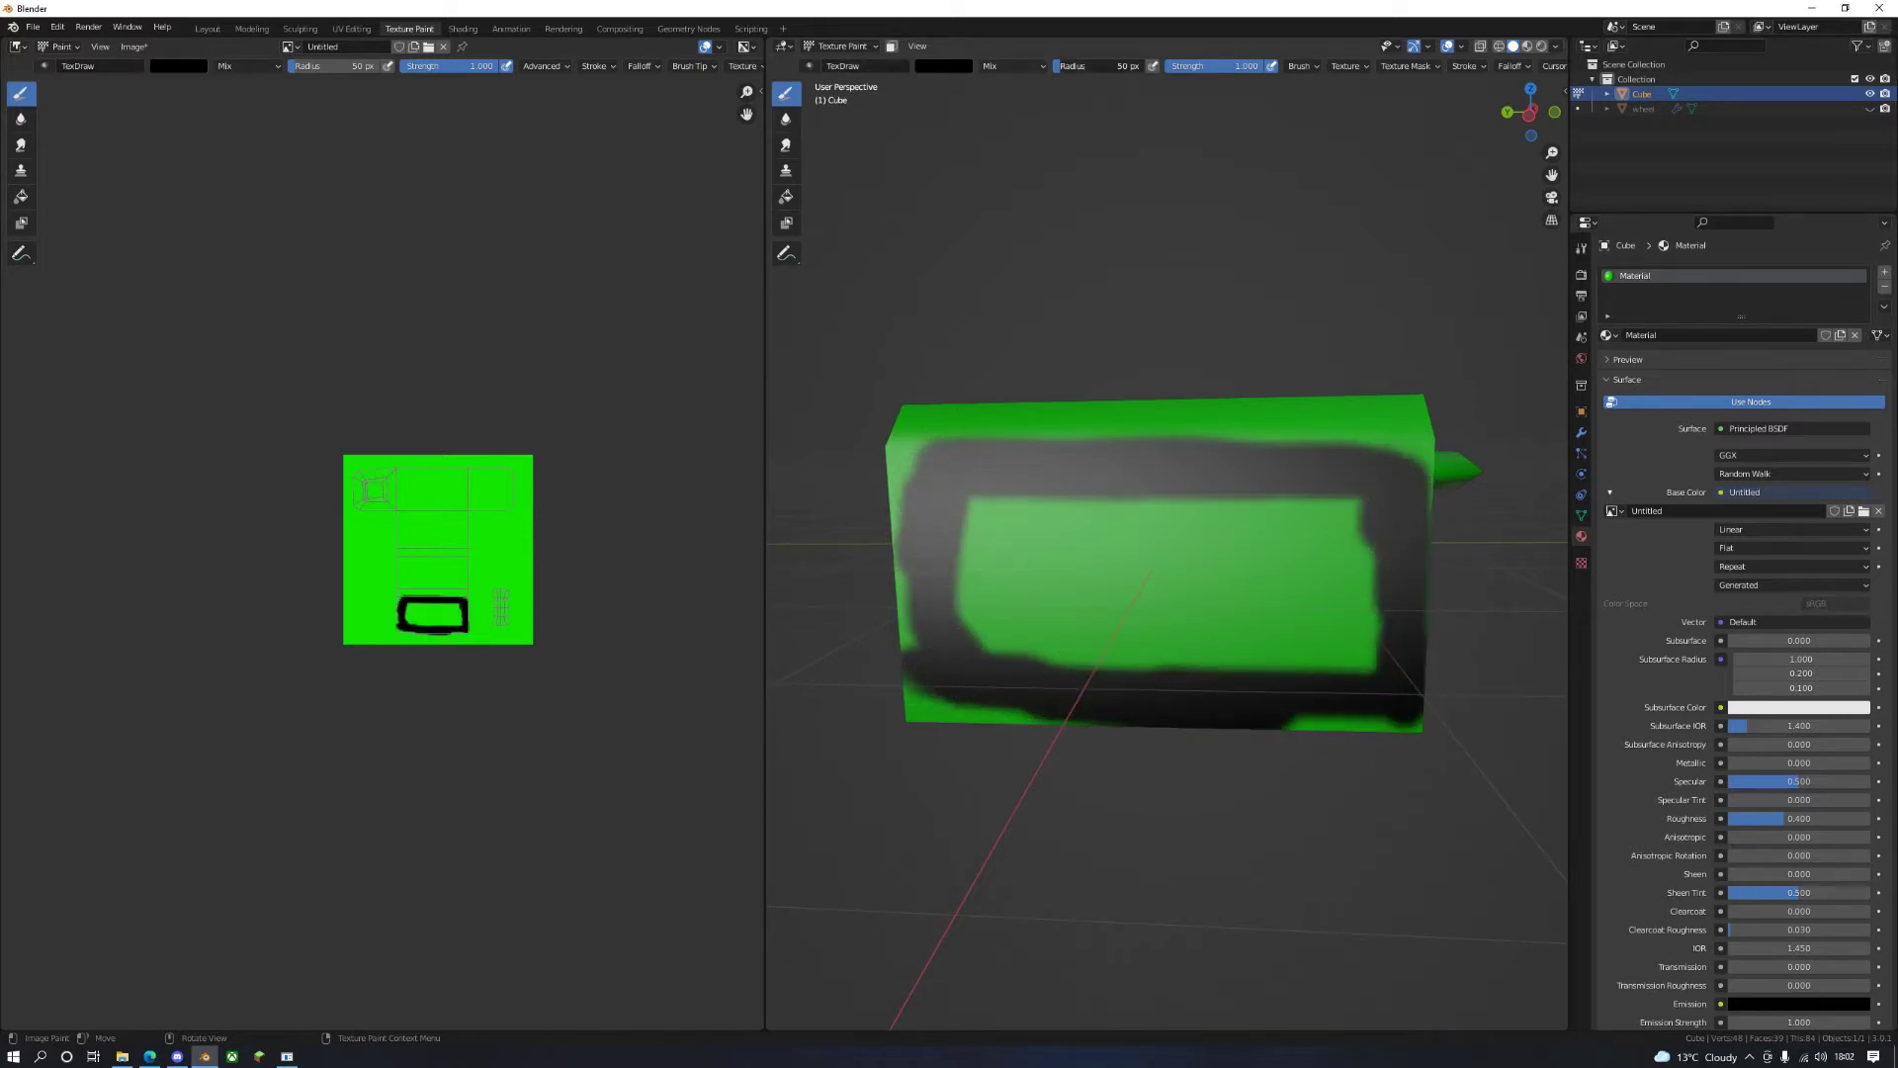
Step: Enlarge the brush to 10 px, finish the Front label, and paint Back on the rear face
key("f")
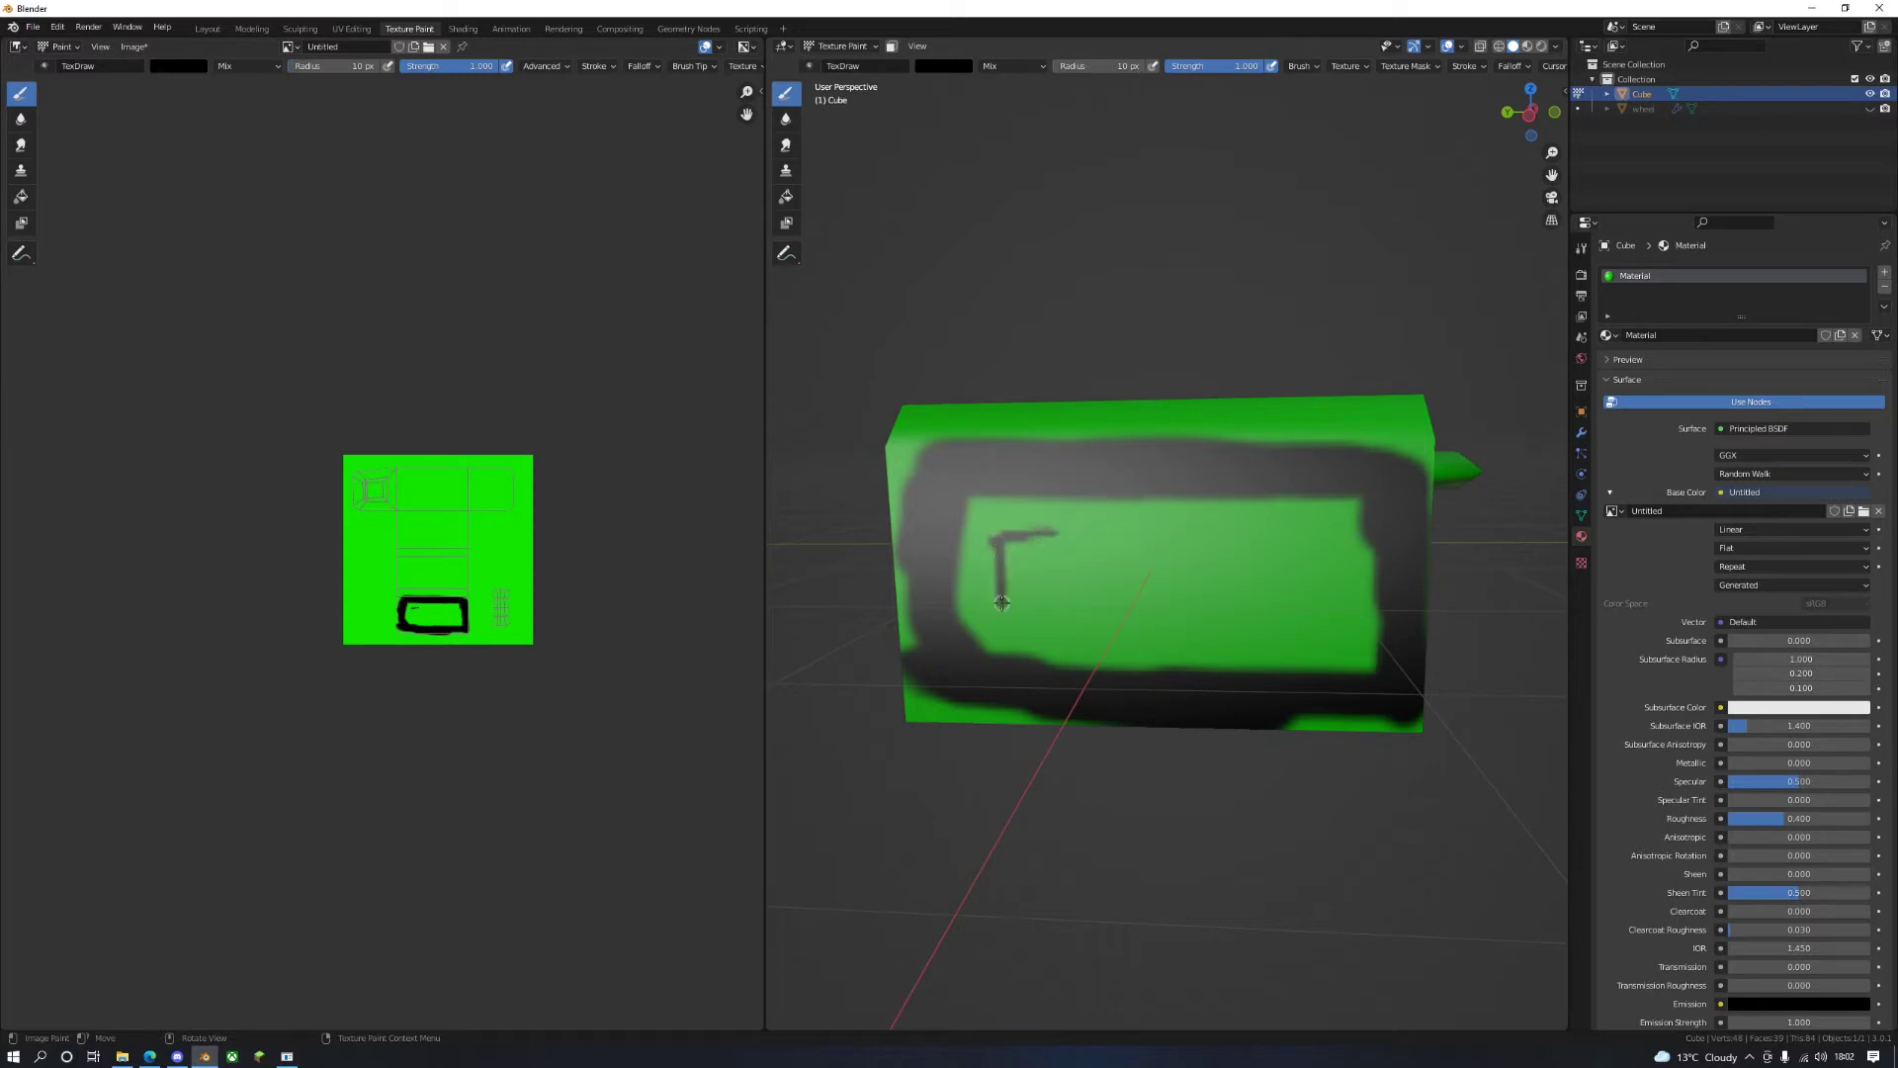
mouse_move(1046, 571)
left_mouse_down()
mouse_move(1094, 577)
mouse_move(1101, 557)
mouse_move(1179, 593)
left_mouse_up()
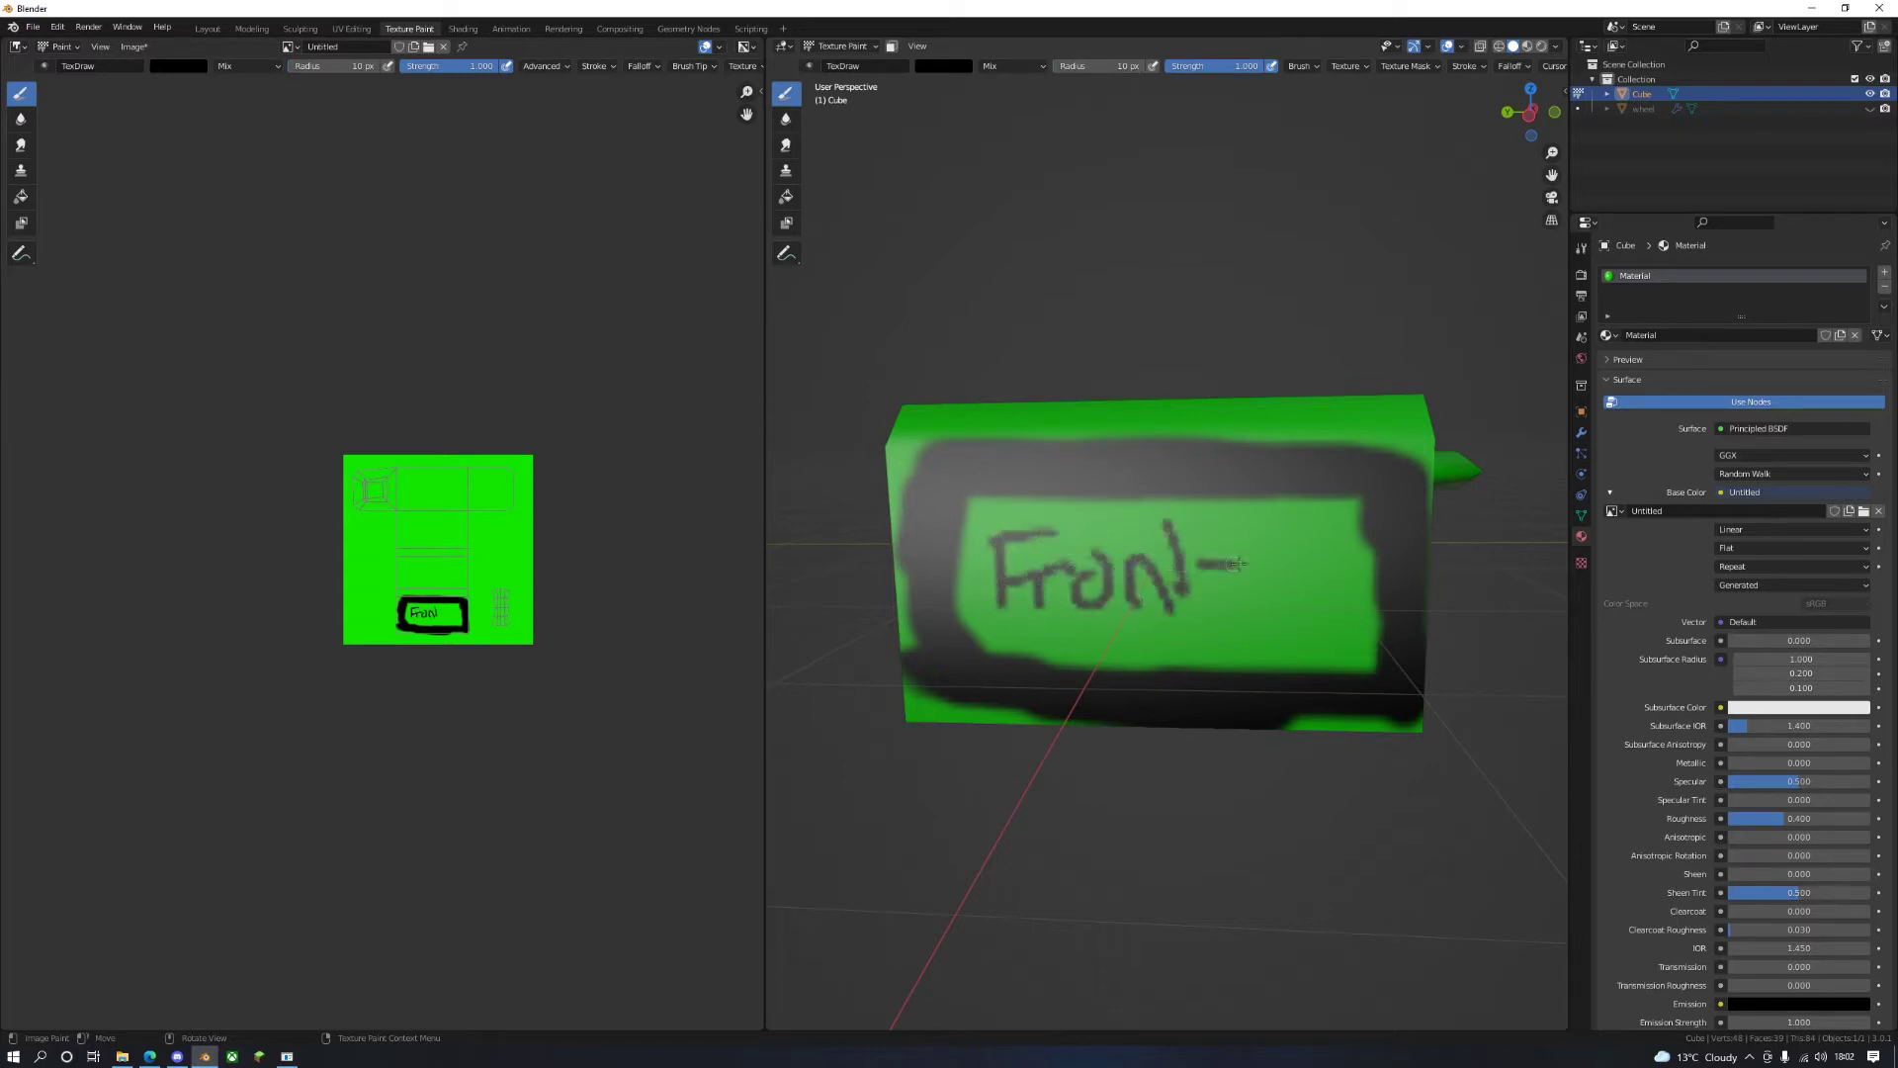
mouse_move(1215, 569)
middle_mouse_down()
mouse_move(1136, 579)
mouse_move(1038, 554)
middle_mouse_up()
mouse_move(1033, 519)
left_mouse_down()
mouse_move(1081, 589)
mouse_move(1221, 608)
mouse_move(1231, 629)
left_mouse_up()
middle_click_drag(1231, 629, 1128, 583)
Step: Paint the labels Top and Bottom on the top and bottom faces
left_click_drag(1026, 466, 1033, 566)
mouse_move(983, 495)
left_mouse_down()
mouse_move(1073, 453)
mouse_move(1125, 543)
left_mouse_up()
left_click_drag(1122, 464, 1175, 587)
middle_click_drag(1175, 587, 1023, 484)
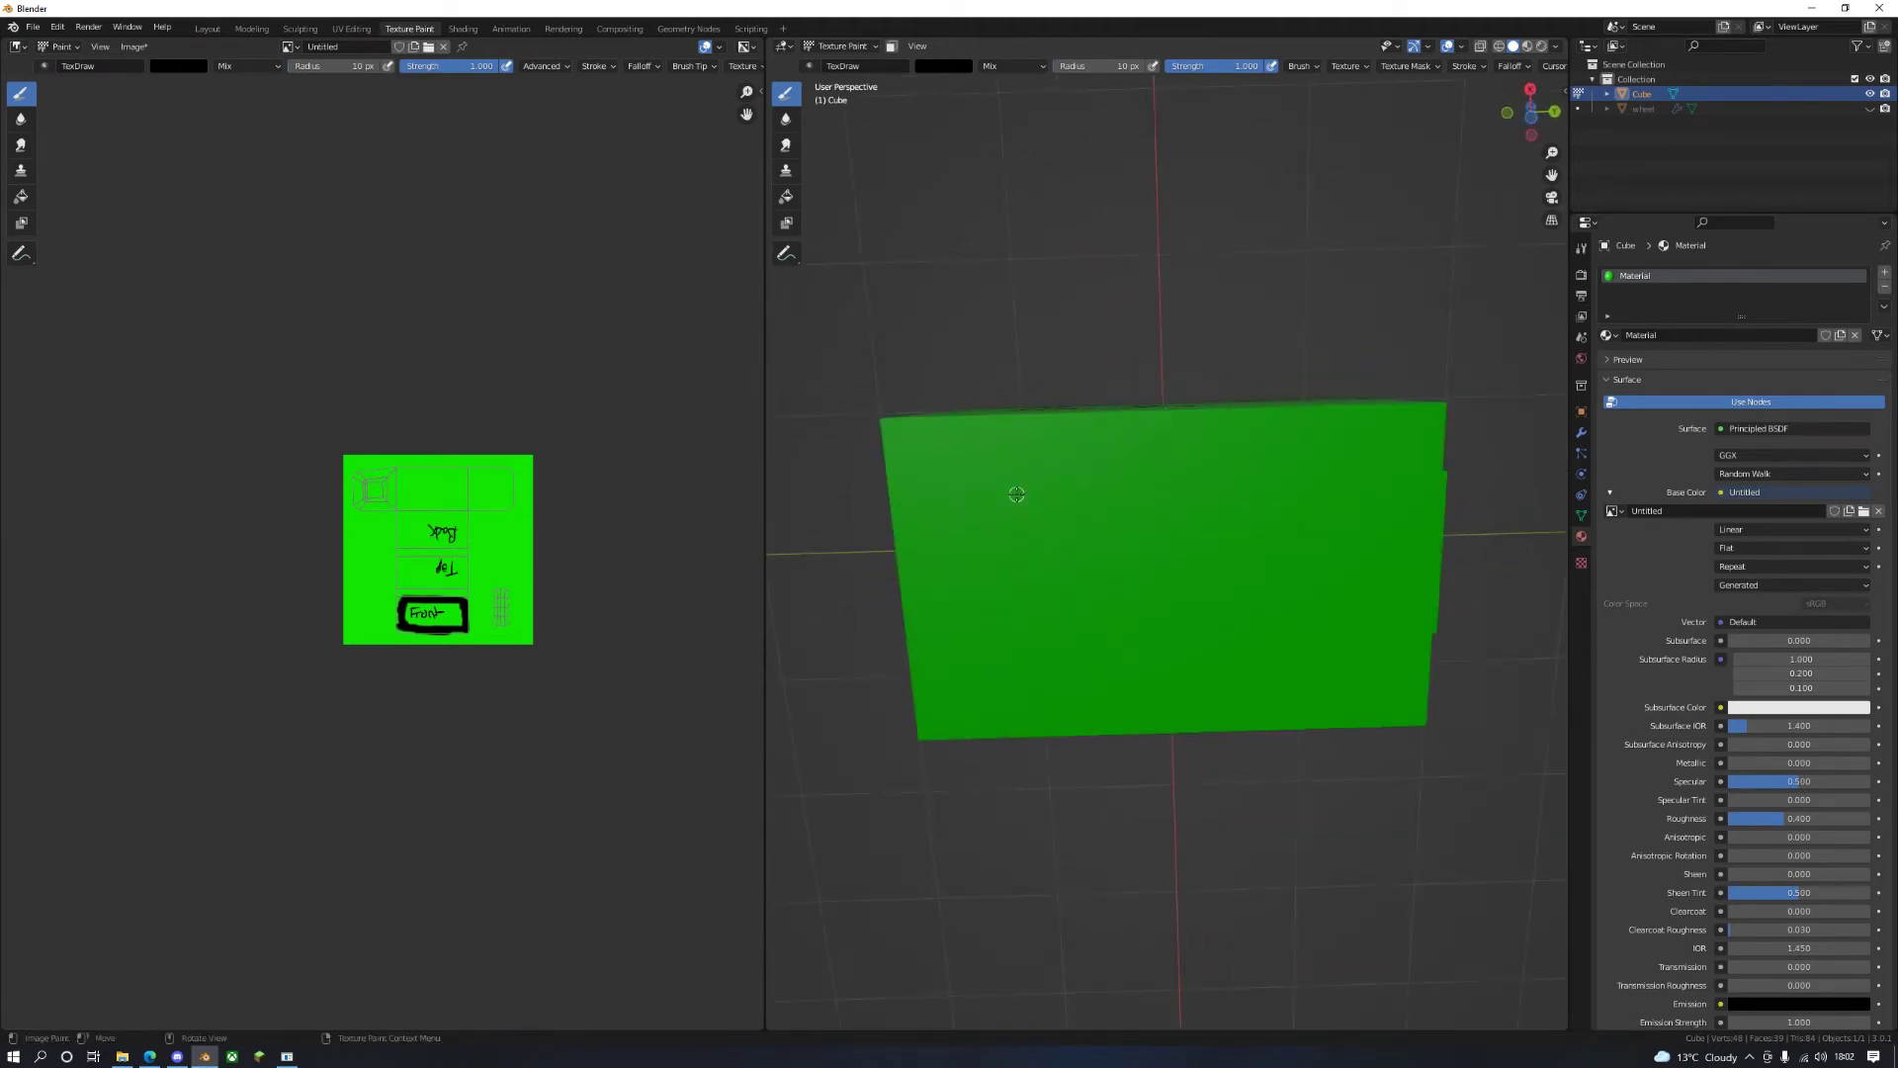
mouse_move(1023, 473)
left_mouse_down()
mouse_move(1054, 530)
mouse_move(1039, 569)
mouse_move(1127, 557)
left_mouse_up()
left_click_drag(1167, 484, 1176, 593)
mouse_move(1198, 486)
left_mouse_down()
mouse_move(1208, 595)
mouse_move(1236, 539)
mouse_move(1261, 546)
left_mouse_up()
mouse_move(1290, 545)
left_mouse_down()
mouse_move(1293, 583)
mouse_move(1376, 589)
left_mouse_up()
middle_click_drag(1376, 589, 1247, 634)
Step: Paint Side on the side face and 'Side handle' on the recessed face
left_click_drag(1059, 515, 1045, 576)
mouse_move(1103, 545)
left_mouse_down()
mouse_move(1107, 588)
mouse_move(1147, 505)
mouse_move(1241, 569)
left_mouse_up()
mouse_move(1082, 605)
left_mouse_down()
mouse_move(1249, 662)
mouse_move(1237, 617)
mouse_move(1280, 667)
mouse_move(1305, 617)
left_mouse_up()
middle_click_drag(1304, 618, 1046, 540)
mouse_move(1053, 534)
left_mouse_down()
mouse_move(1108, 566)
mouse_move(1144, 537)
mouse_move(1131, 500)
mouse_move(1193, 557)
left_mouse_up()
mouse_move(1058, 611)
left_mouse_down()
mouse_move(1097, 653)
mouse_move(1186, 618)
mouse_move(1136, 674)
left_mouse_up()
middle_click_drag(1046, 543, 1176, 550)
Step: Paint black borders along the recessed and raised faces' edges
left_click_drag(1177, 550, 1168, 759)
middle_click_drag(1169, 759, 1043, 439)
left_click_drag(1042, 440, 1264, 435)
middle_click_drag(1264, 434, 1023, 543)
left_click_drag(1010, 564, 1027, 399)
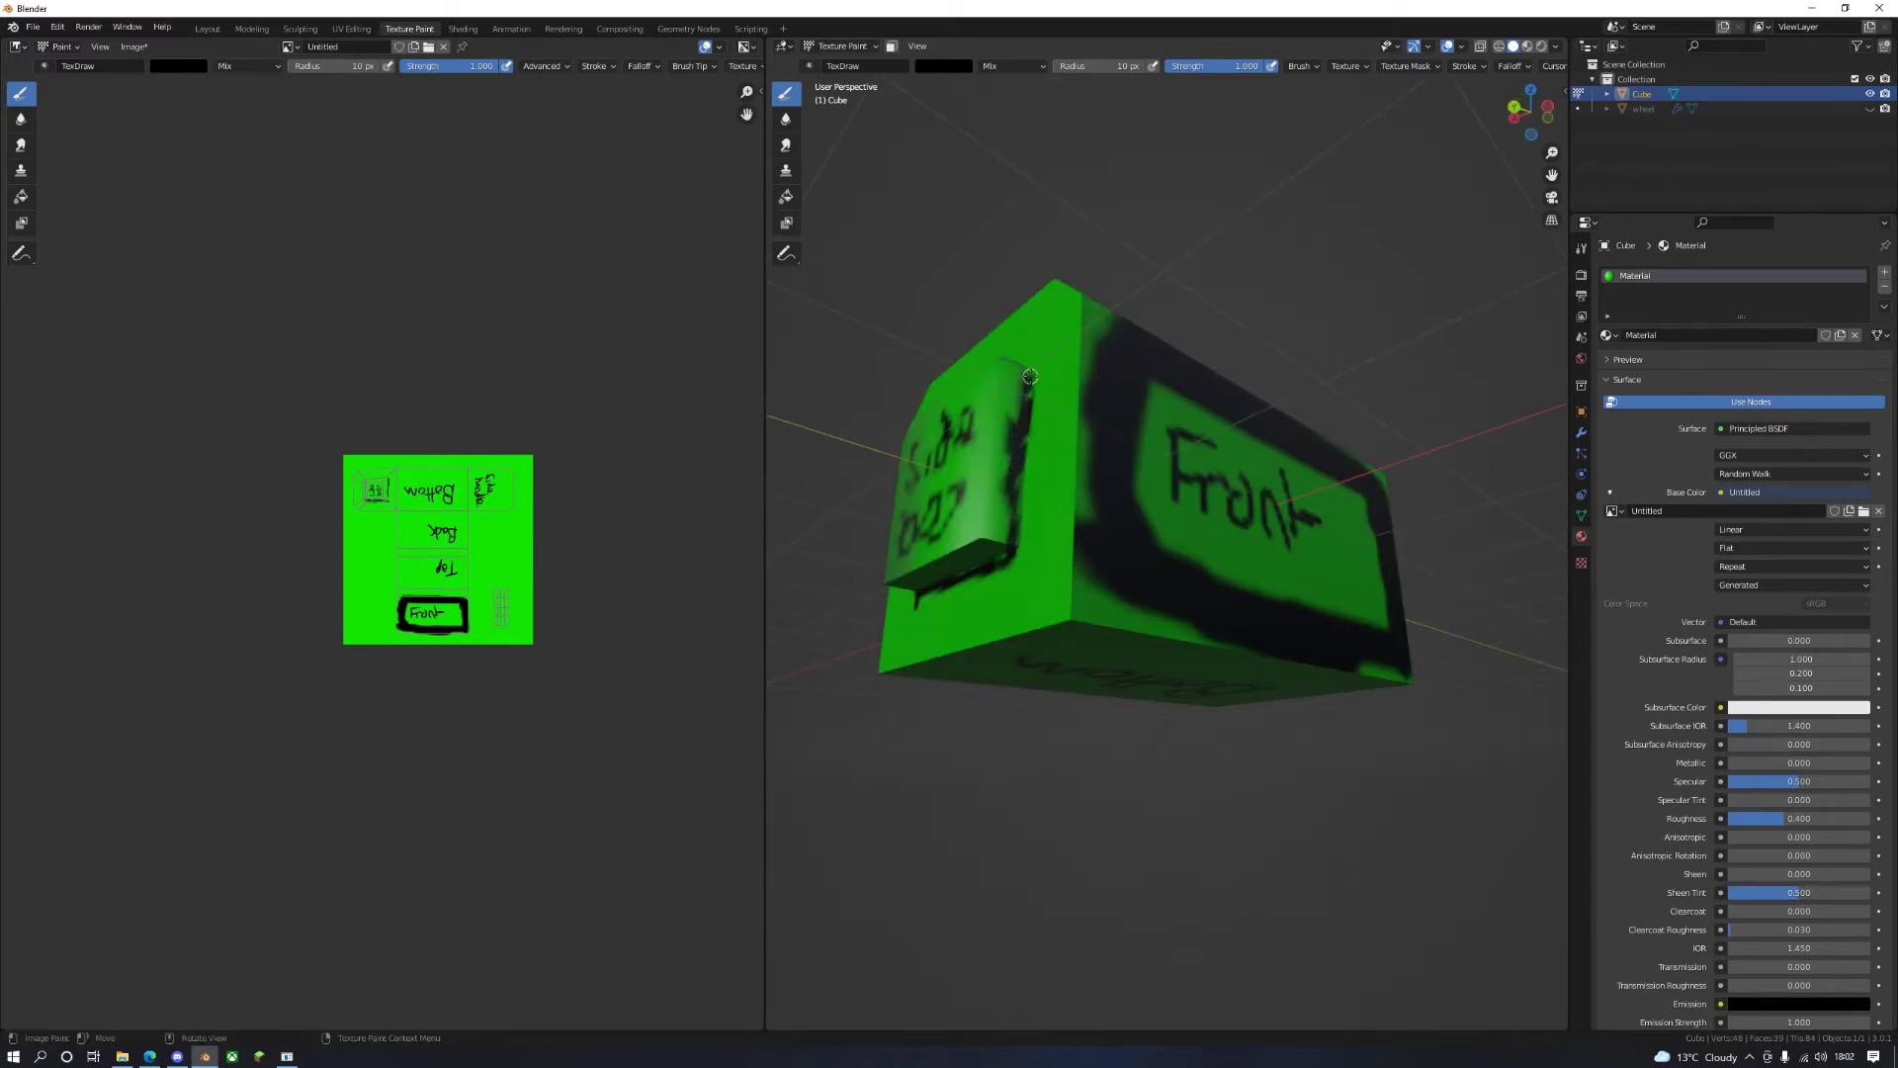
middle_click_drag(1030, 377, 1176, 640)
left_click_drag(1176, 641, 992, 610)
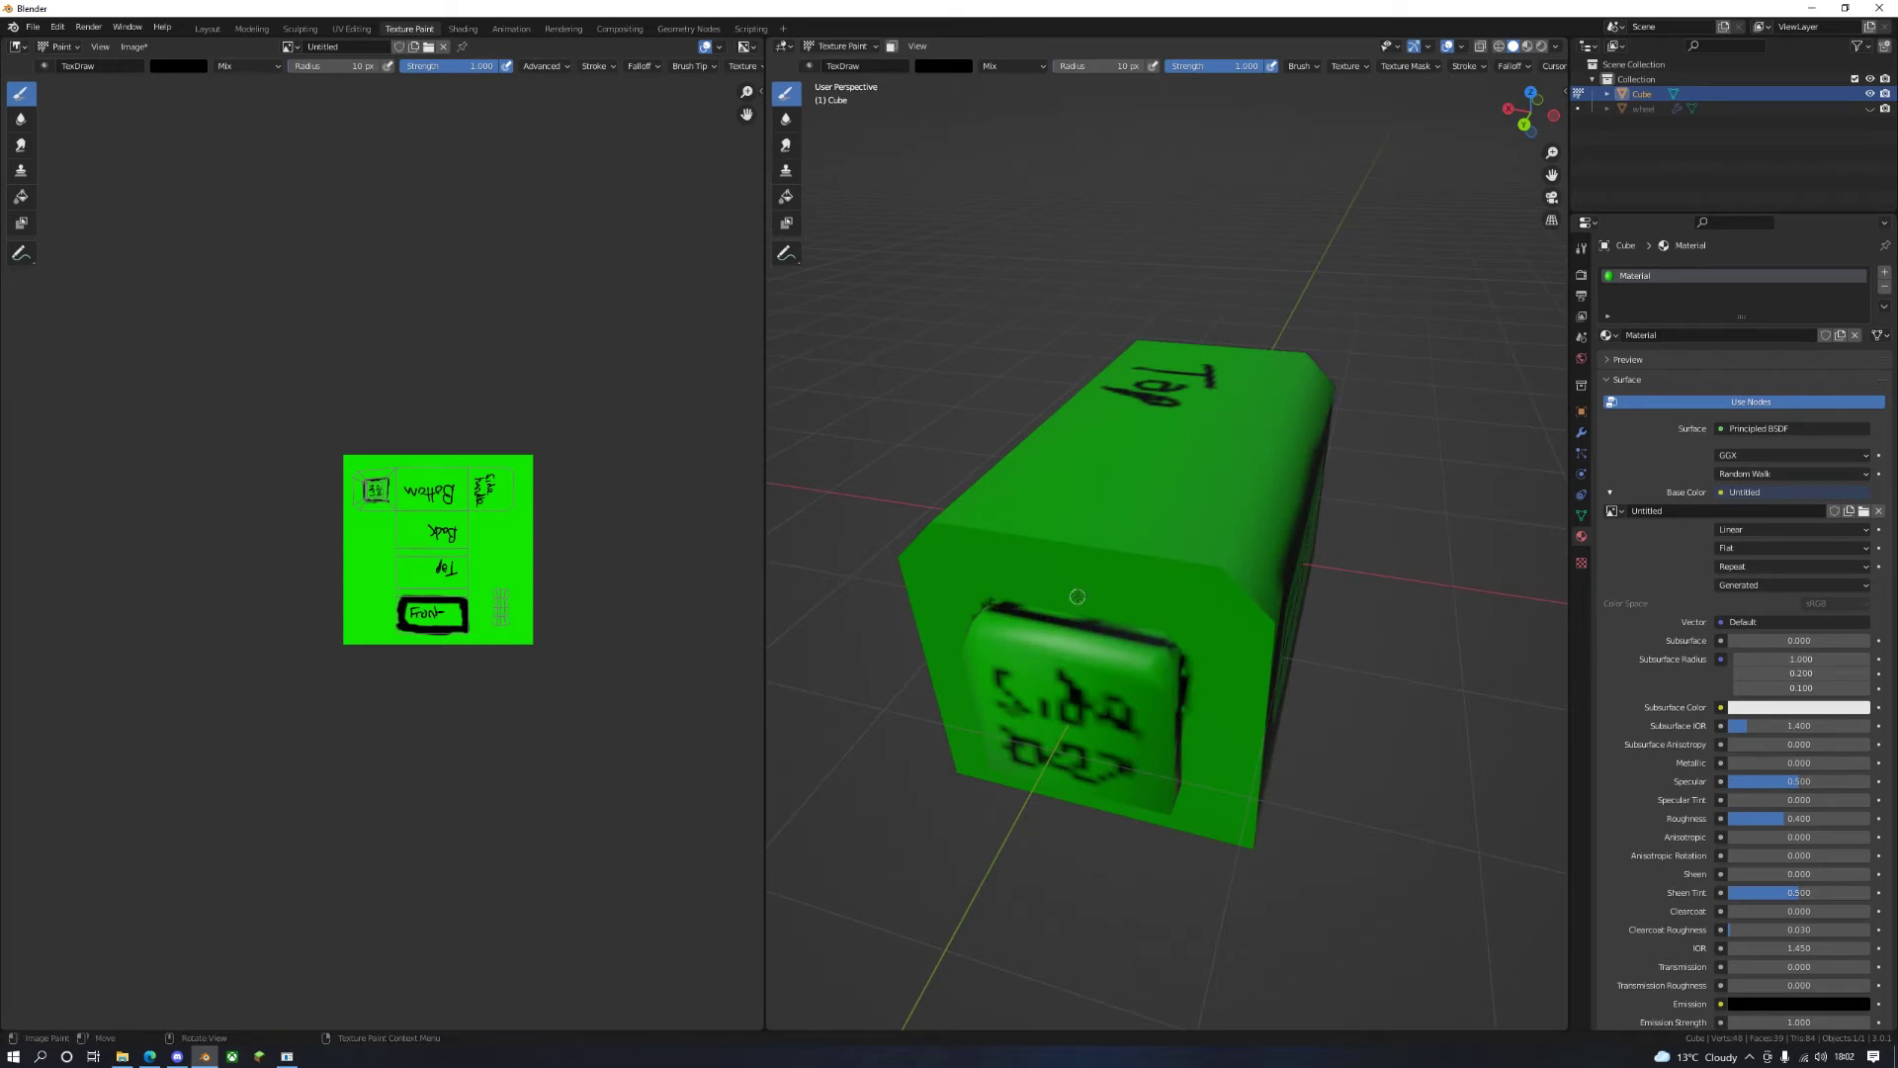
Step: Paint black borders along the cube's top and bottom edges, undoing one misplaced stroke
middle_click_drag(1077, 596, 1157, 543)
scroll(465, 430, "up", 5)
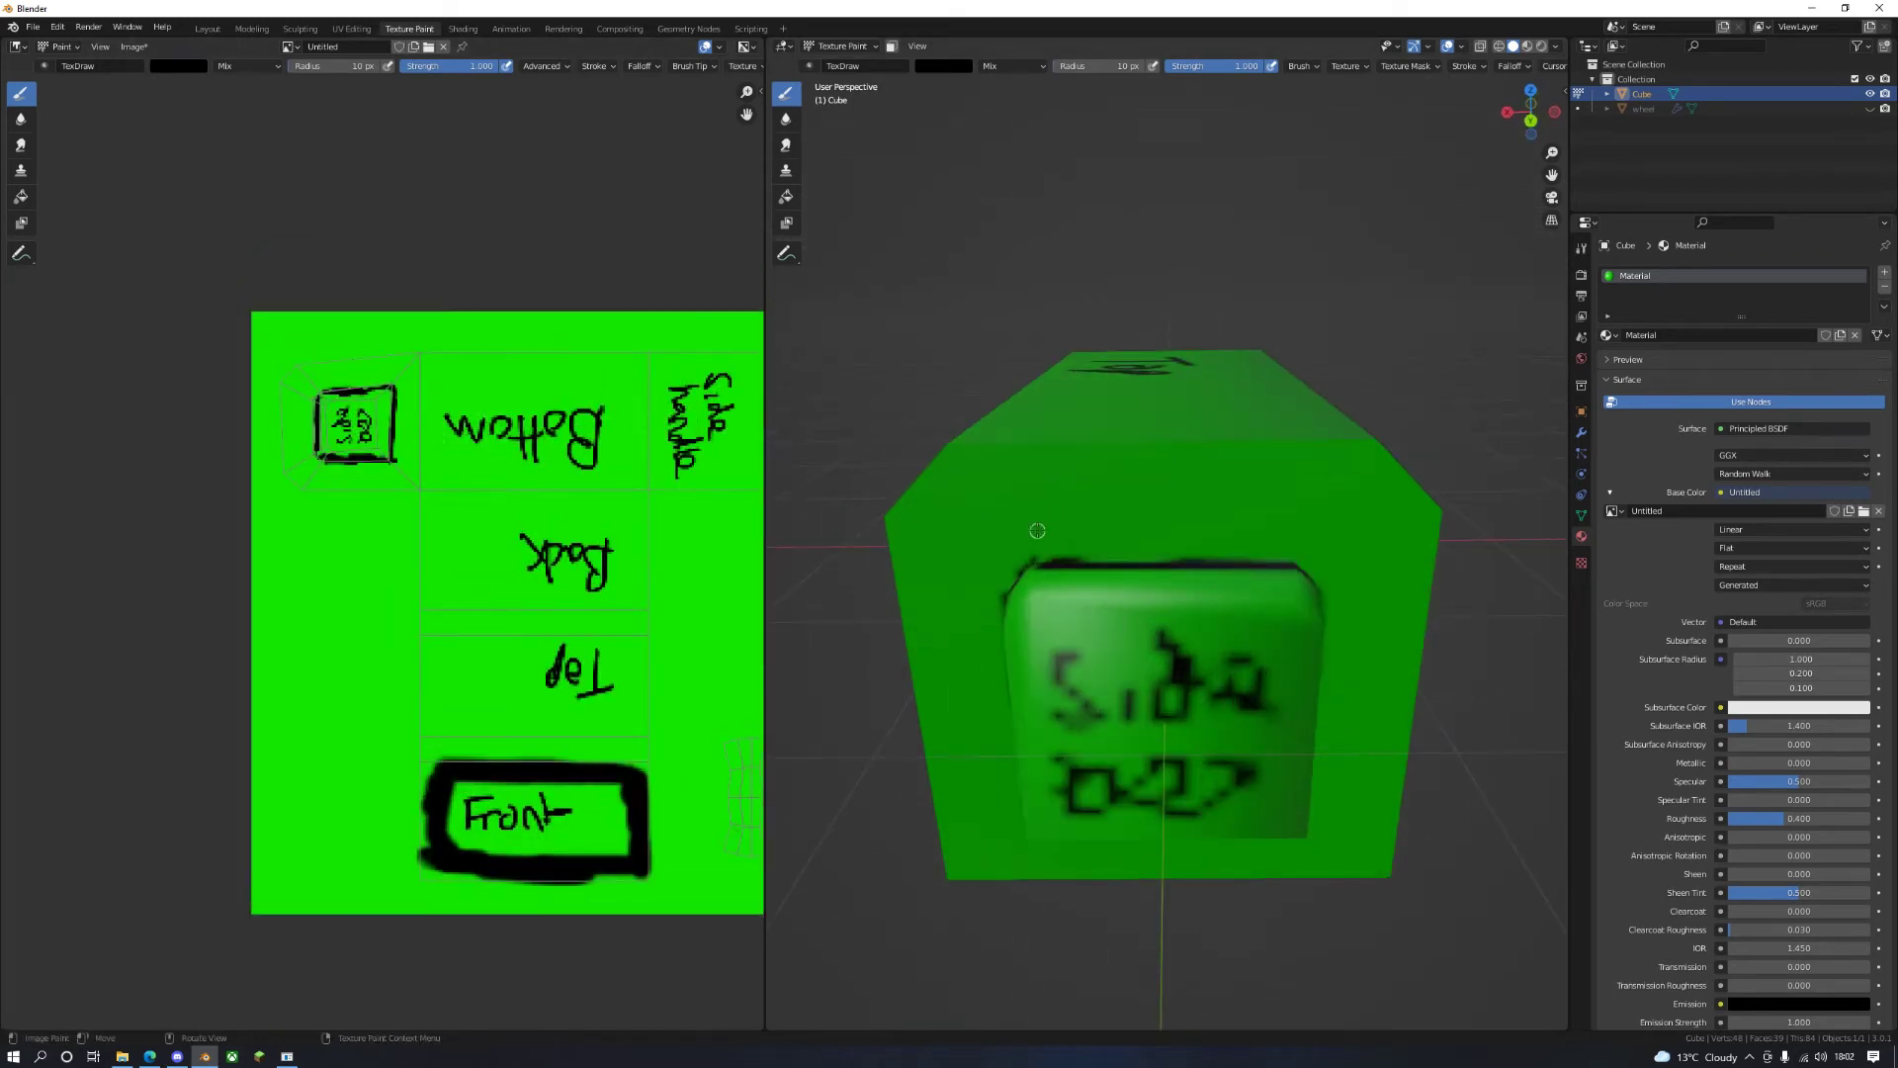
left_click_drag(949, 499, 1127, 493)
middle_click_drag(1127, 492, 922, 417)
key("ctrl+z")
mouse_move(924, 403)
left_mouse_down()
mouse_move(1227, 413)
mouse_move(1294, 451)
mouse_move(1324, 497)
mouse_move(1231, 877)
left_mouse_up()
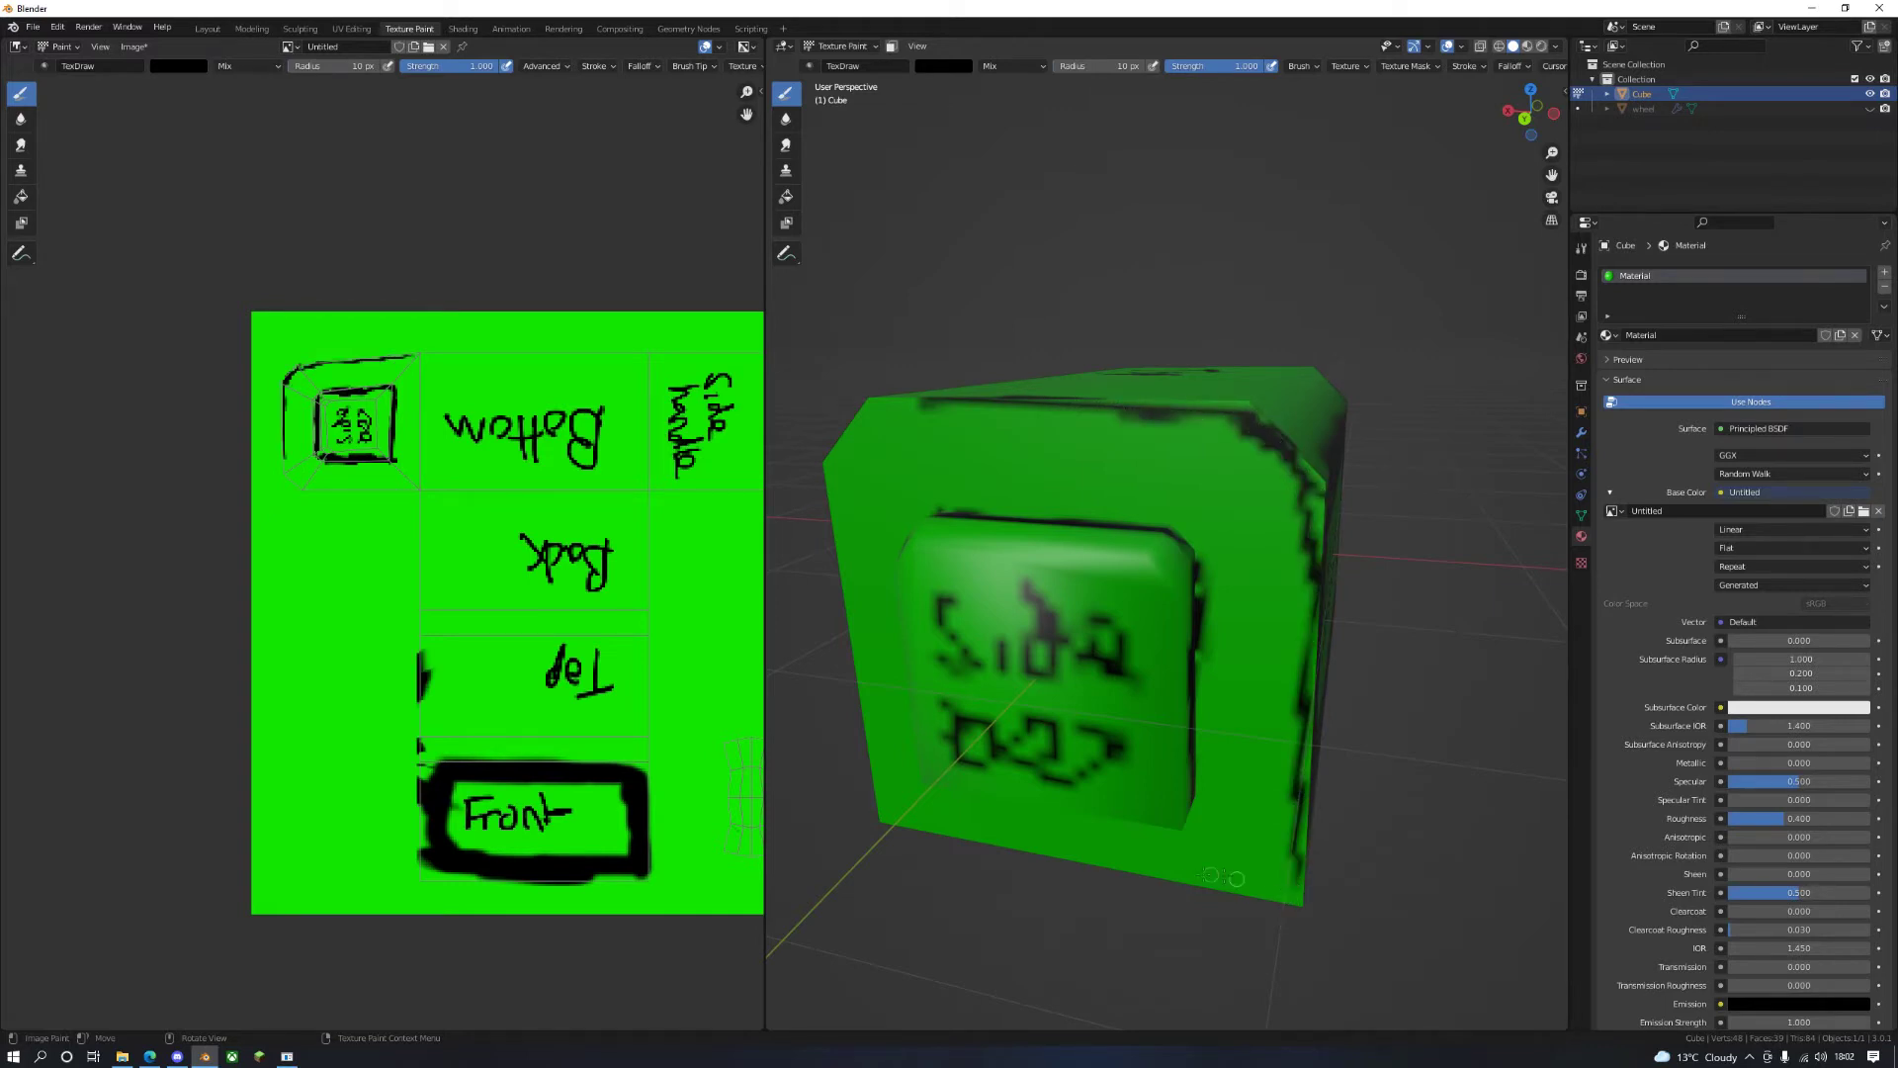
middle_click_drag(1230, 877, 930, 782)
left_click_drag(929, 783, 1464, 766)
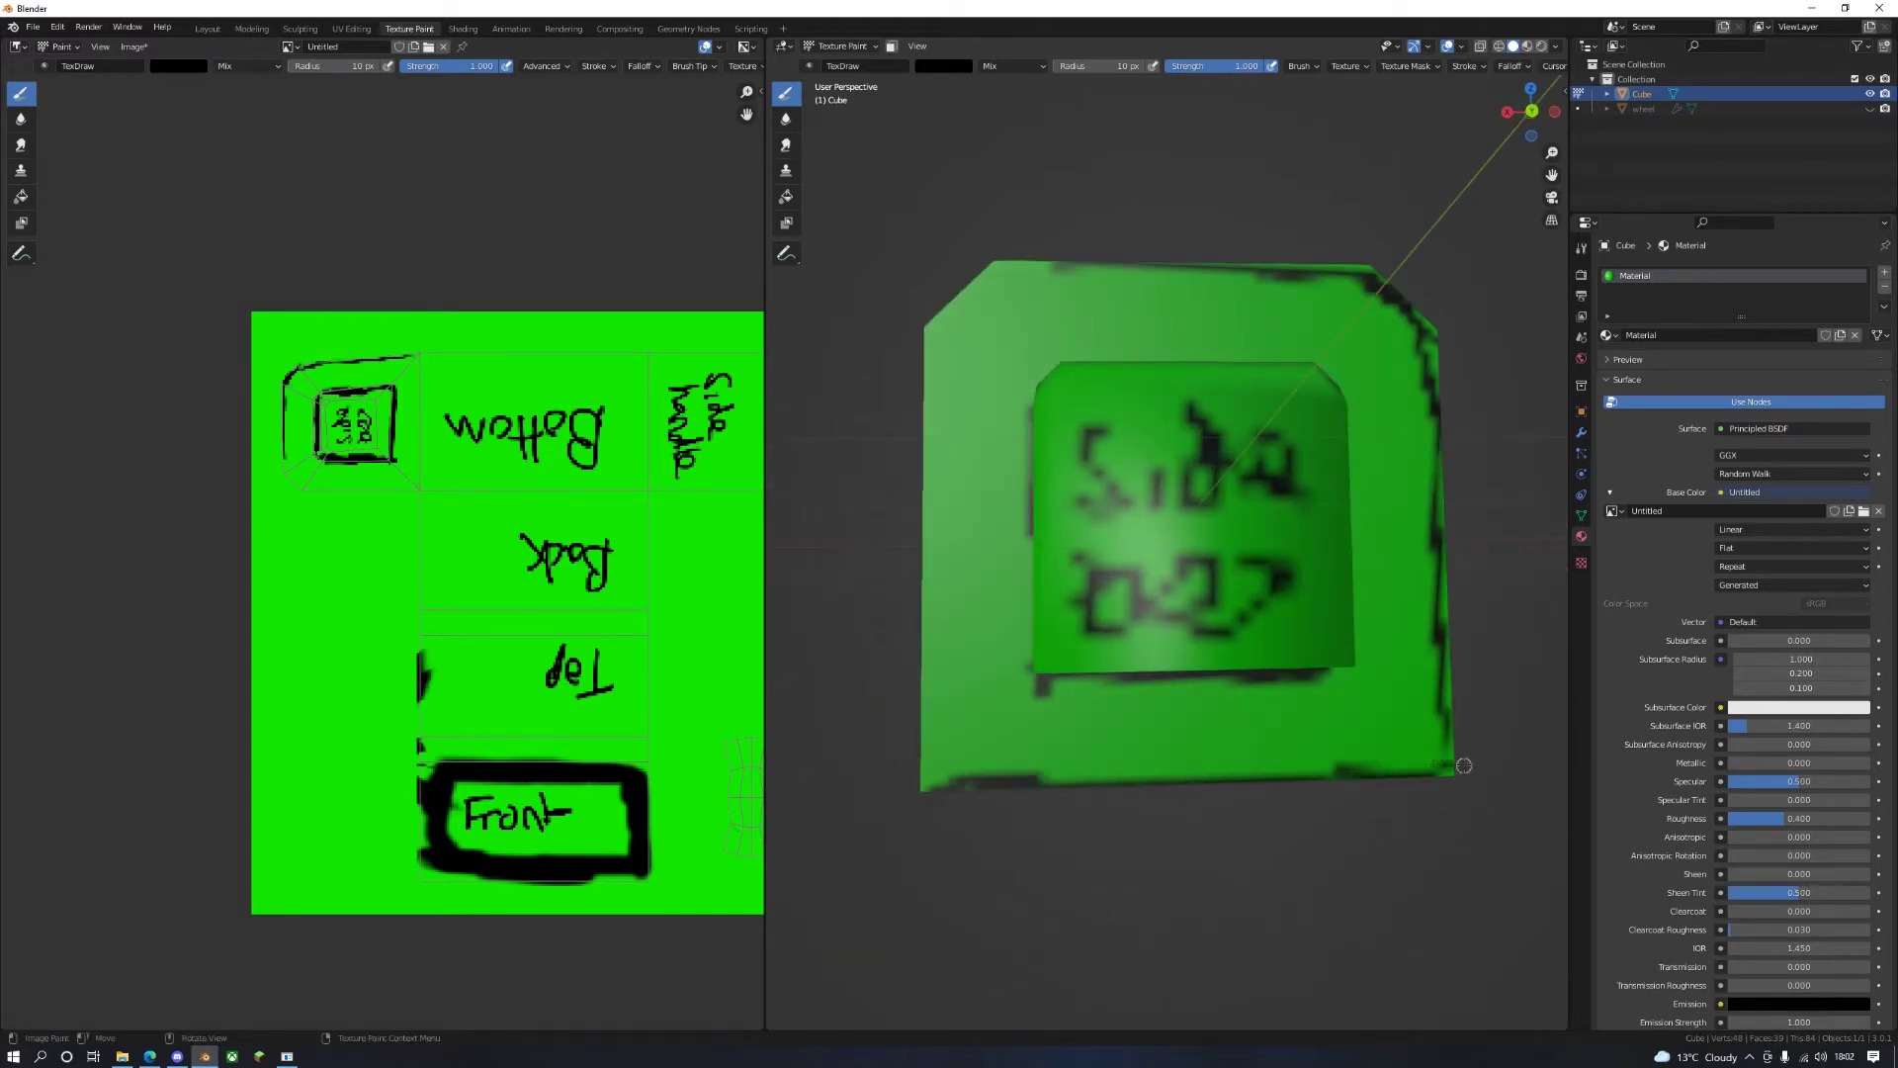
Step: Outline the left edges, wheel island, Back face and front-right edges in black
mouse_move(931, 440)
left_mouse_down()
mouse_move(920, 802)
mouse_move(959, 311)
left_mouse_up()
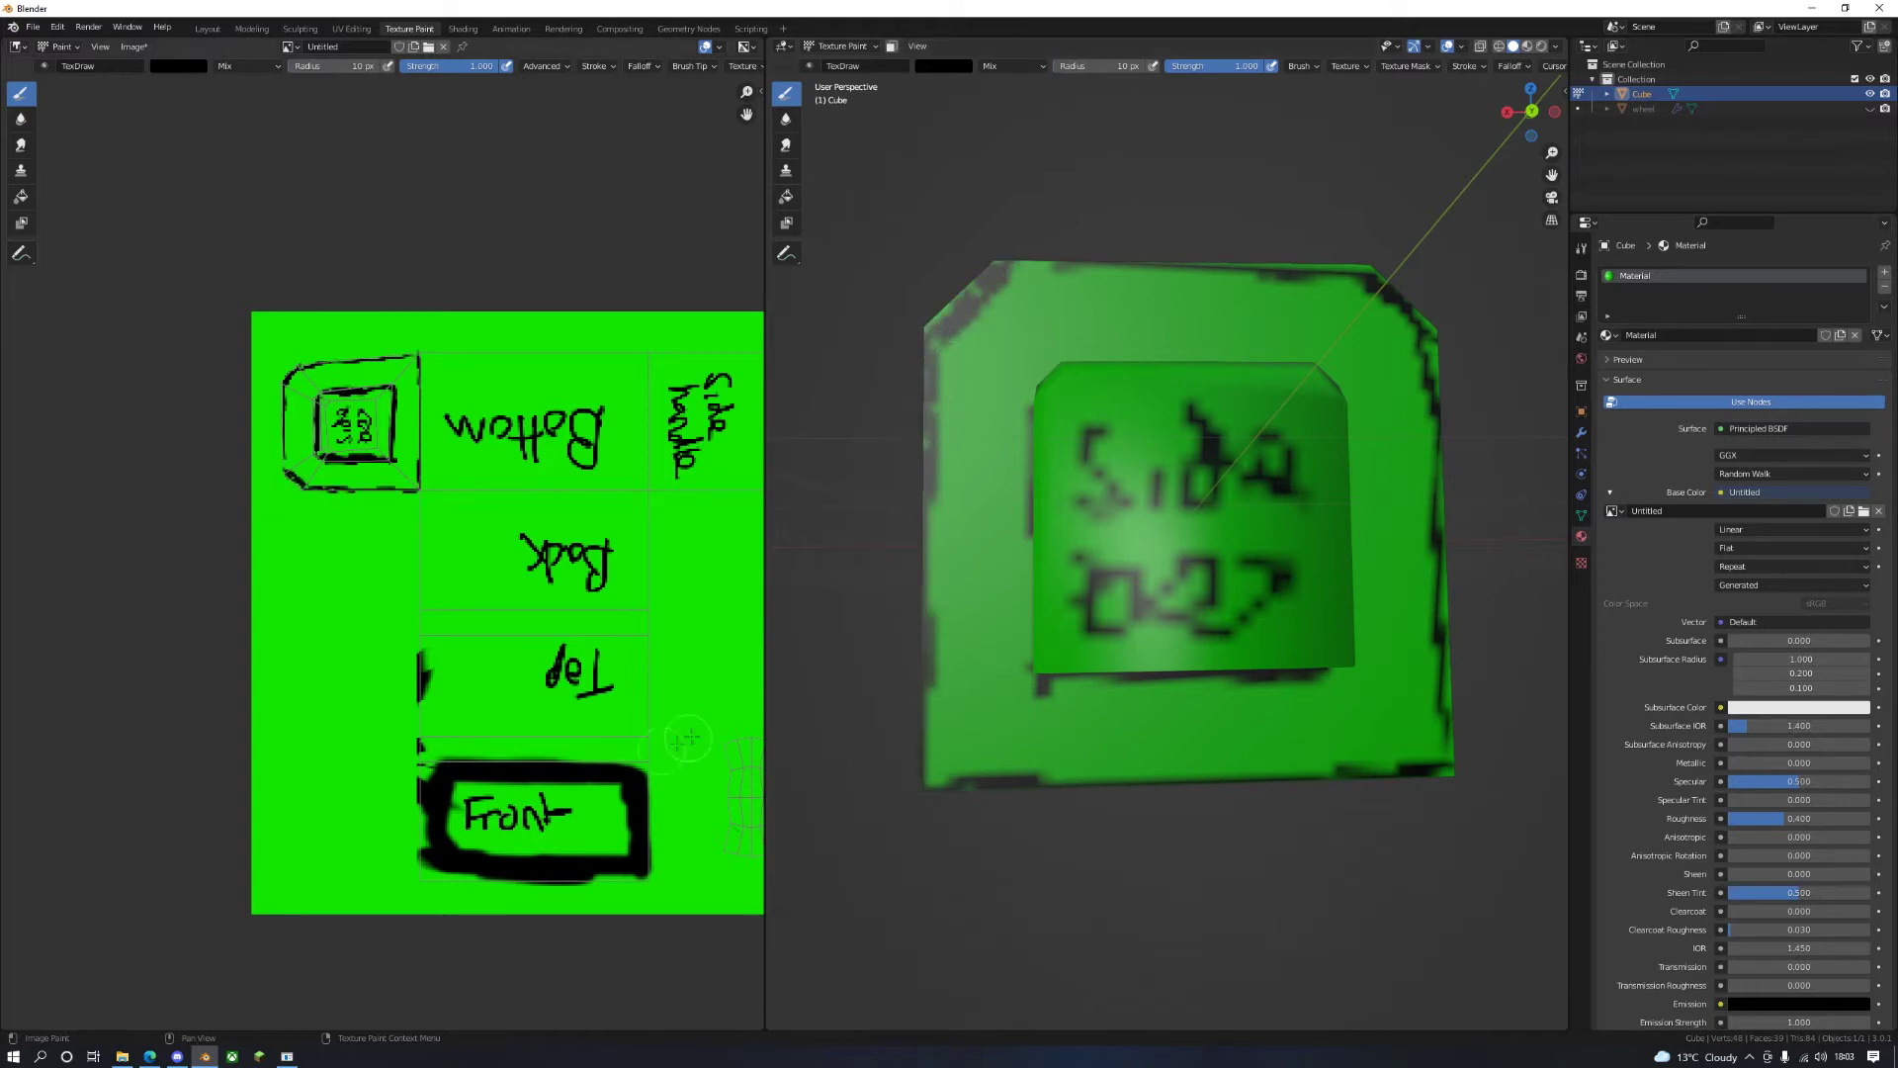
left_click_drag(733, 734, 740, 854)
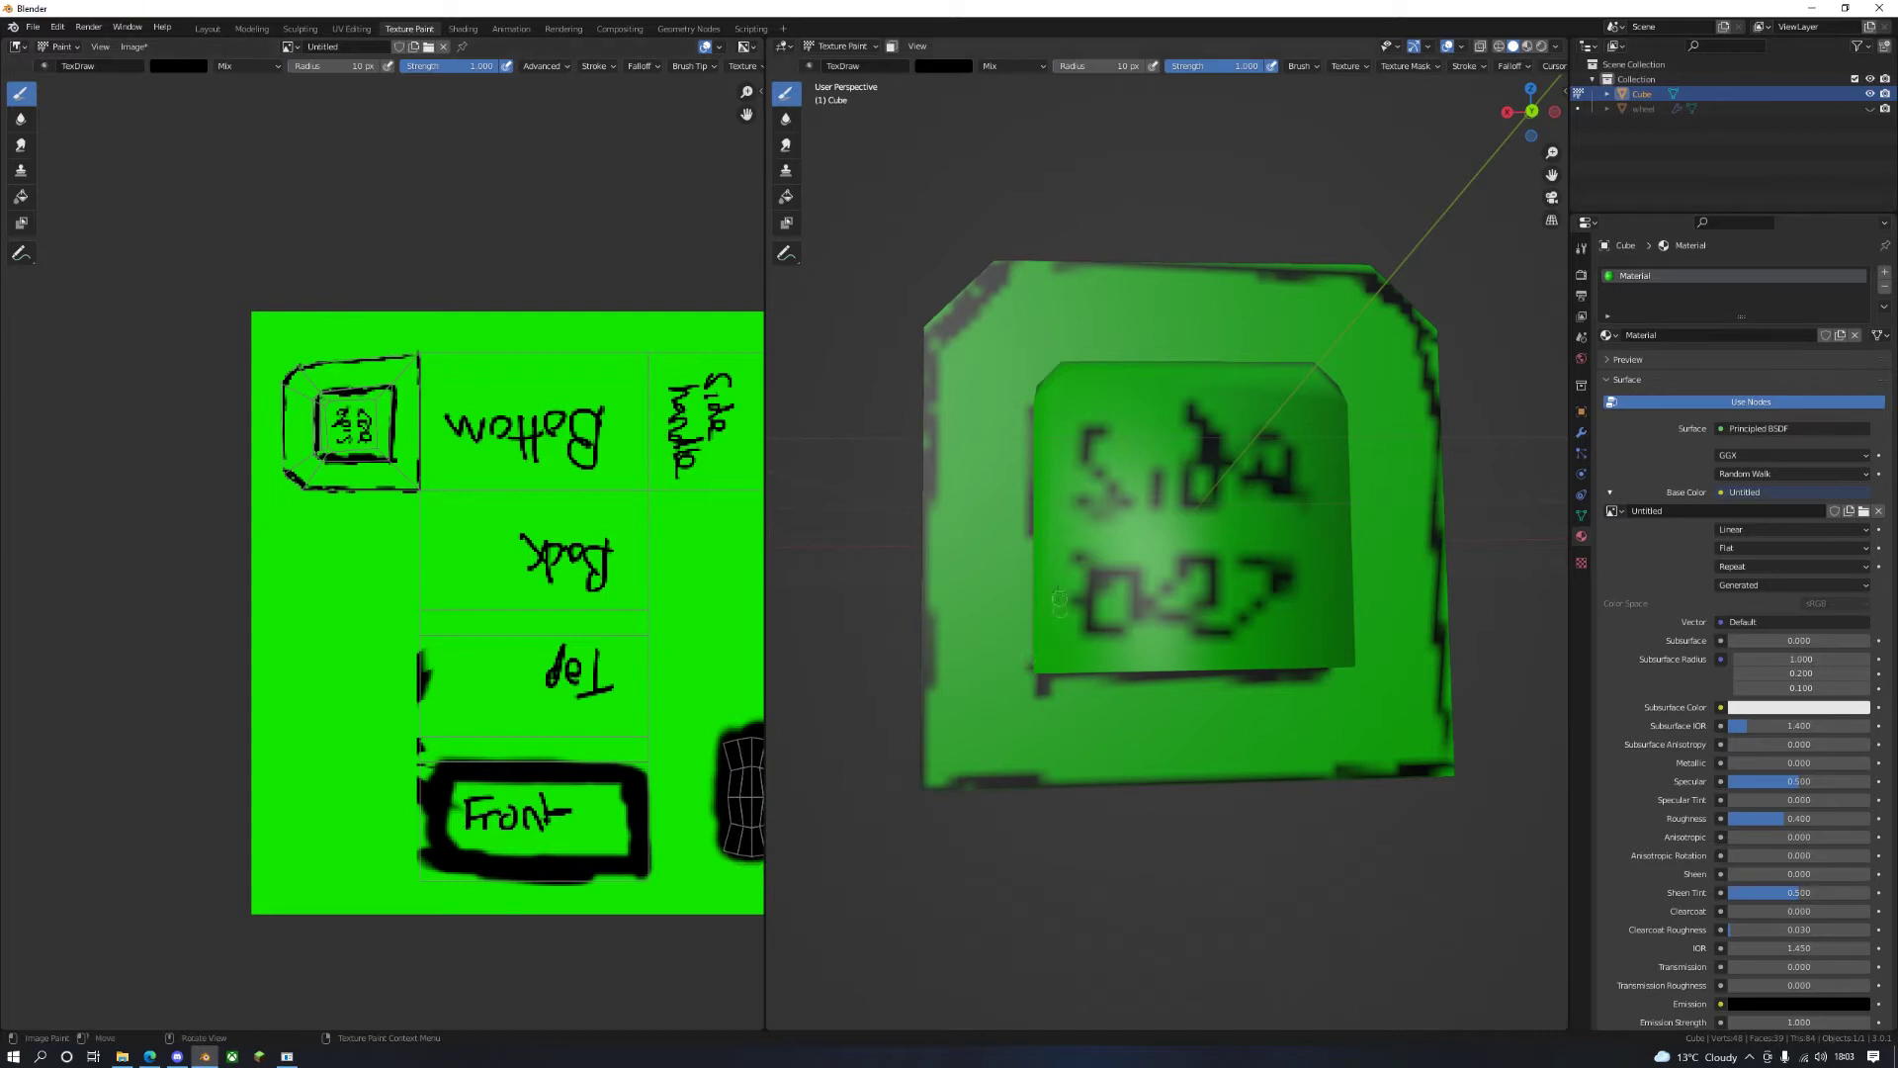
middle_click_drag(1058, 598, 1243, 594)
mouse_move(842, 719)
left_mouse_down()
mouse_move(1499, 726)
mouse_move(1513, 560)
left_mouse_up()
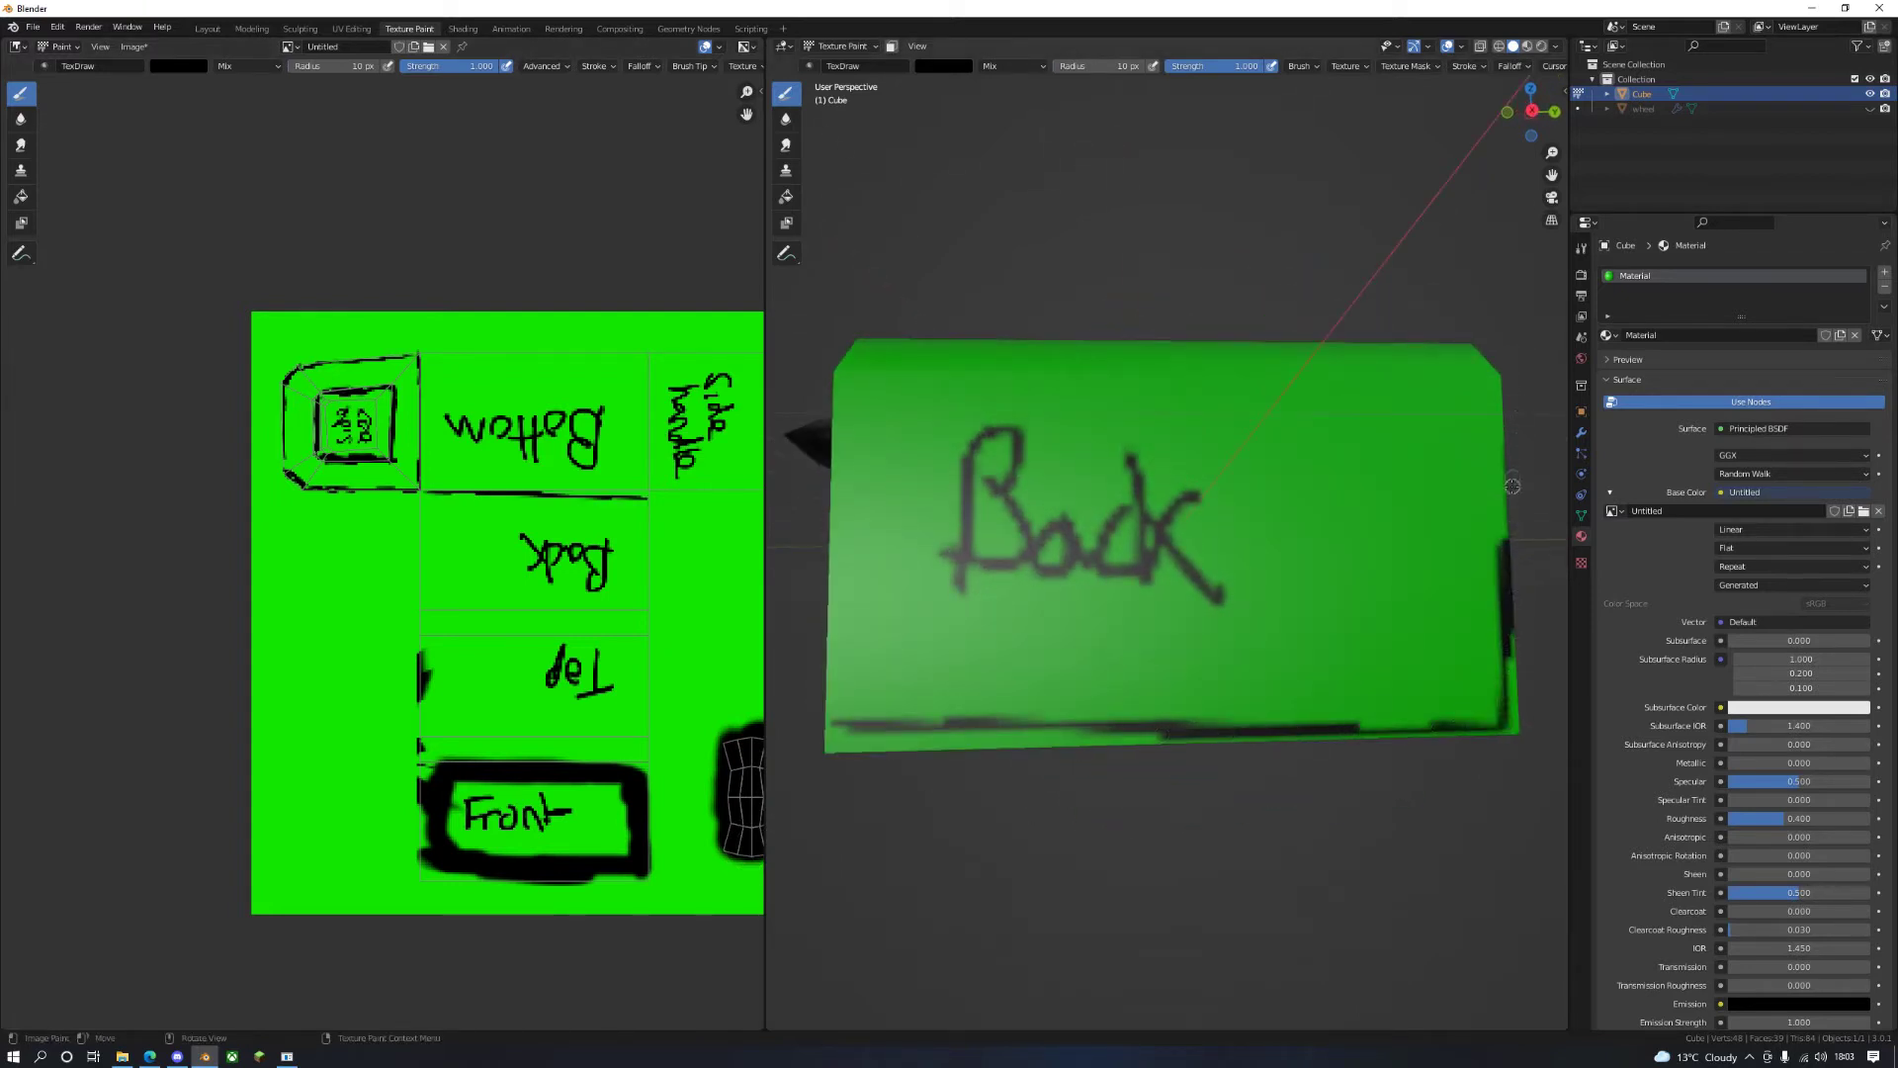
left_click_drag(840, 357, 834, 707)
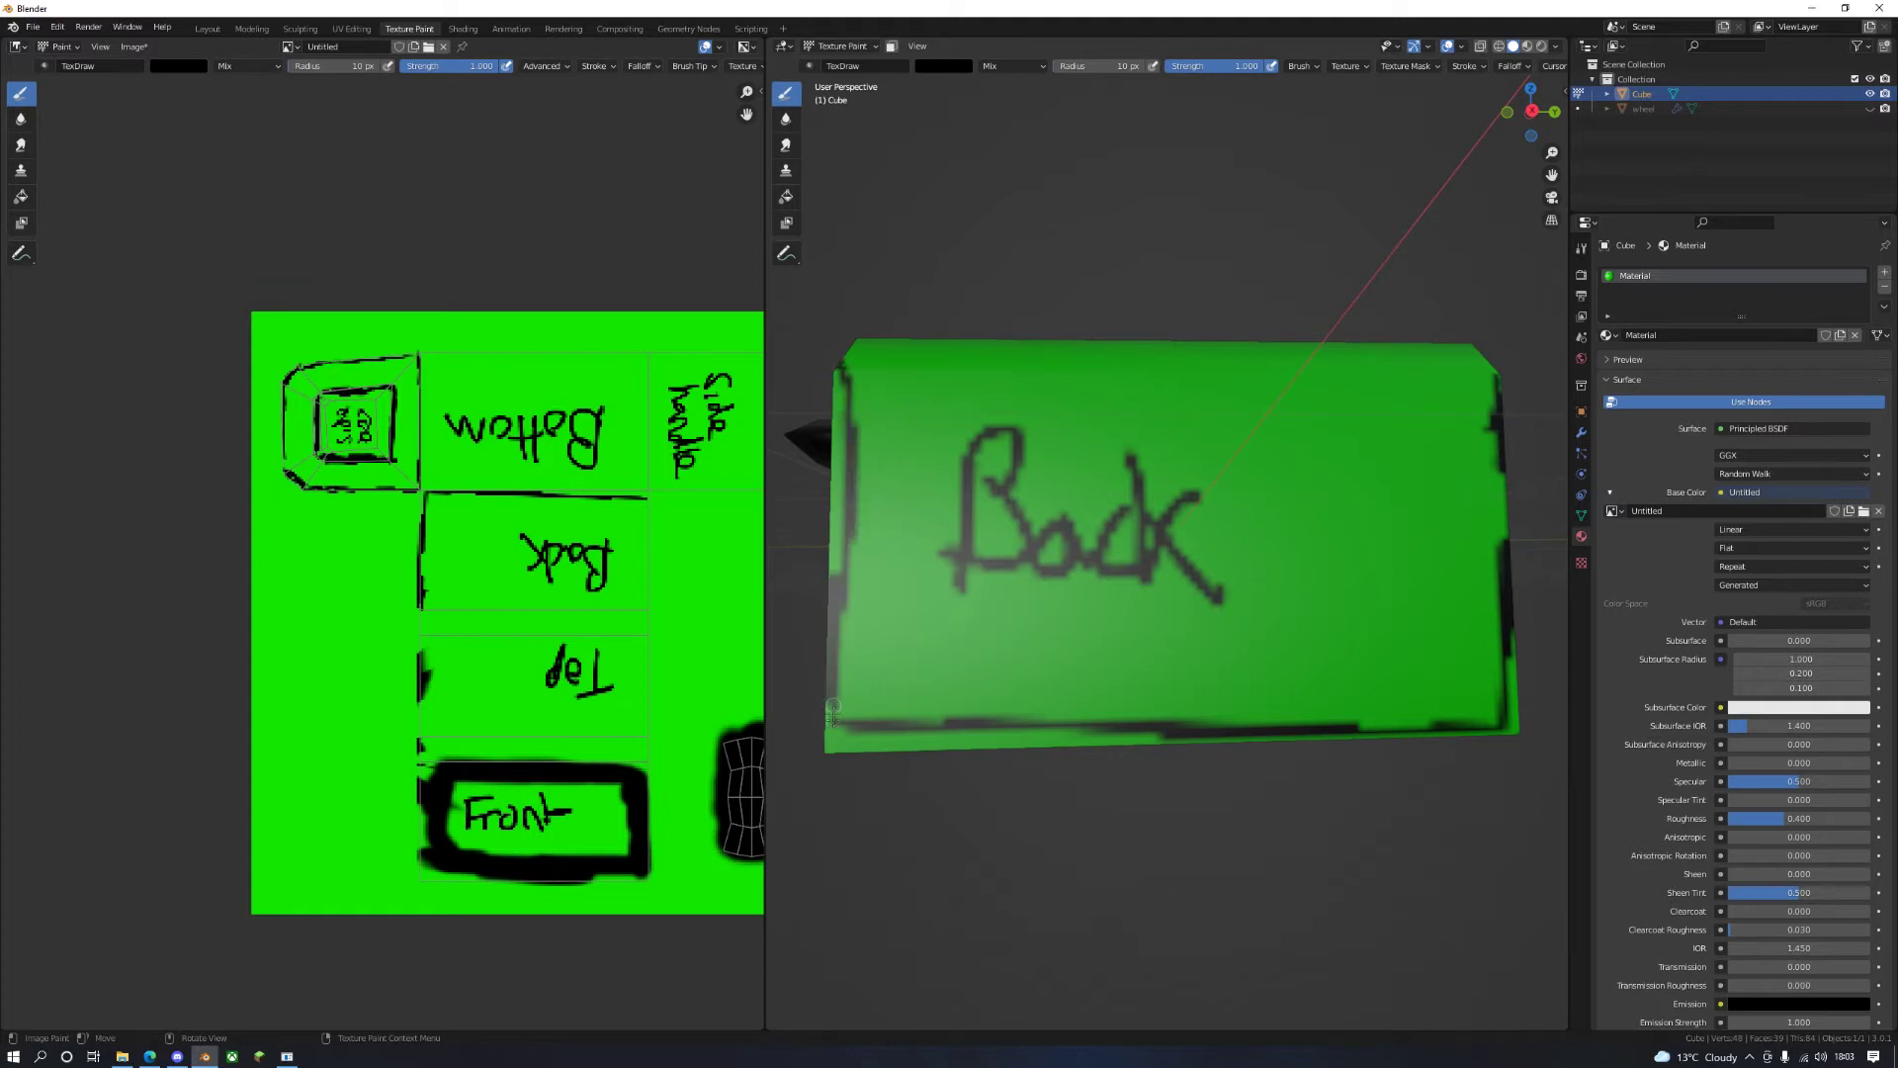
mouse_move(918, 556)
middle_mouse_down()
mouse_move(993, 477)
mouse_move(1222, 500)
mouse_move(1183, 448)
middle_mouse_up()
mouse_move(1148, 376)
left_mouse_down()
mouse_move(1354, 369)
mouse_move(1379, 386)
left_mouse_up()
left_click_drag(1134, 399, 1133, 775)
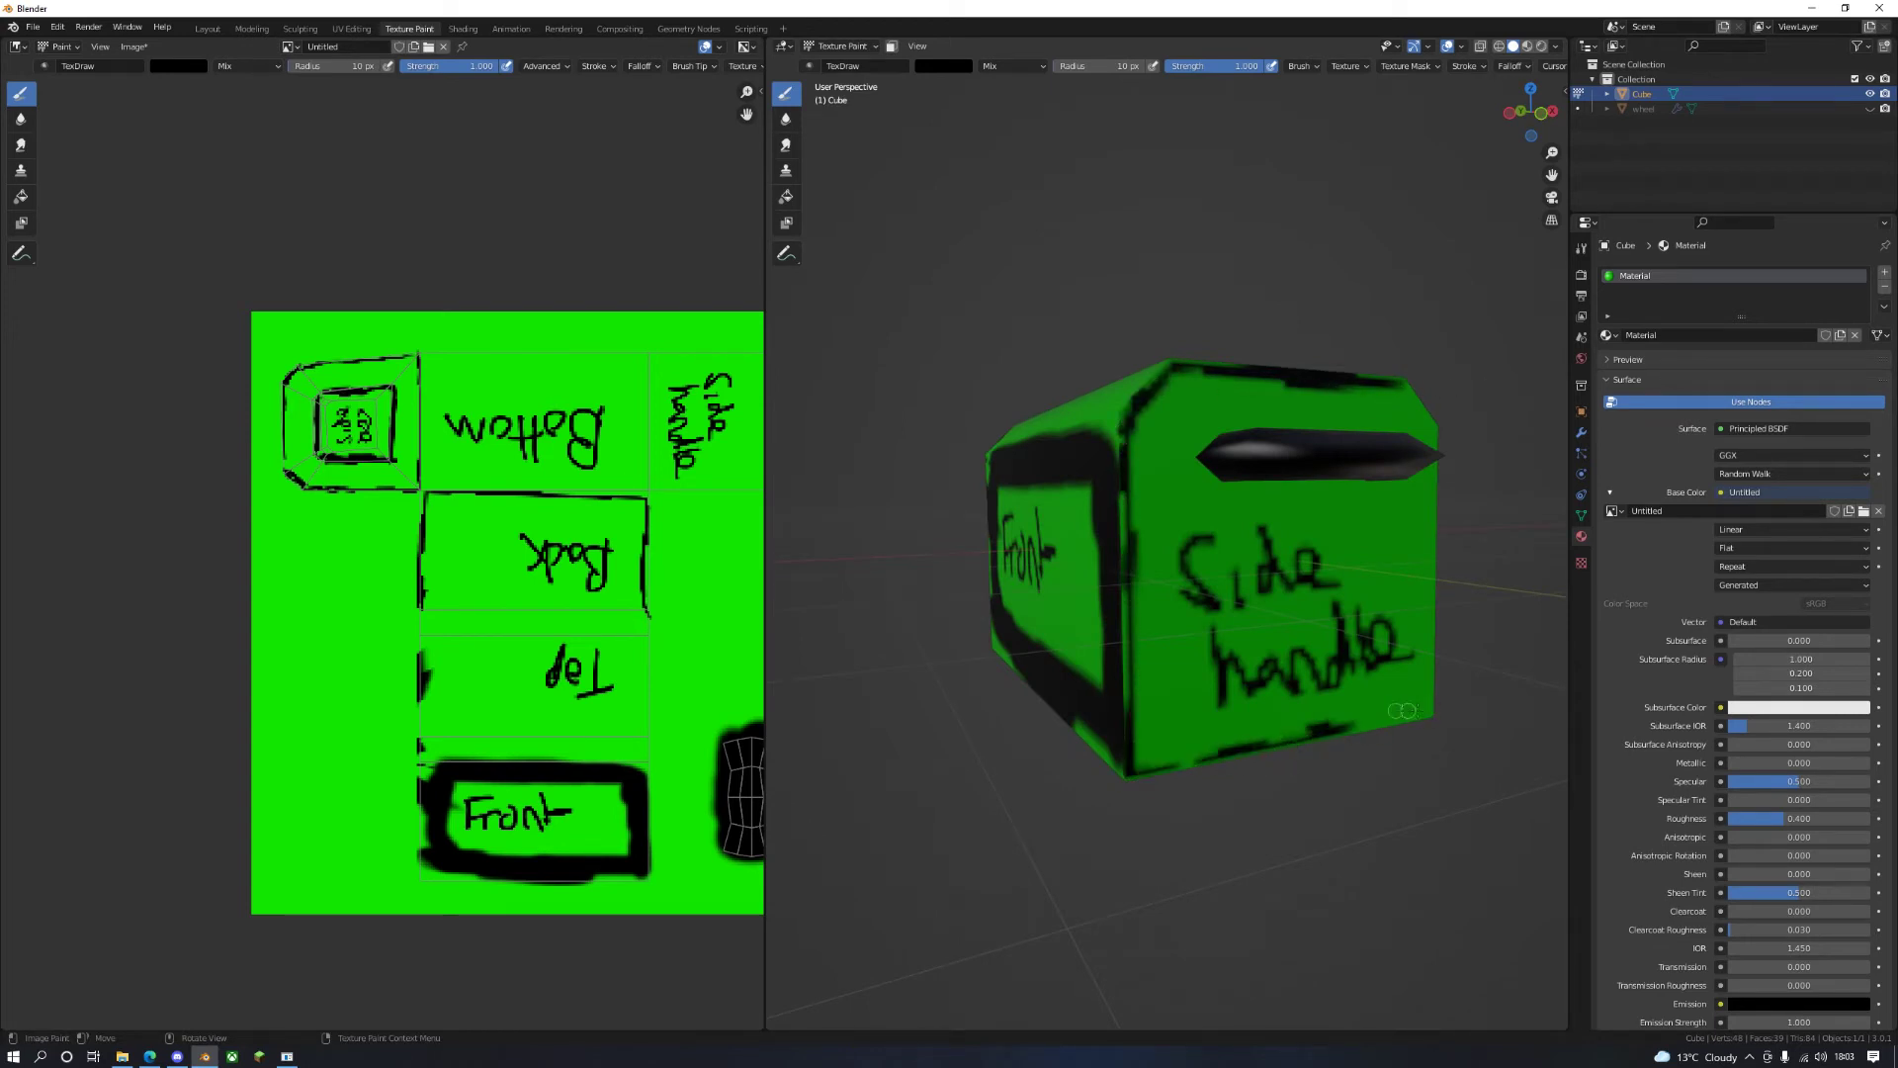
left_click_drag(1402, 709, 1457, 715)
Step: Outline the Side handle face's bottom and right edges in black
middle_click_drag(1402, 715, 1266, 738)
mouse_move(1267, 739)
left_mouse_down()
mouse_move(1373, 741)
mouse_move(1384, 449)
left_mouse_up()
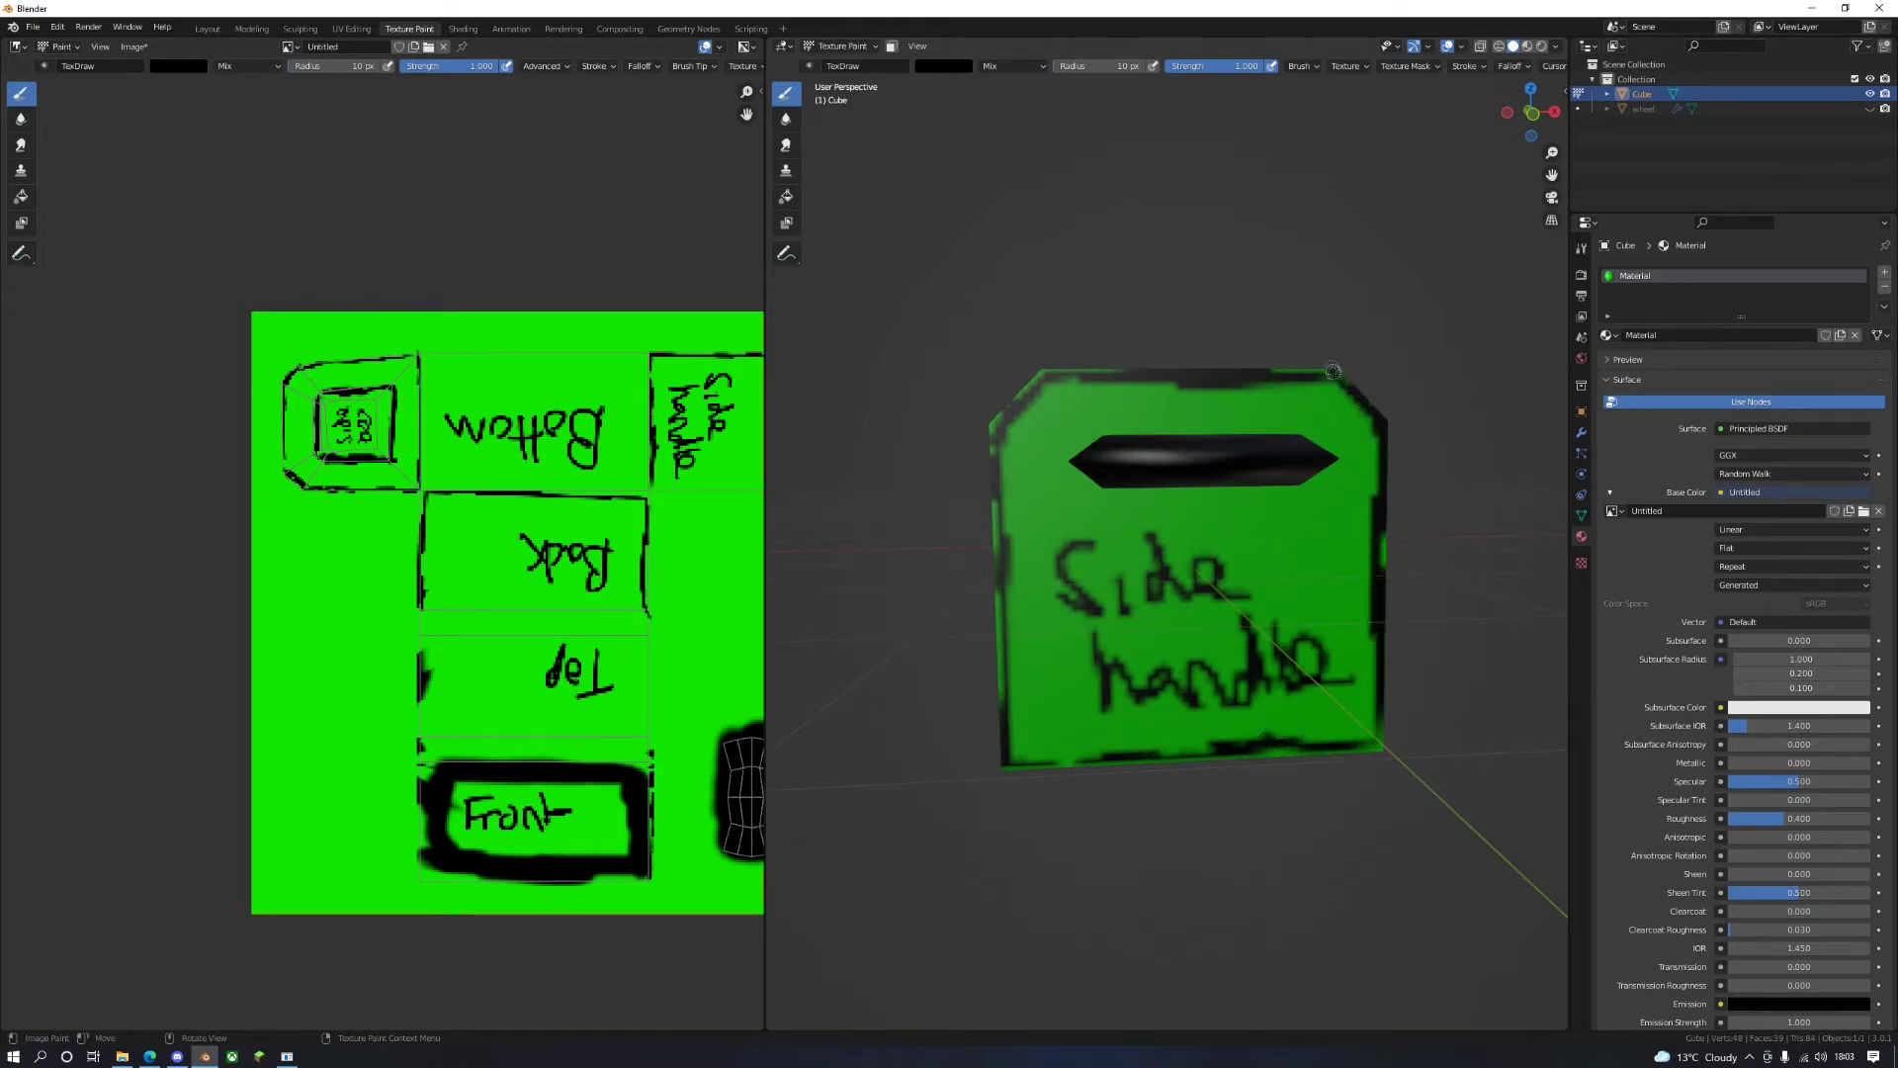
left_click_drag(1333, 371, 1337, 372)
scroll(1337, 376, "down", 2)
Step: Begin saving the painted texture image with Image > Save As
mouse_move(1336, 386)
middle_mouse_down()
mouse_move(1233, 436)
mouse_move(1156, 361)
middle_mouse_up()
left_click(134, 47)
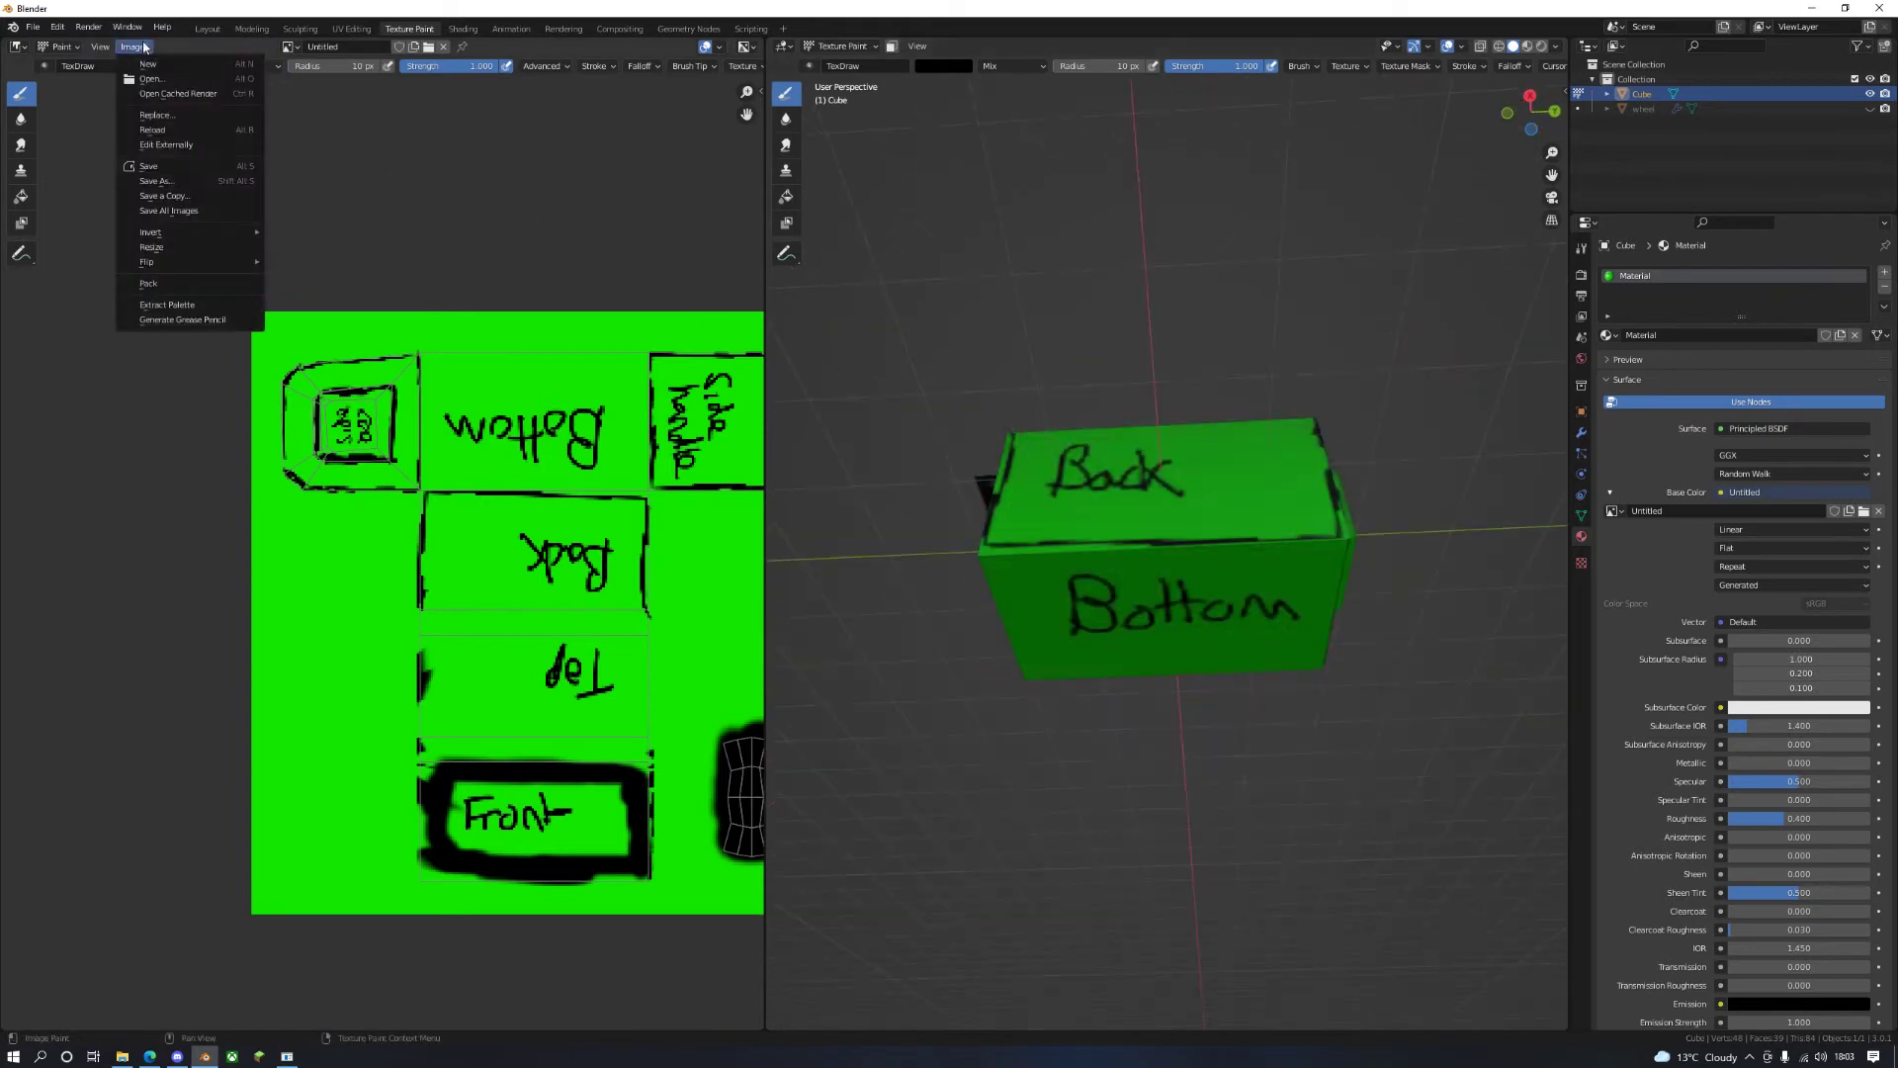
left_click(156, 180)
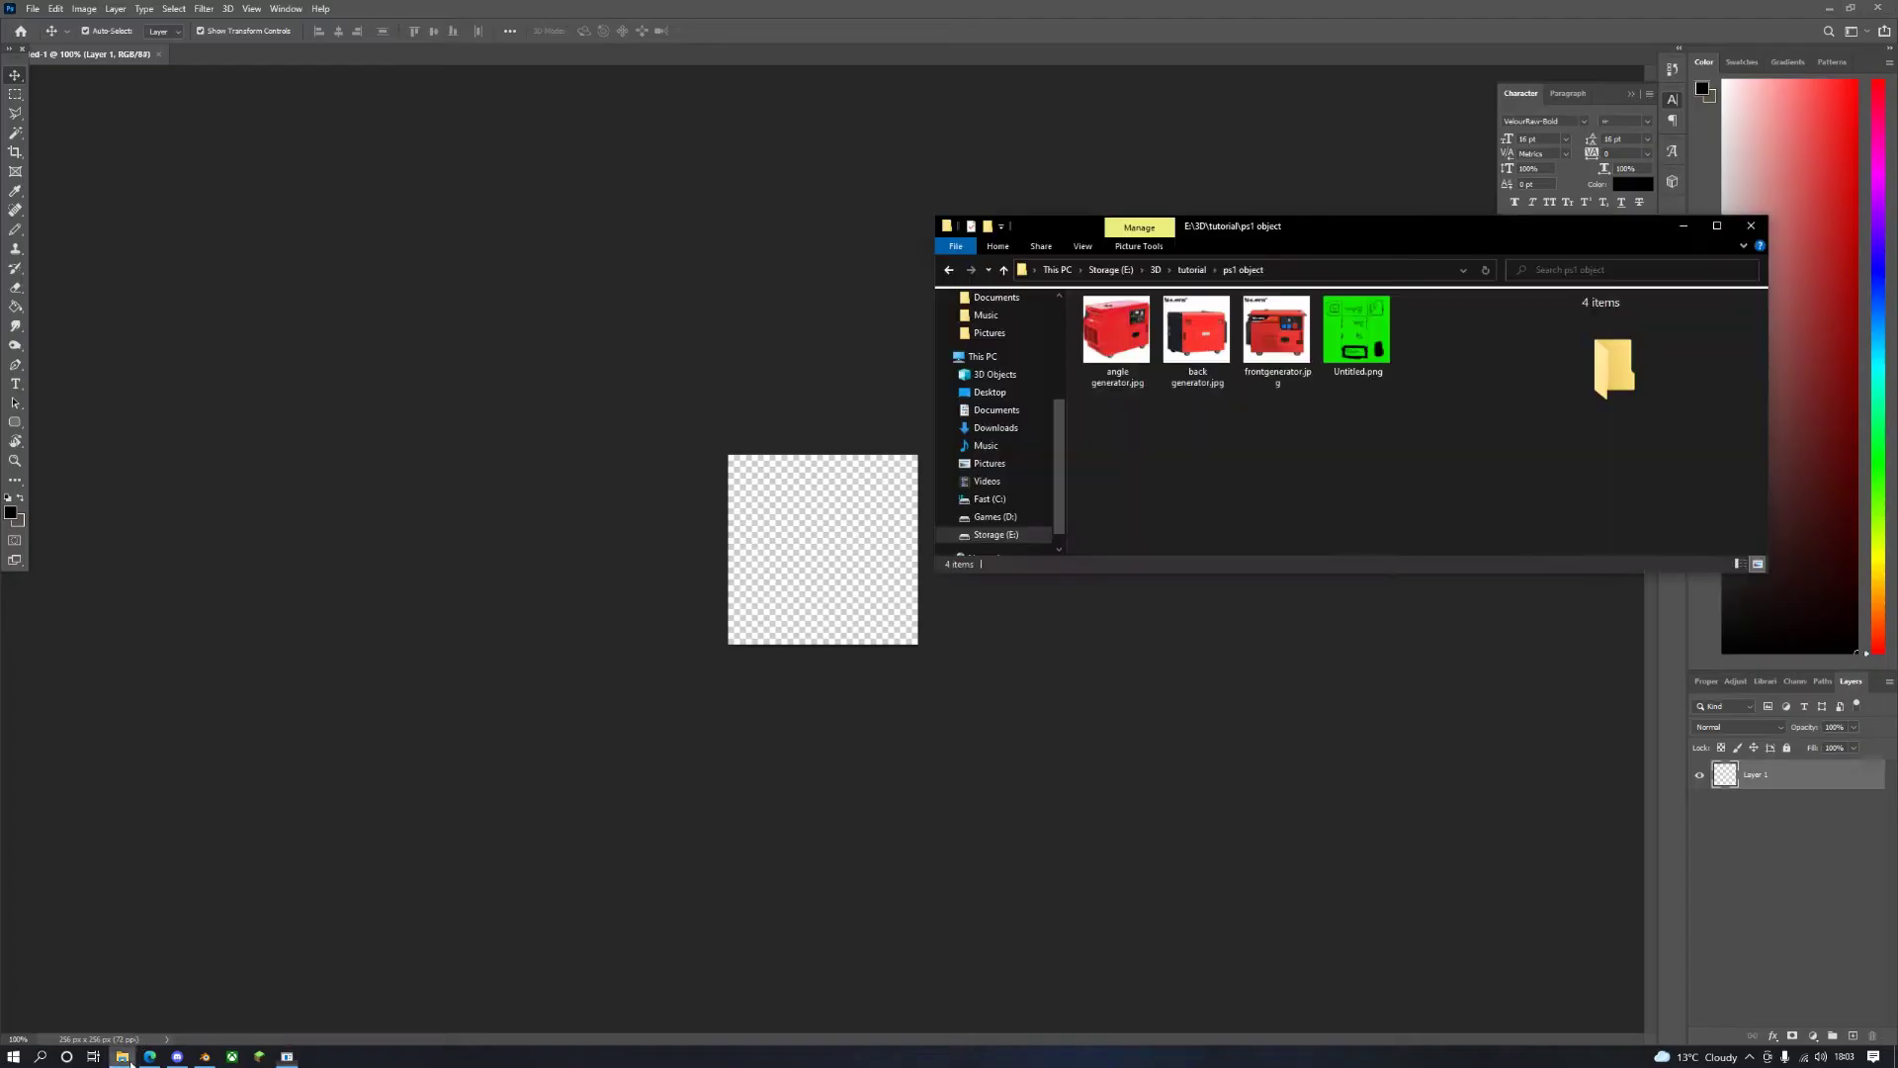
Step: Place the painted Untitled.png texture onto the Photoshop canvas and commit it
left_click_drag(1360, 331, 782, 540)
key("ctrl+0")
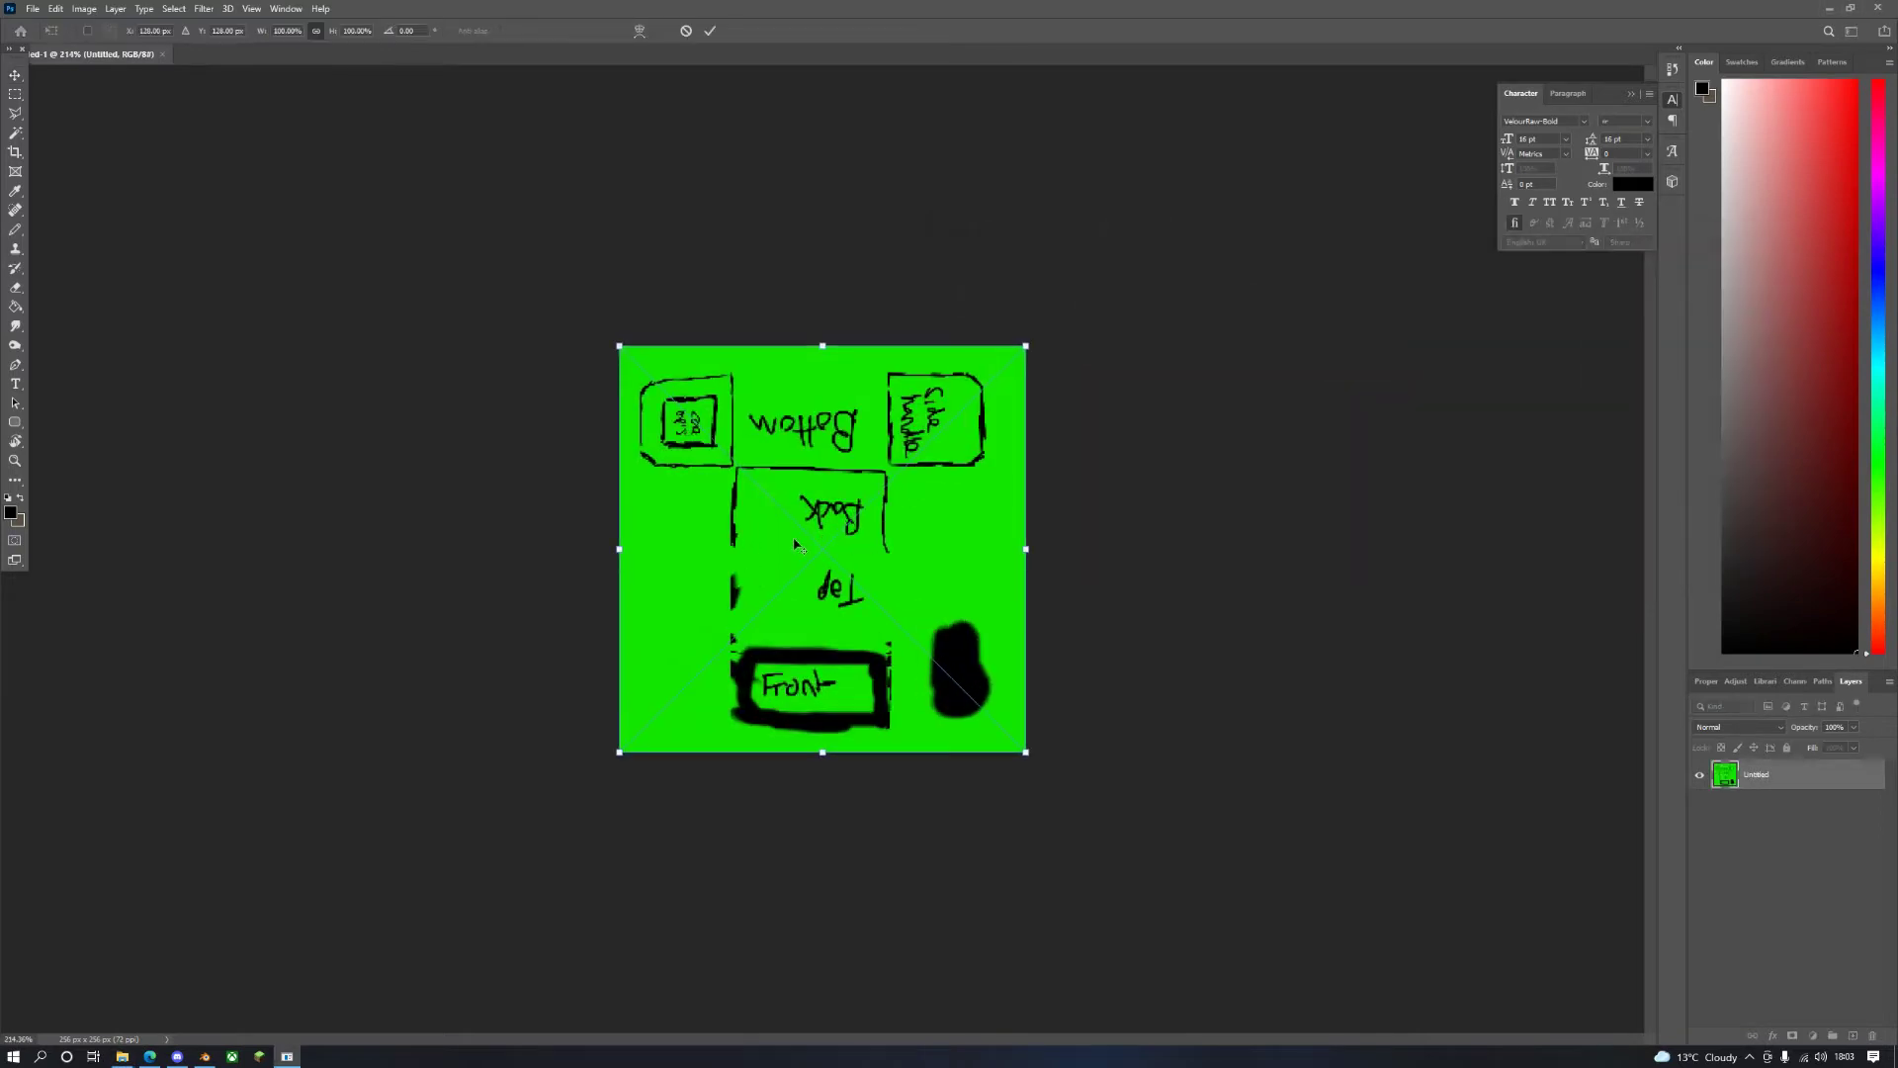
left_click(710, 30)
key("alt+Tab")
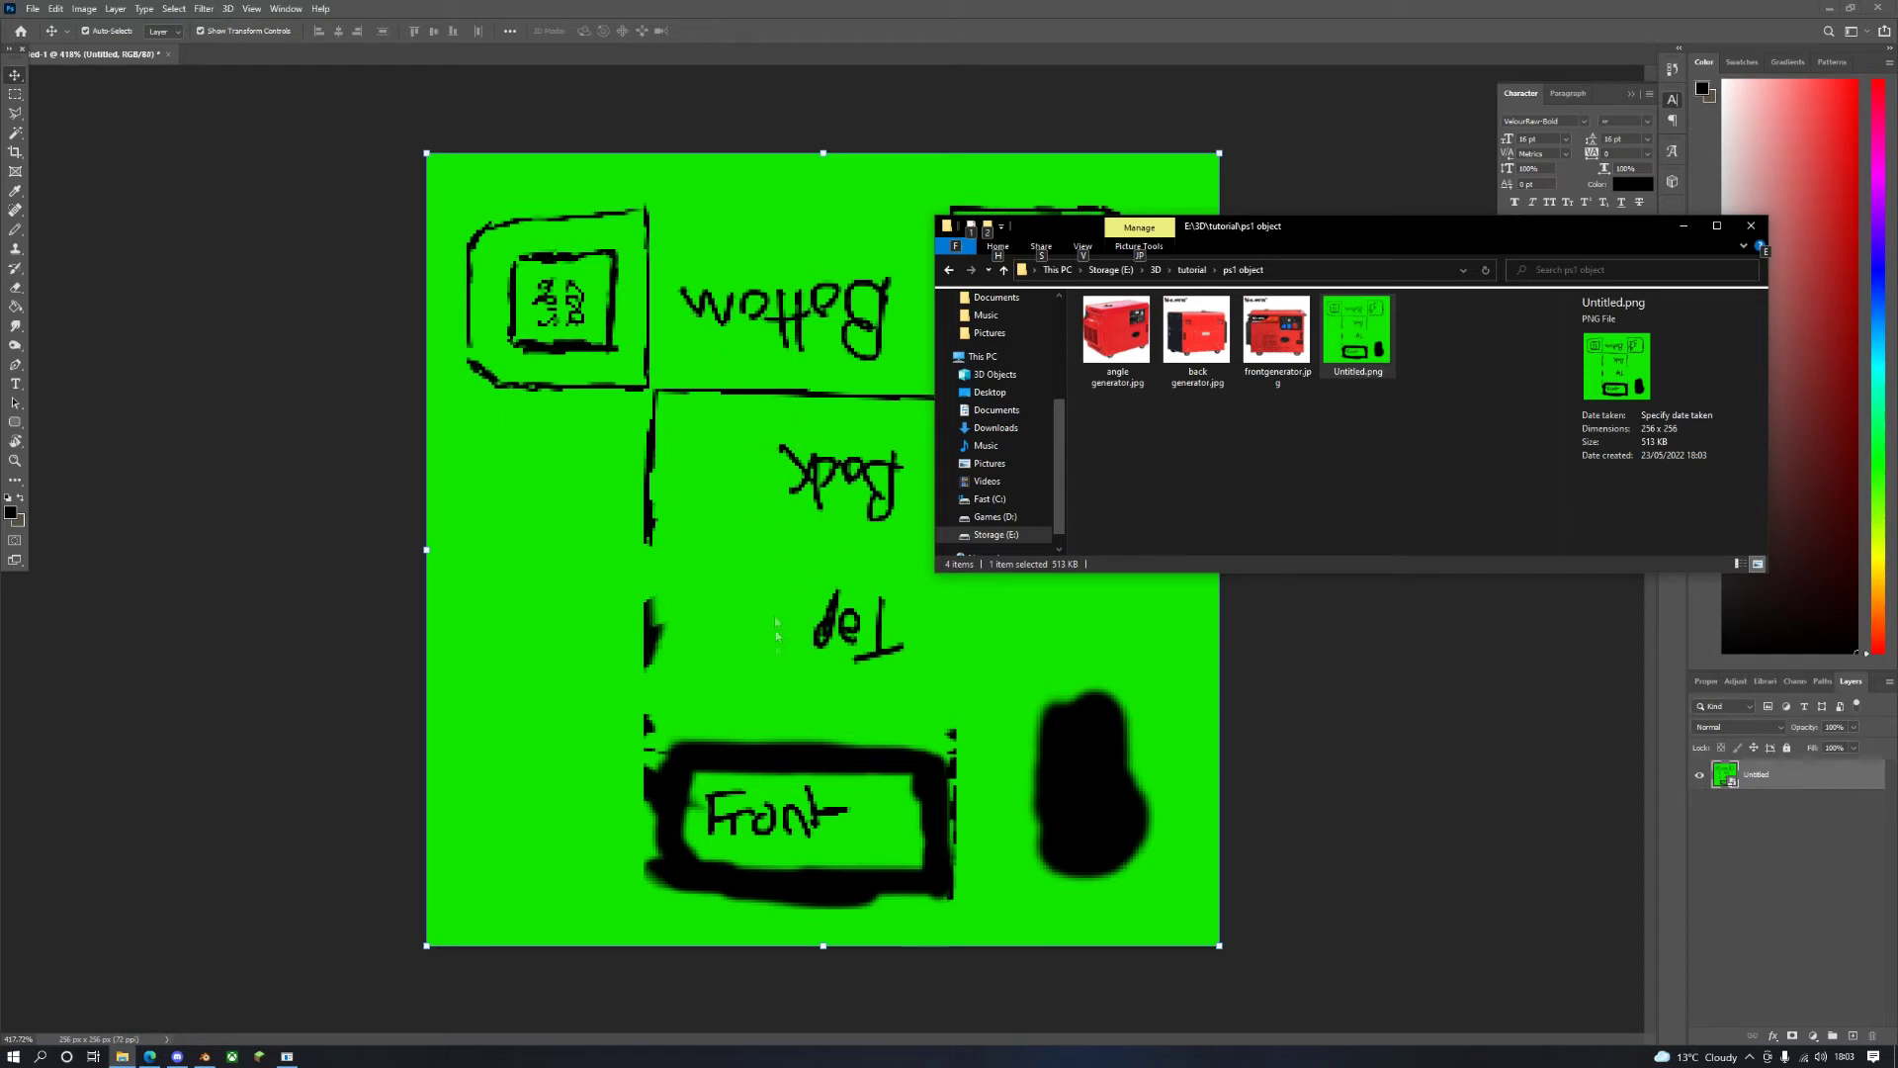
Step: Place frontgenerator.jpg as a layer and marquee-select the generator body
left_click_drag(1277, 332, 755, 501)
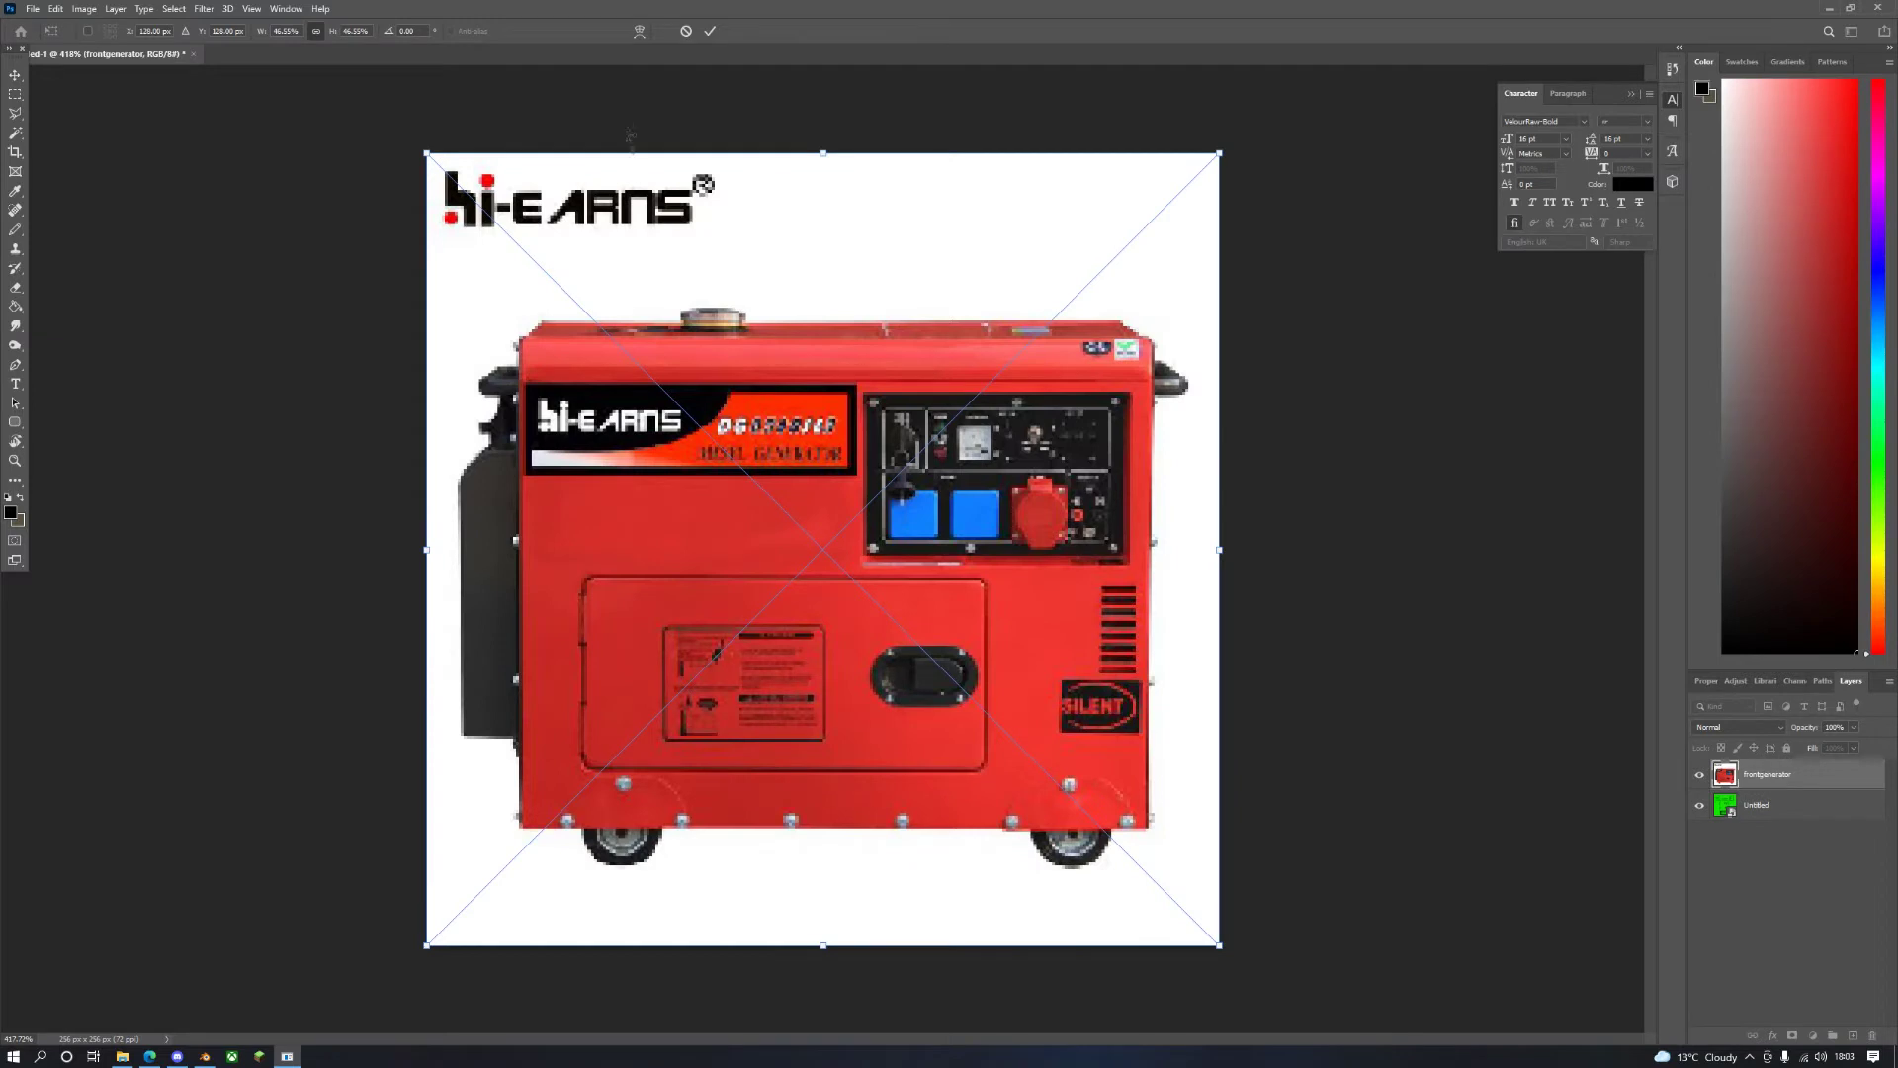
left_click(15, 94)
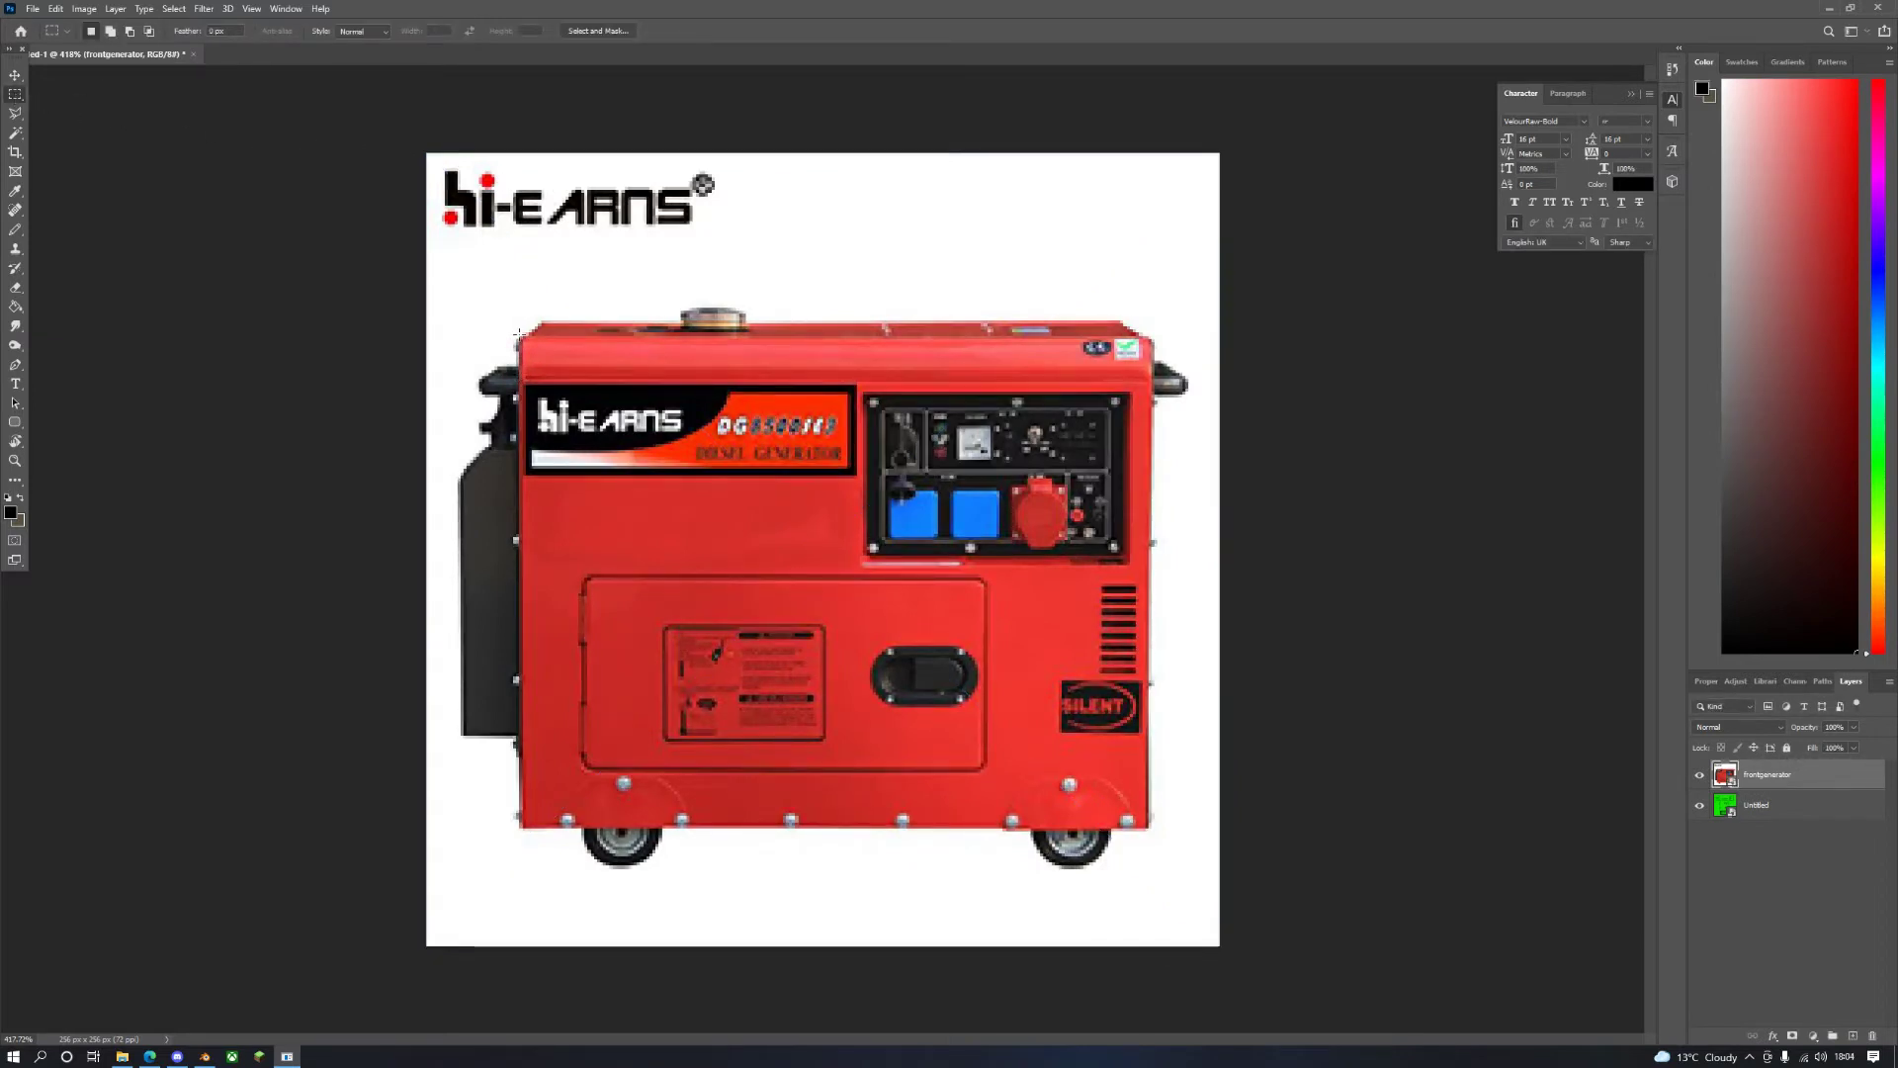
left_click_drag(519, 331, 1148, 827)
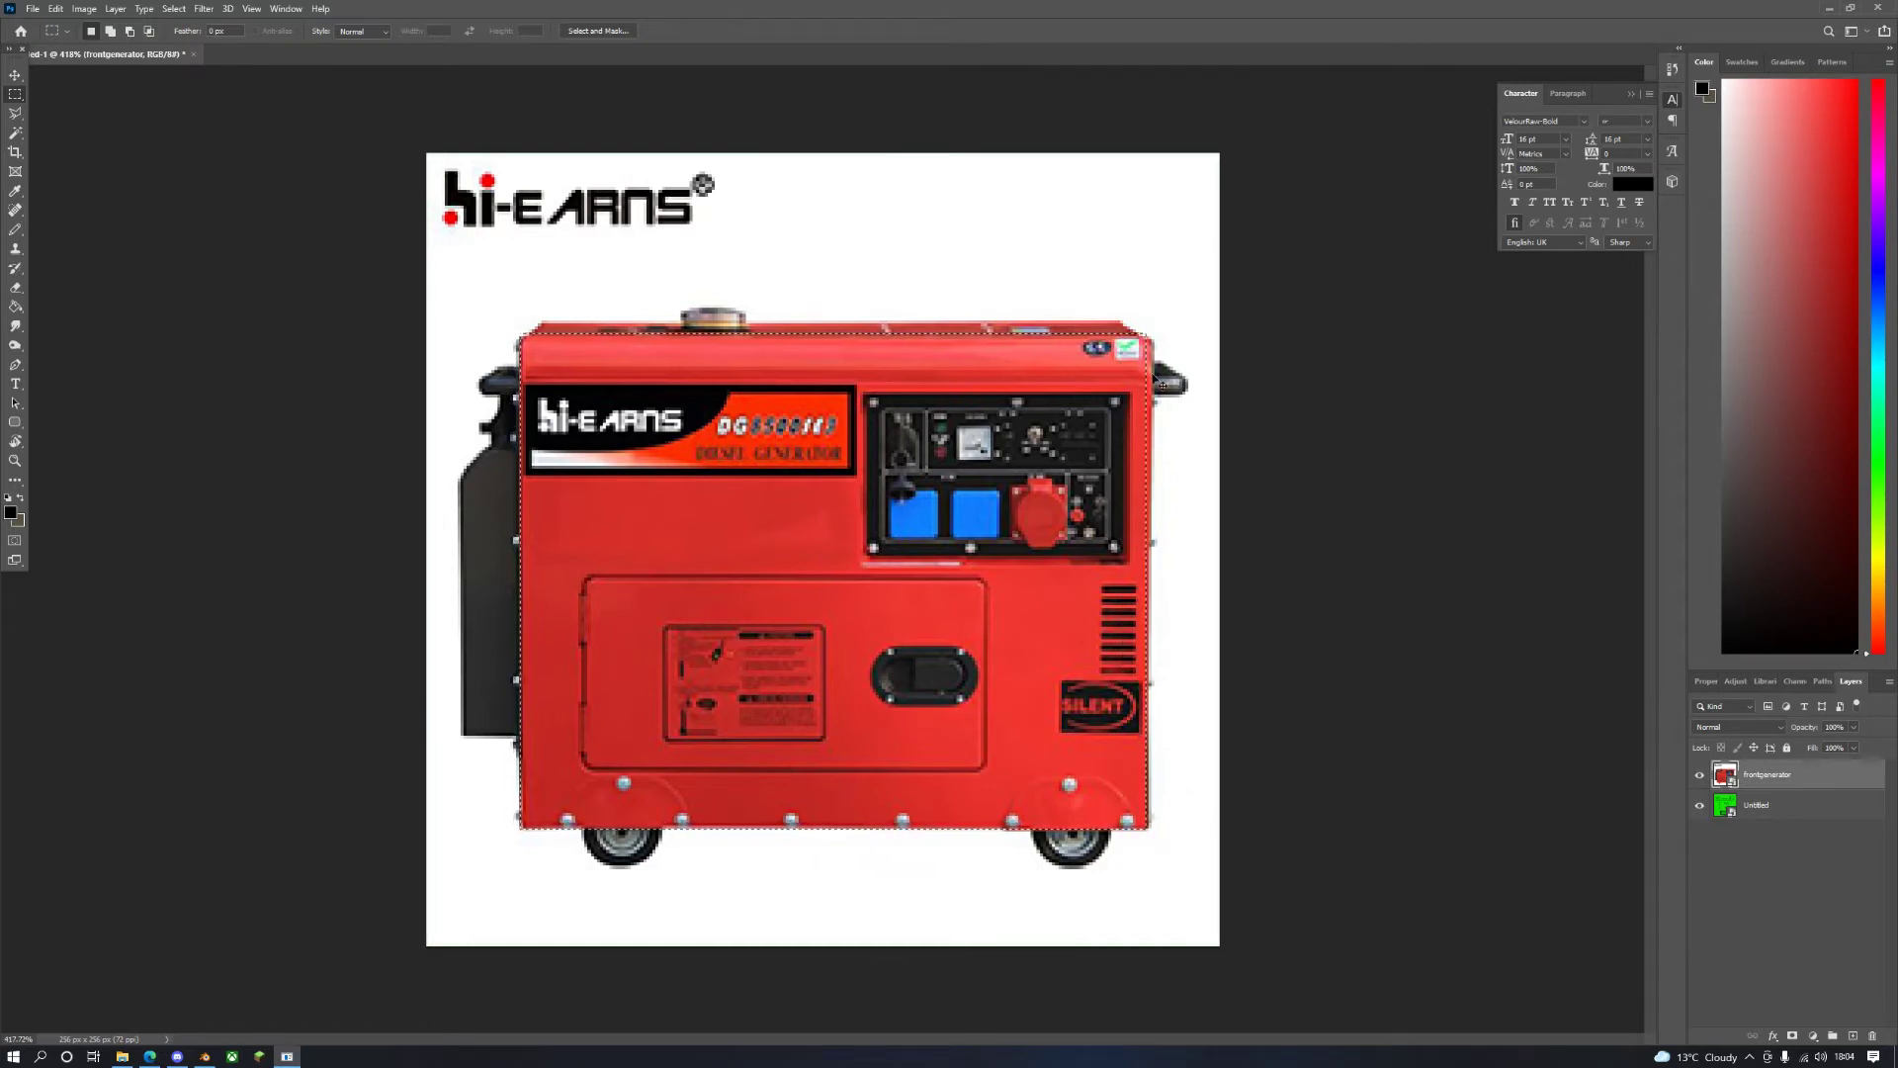
Step: Copy the selected generator to its own layer, hide the original, and transform with Nearest Neighbor
key("ctrl+j")
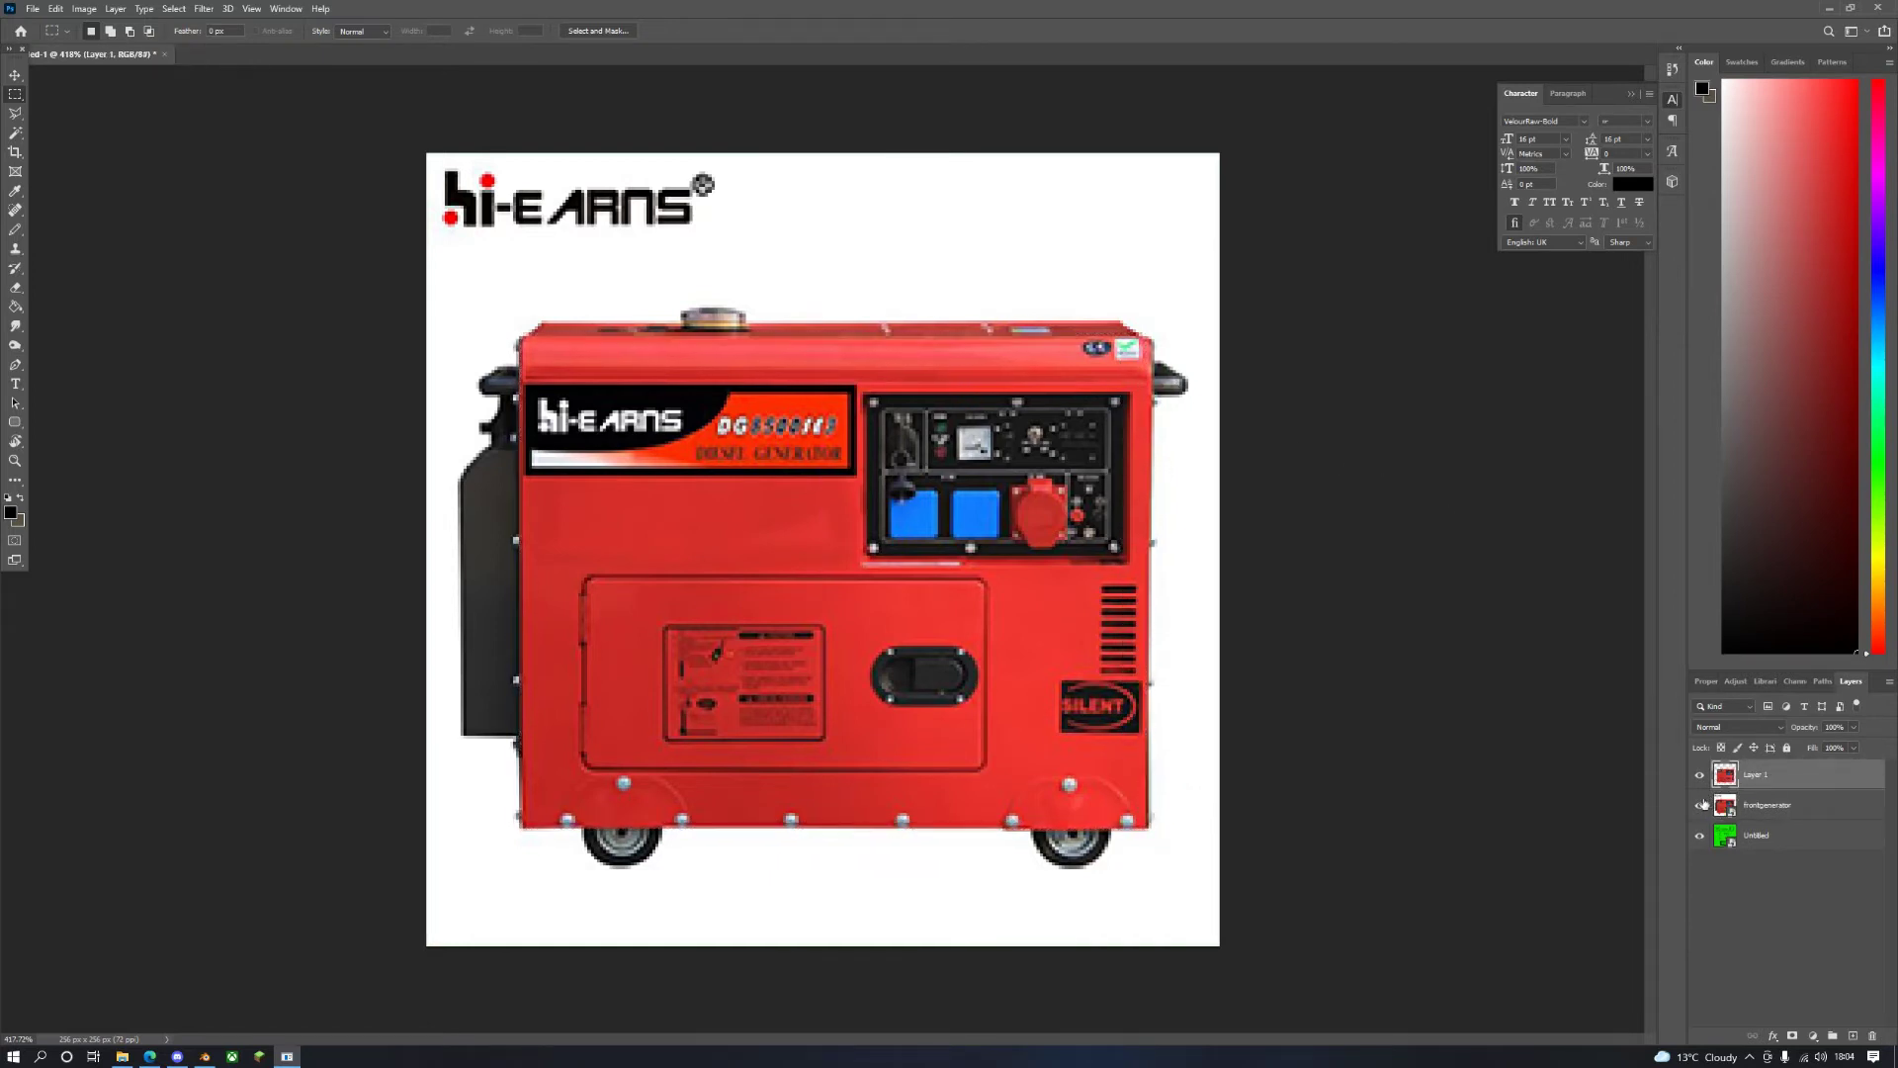
left_click(1700, 805)
left_click(16, 75)
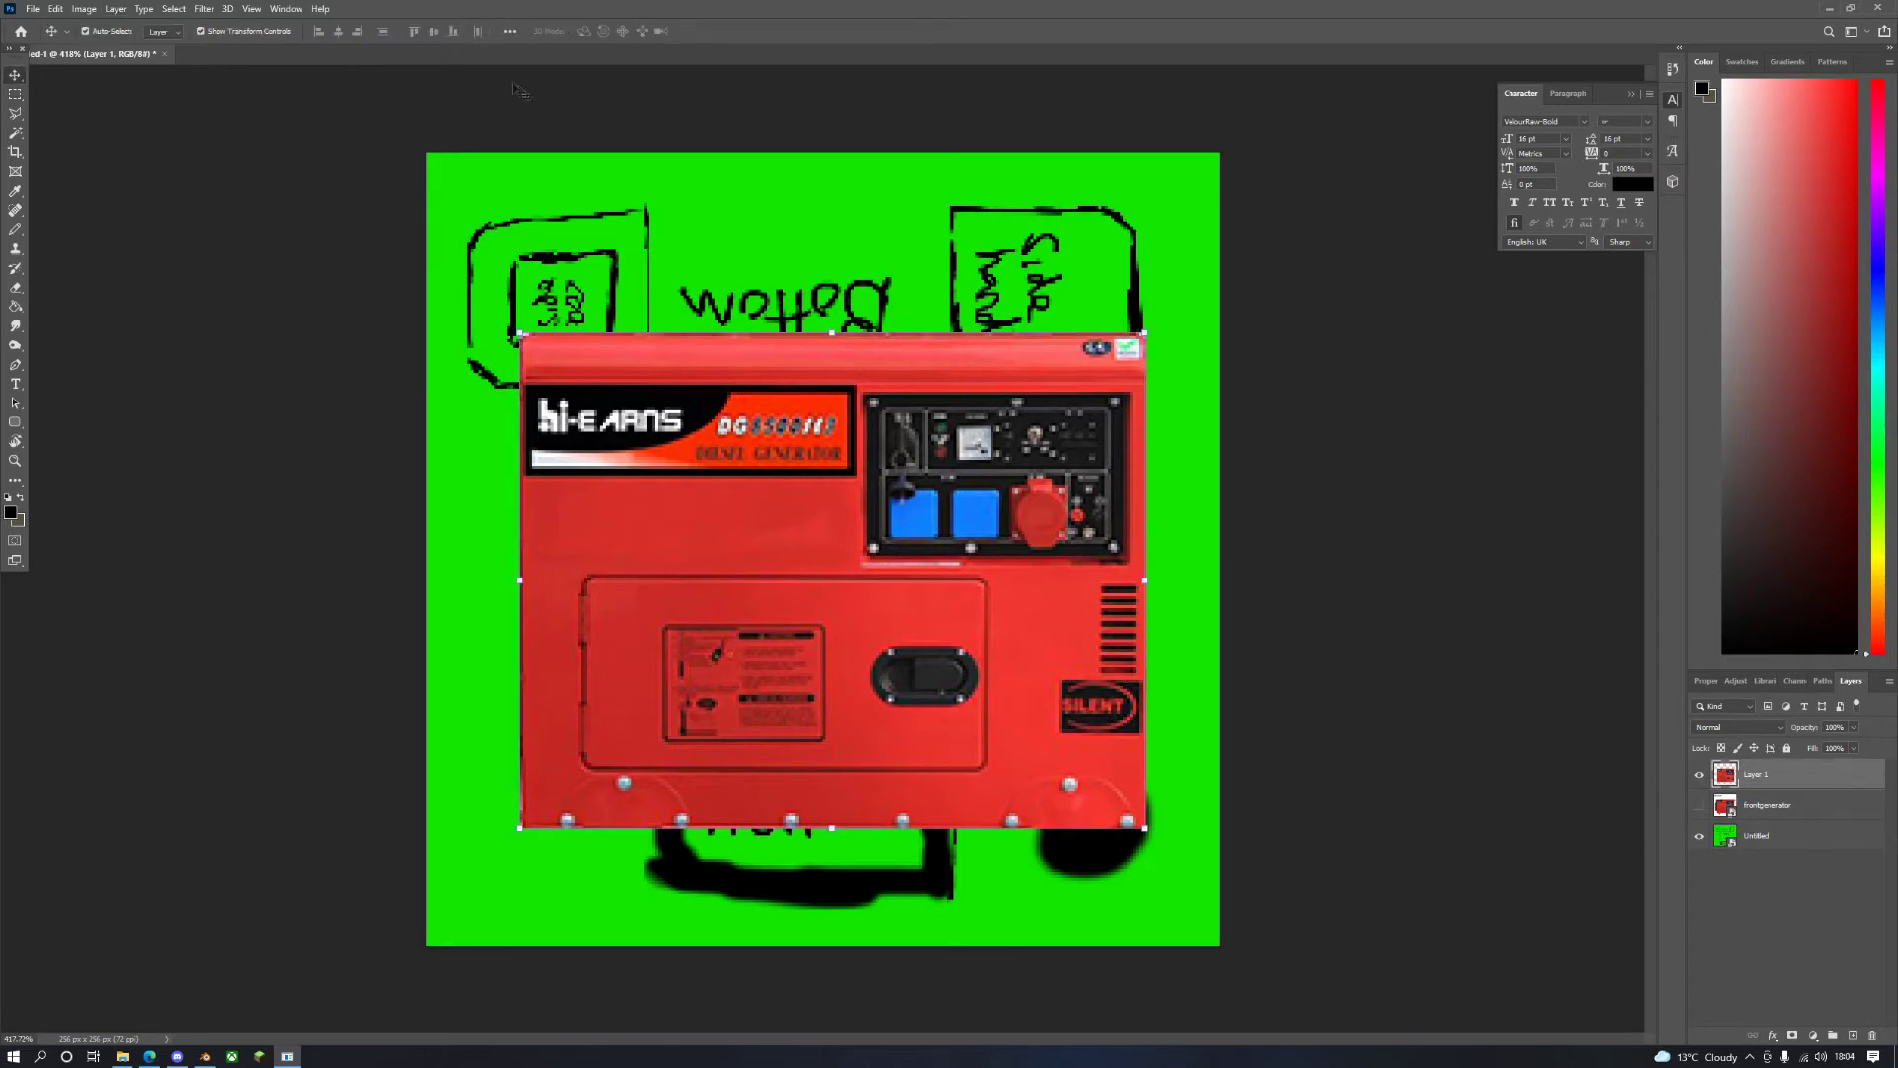
left_click_drag(516, 334, 688, 465)
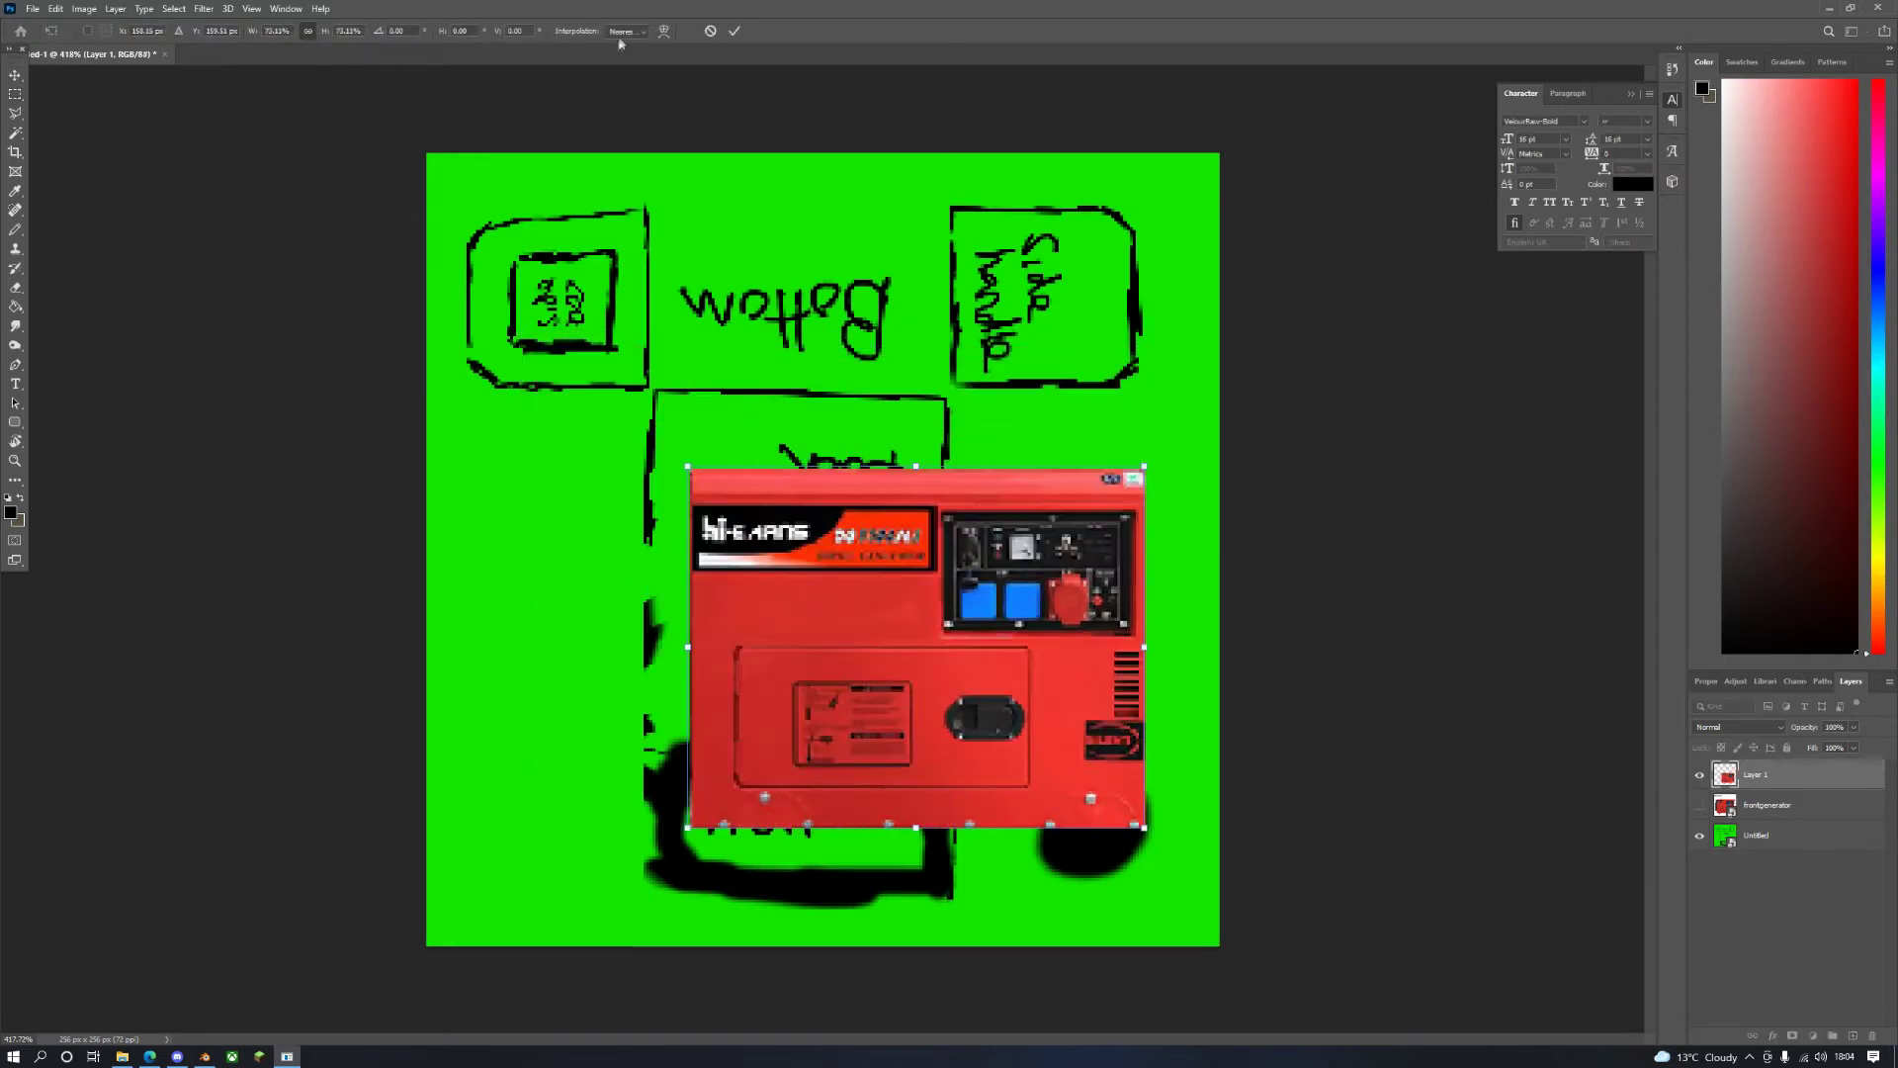
left_click(625, 30)
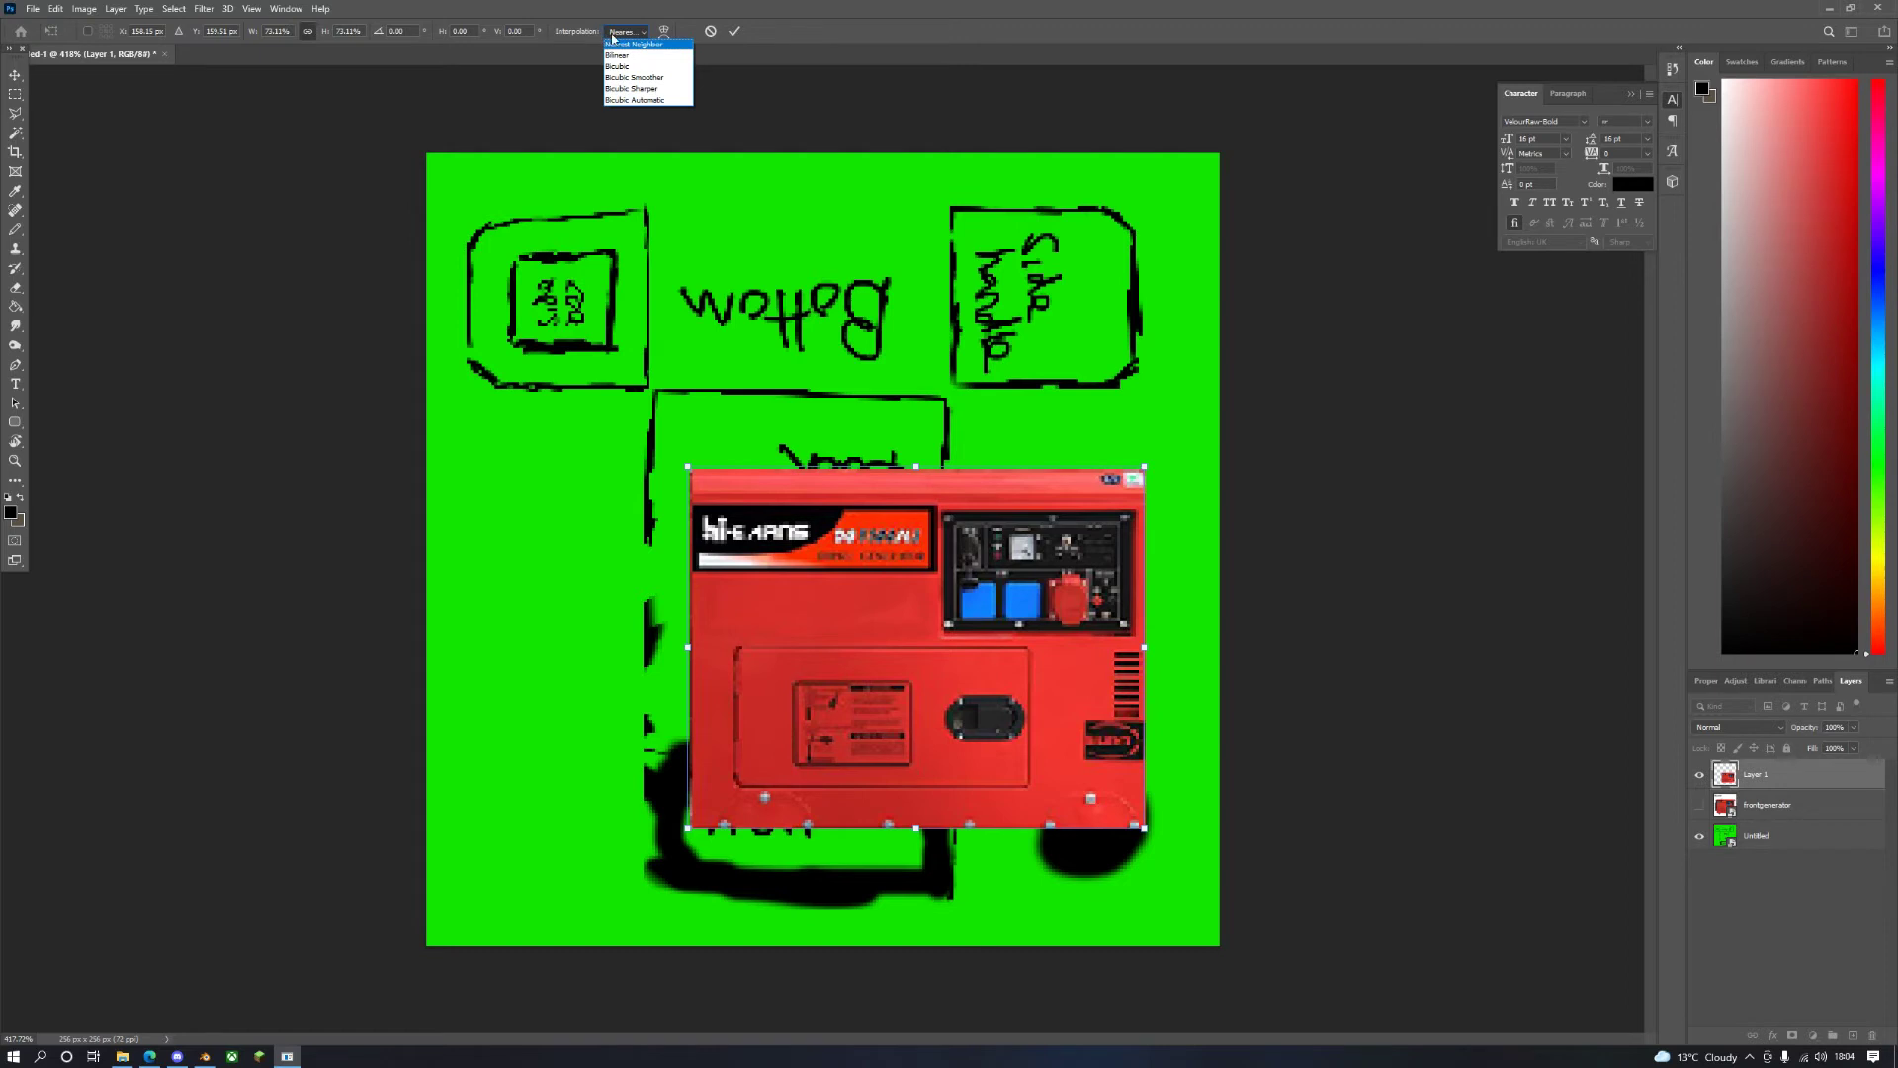
left_click(626, 44)
left_click(633, 32)
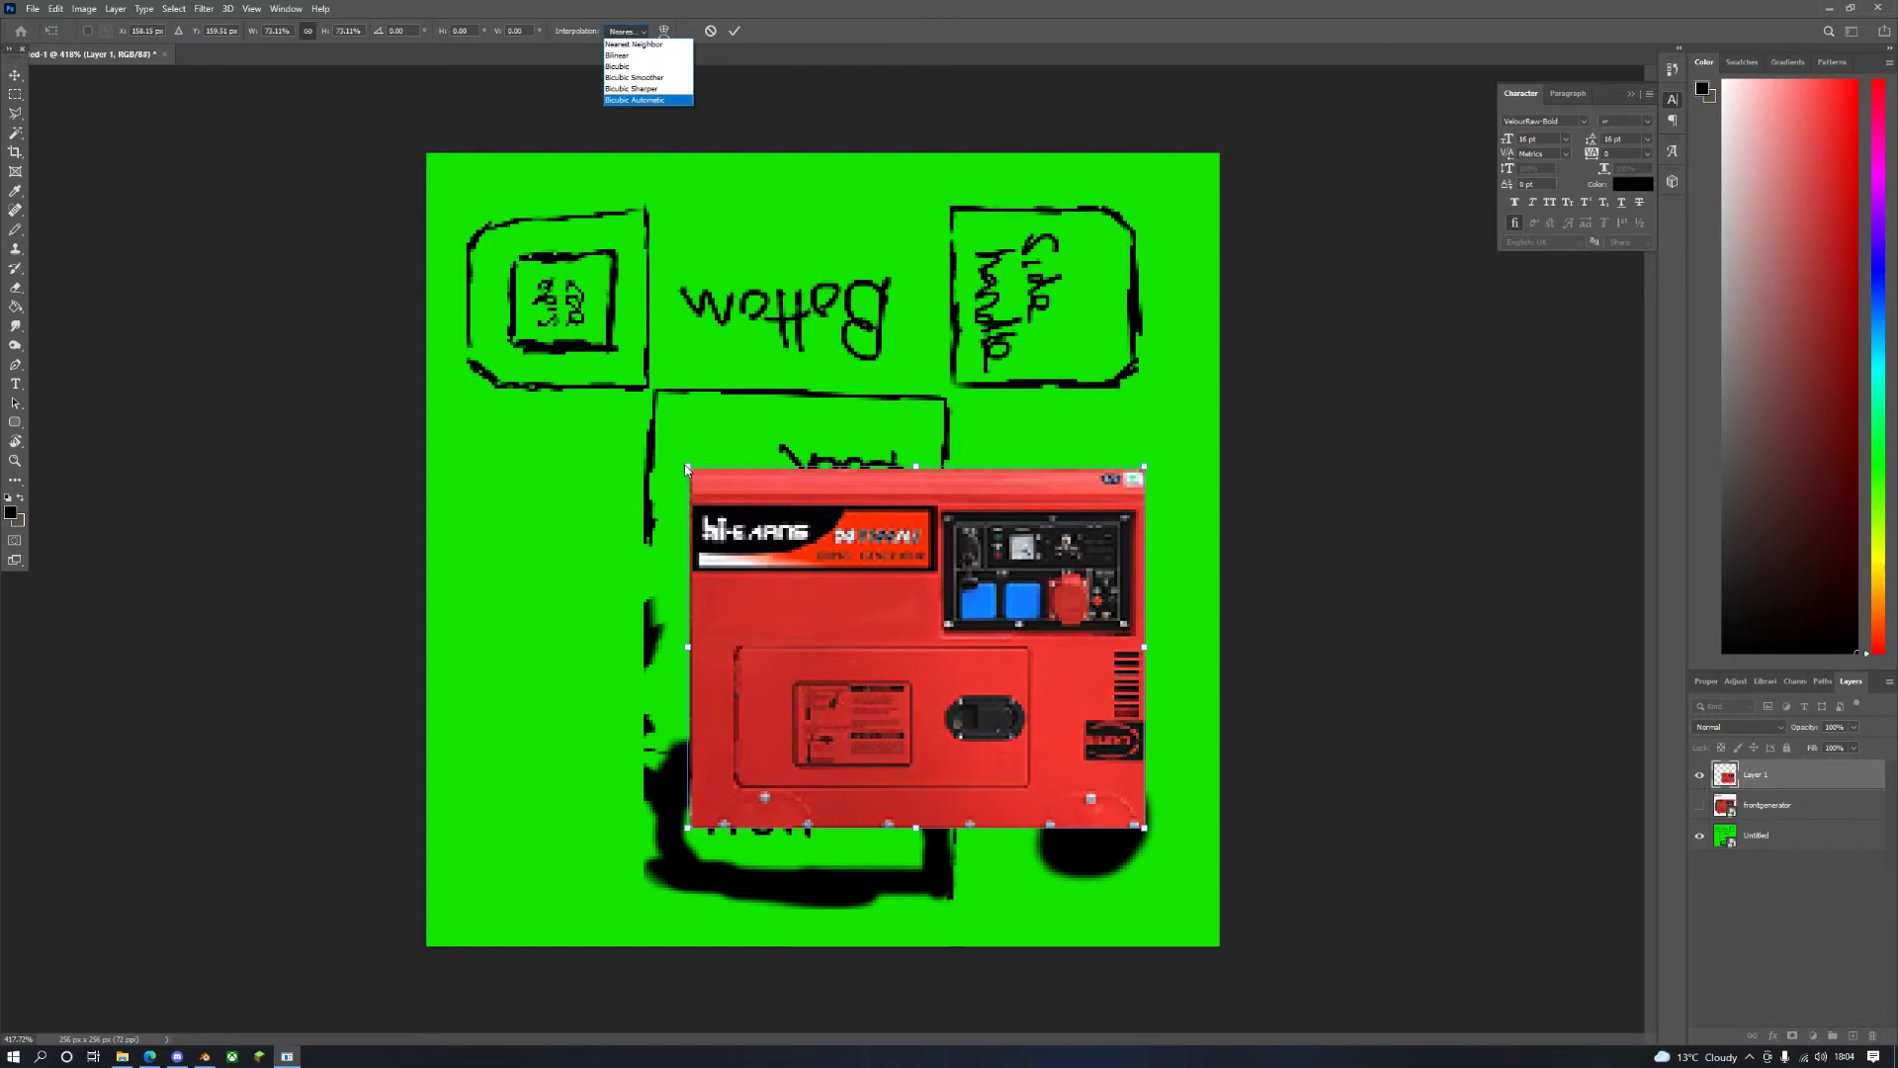
left_click(686, 467)
Step: Shrink and position the generator copy over the Front area, squashing its height to fit
left_click_drag(686, 468, 868, 600)
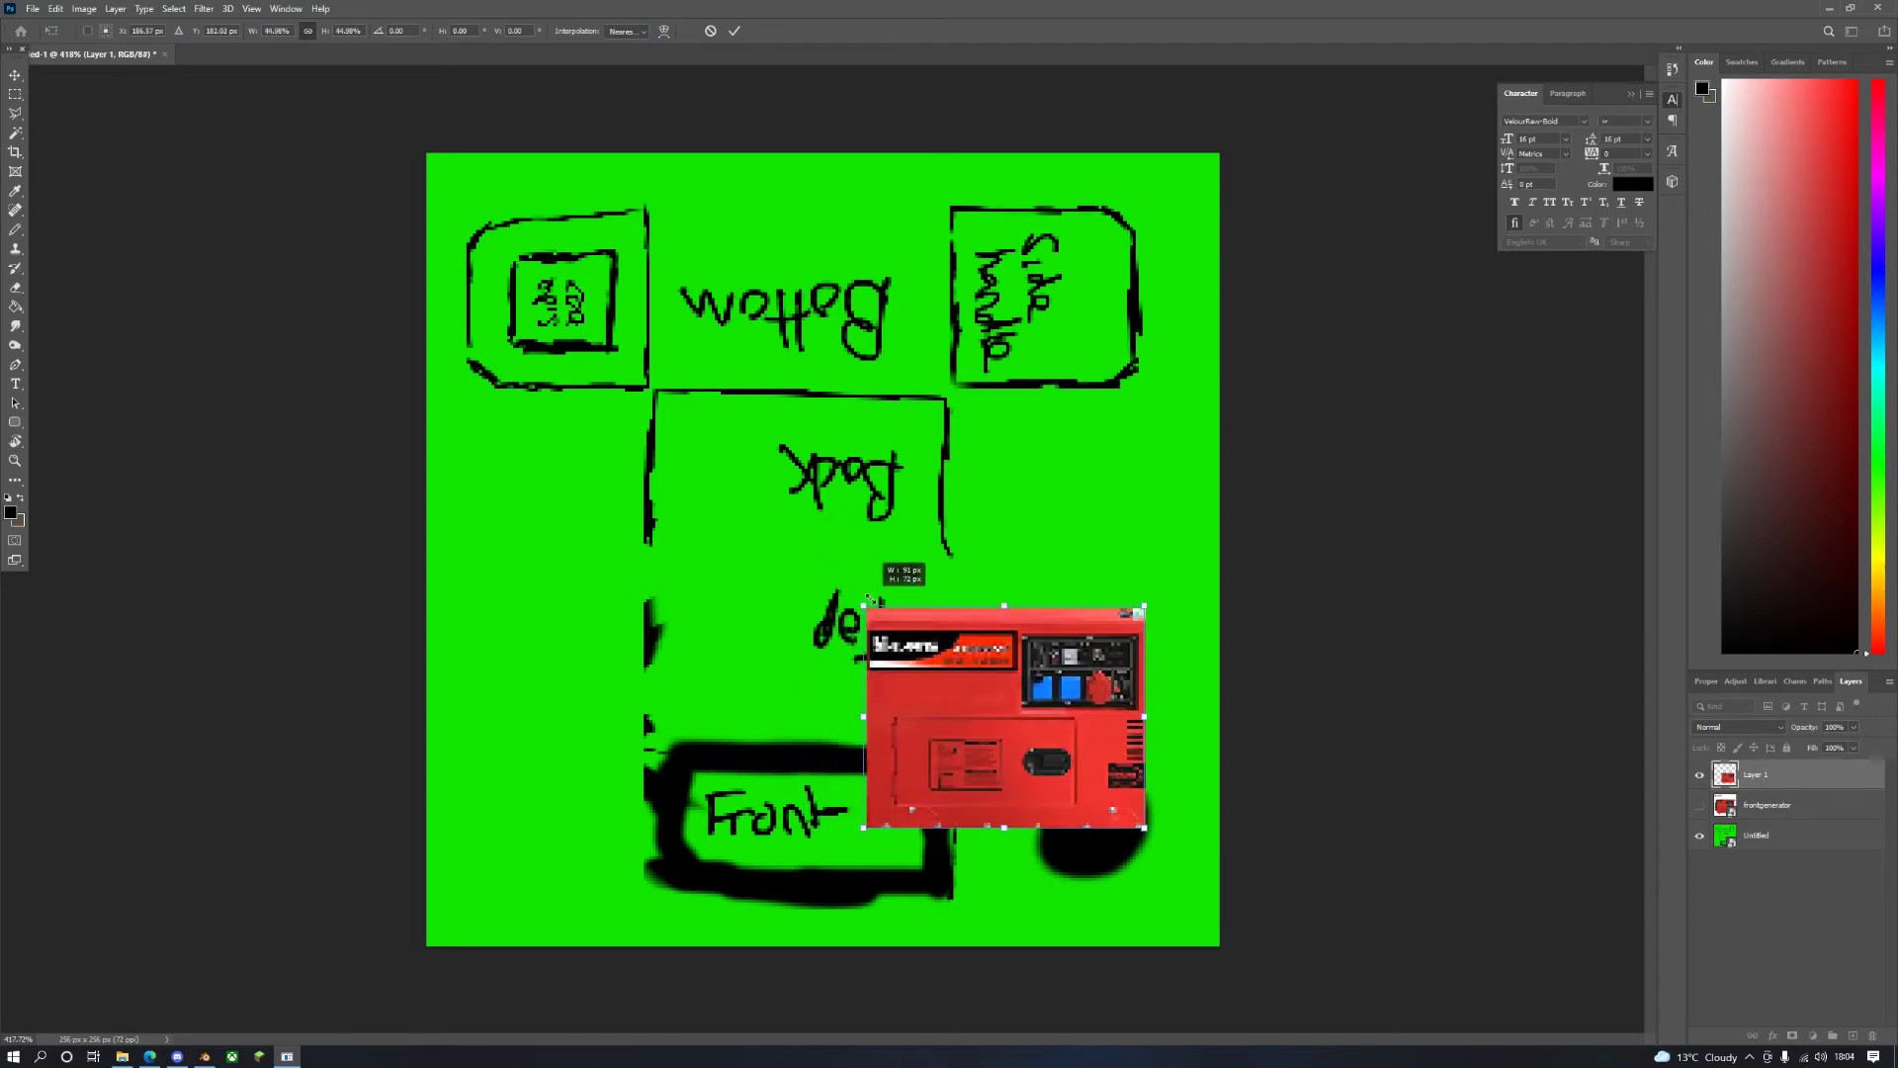
left_click_drag(946, 682, 647, 787)
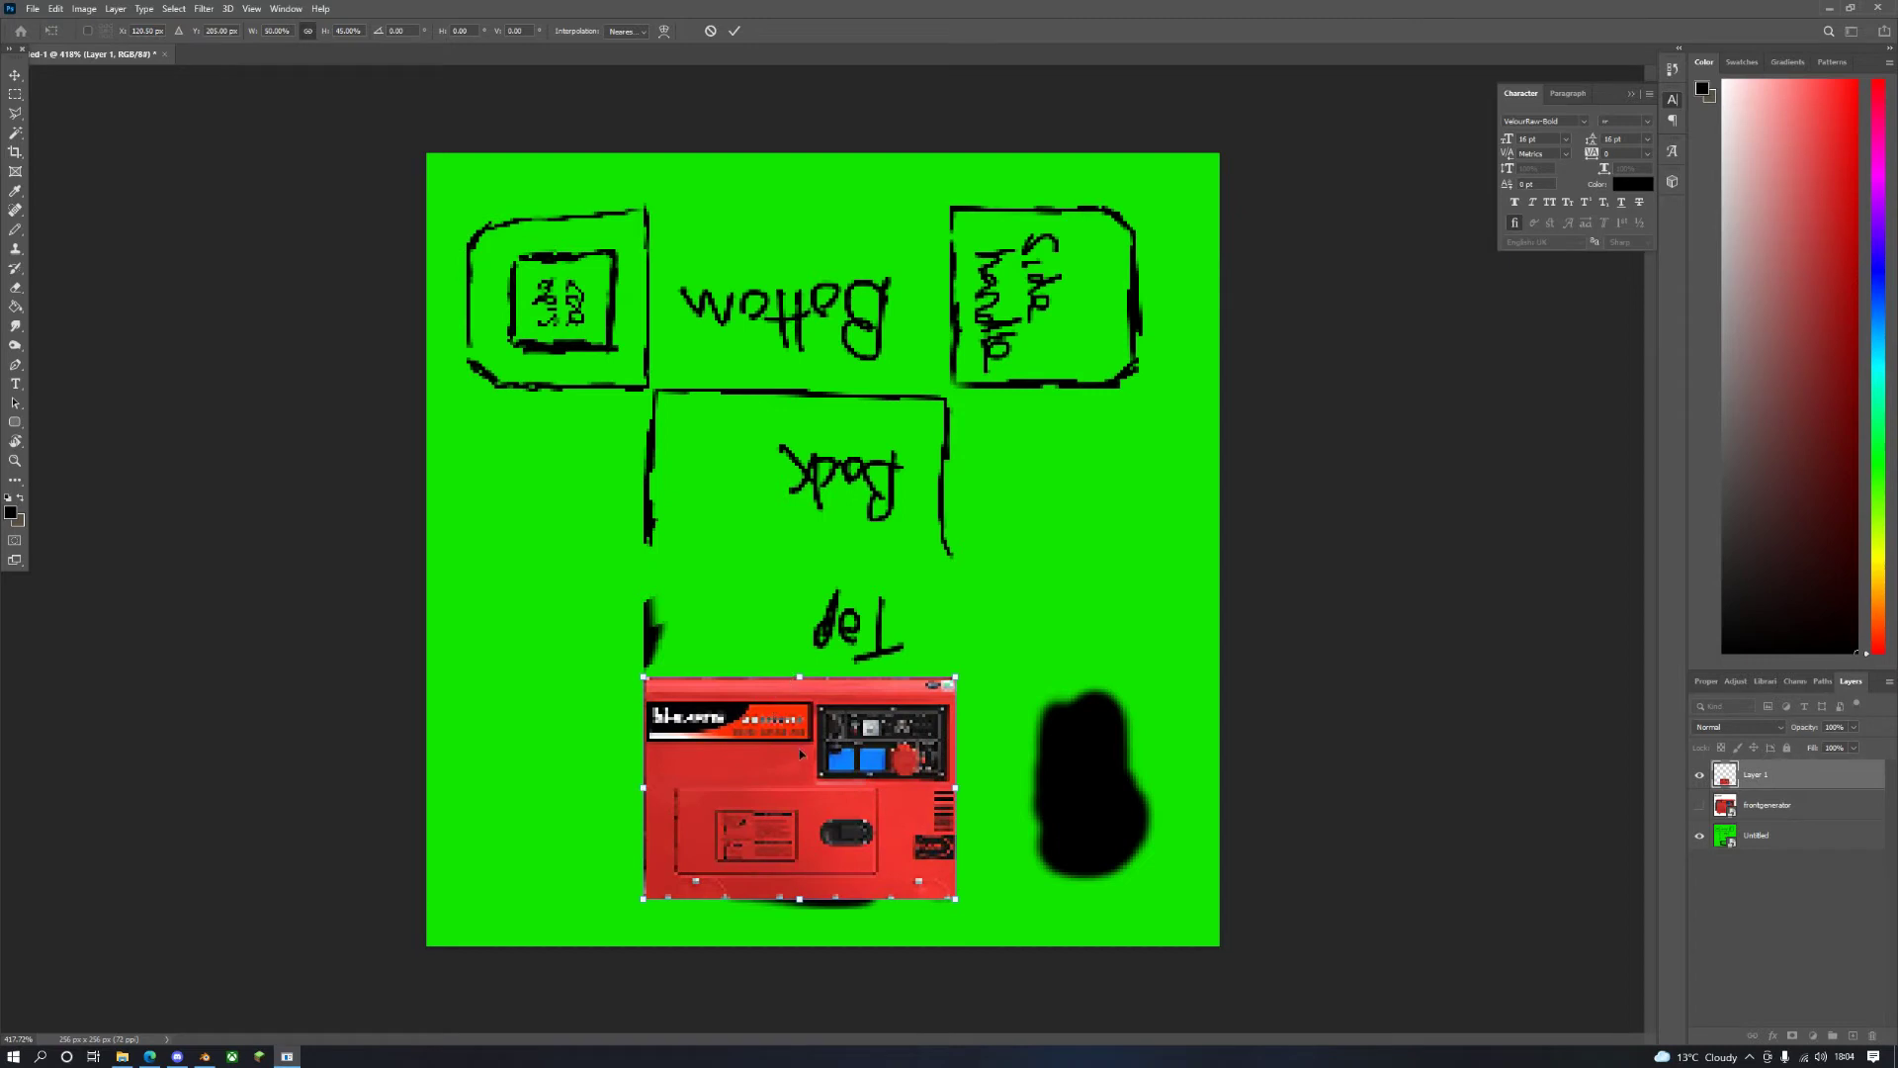
left_click_drag(801, 754, 801, 765)
mouse_move(793, 687)
left_mouse_down()
mouse_move(797, 751)
mouse_move(796, 700)
left_mouse_up()
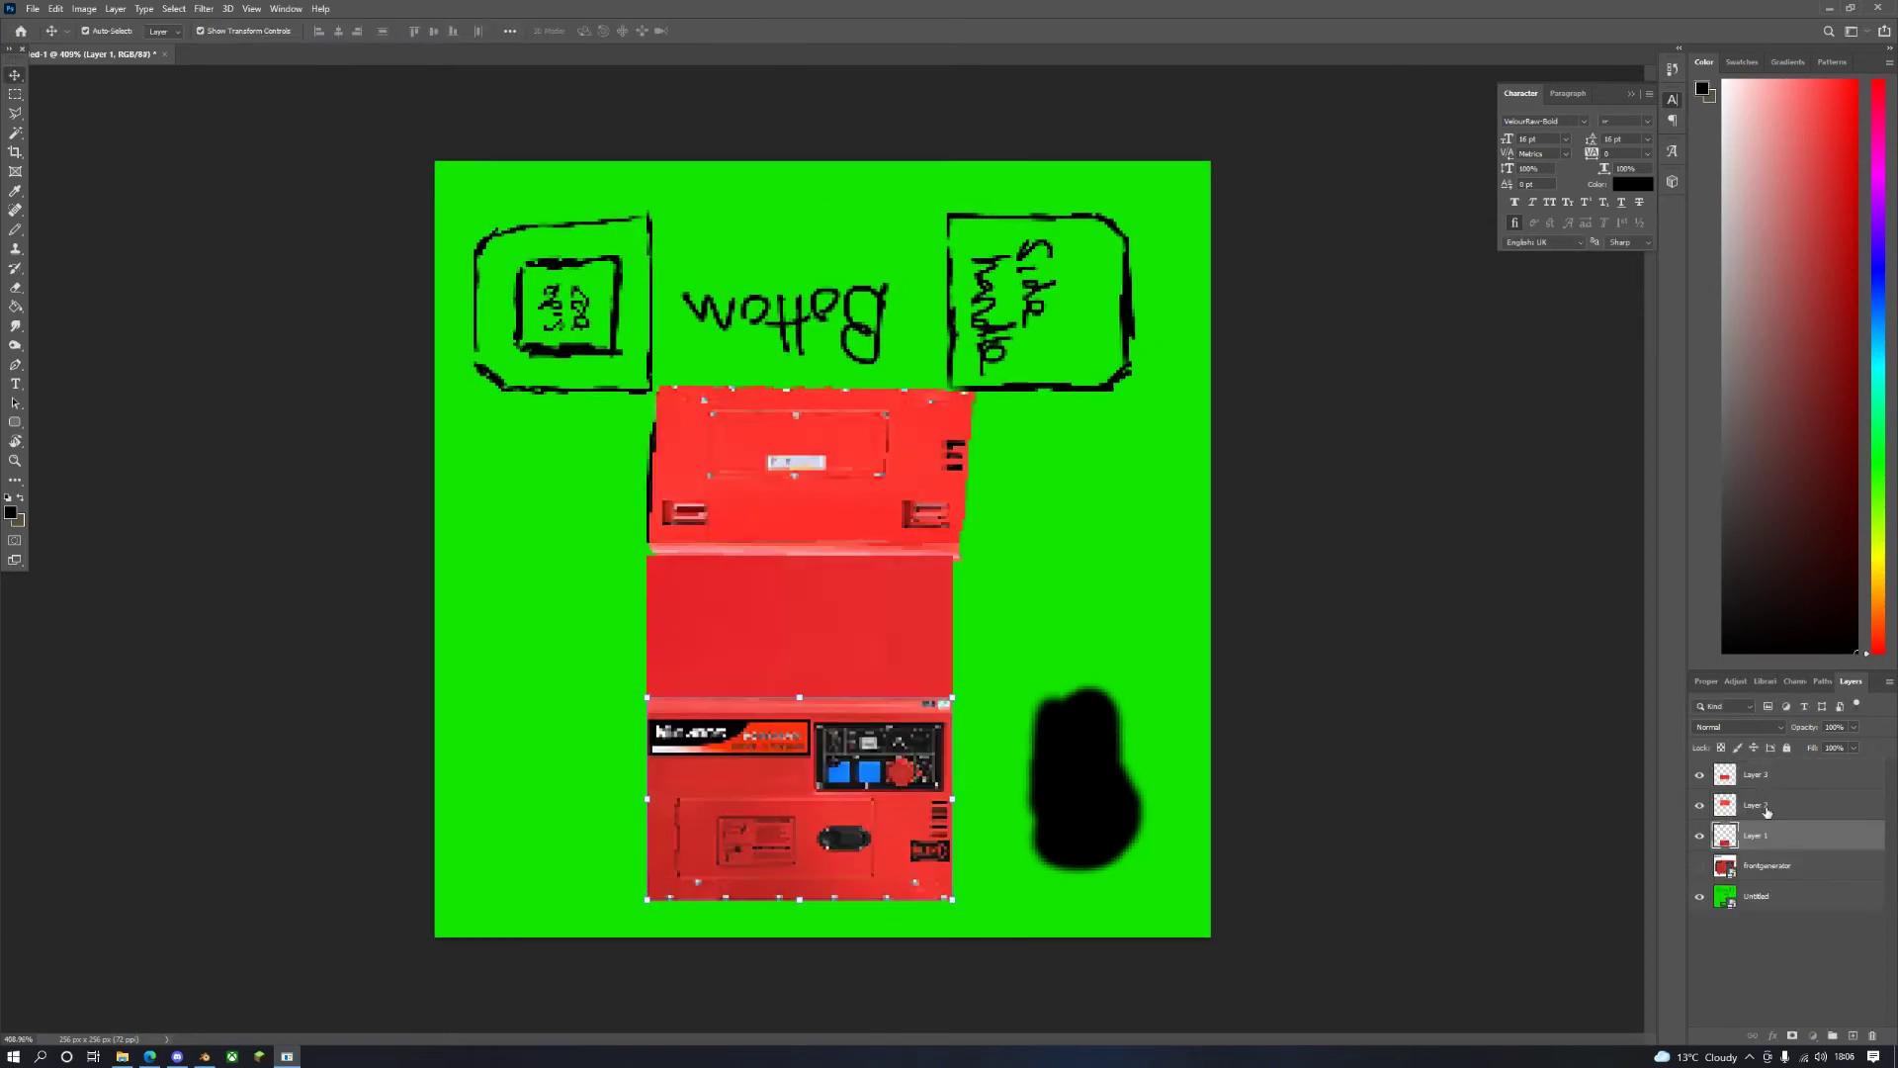
right_click(1769, 805)
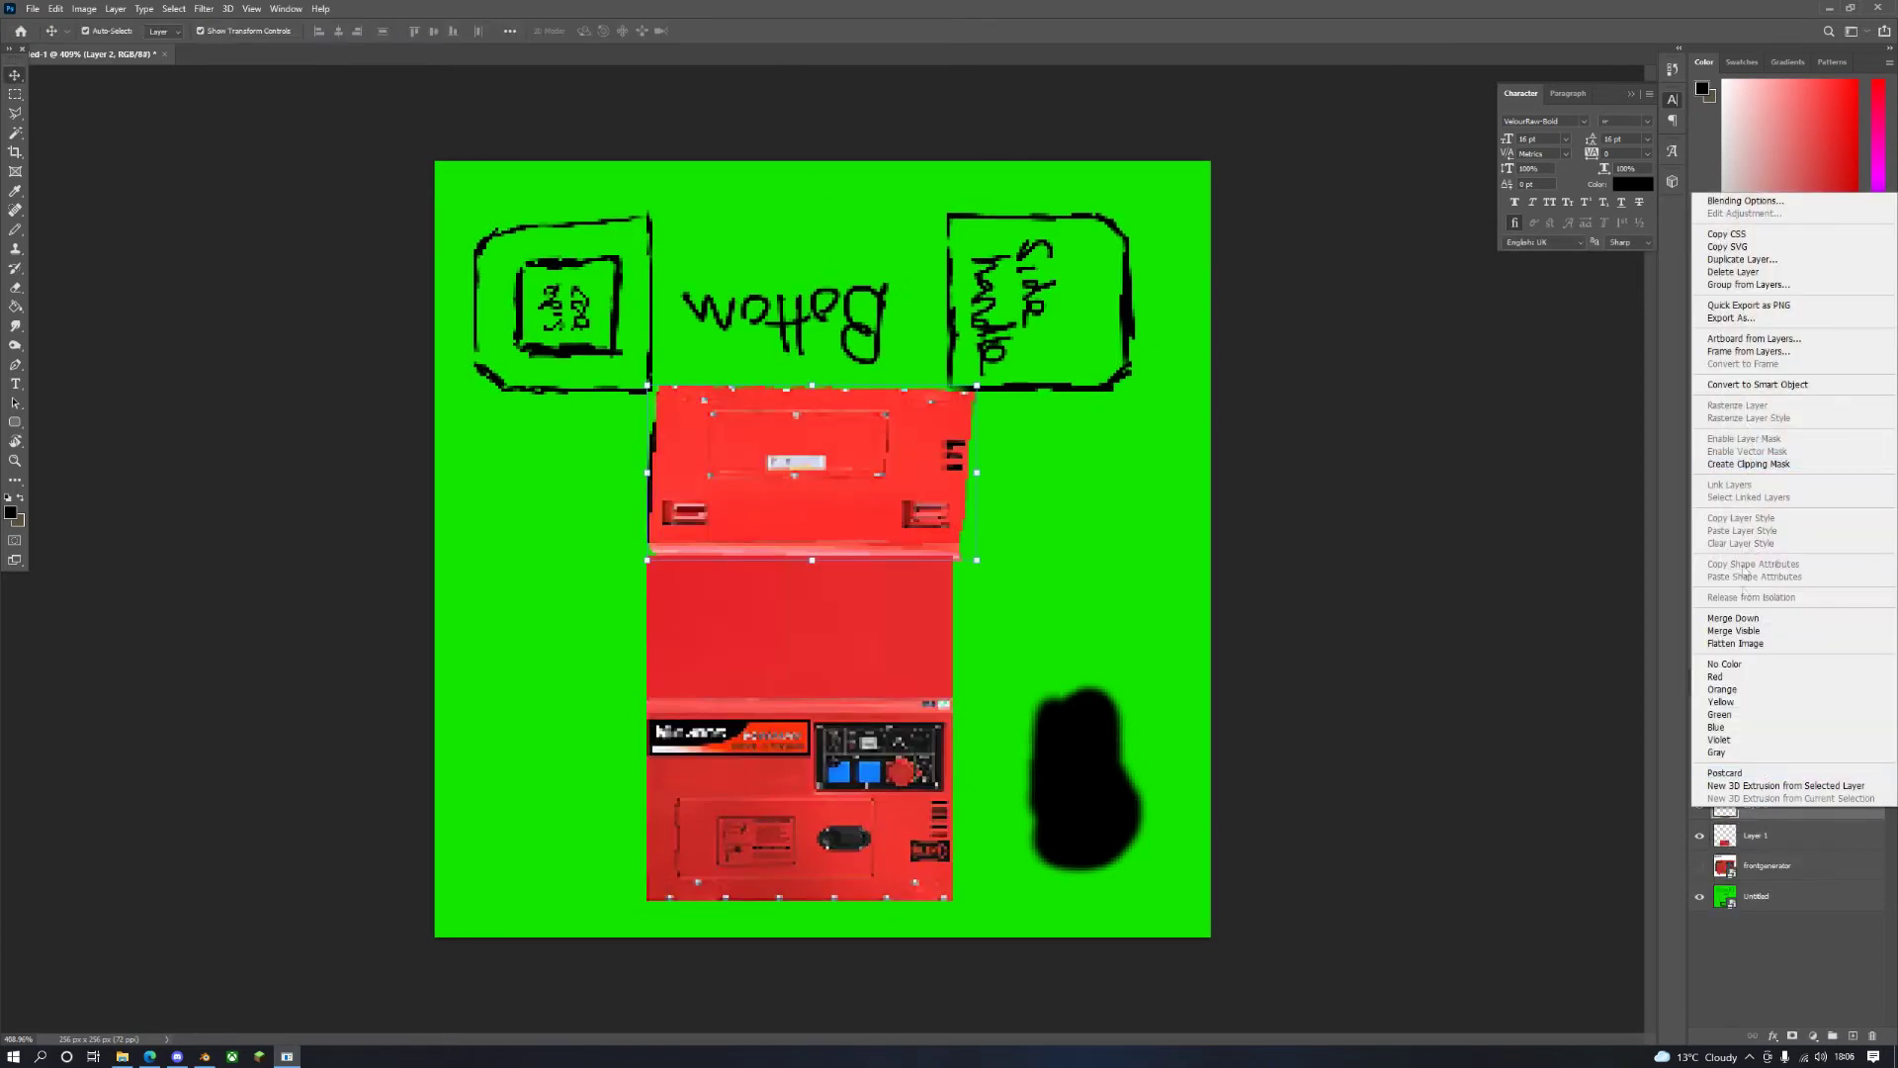
Step: Merge Layer 2 into Layer 1, hide Layer 3, and marquee the empty Top strip
left_click(1738, 620)
left_click(1700, 775)
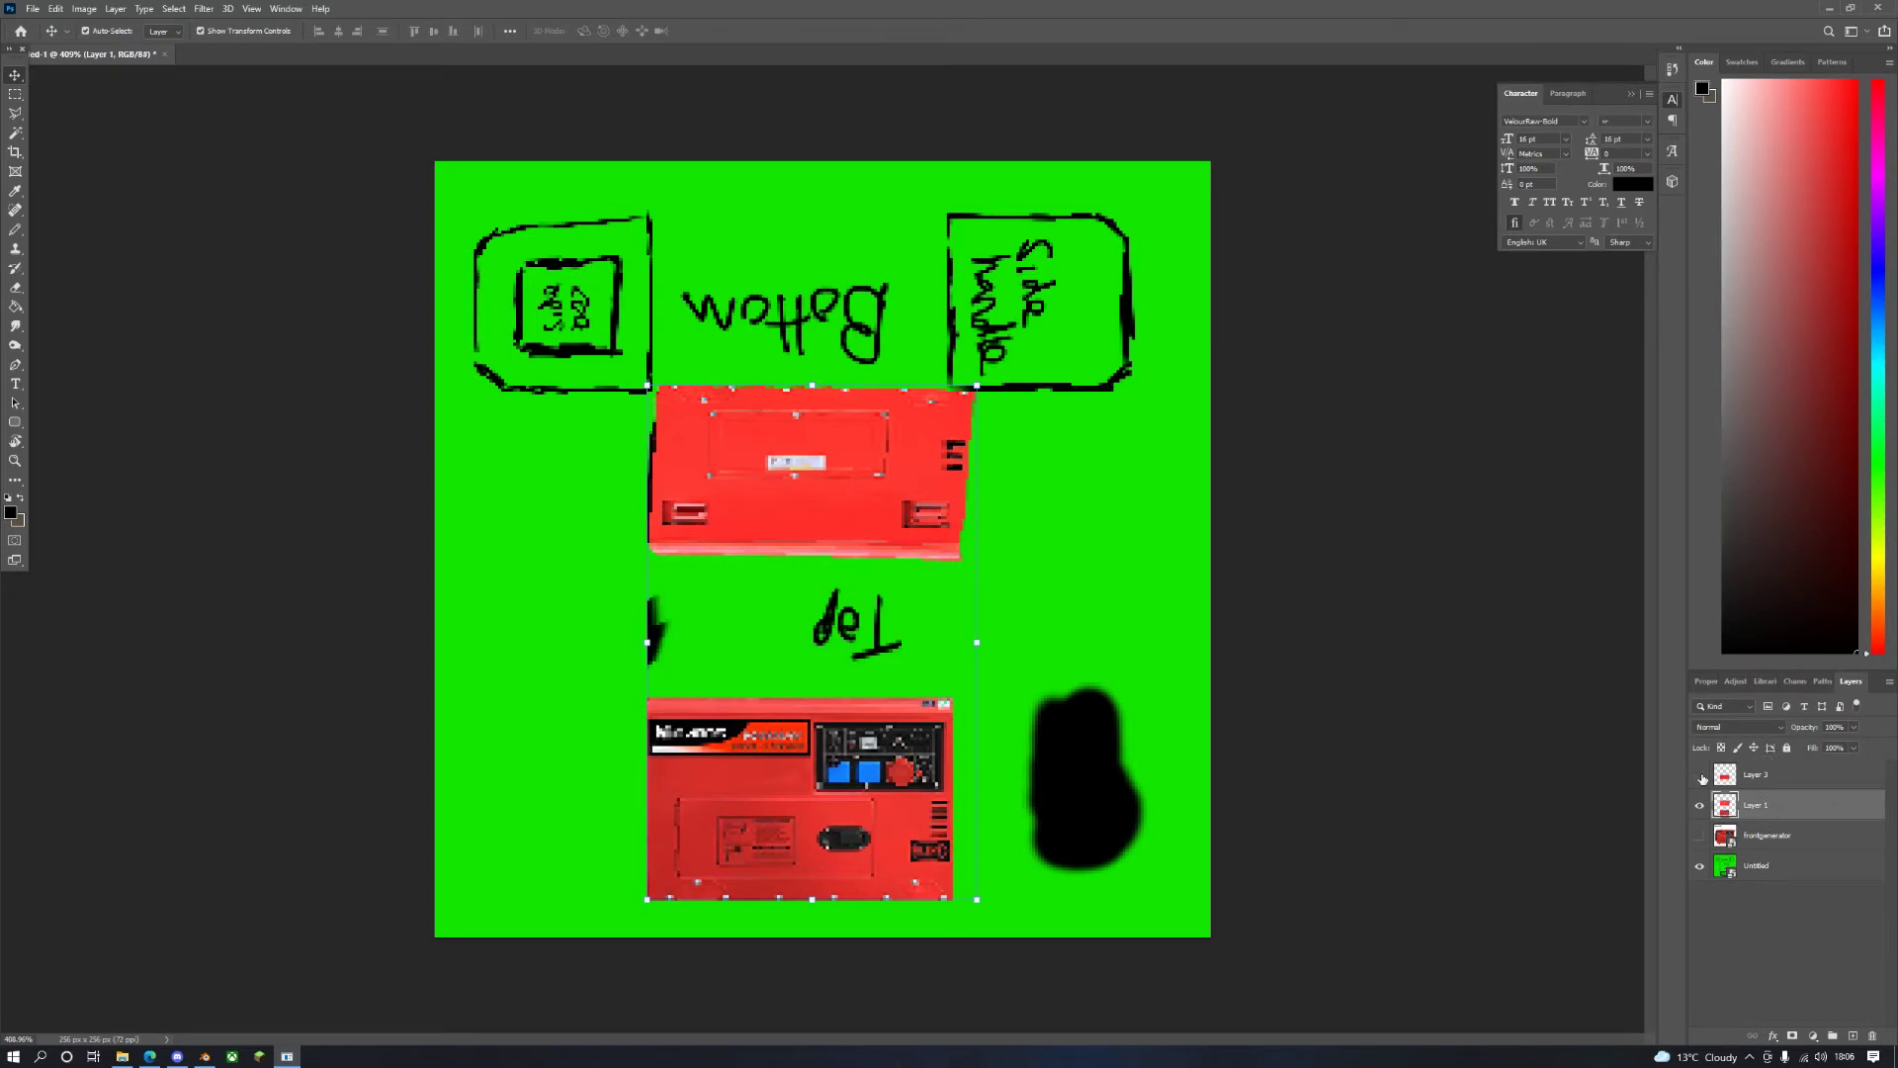
left_click(12, 93)
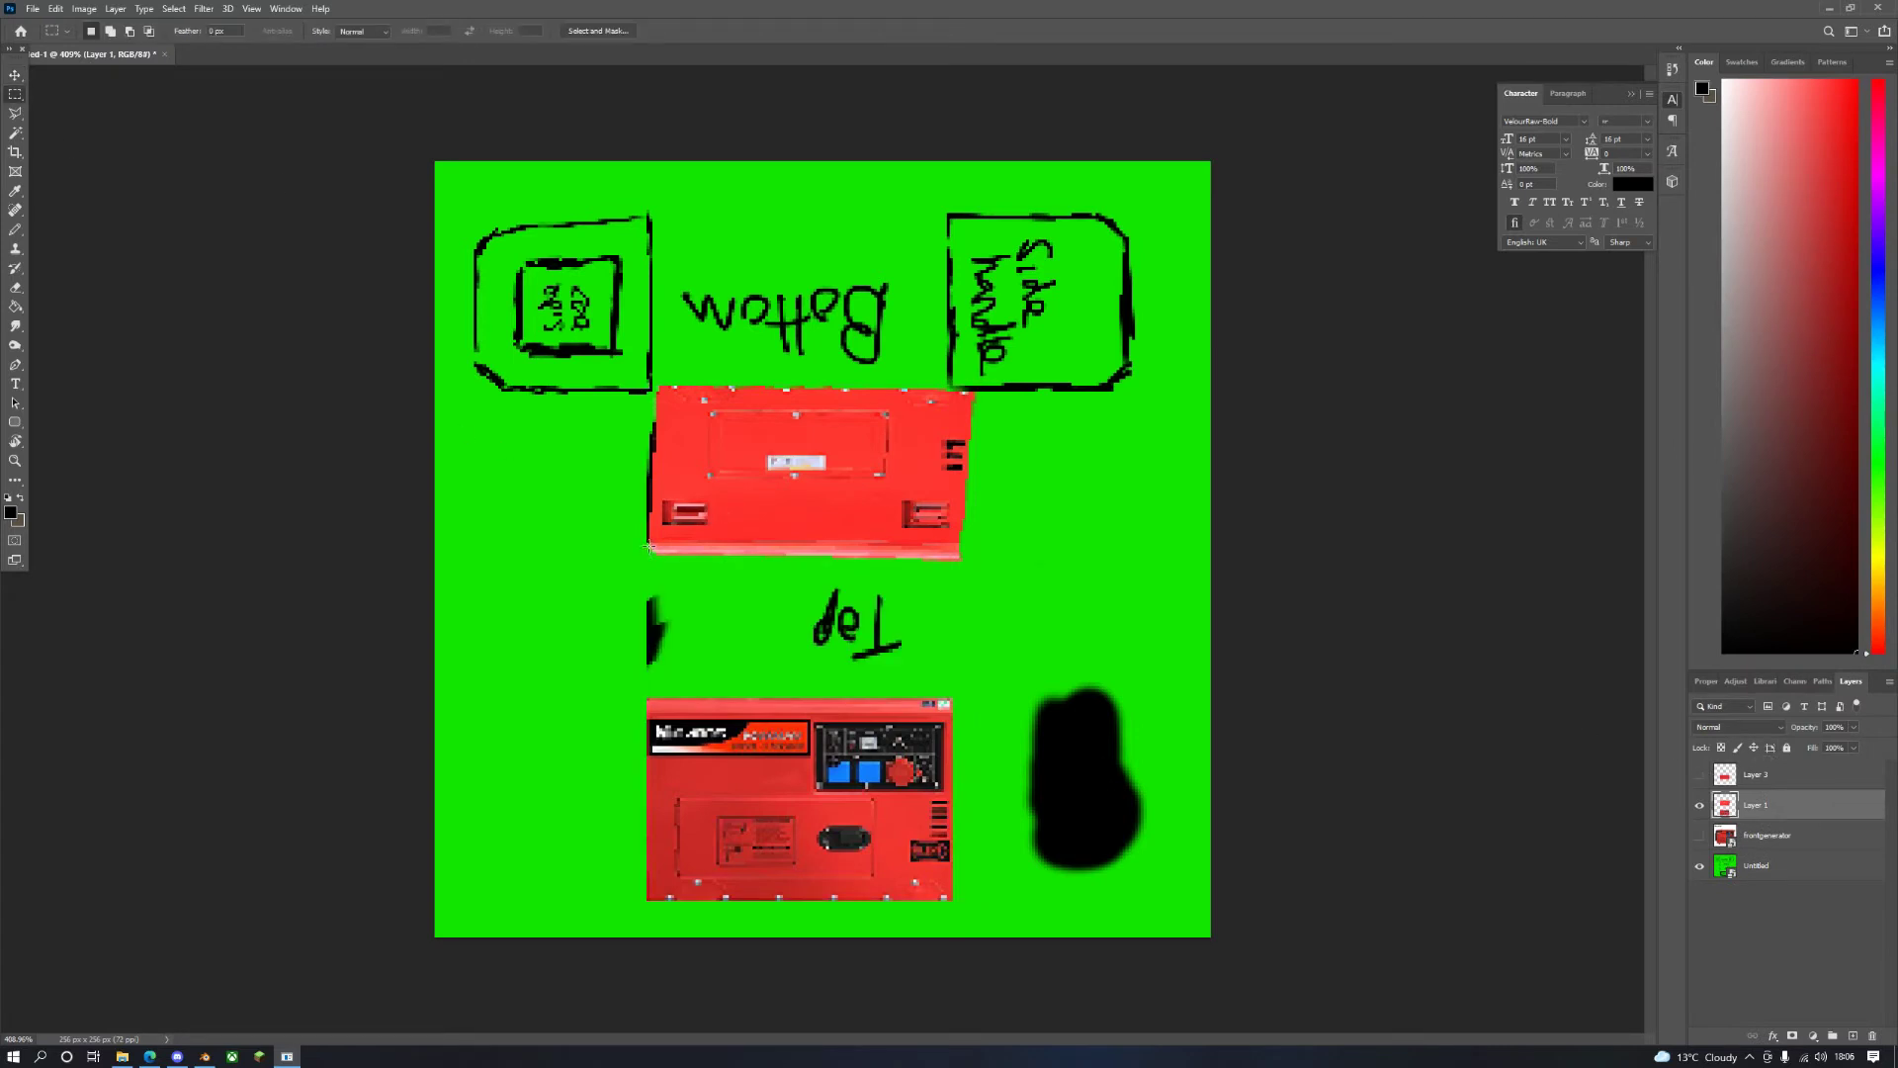
left_click_drag(648, 545, 964, 698)
left_click(56, 8)
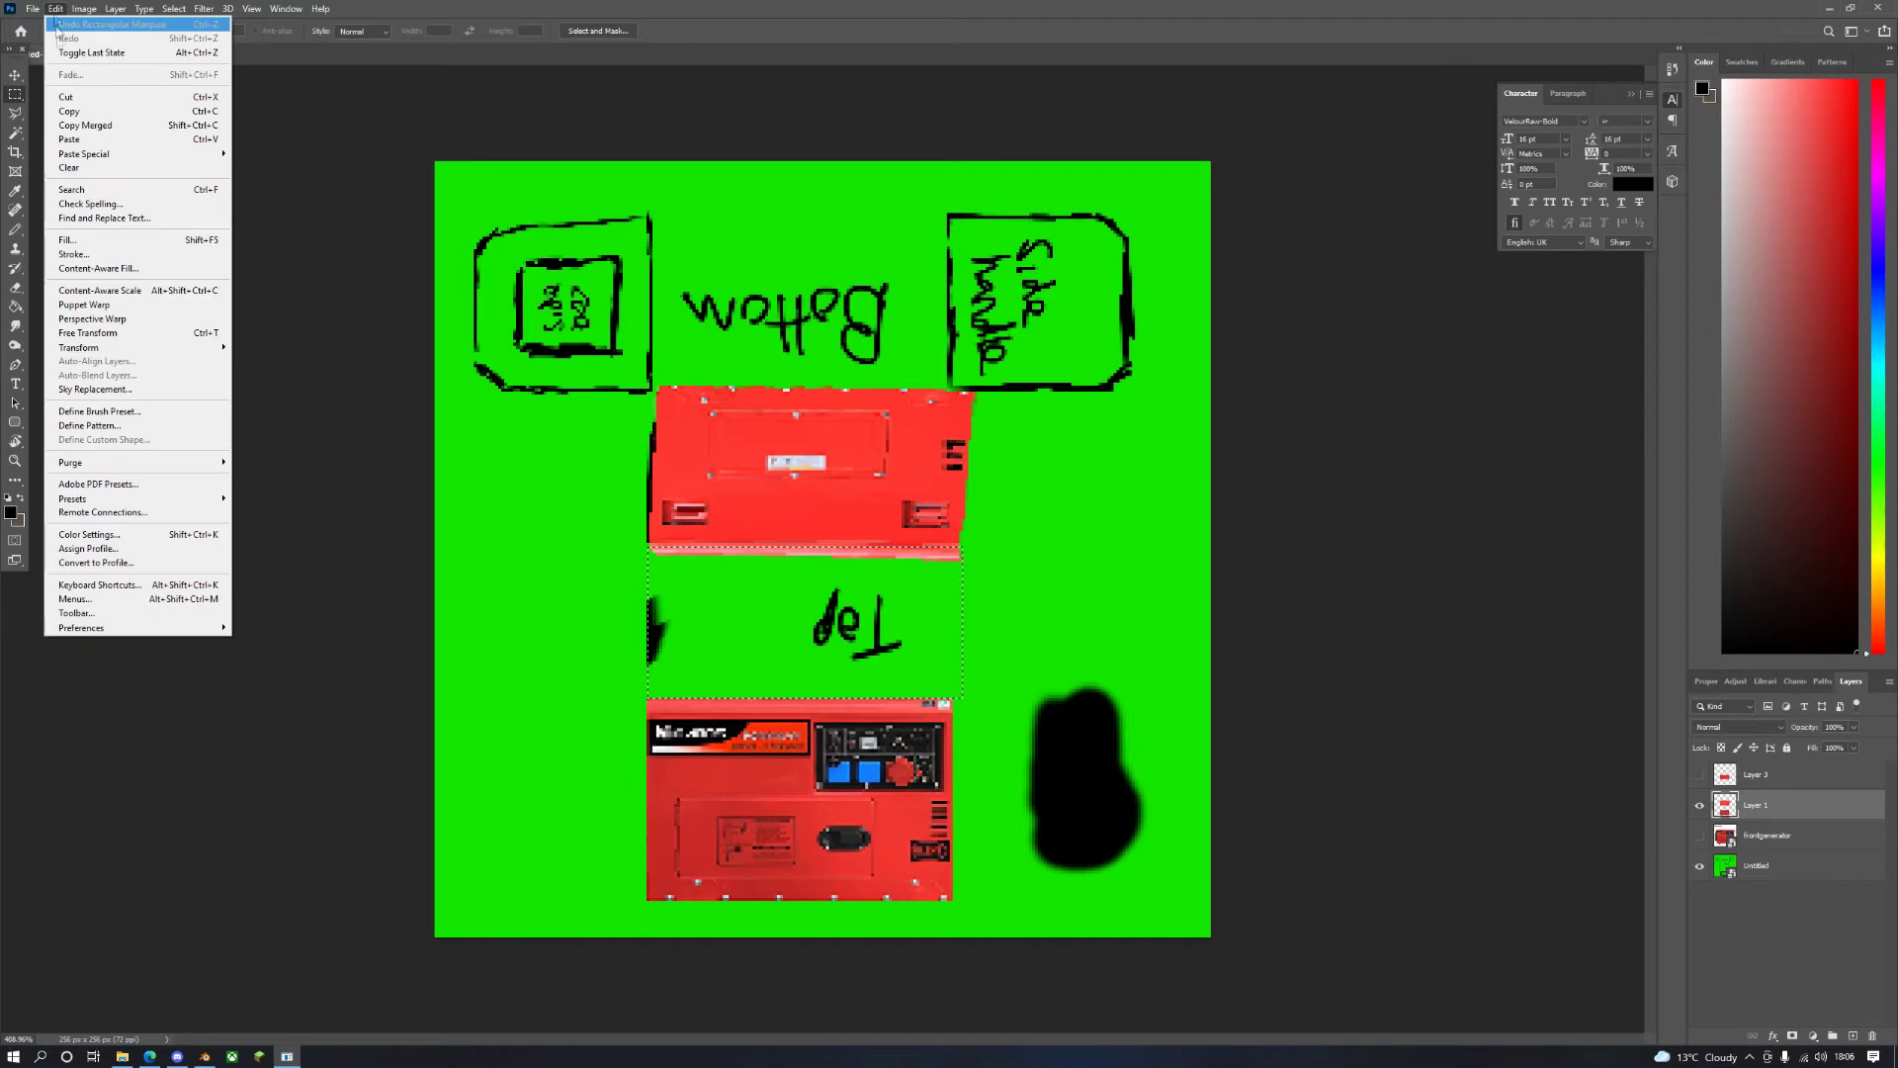
Step: Content-Aware Fill the Top strip, sampling the lower red panel and excluding the labels
left_click(89, 267)
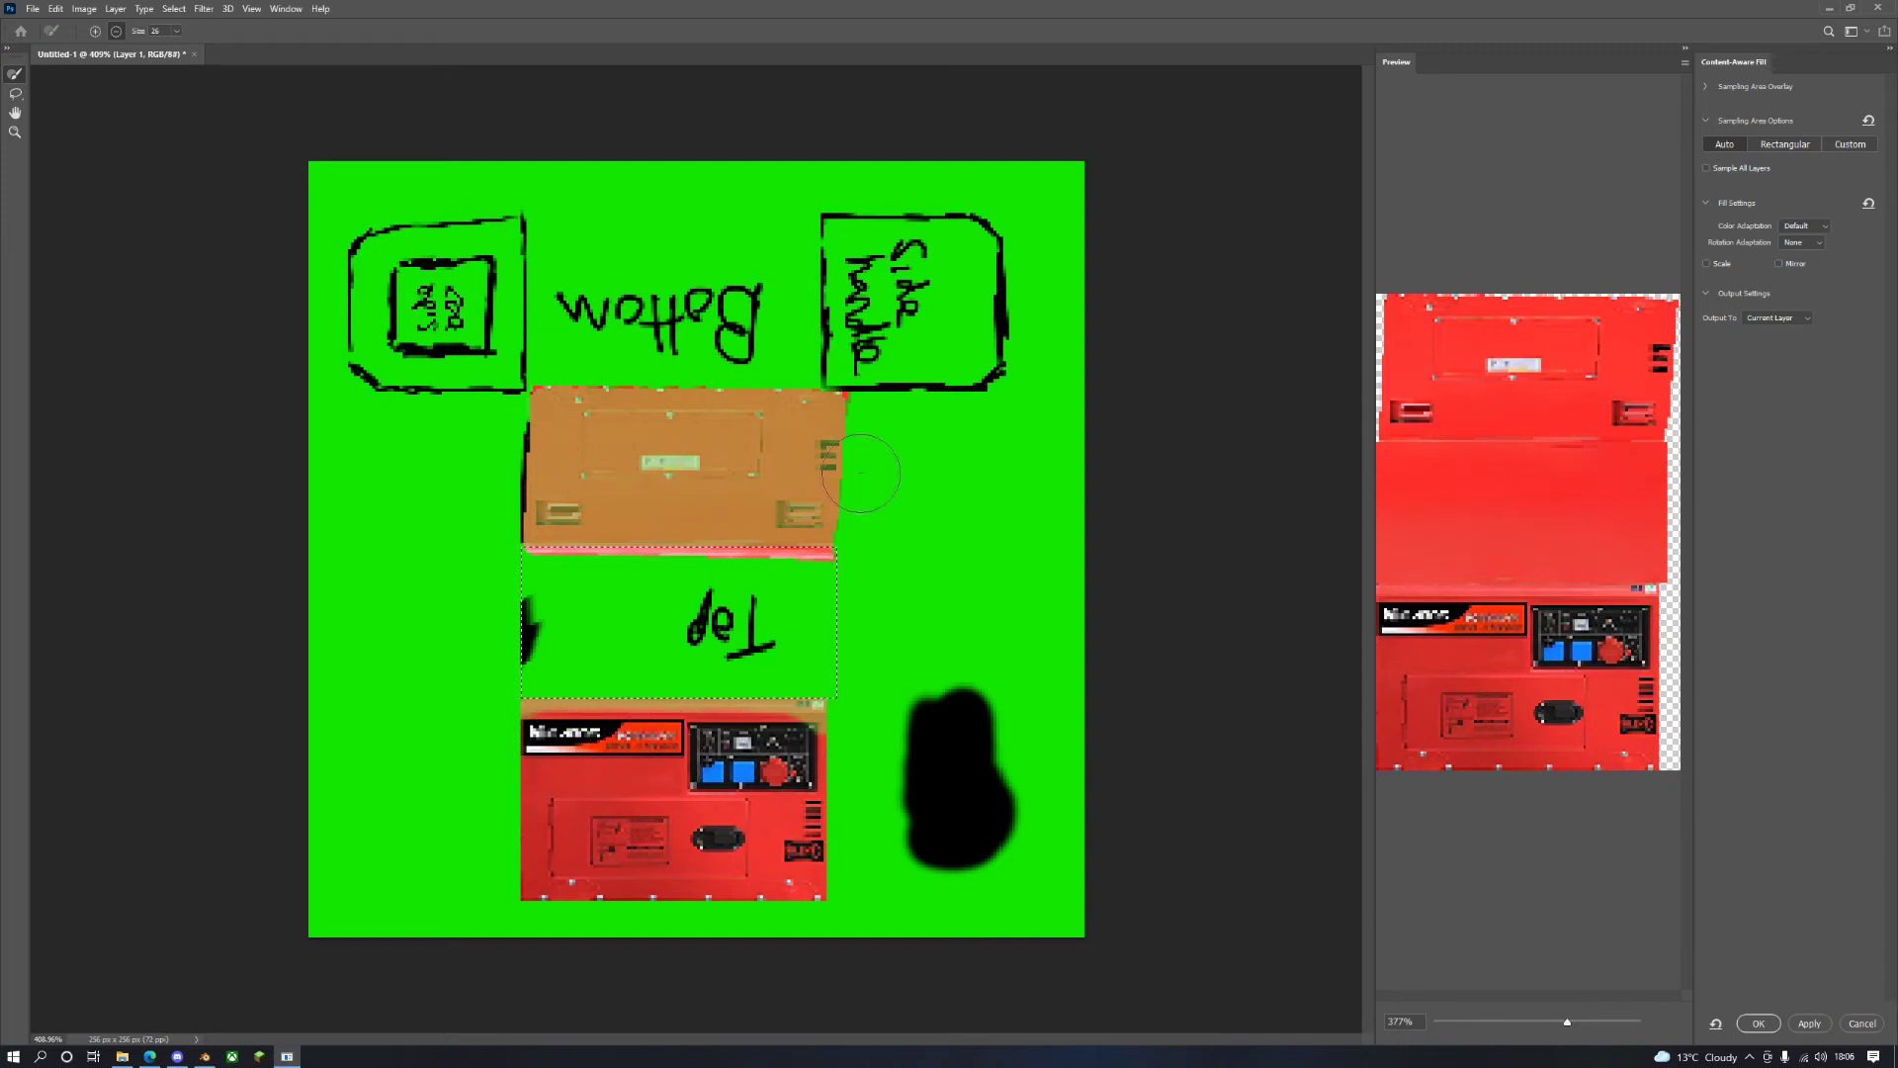
left_click_drag(860, 472, 820, 497)
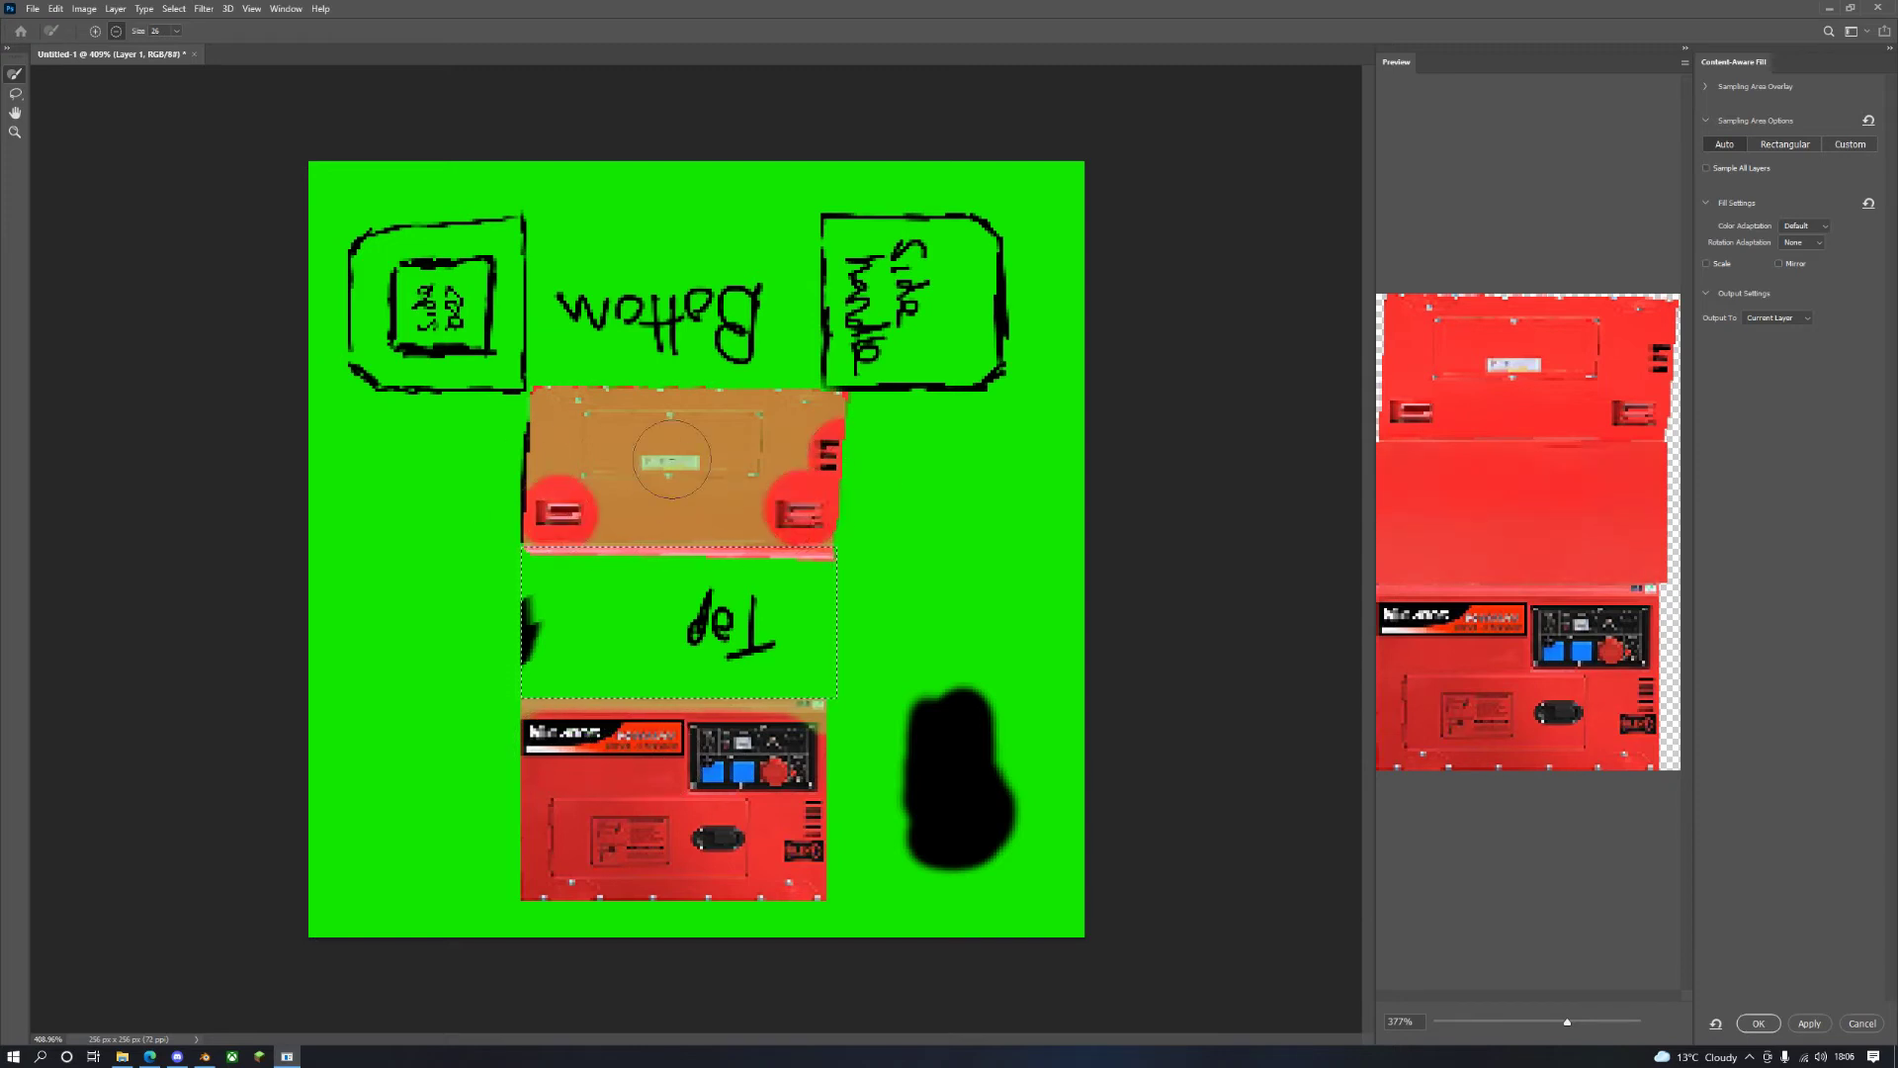
left_click(672, 459)
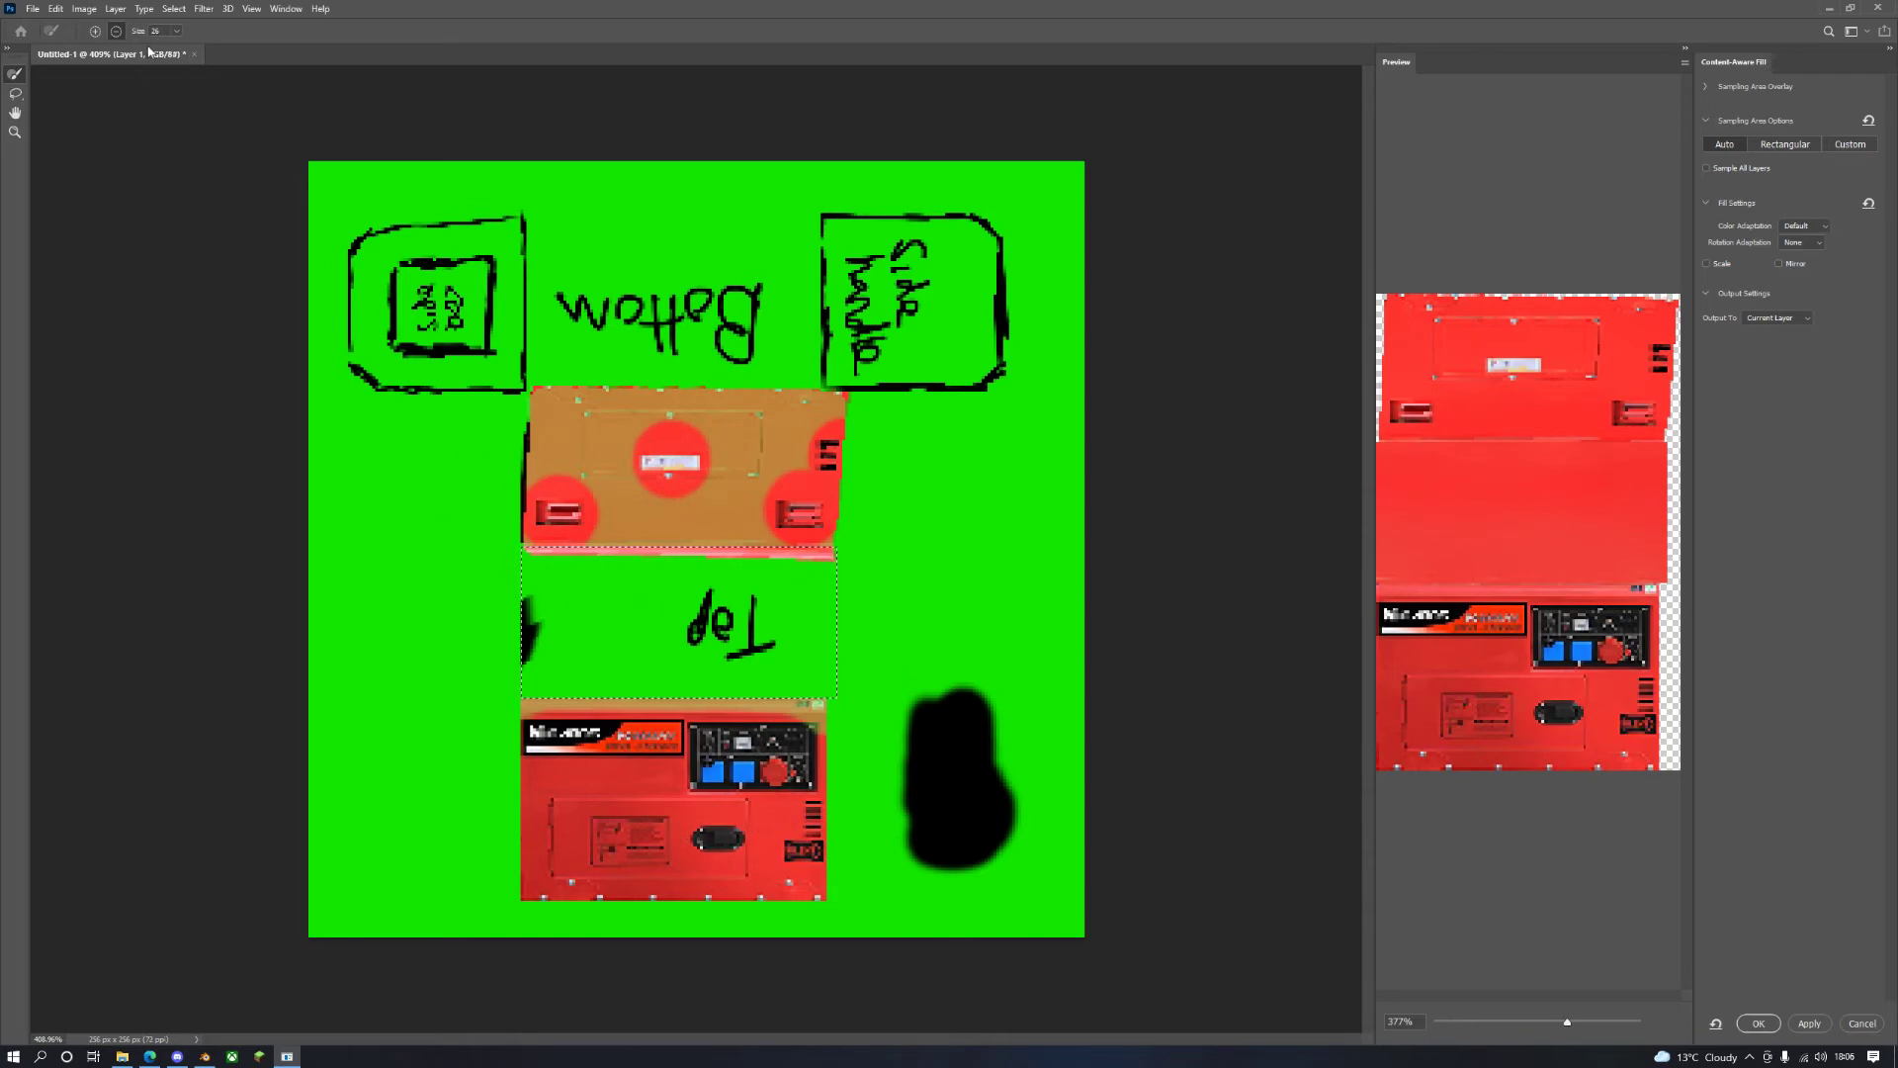
mouse_move(580, 788)
left_mouse_down()
mouse_move(661, 789)
mouse_move(532, 794)
mouse_move(549, 835)
left_mouse_up()
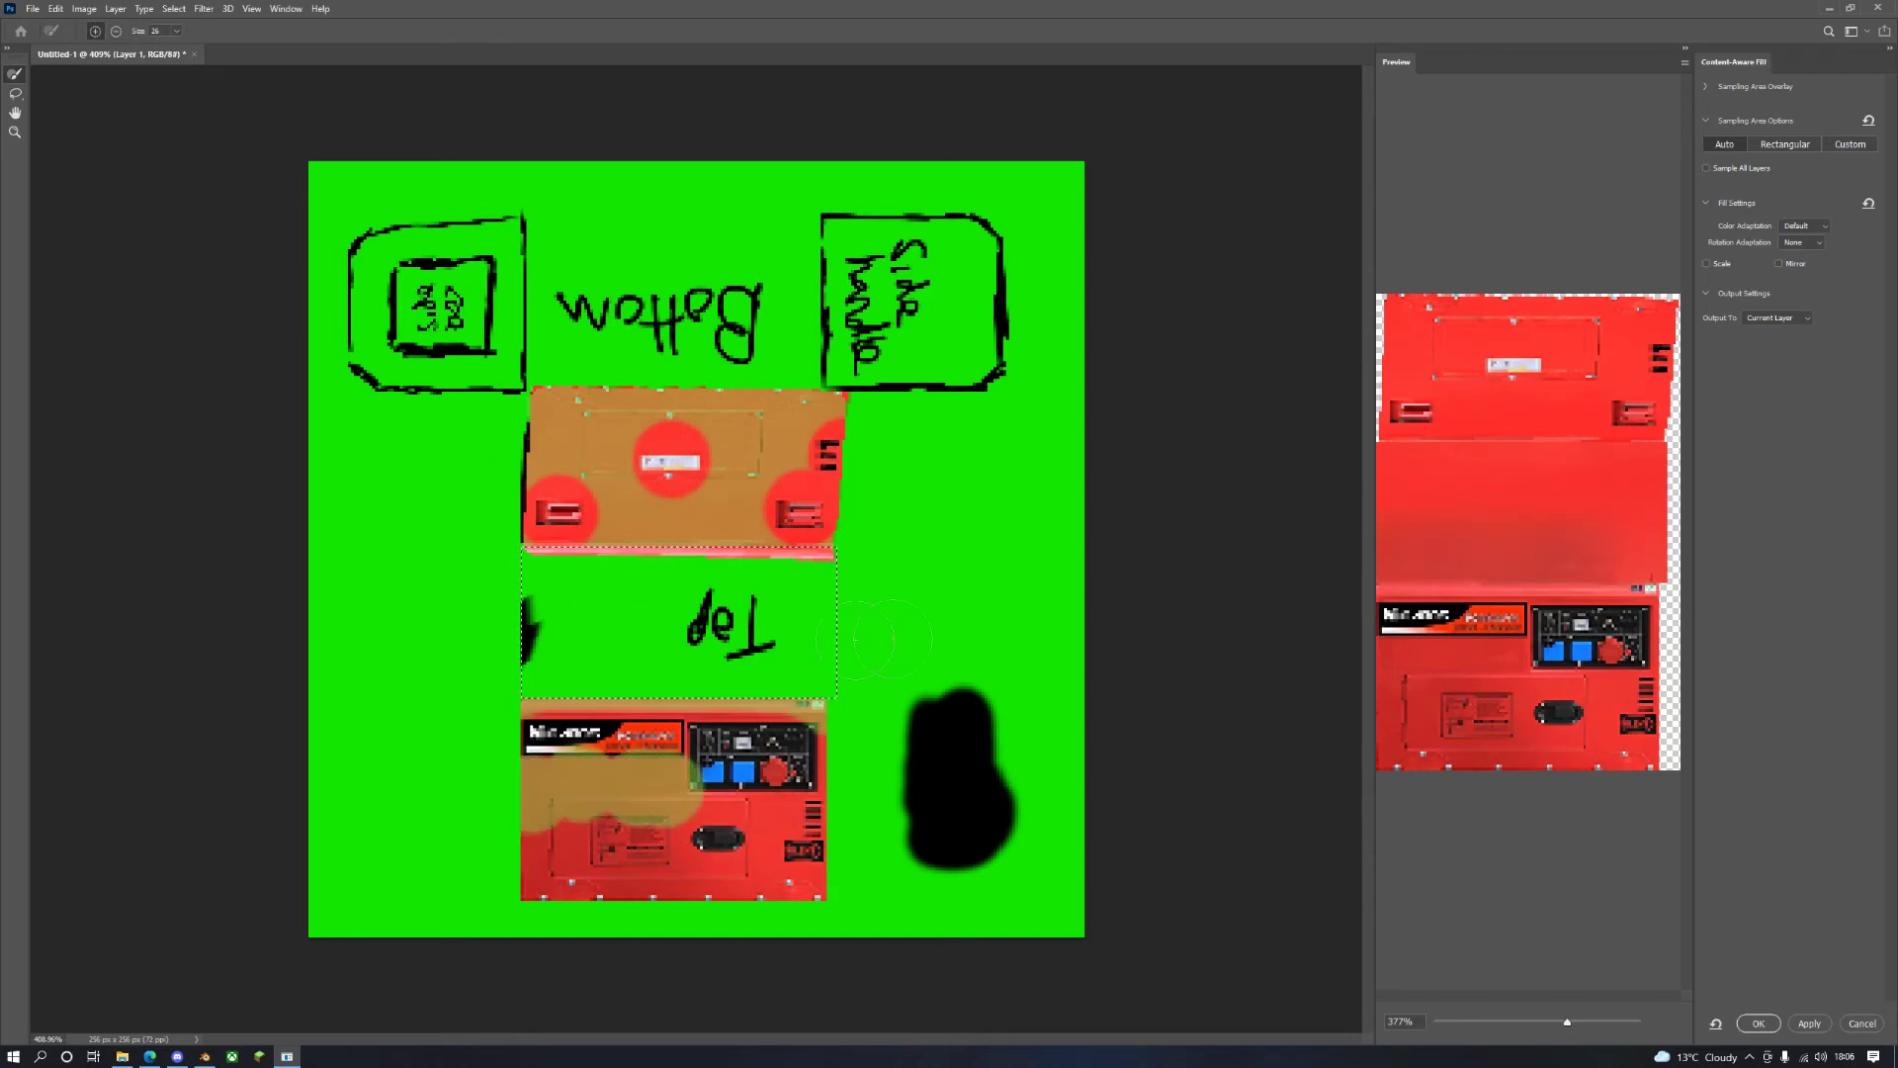
left_click(1766, 1019)
Step: Spot-heal the dark stray pixels along the generator's lower right edge on Layer 1
left_click(174, 9)
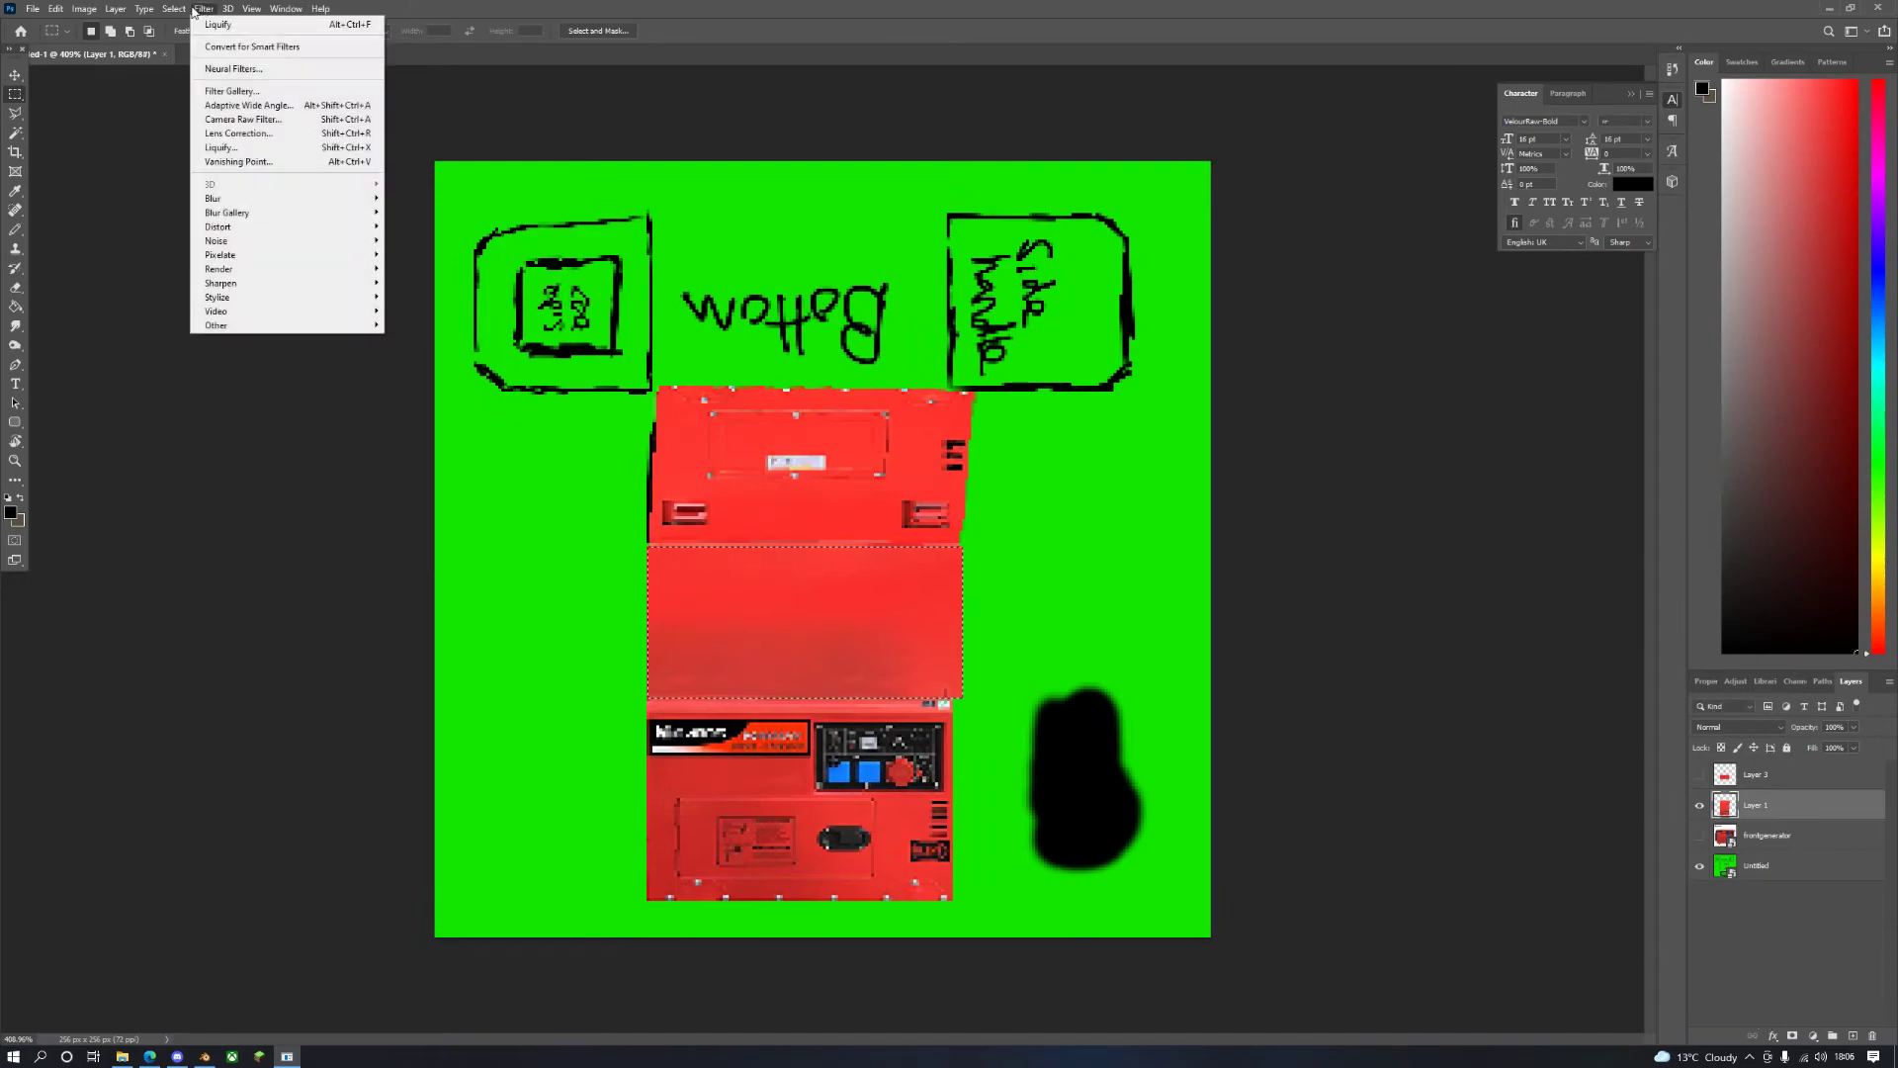
left_click(198, 40)
scroll(848, 722, "up", 3, "alt")
scroll(841, 724, "down", 3, "alt")
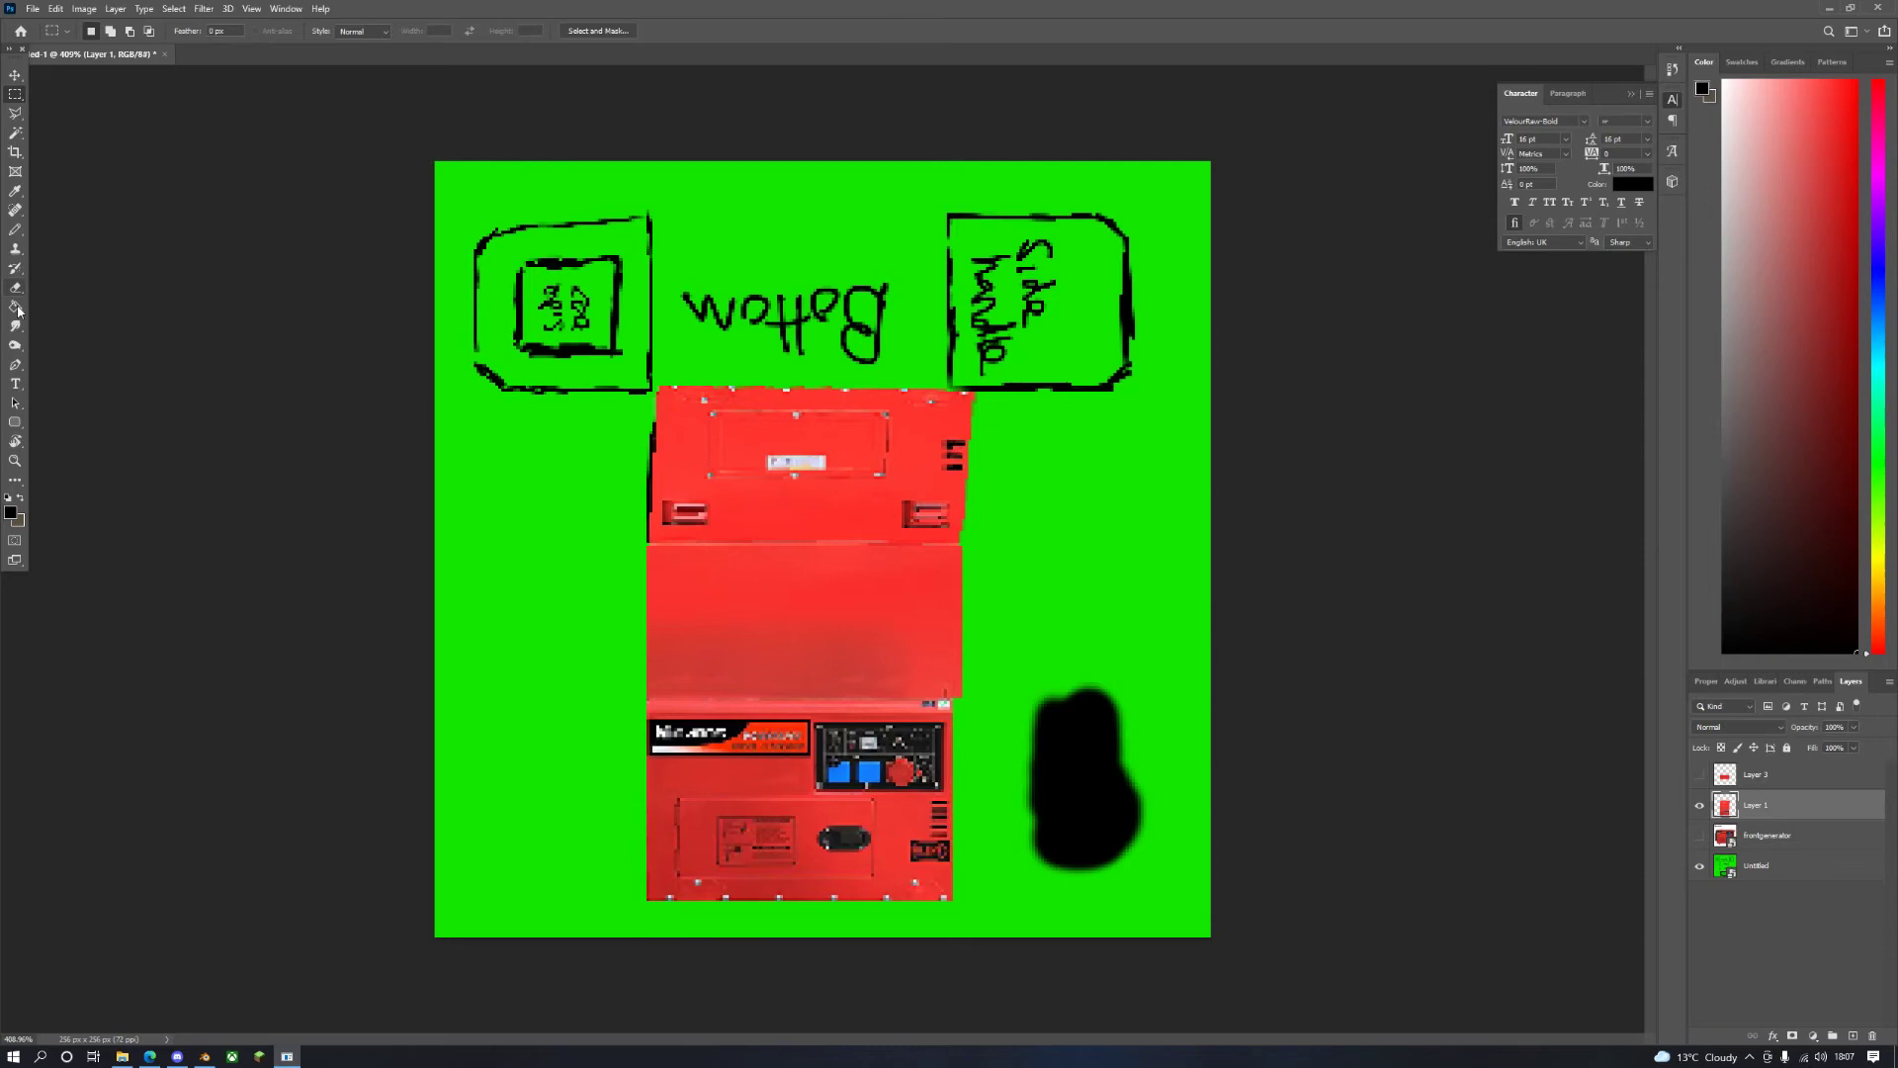
left_click(16, 210)
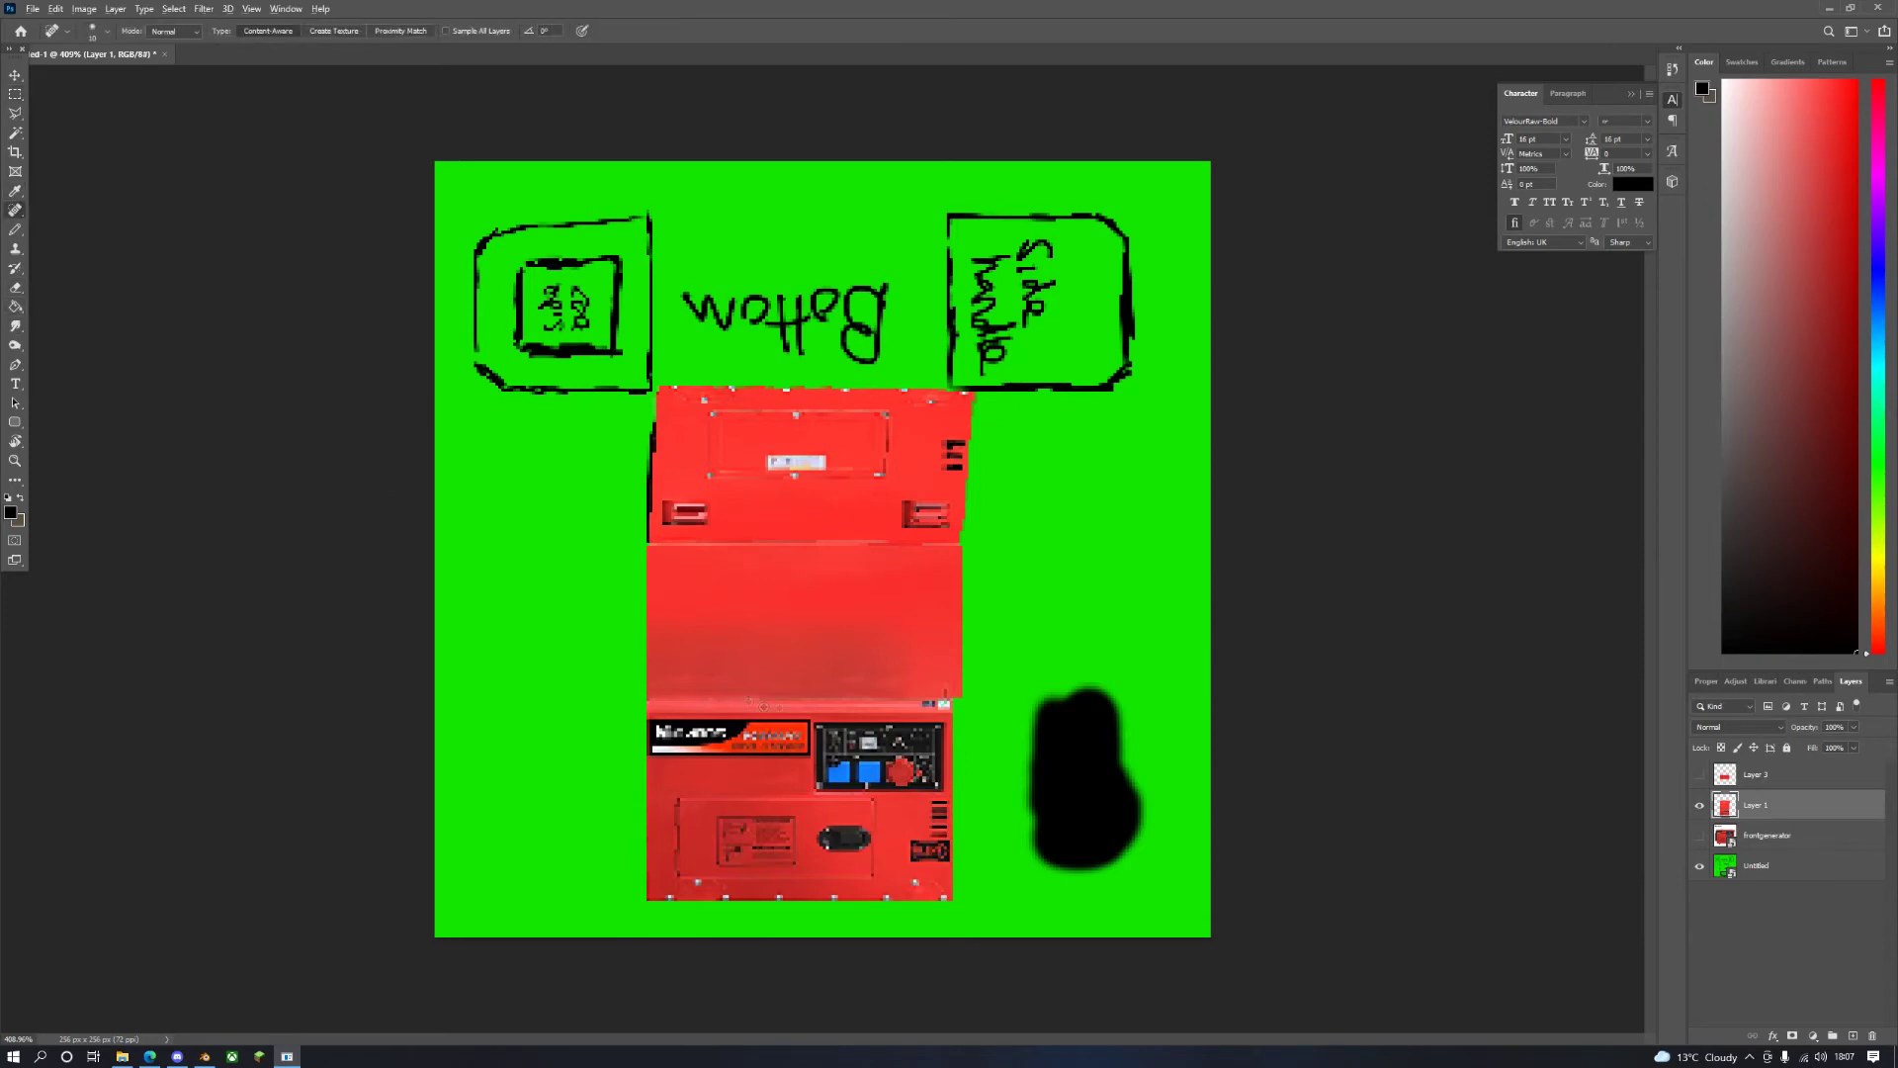
scroll(938, 714, "up", 5, "alt")
left_click(924, 633)
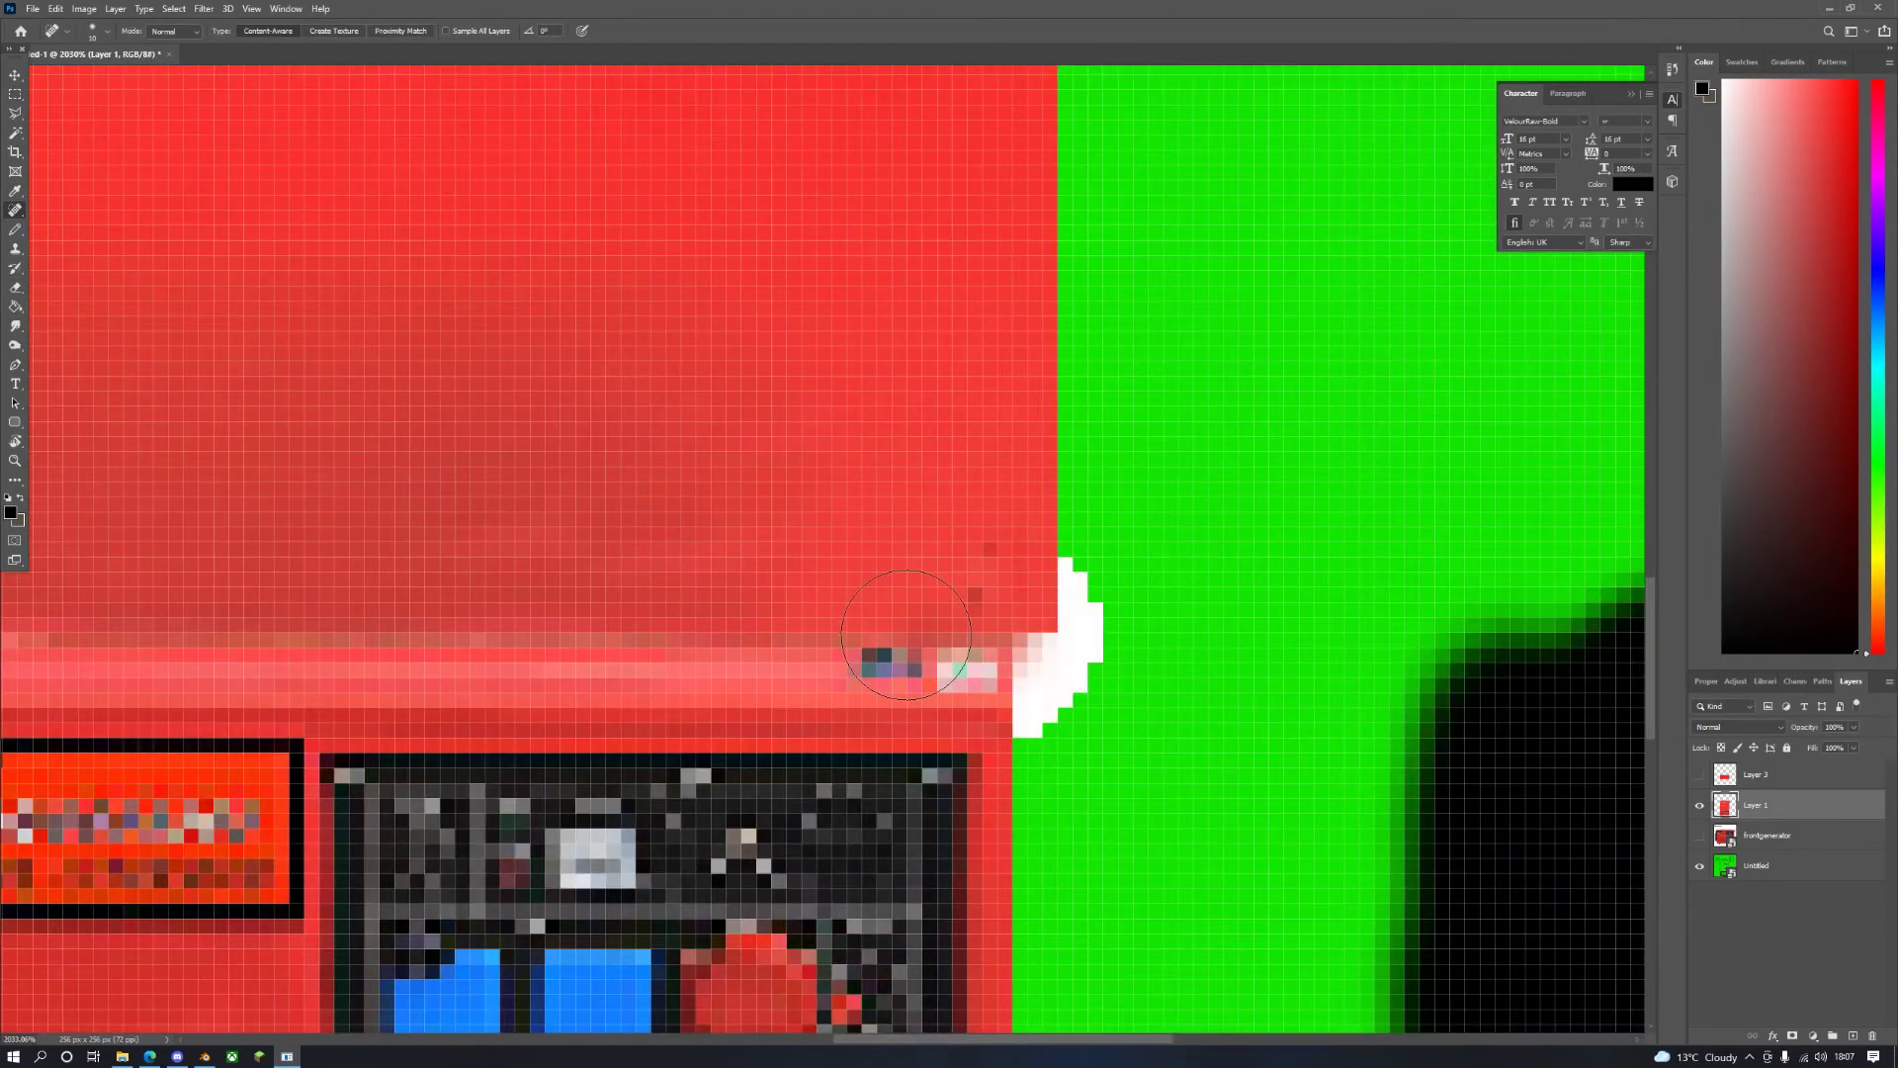
left_click(1701, 806)
left_click(1700, 805)
mouse_move(860, 657)
left_mouse_down()
mouse_move(791, 645)
mouse_move(979, 667)
left_mouse_up()
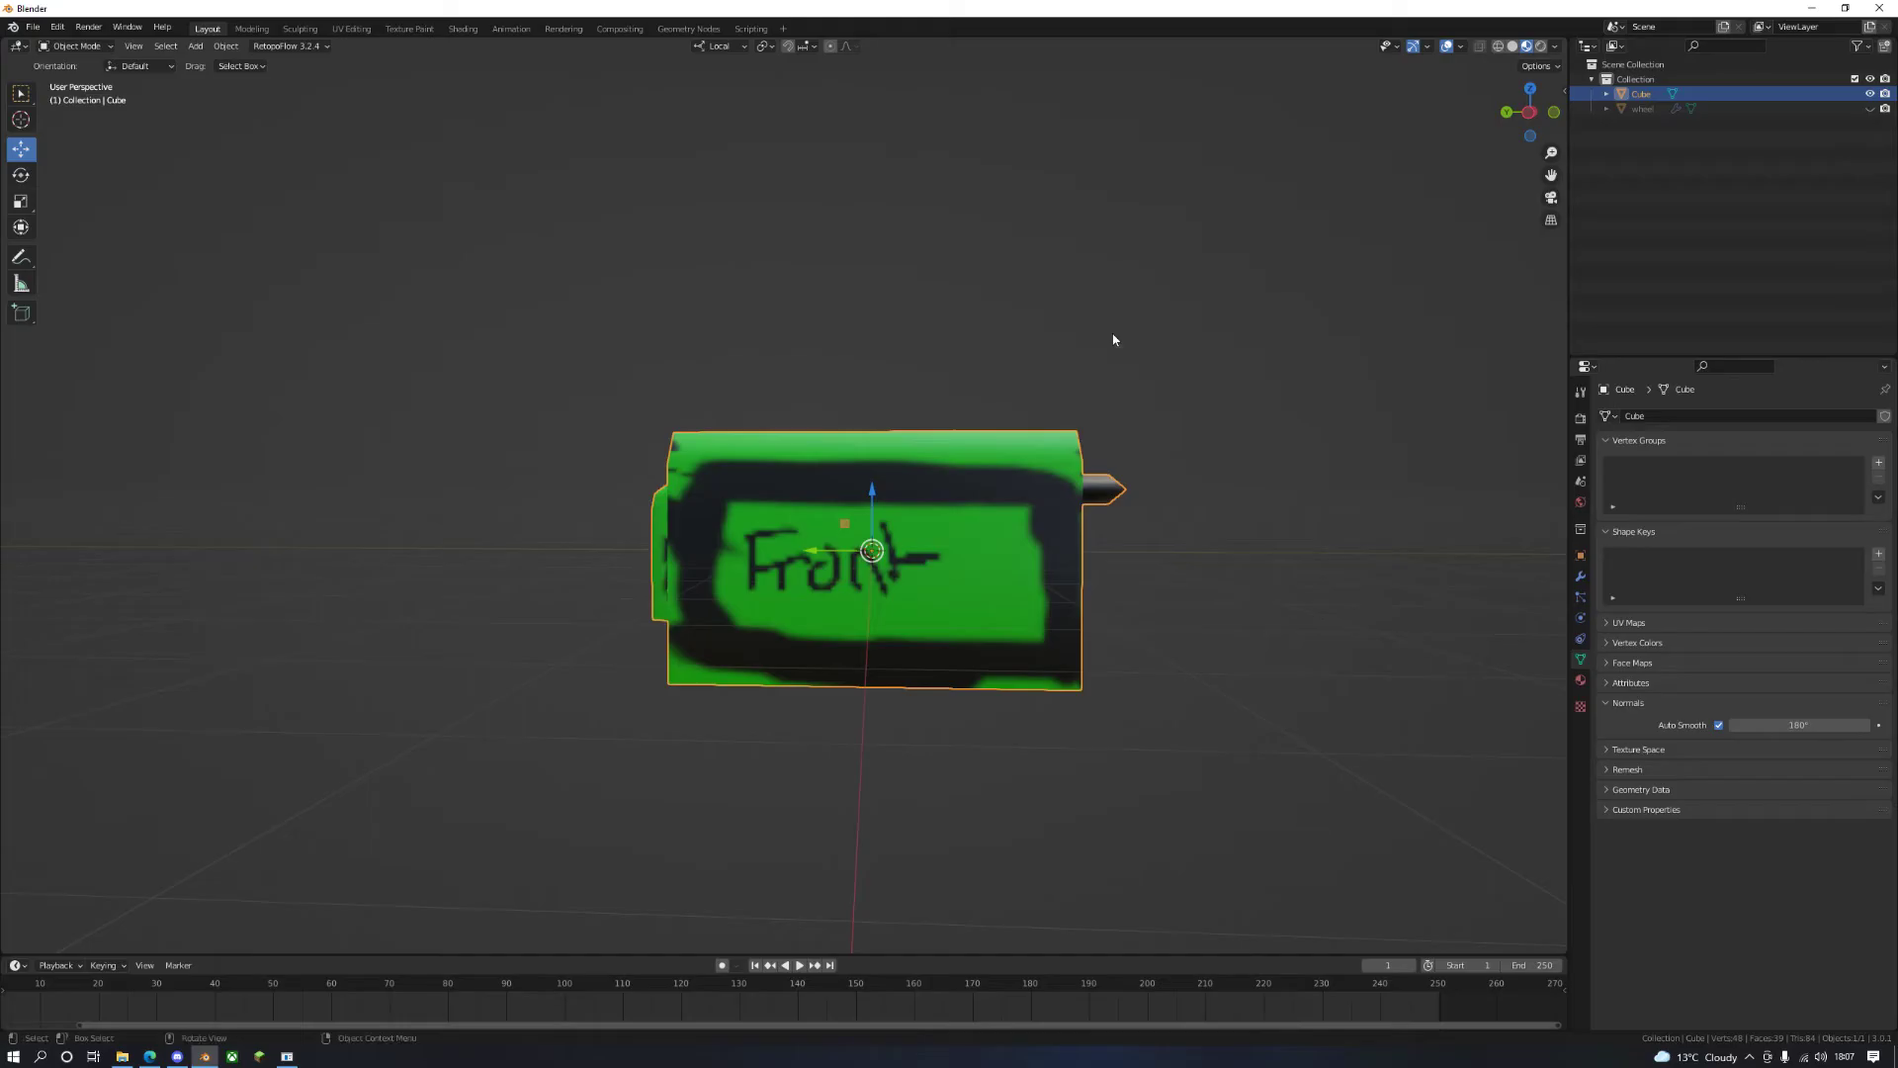
Step: Load generator1.png as the image for the cube material's Base Color
left_click(1581, 680)
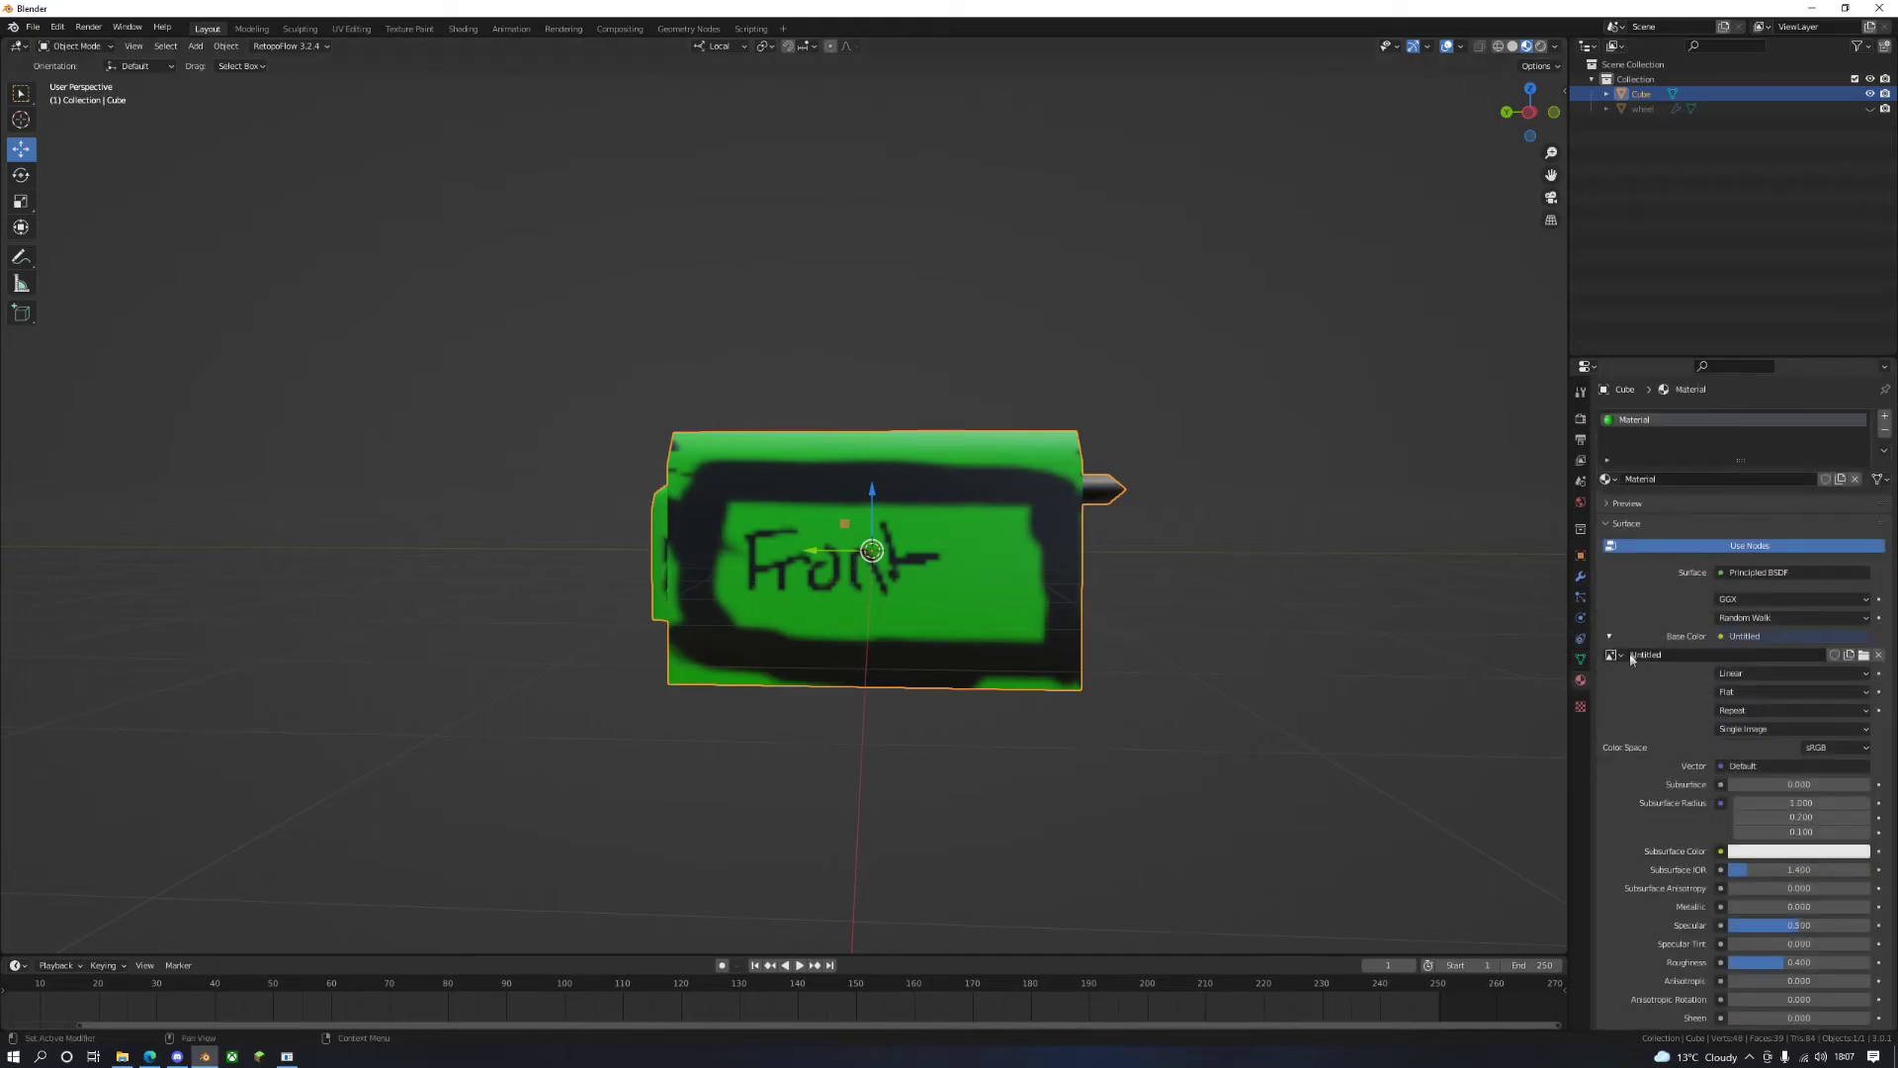
left_click(1863, 655)
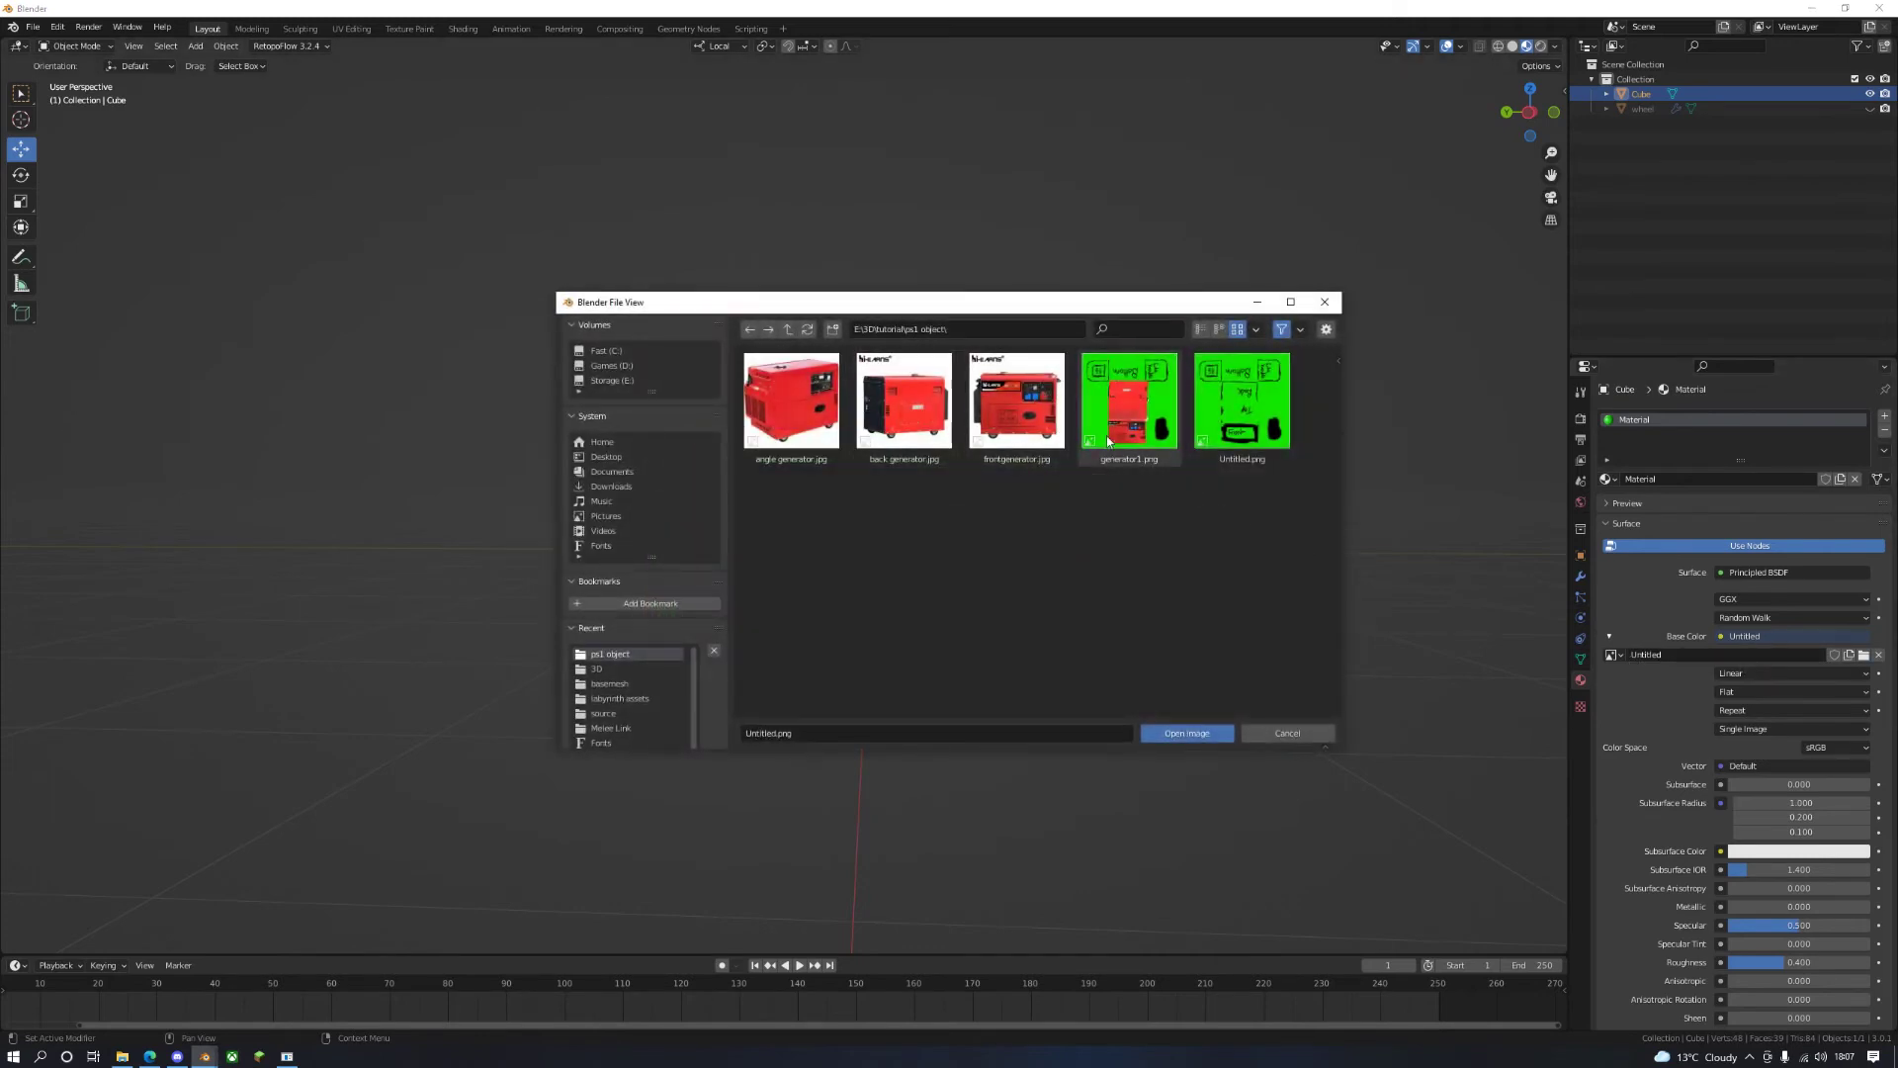
left_click(1129, 401)
left_click(1194, 732)
Step: Inspect the textured generator from all sides, including the green end face and underside, then enter Shading
left_click(1266, 602)
middle_click_drag(1265, 602, 1335, 533)
left_click_drag(1792, 925, 1692, 922)
middle_click_drag(1236, 593, 902, 551)
scroll(682, 572, "up", 5)
scroll(692, 564, "down", 2)
scroll(804, 524, "up", 6)
scroll(1003, 530, "down", 5)
scroll(902, 551, "up", 6)
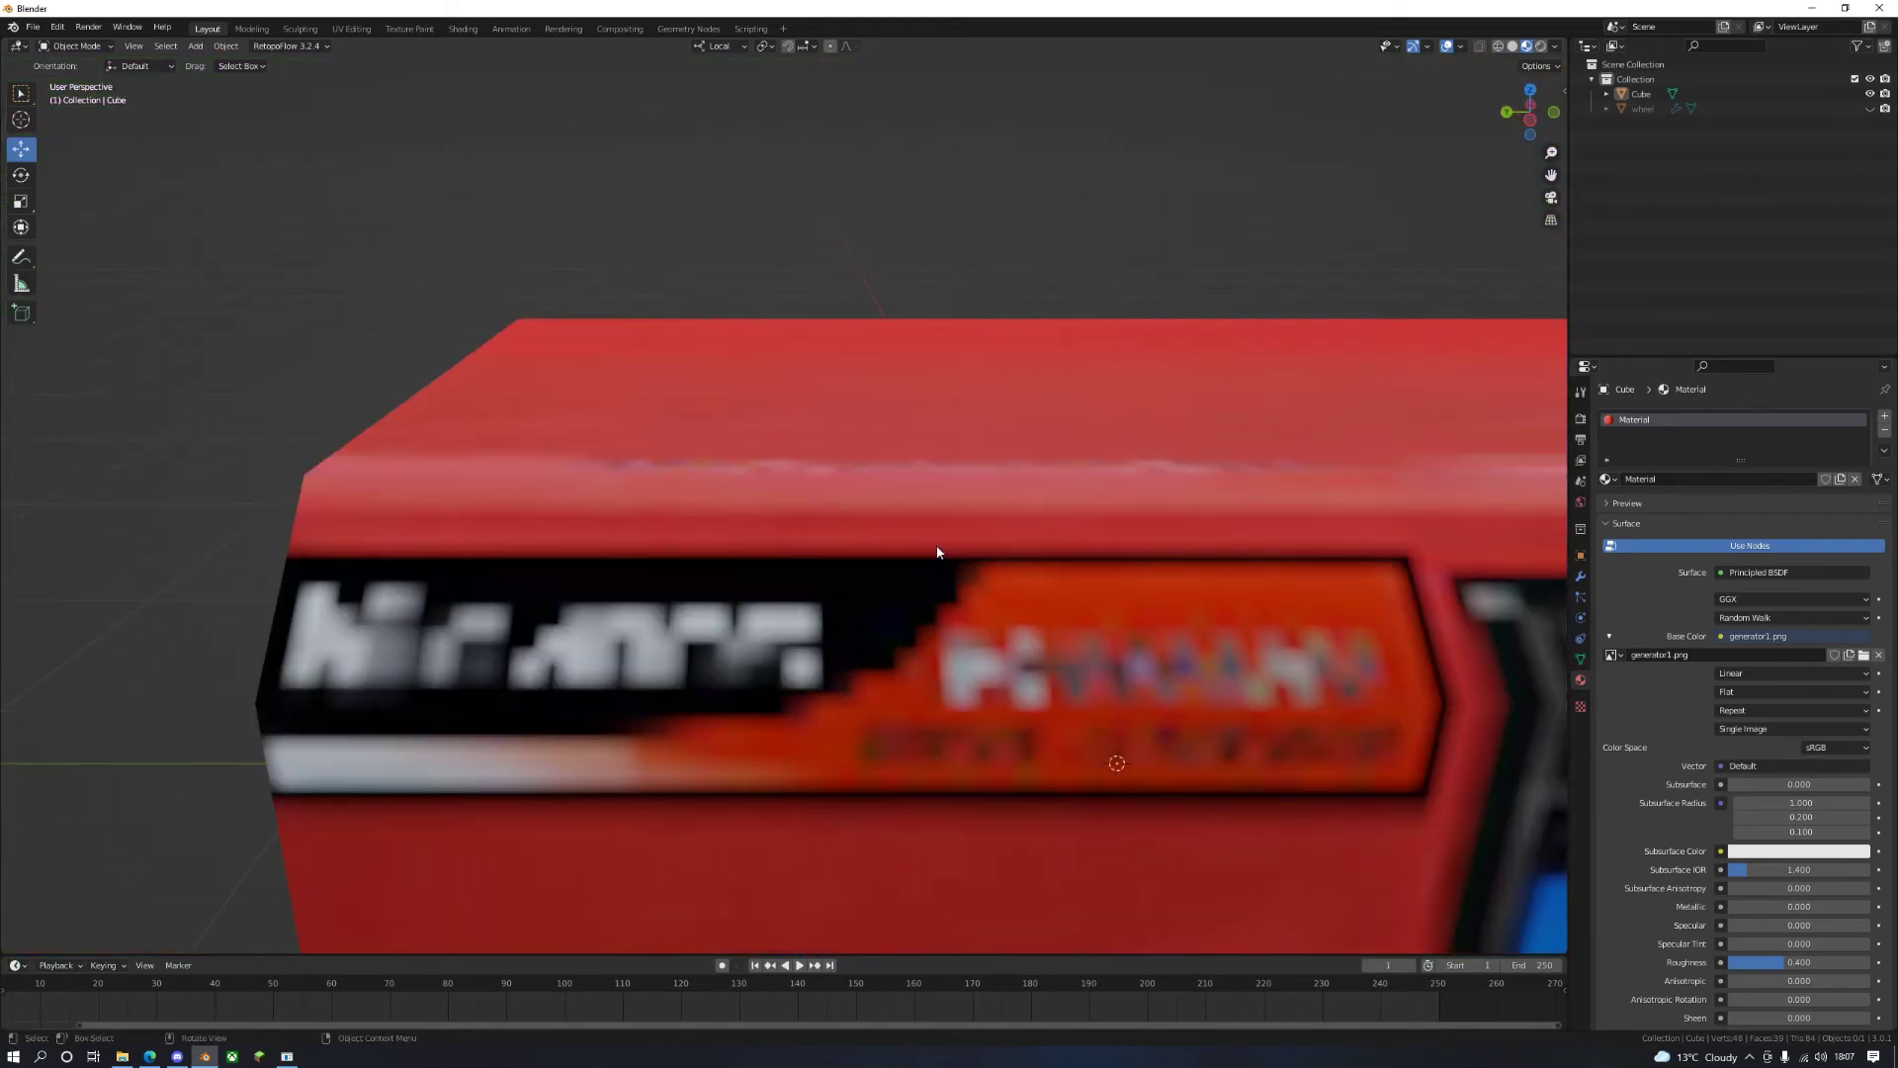
scroll(583, 639, "down", 6)
middle_click_drag(613, 623, 951, 573)
scroll(951, 566, "up", 5)
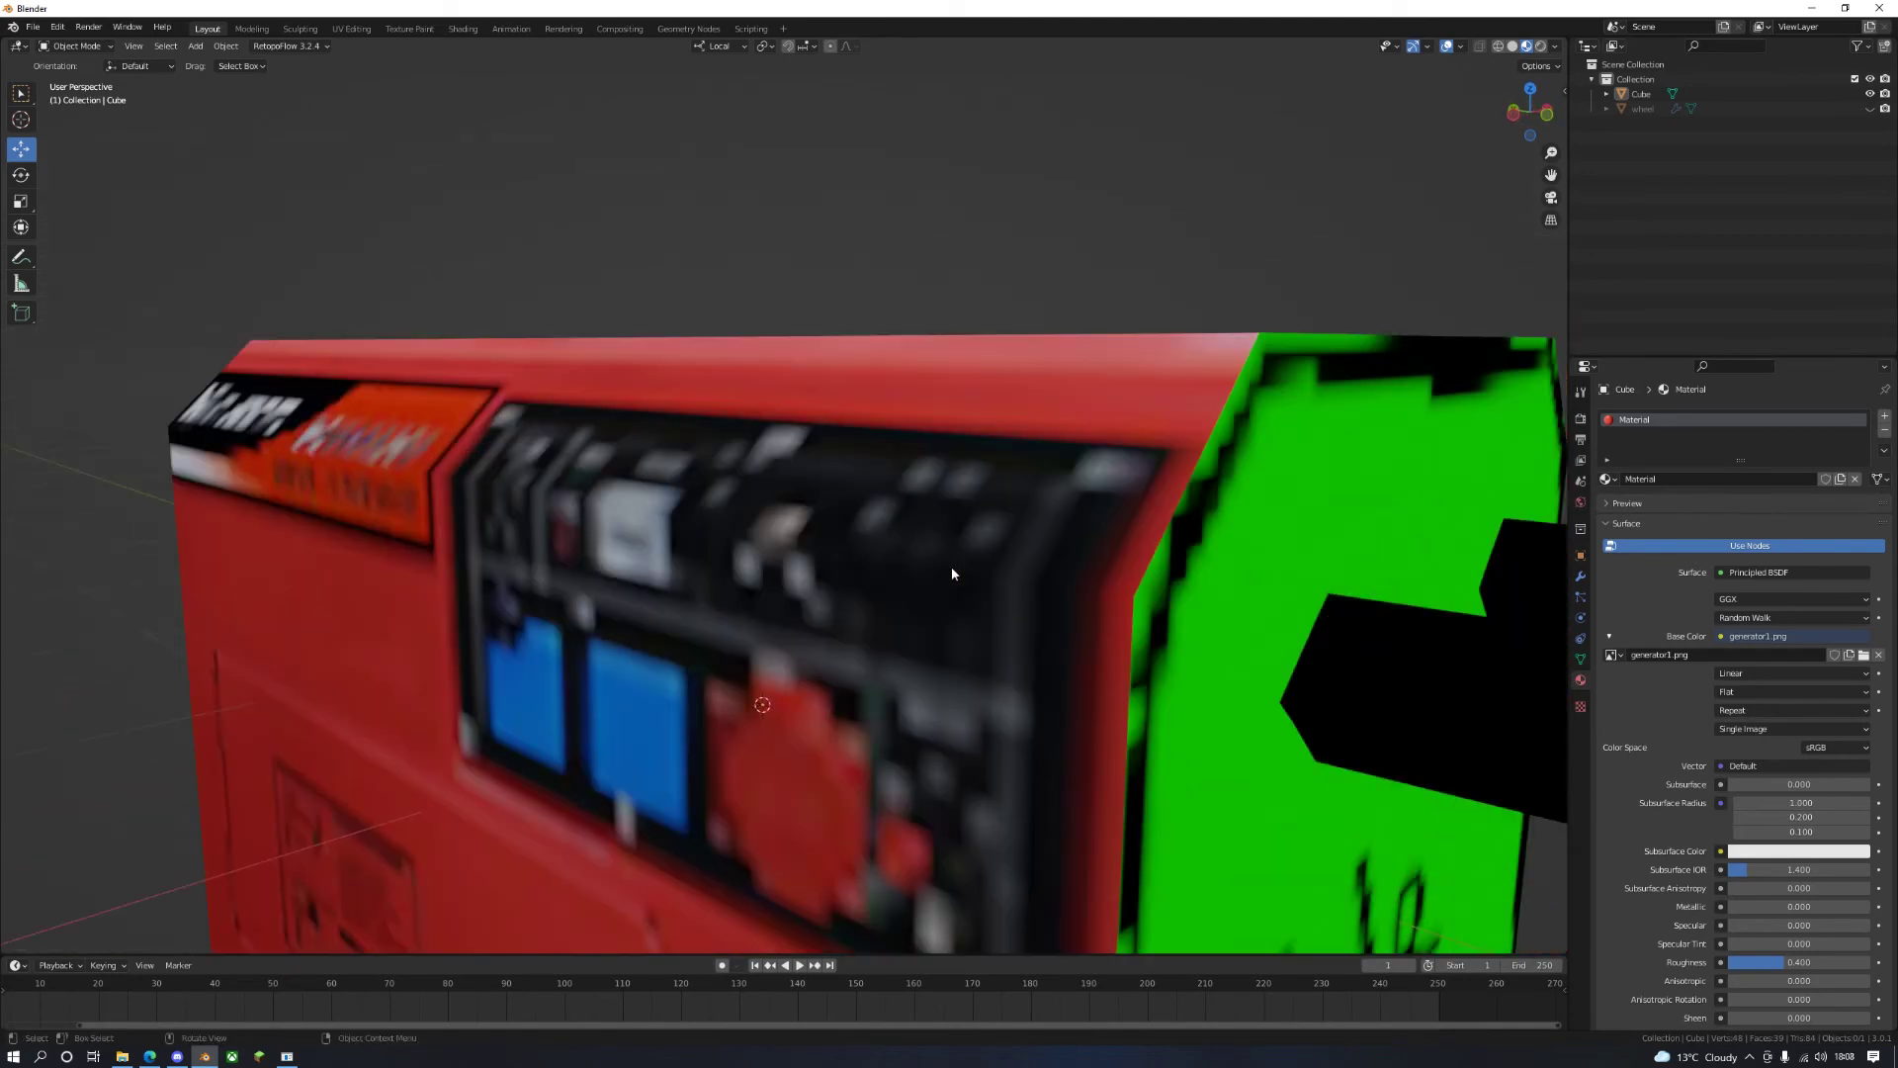
scroll(732, 531, "up", 3)
scroll(737, 524, "down", 2)
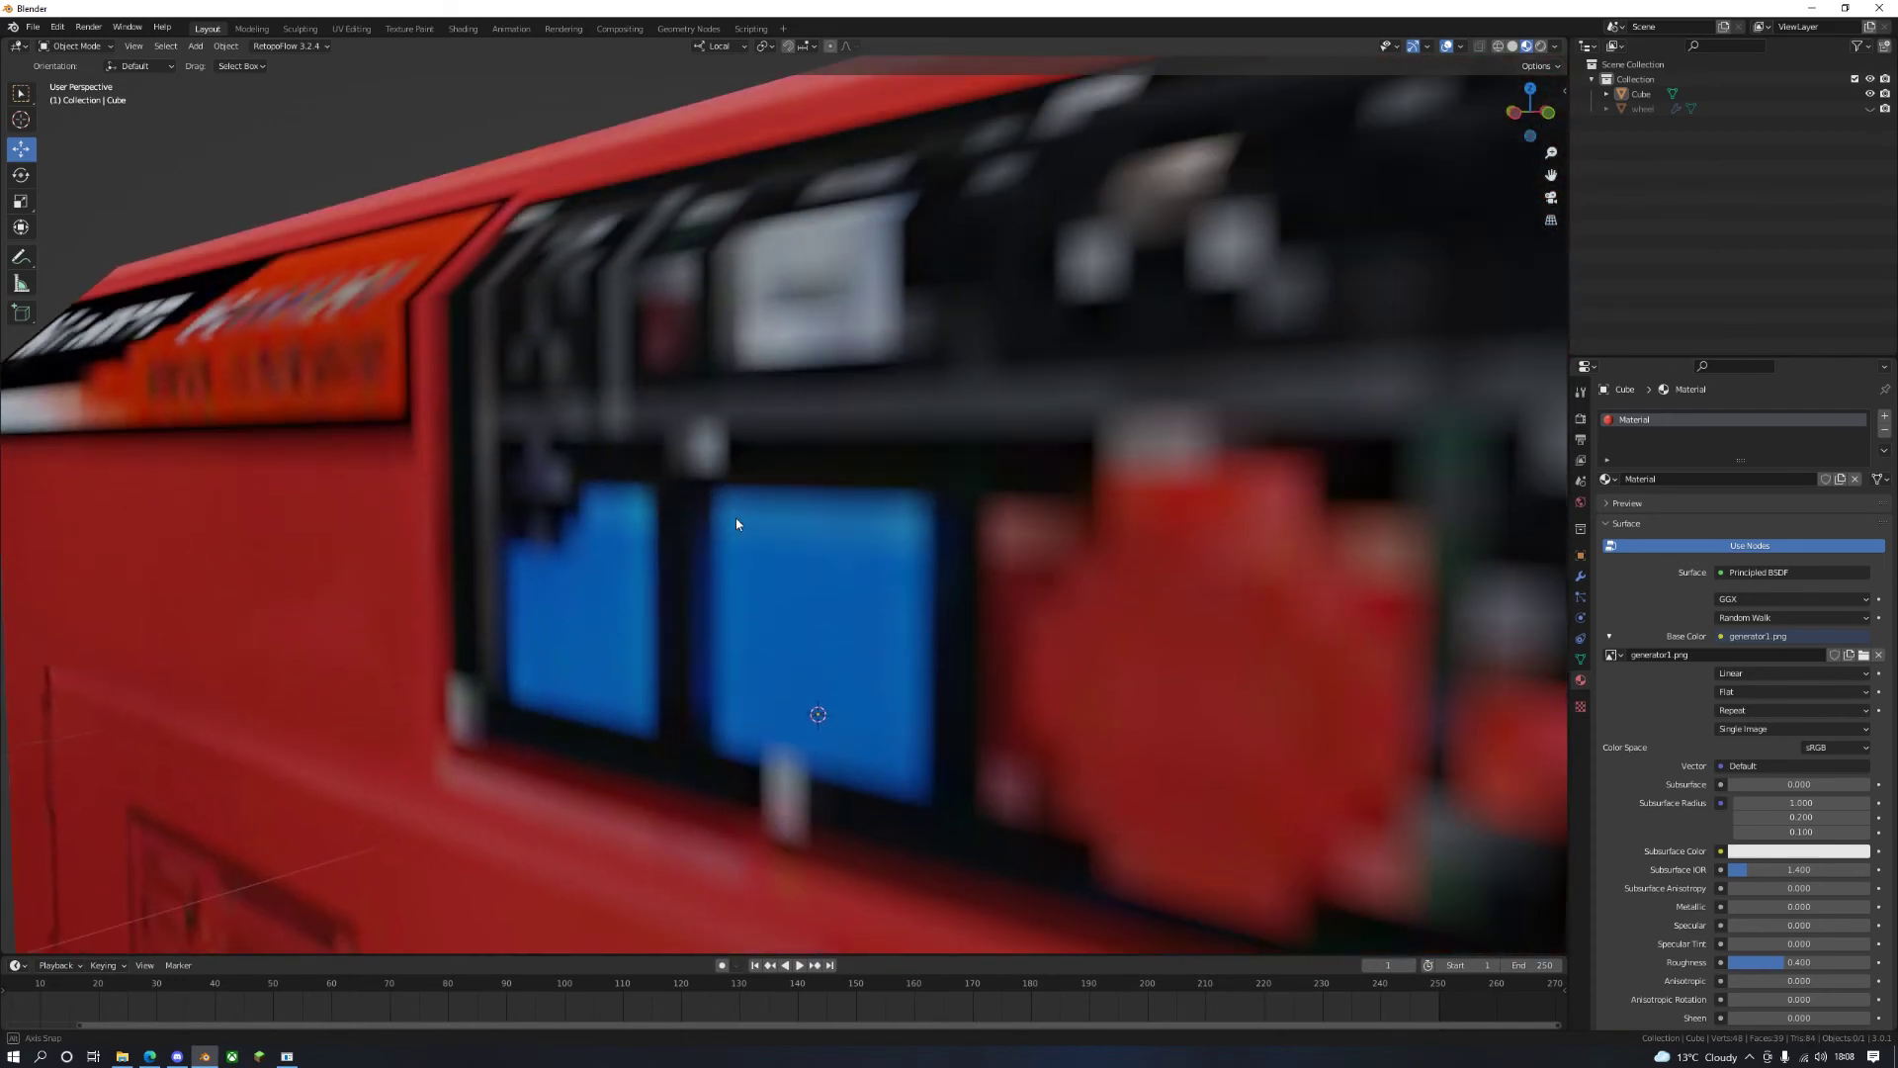
scroll(736, 524, "down", 2)
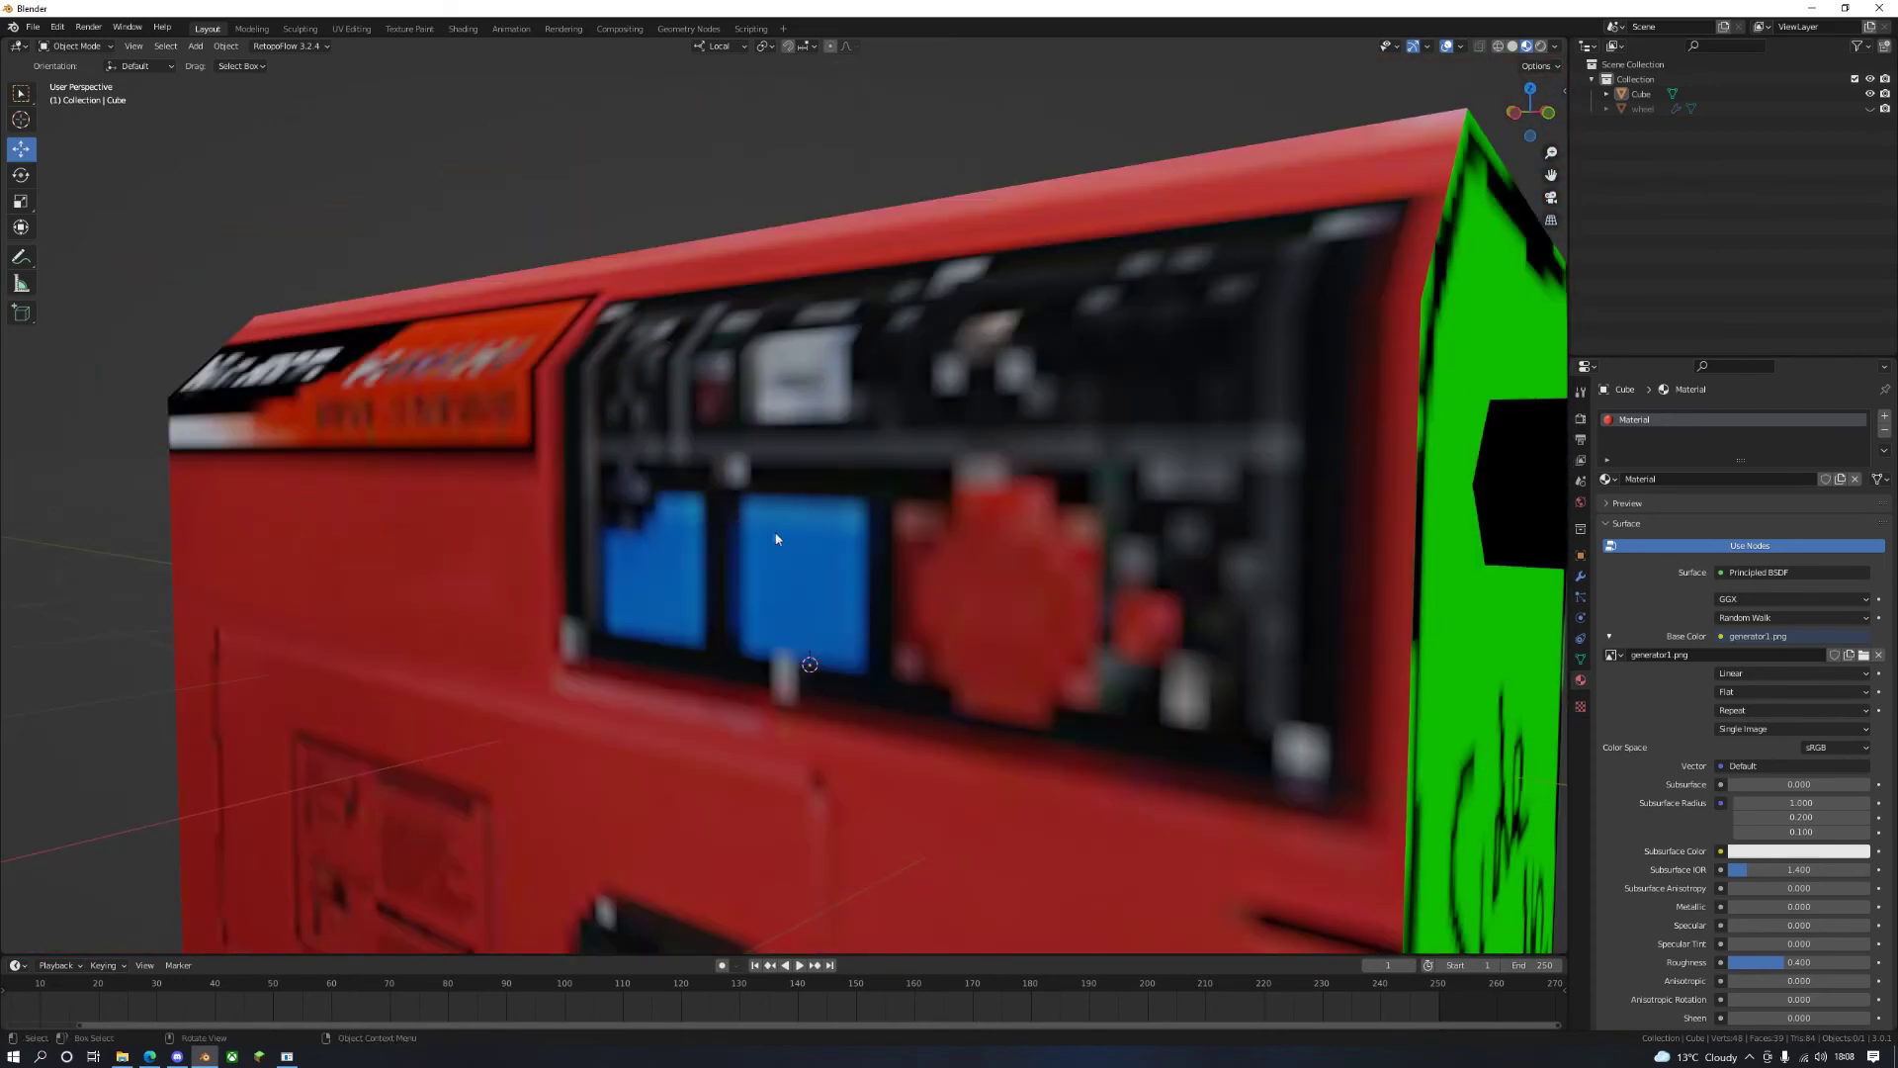
scroll(756, 498, "down", 4)
middle_click_drag(755, 498, 546, 210)
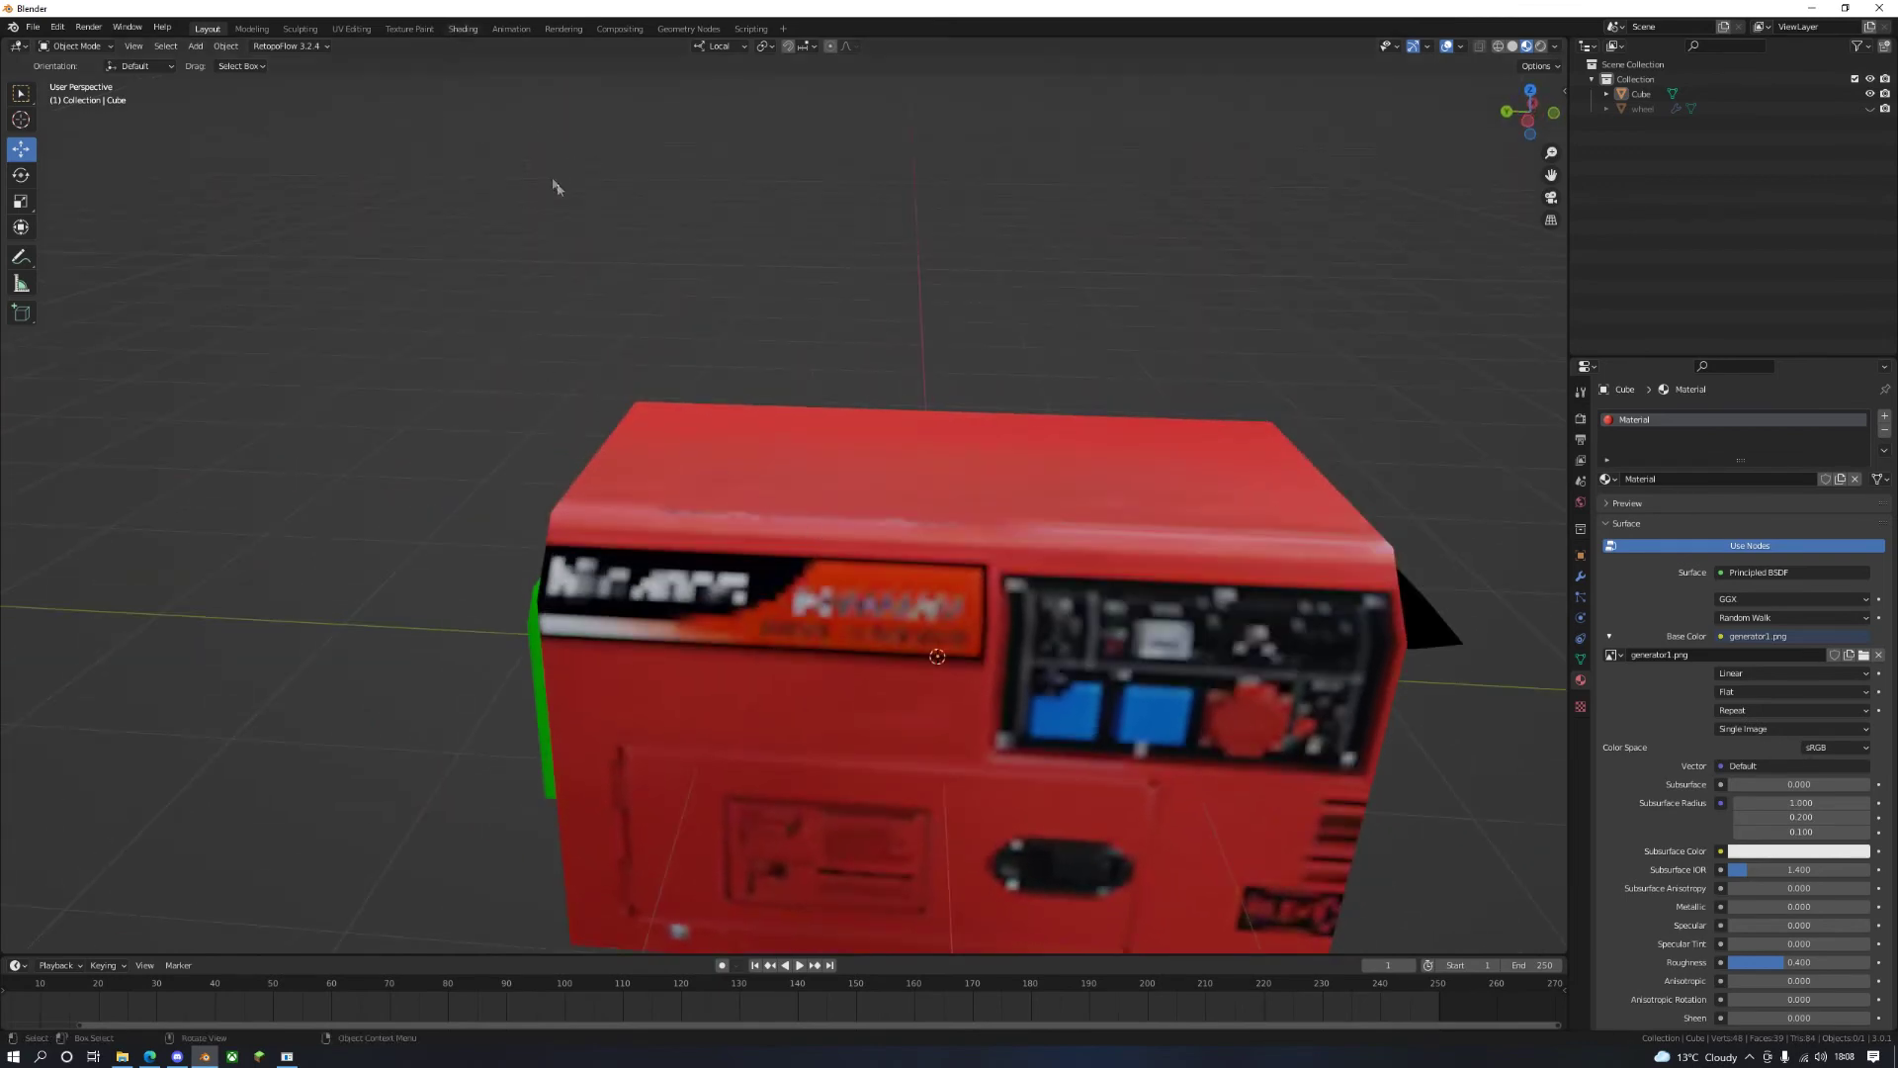
left_click(462, 28)
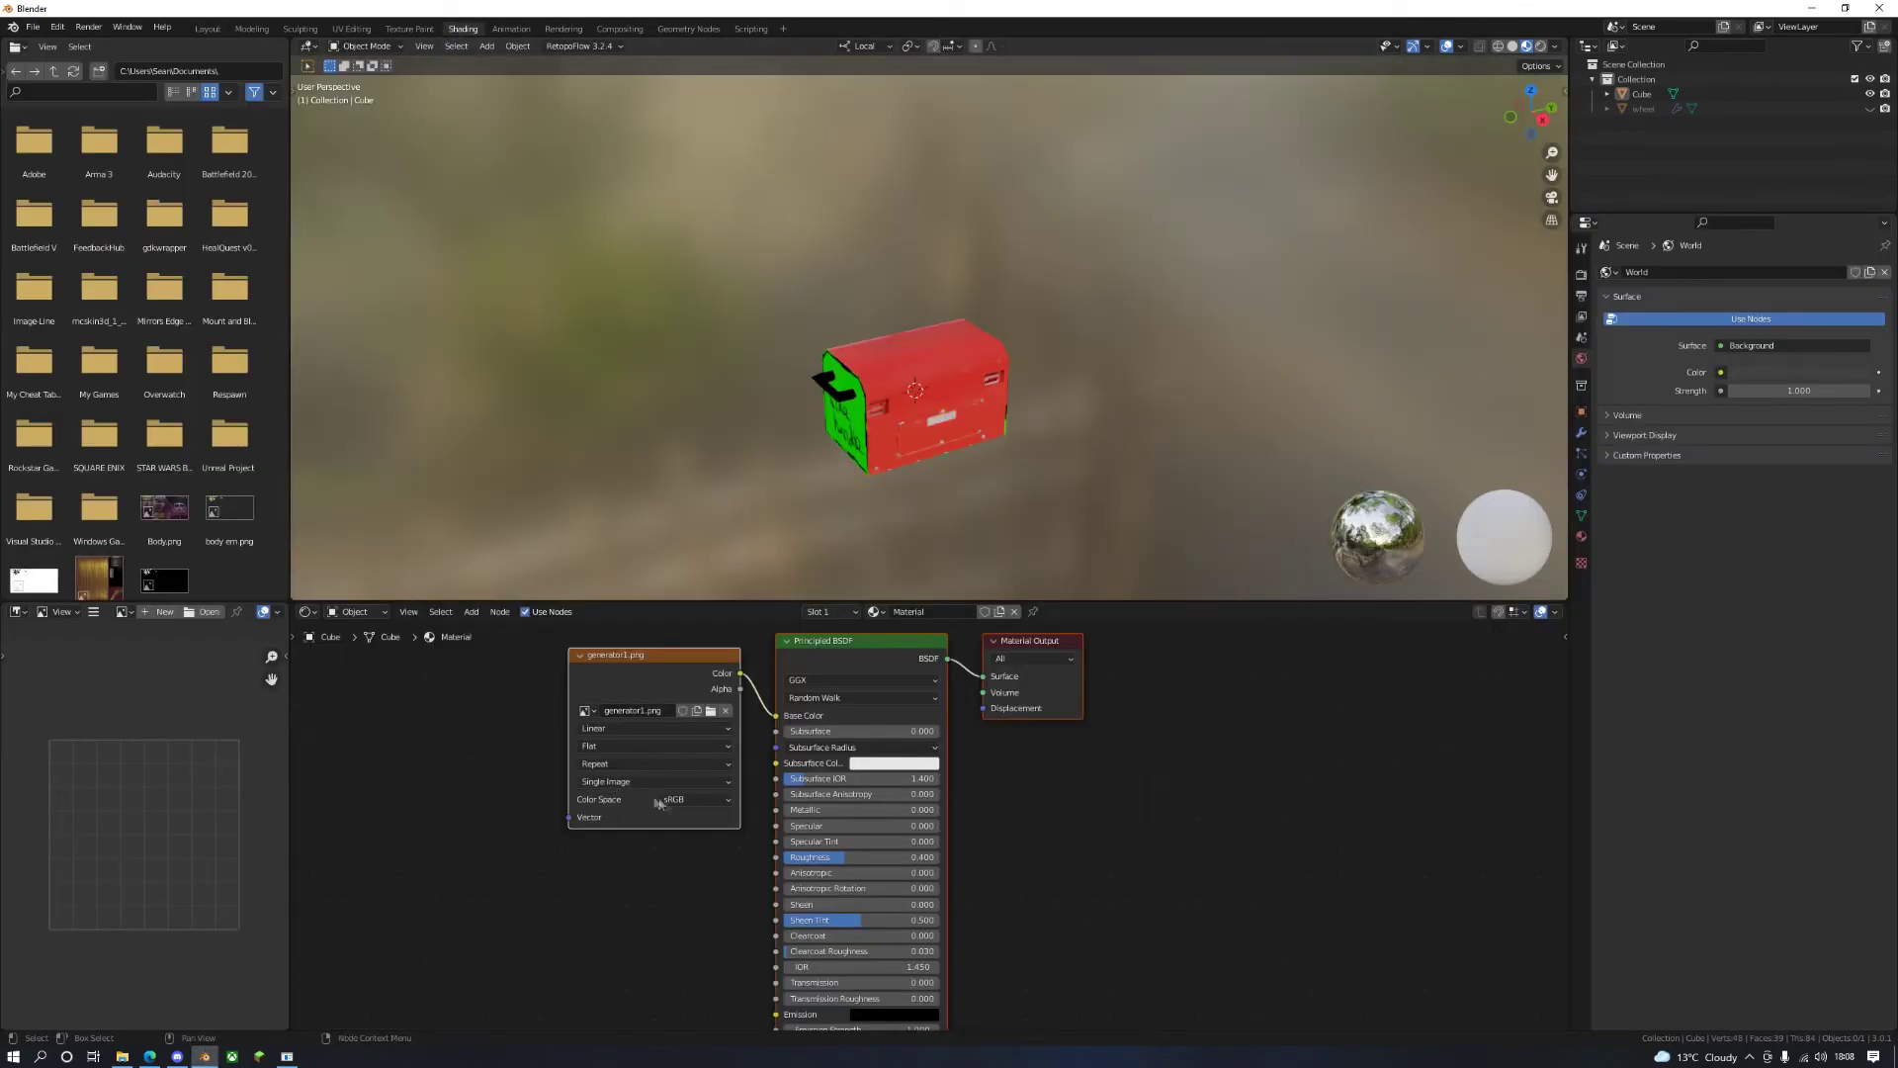
Step: Switch the Image Texture node's interpolation from Linear to Closest
scroll(890, 453, "up", 5)
middle_click_drag(890, 453, 552, 578)
scroll(840, 312, "up", 1)
scroll(991, 378, "up", 2)
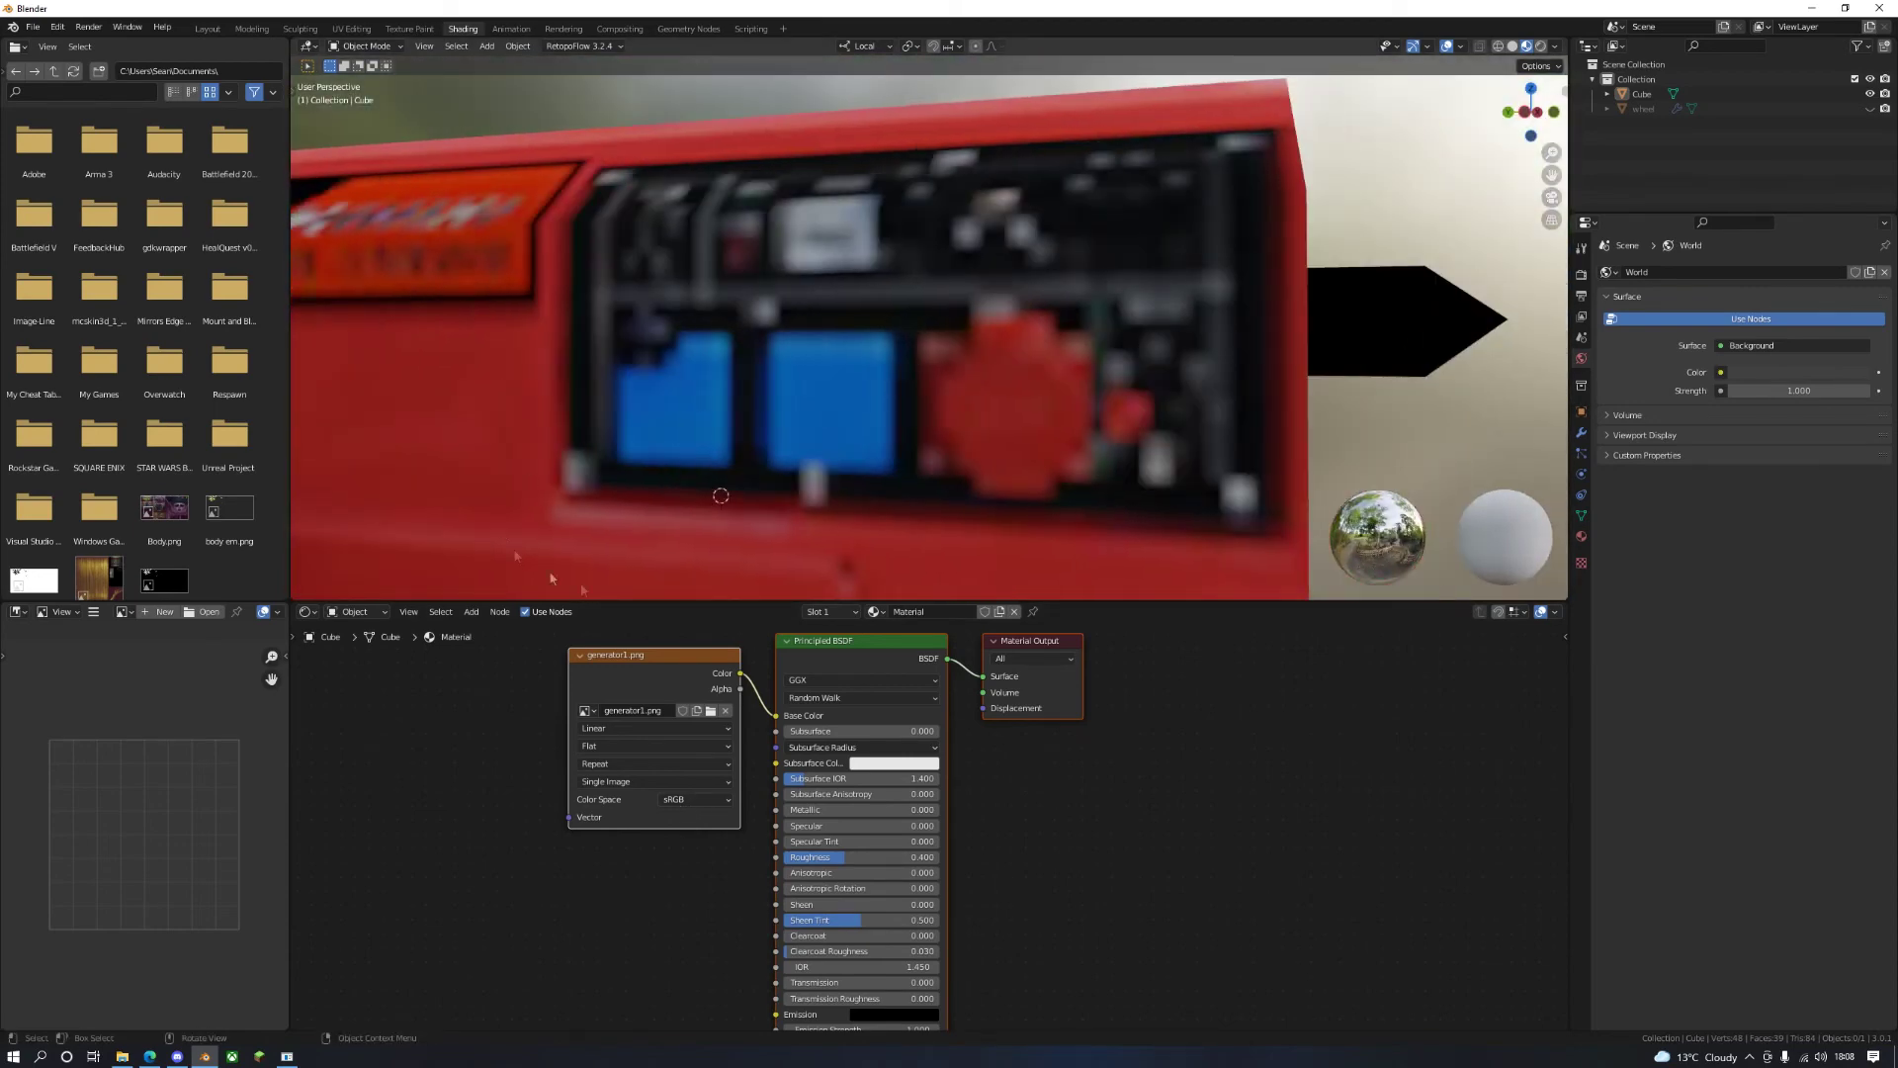
left_click(601, 729)
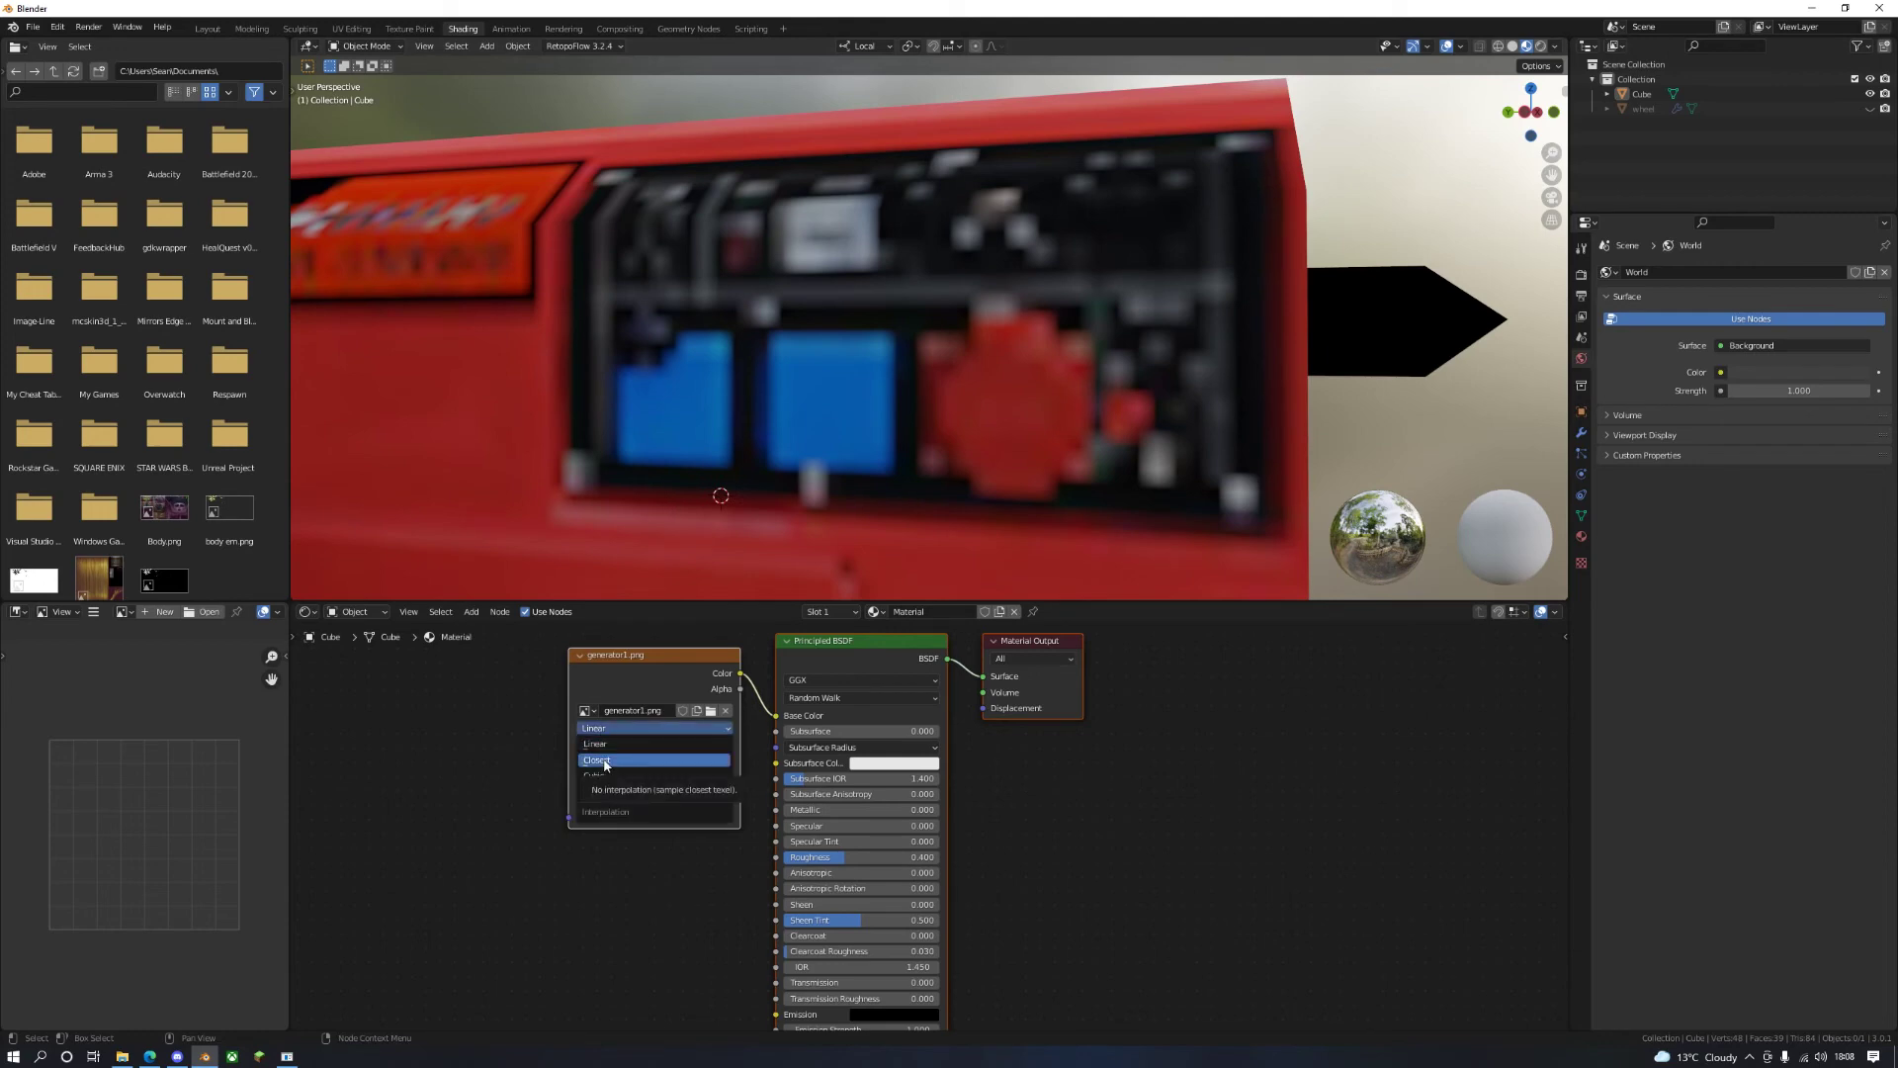
left_click(597, 759)
scroll(691, 435, "down", 4)
Step: Orbit around the wheeled generator to check the pixelated texture on each face
middle_click_drag(692, 435, 951, 366)
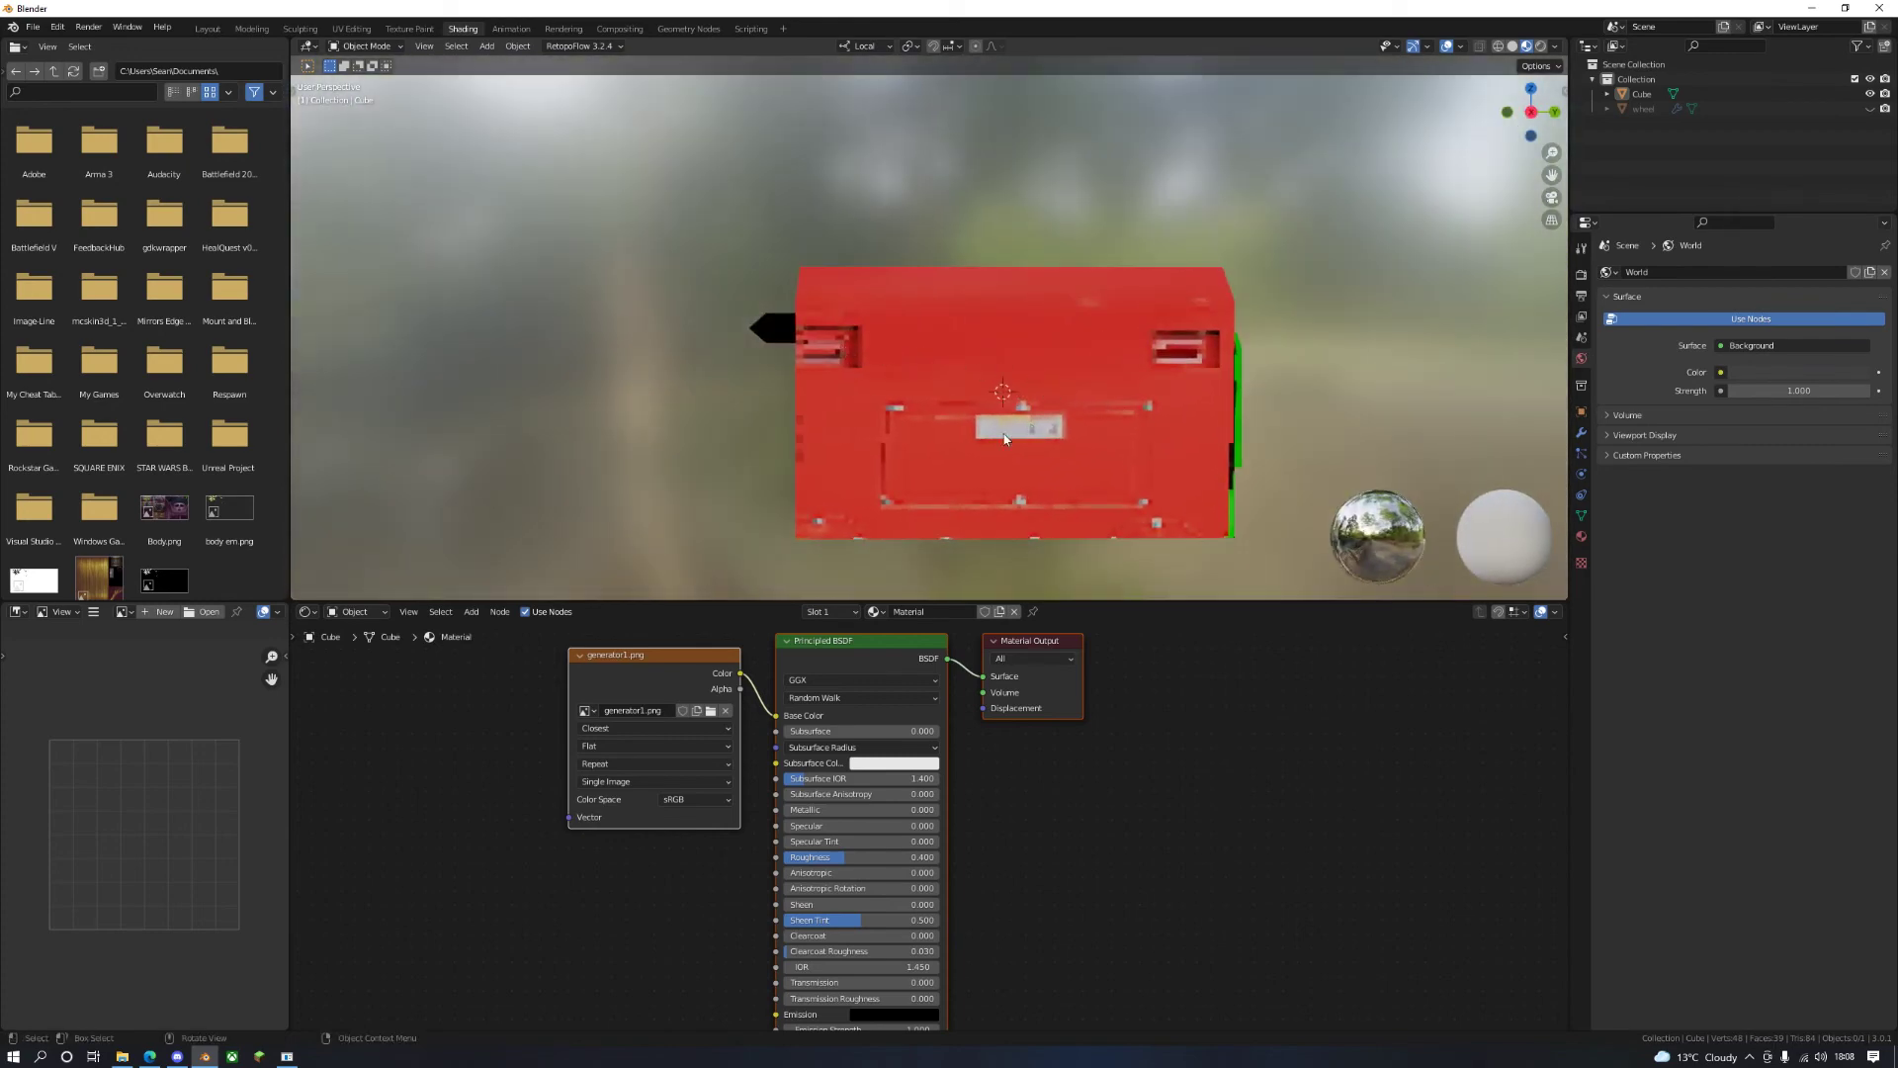
scroll(1005, 438, "up", 4)
middle_click_drag(823, 375, 712, 275)
middle_click_drag(808, 329, 850, 320)
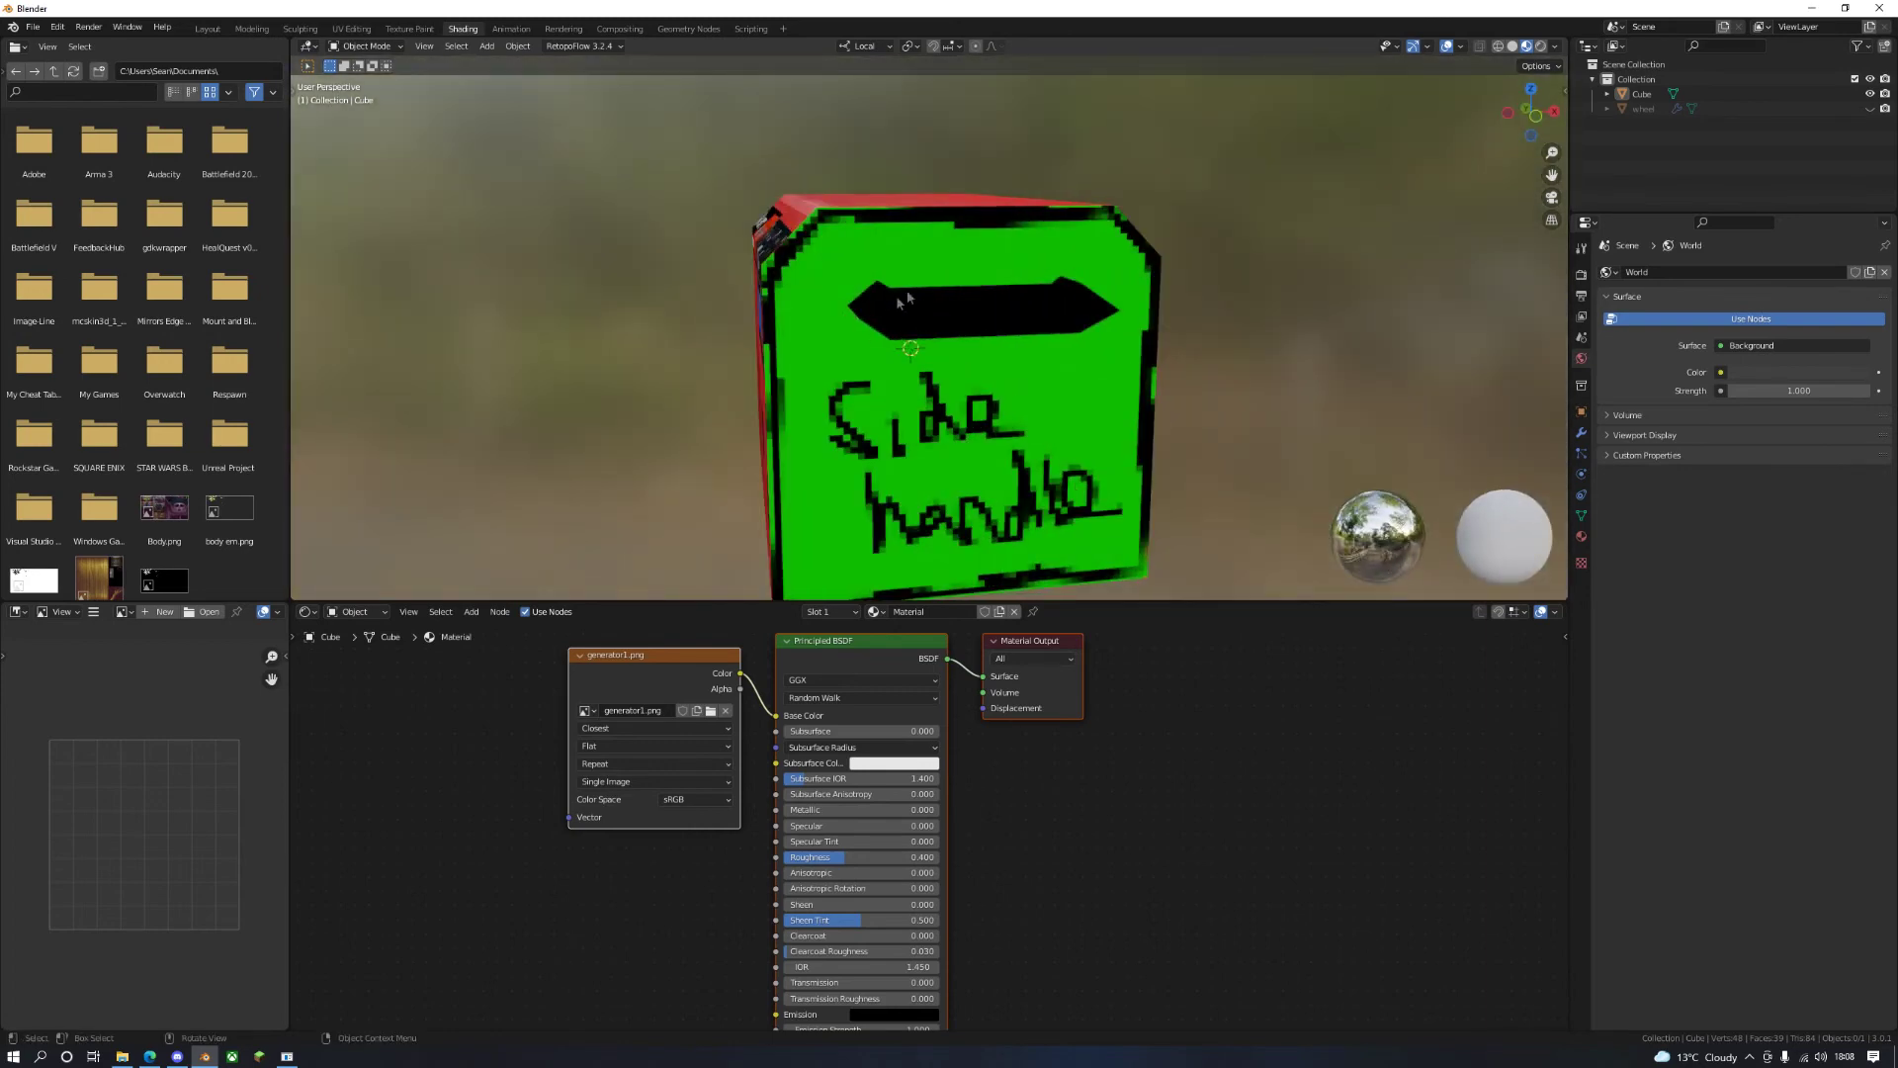
middle_click_drag(898, 352, 956, 311)
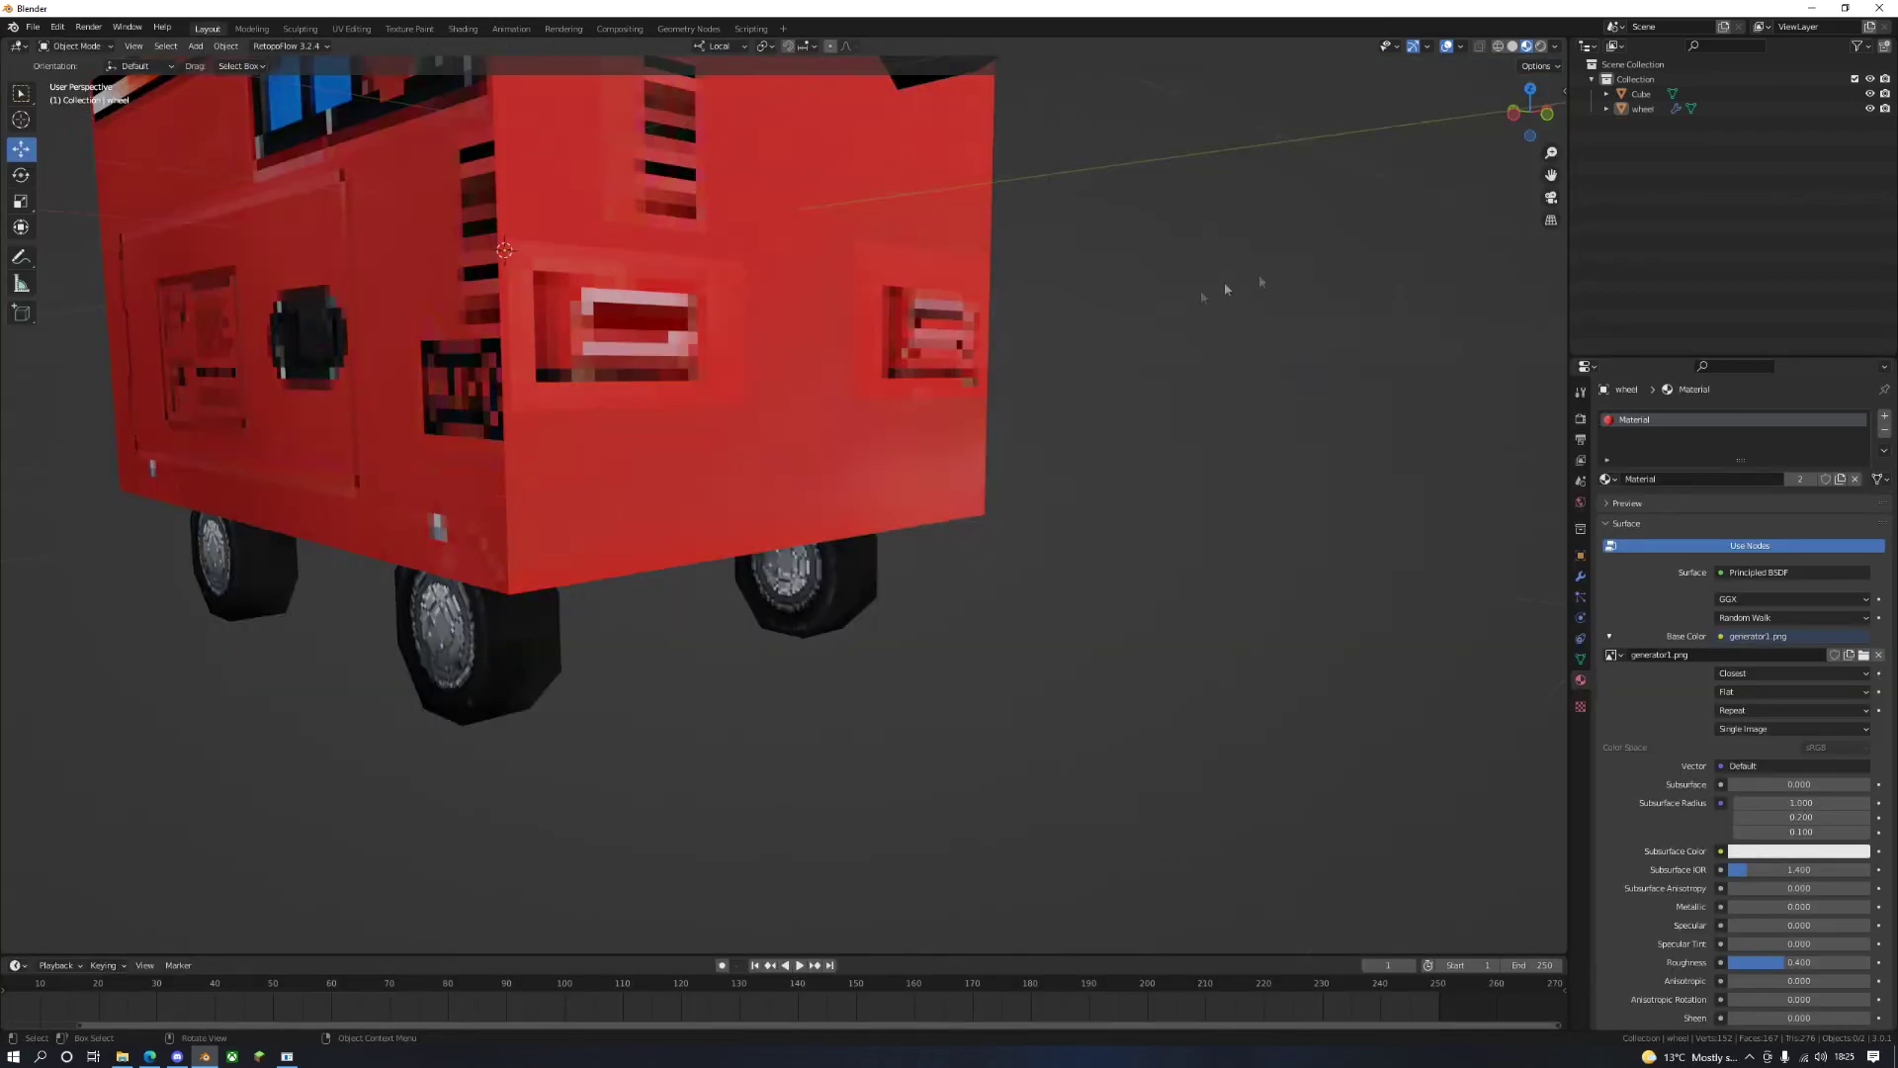
scroll(1229, 288, "down", 5)
mouse_move(1228, 287)
middle_mouse_down()
mouse_move(986, 310)
mouse_move(1110, 293)
mouse_move(488, 312)
mouse_move(207, 292)
mouse_move(394, 301)
mouse_move(454, 327)
mouse_move(178, 220)
middle_mouse_up()
Step: Save the scene as generator.blend in the tutorial's ps1 object folder
left_click(32, 26)
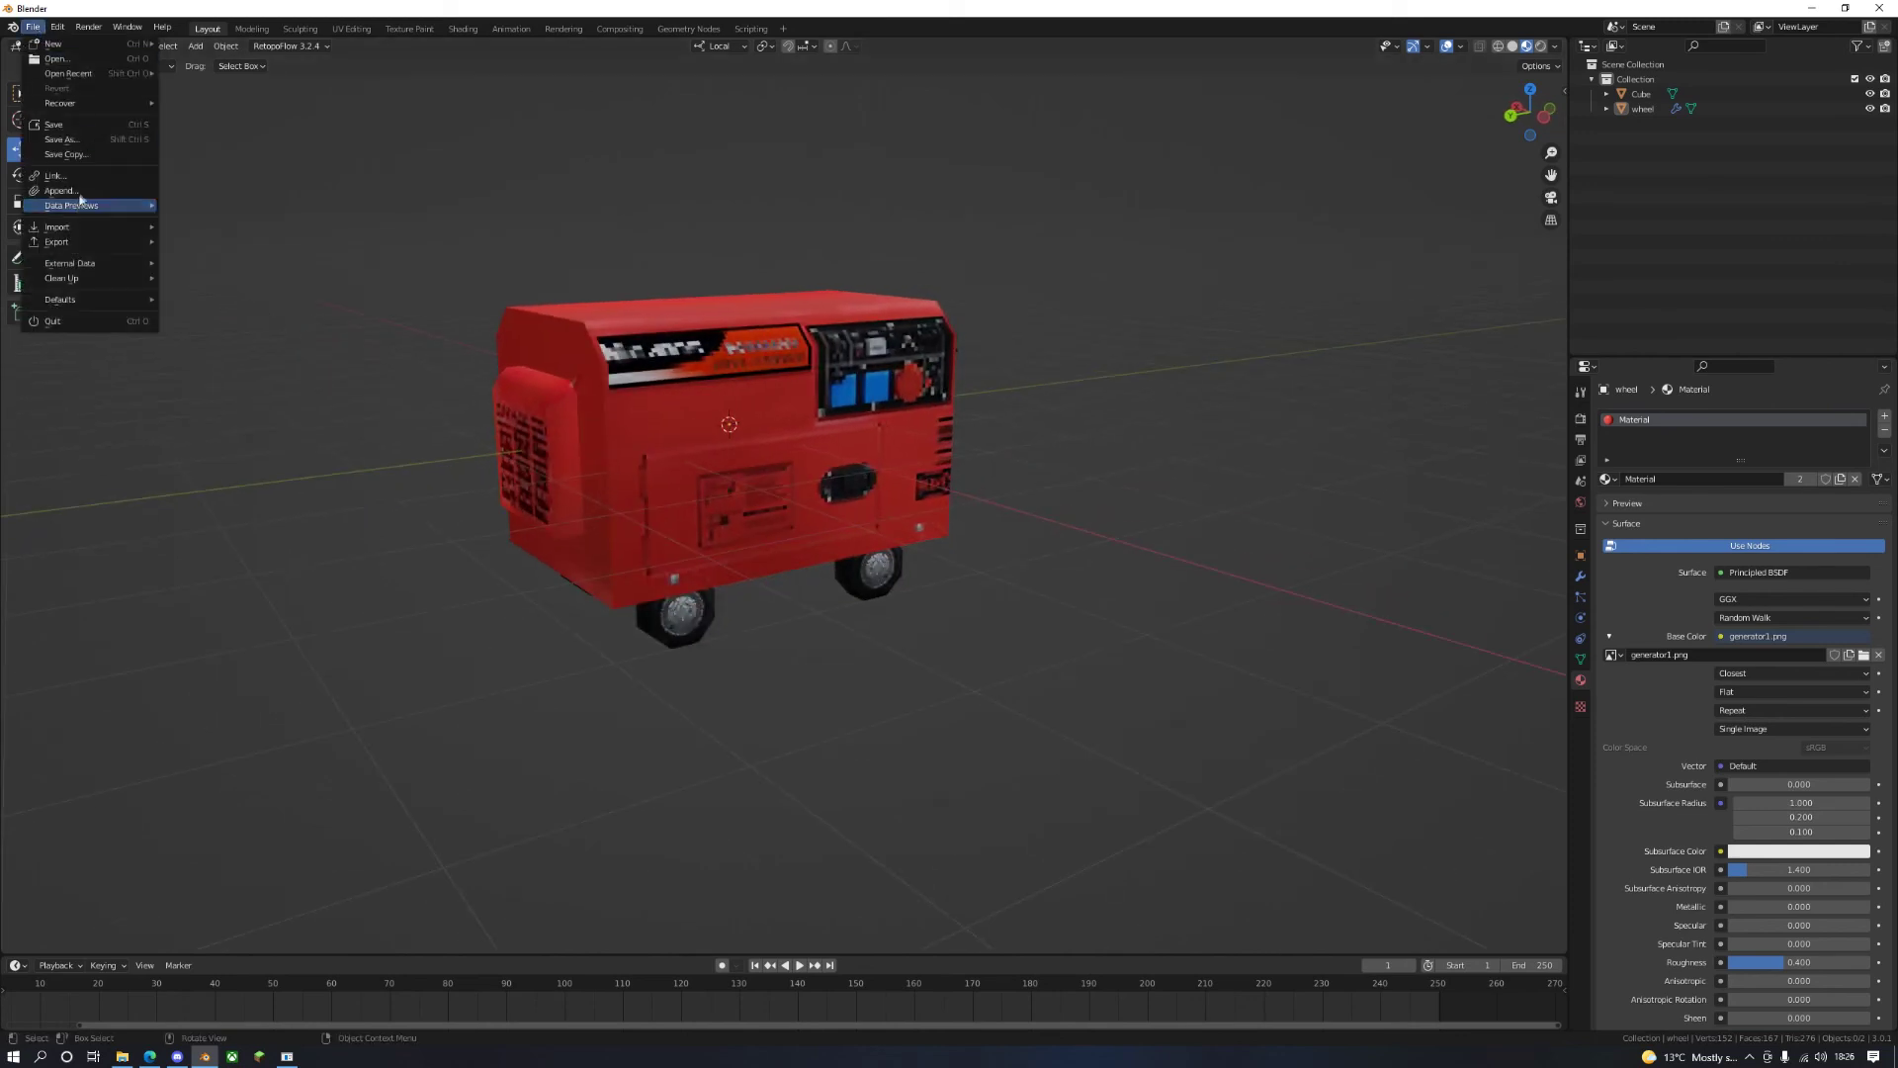
left_click(57, 140)
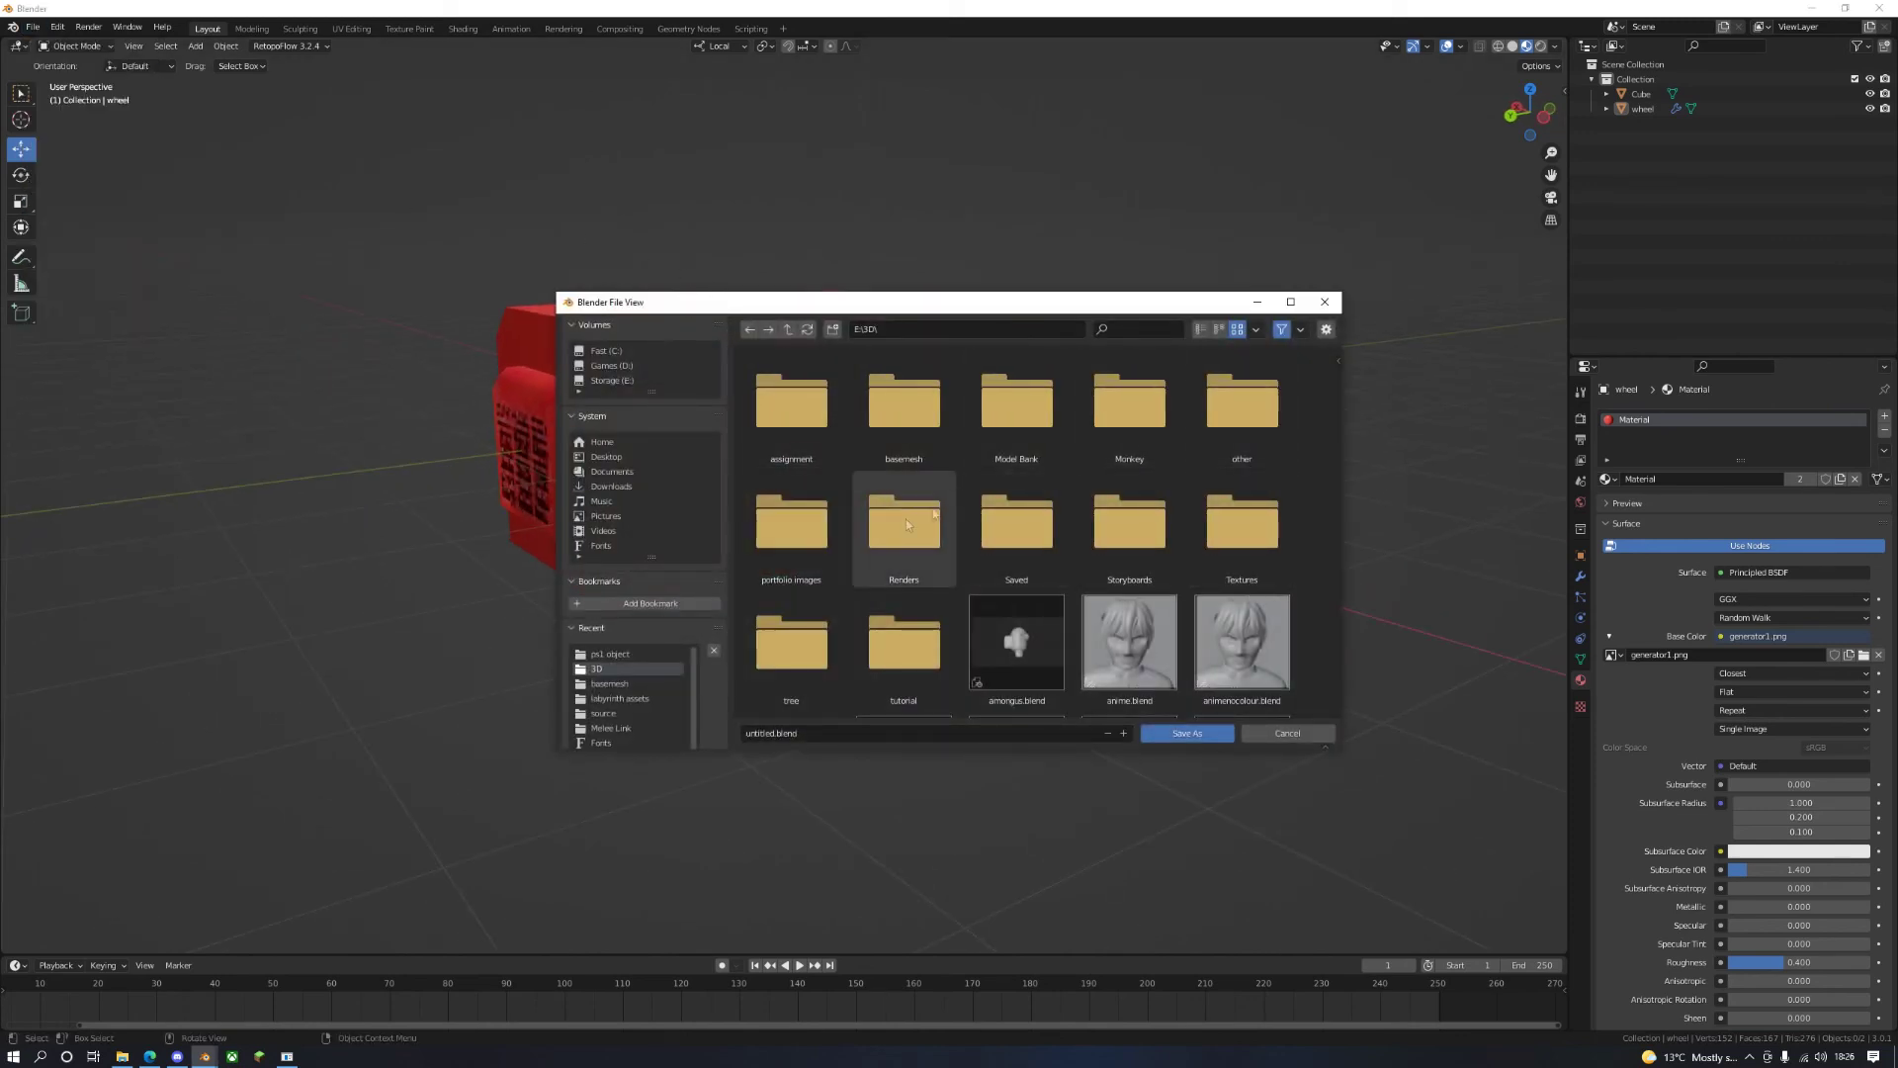
double_click(858, 635)
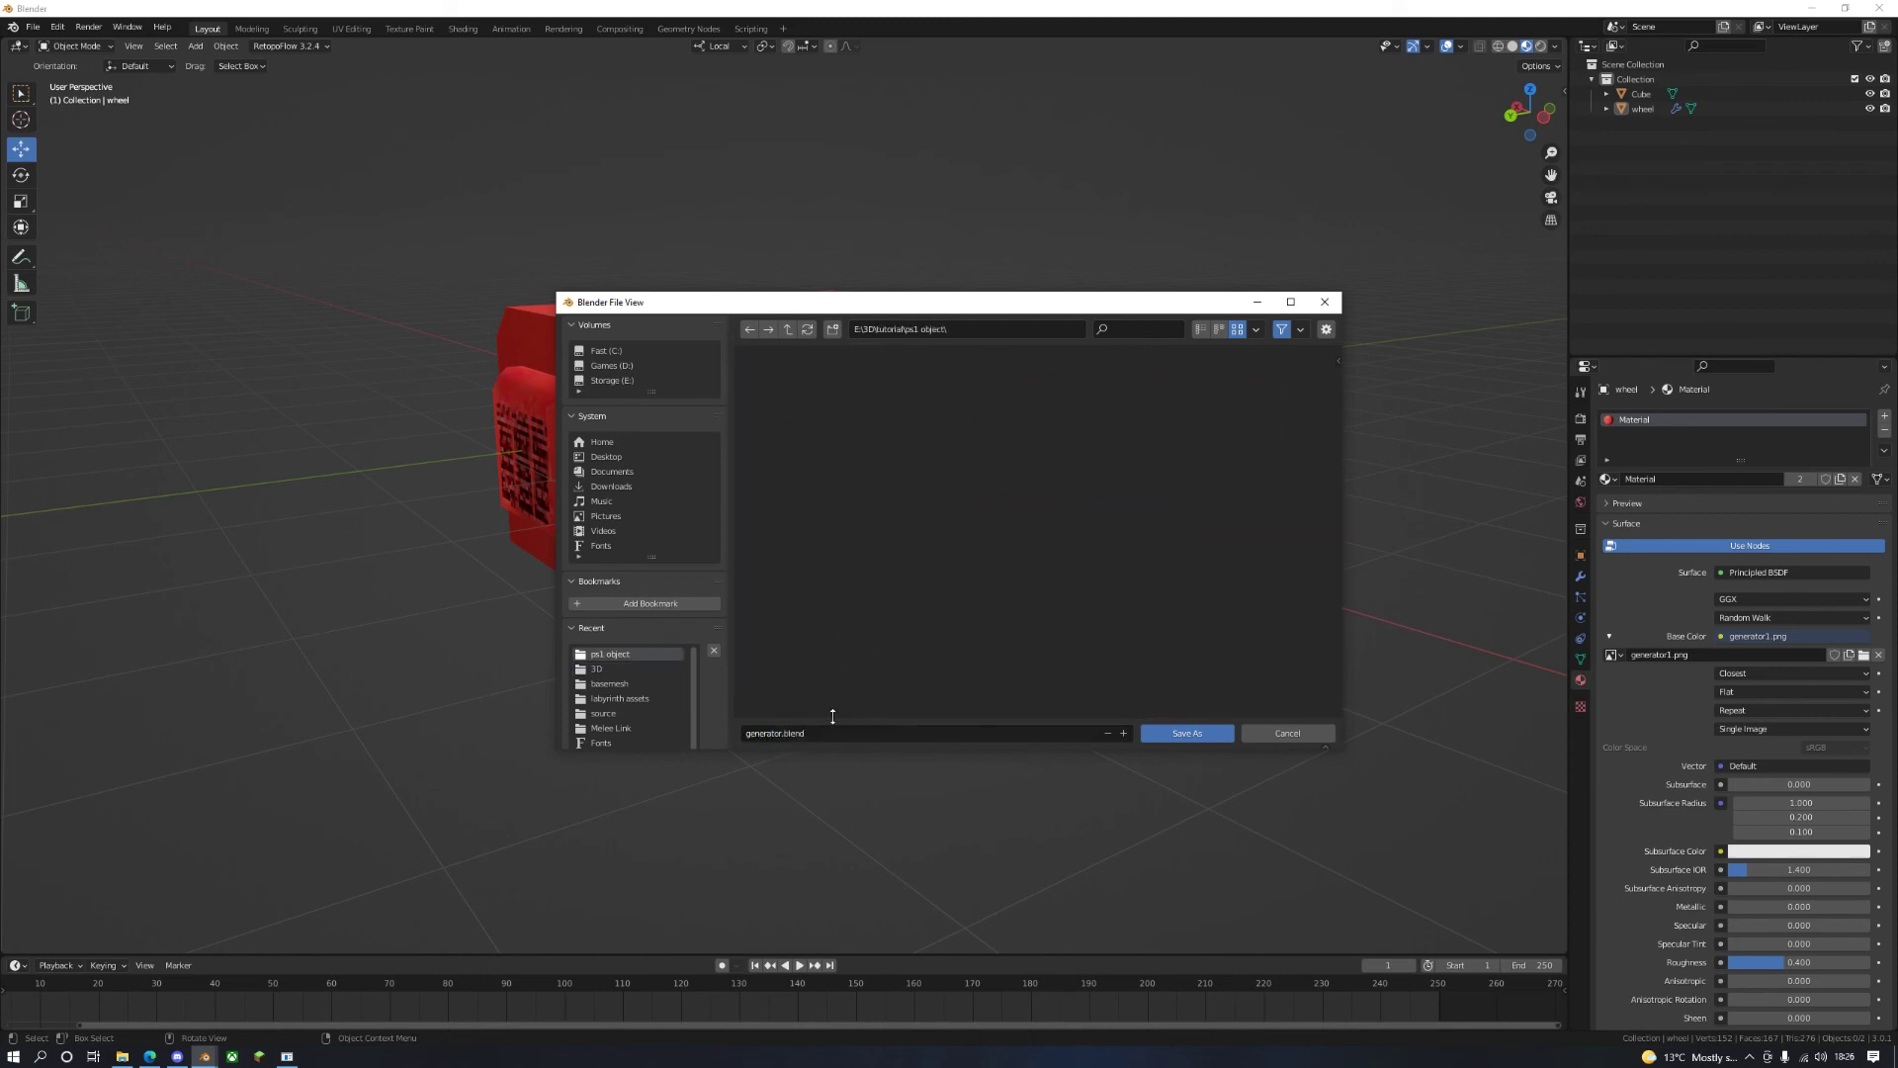
left_click(1184, 734)
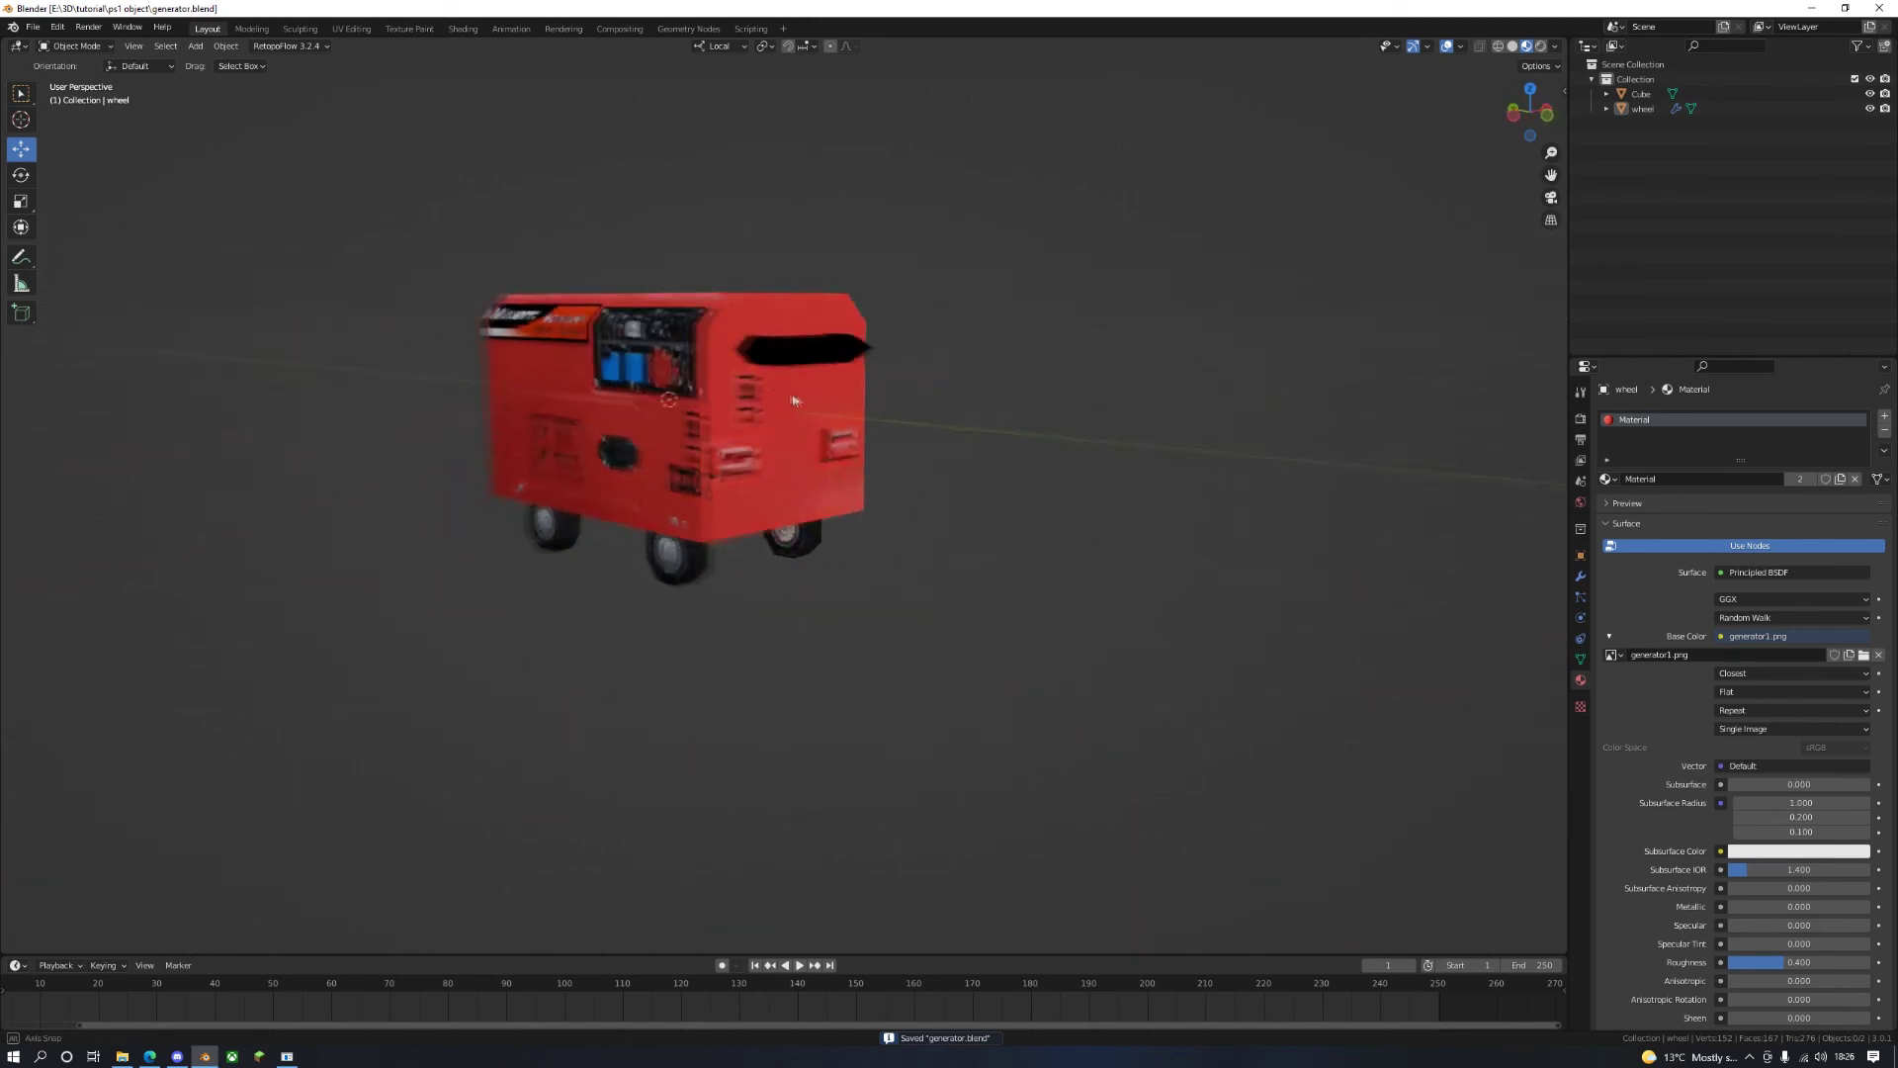